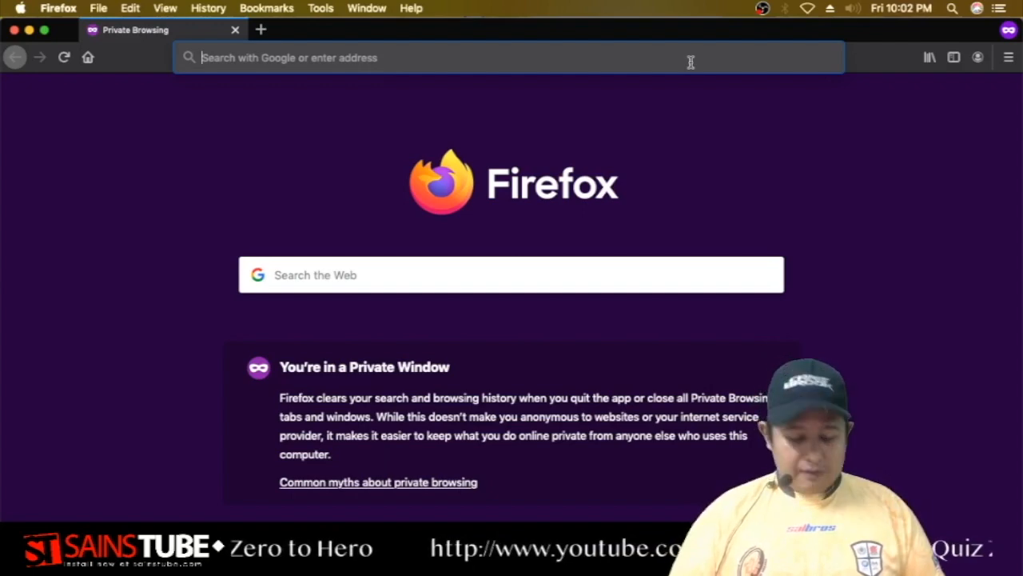
Search the web for 'google drive' and open the Google Drive homepage result.
{"action": "type", "text": "google "}
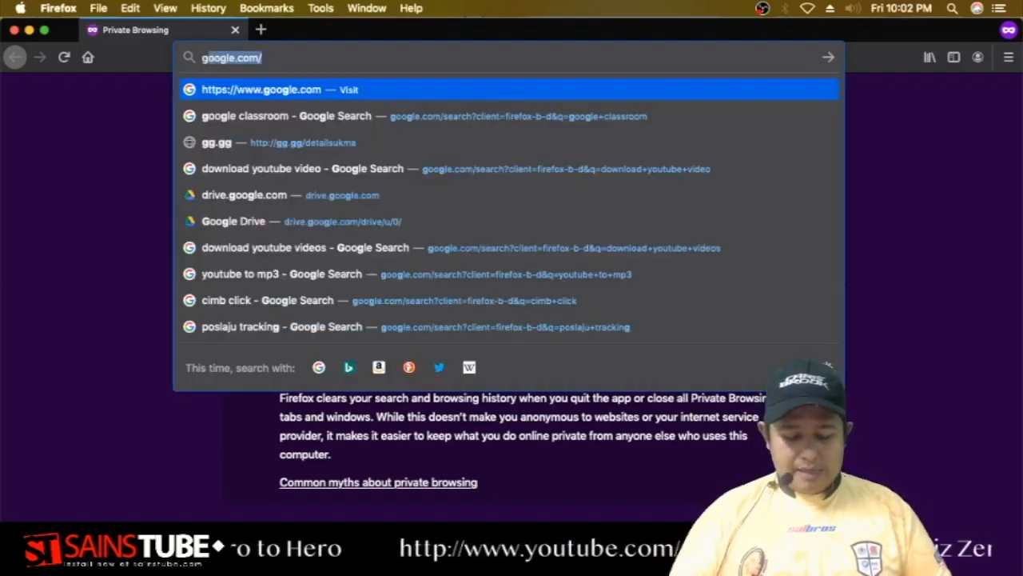
{"action": "type", "text": "drive"}
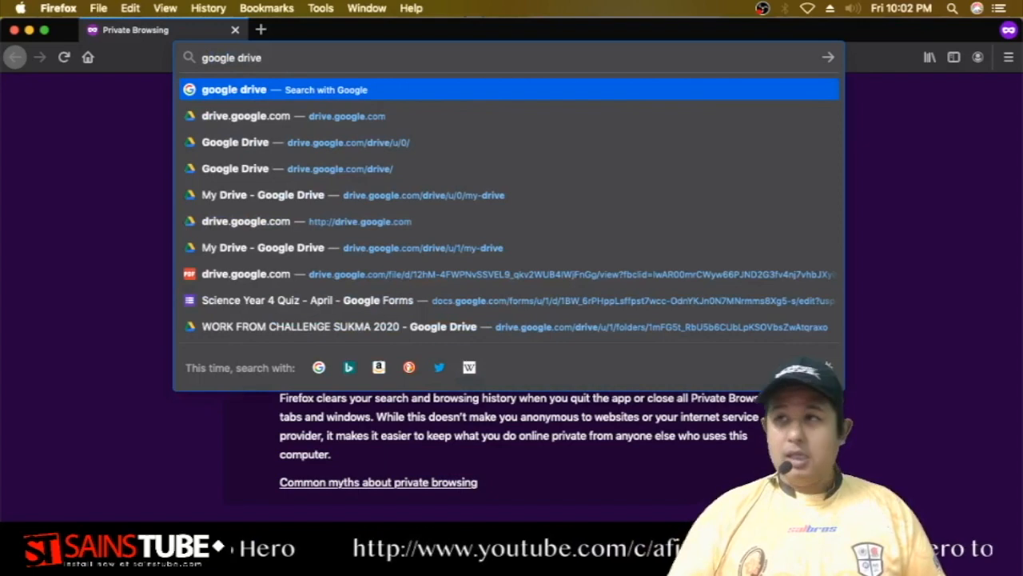
{"action": "key", "text": "Return"}
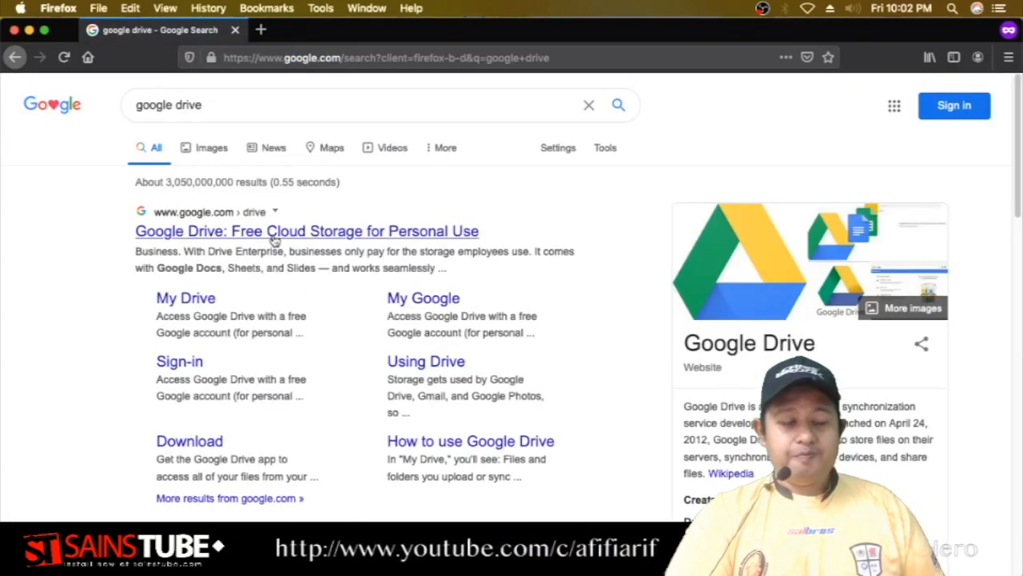
{"action": "left_click", "coordinate": [271, 231]}
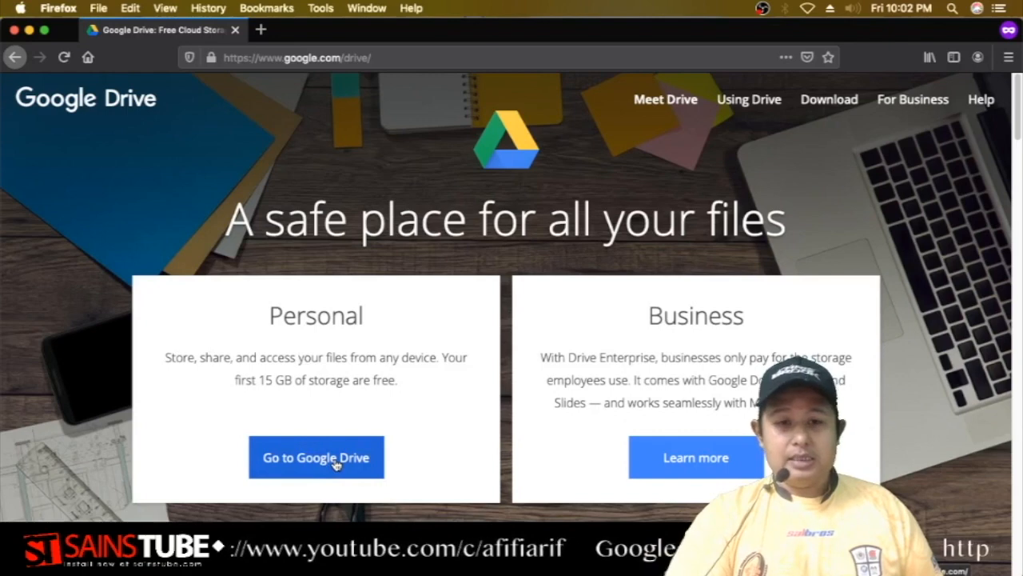
Sign in to Google Drive with the saved school account and its password.
{"action": "left_click", "coordinate": [336, 462]}
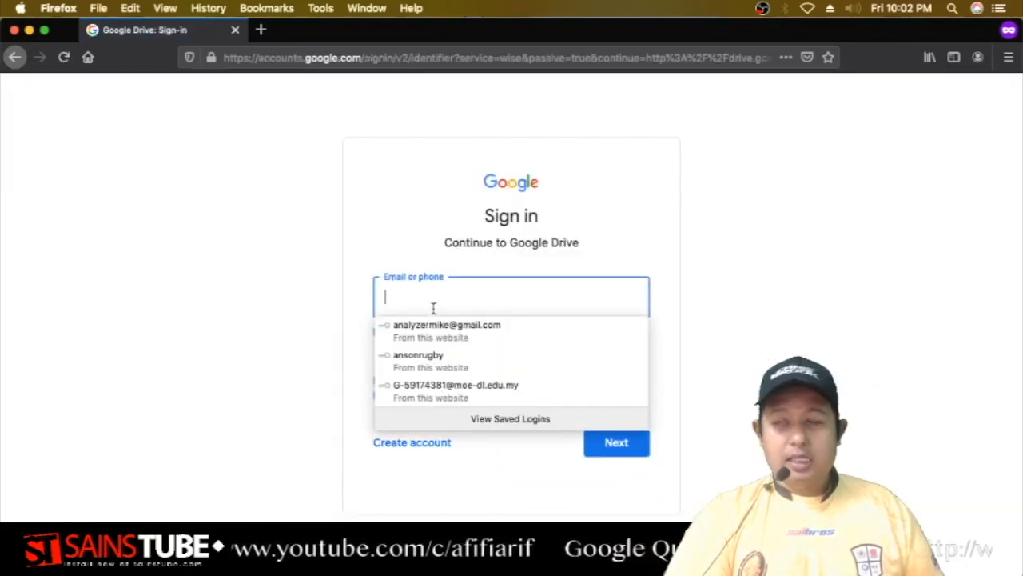
{"action": "left_click", "coordinate": [411, 391]}
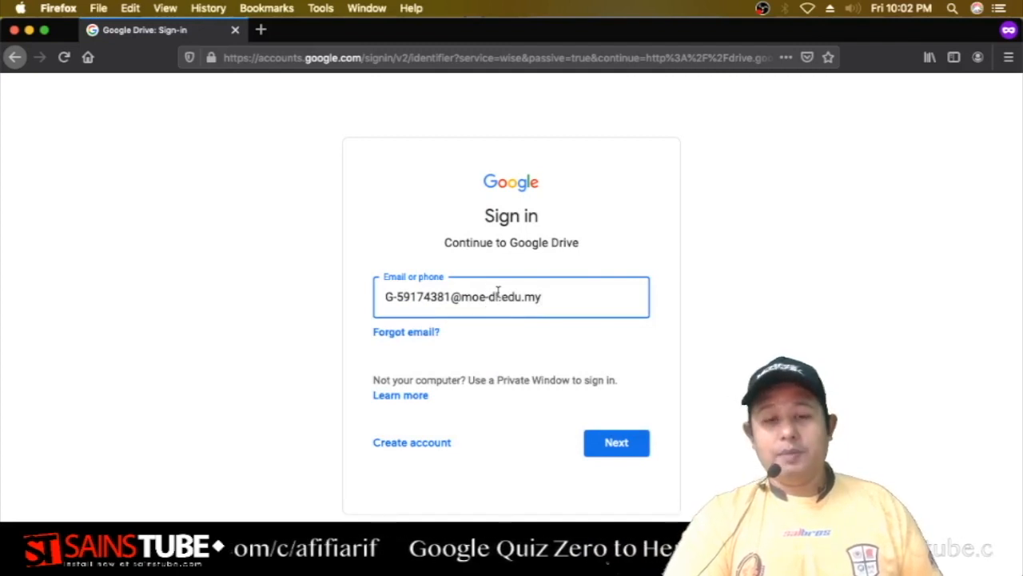
{"action": "left_click", "coordinate": [612, 449]}
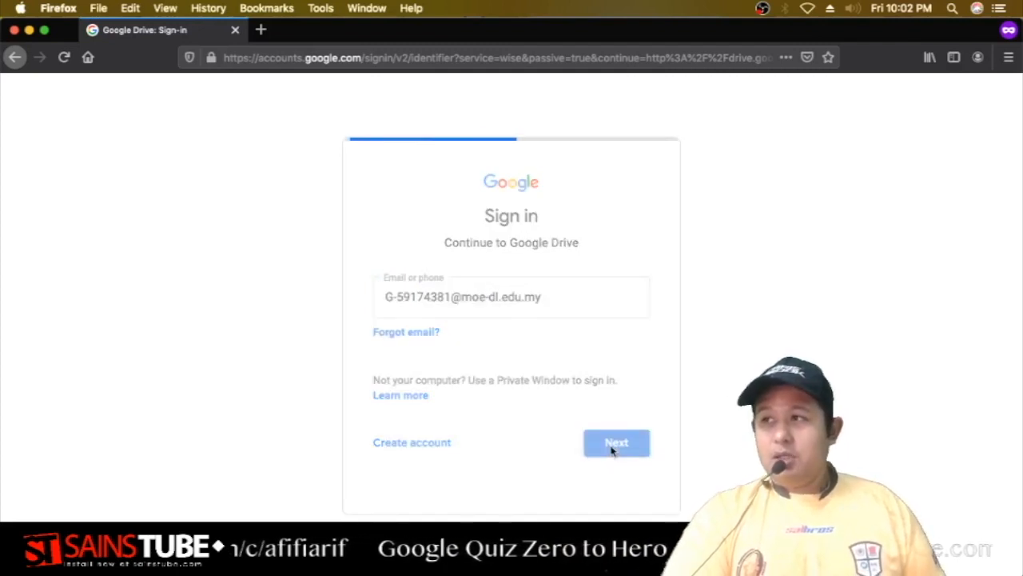
{"action": "left_click", "coordinate": [714, 344]}
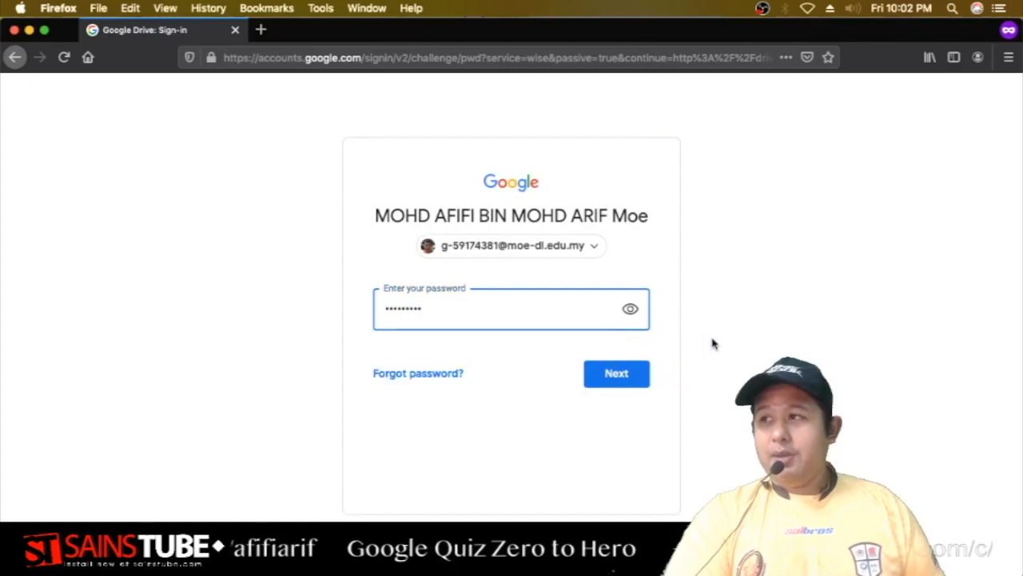
{"action": "left_click", "coordinate": [714, 344]}
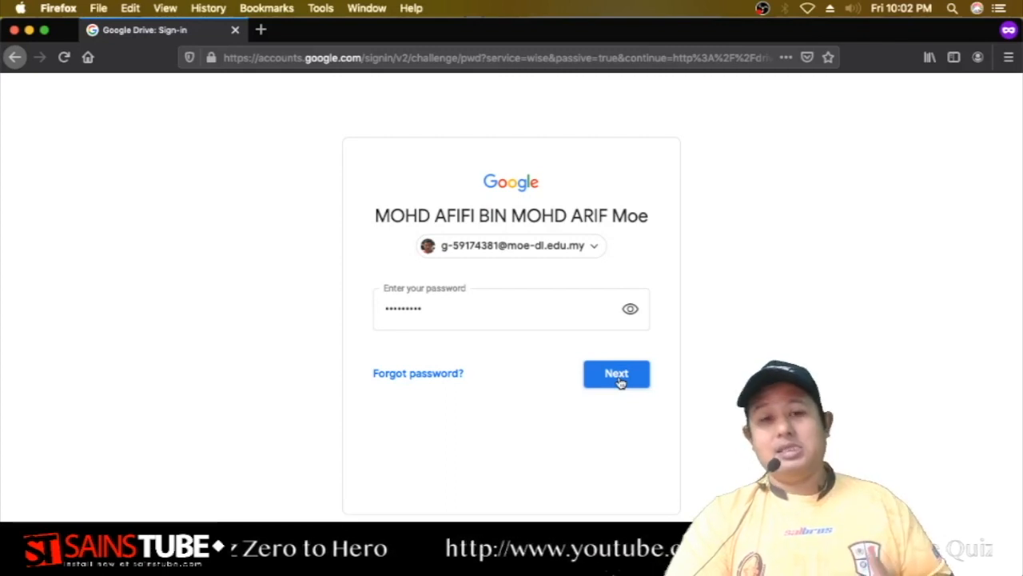
{"action": "left_click", "coordinate": [617, 375]}
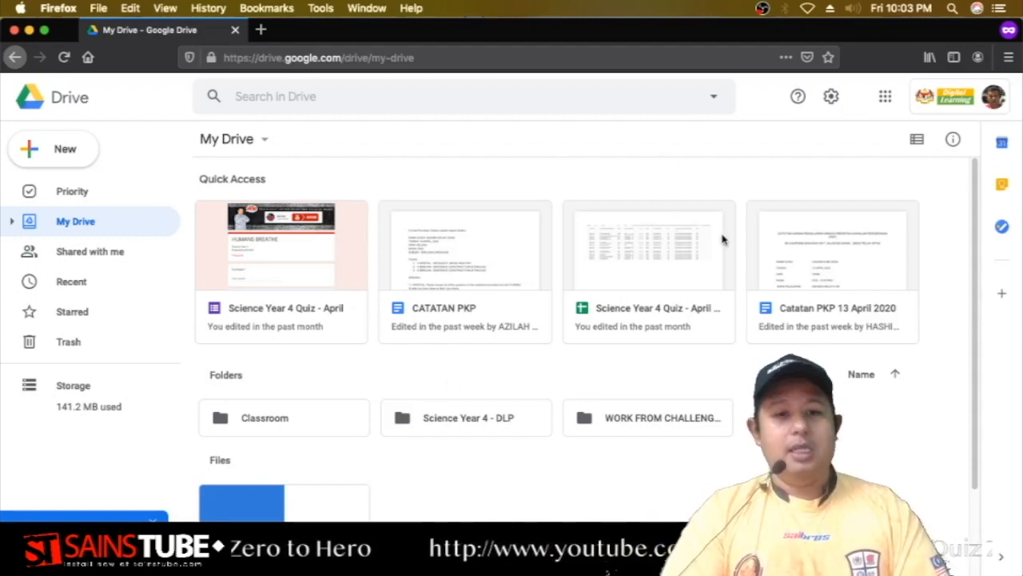
Open 'Science Year 4 Quiz - April', scroll through its live preview, then return to the editor.
{"action": "left_click", "coordinate": [329, 314]}
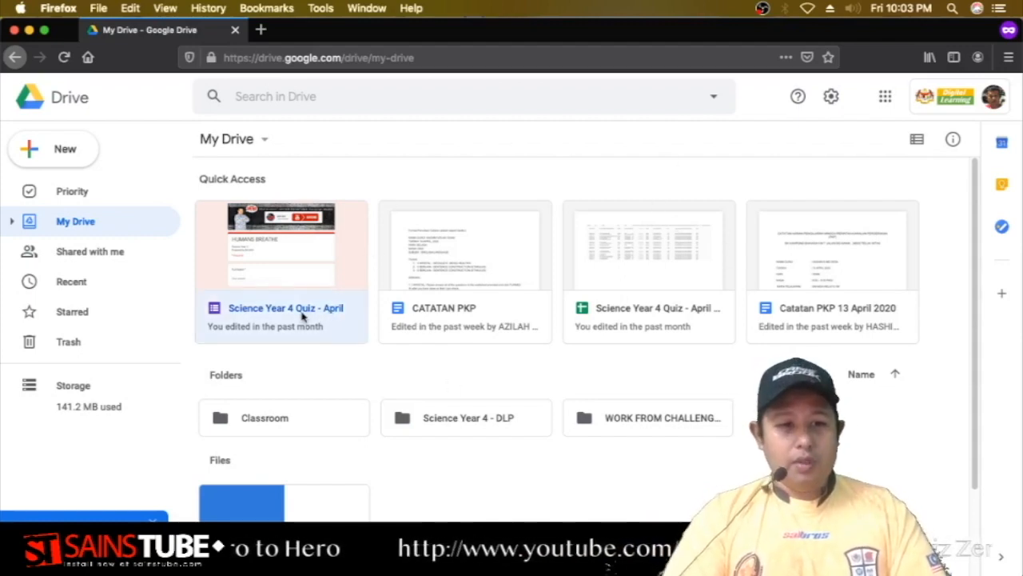
{"action": "double_click", "coordinate": [315, 317]}
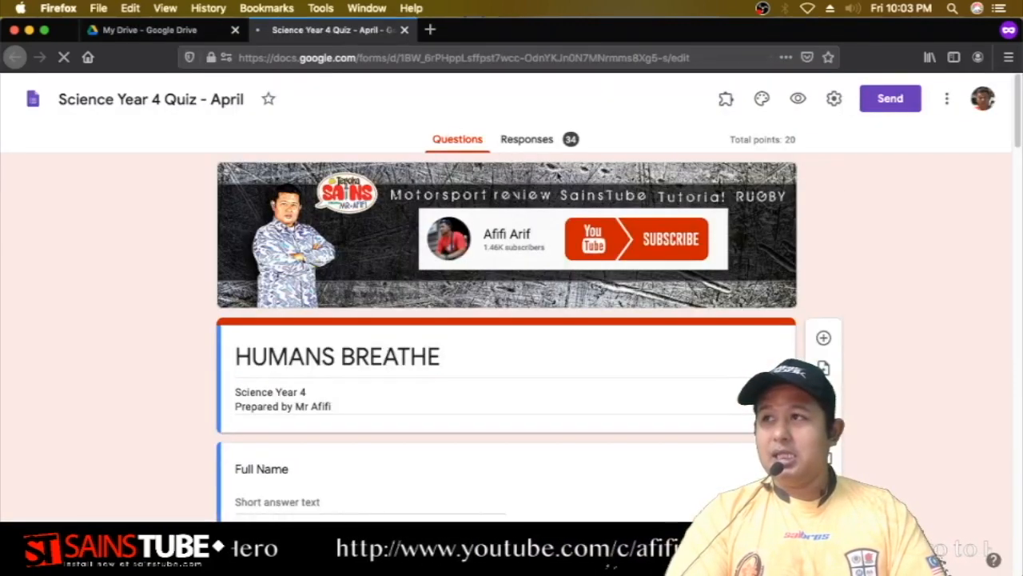
{"action": "left_click", "coordinate": [797, 98]}
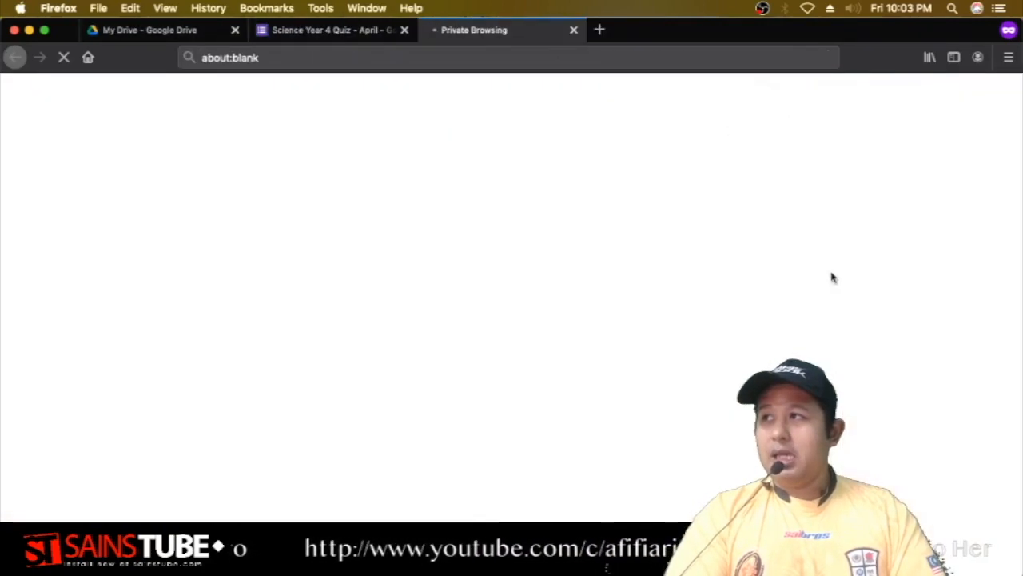
{"action": "scroll", "coordinate": [477, 311], "scroll_direction": "down", "scroll_amount": 10}
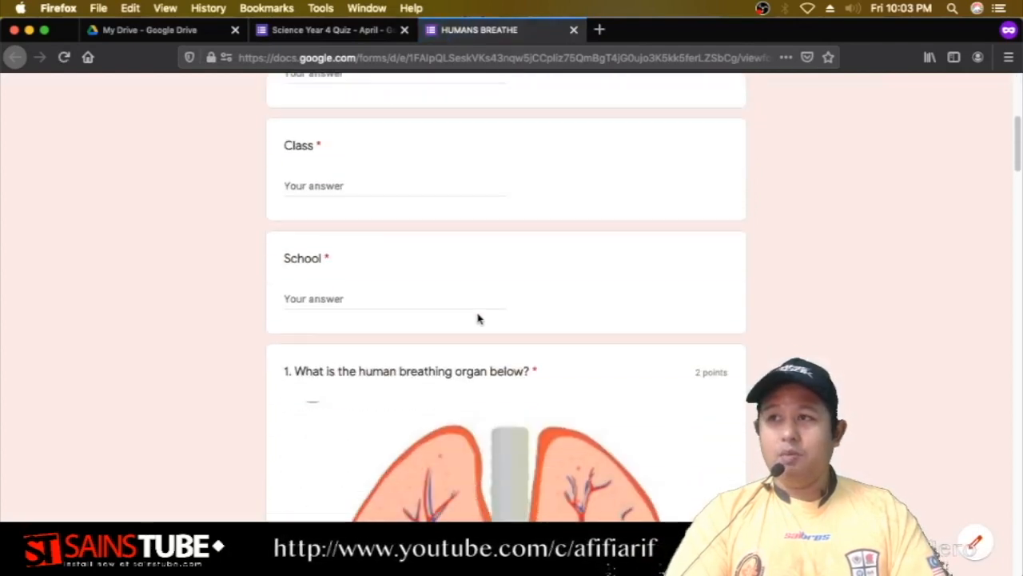
{"action": "scroll", "coordinate": [479, 318], "scroll_direction": "down", "scroll_amount": 10}
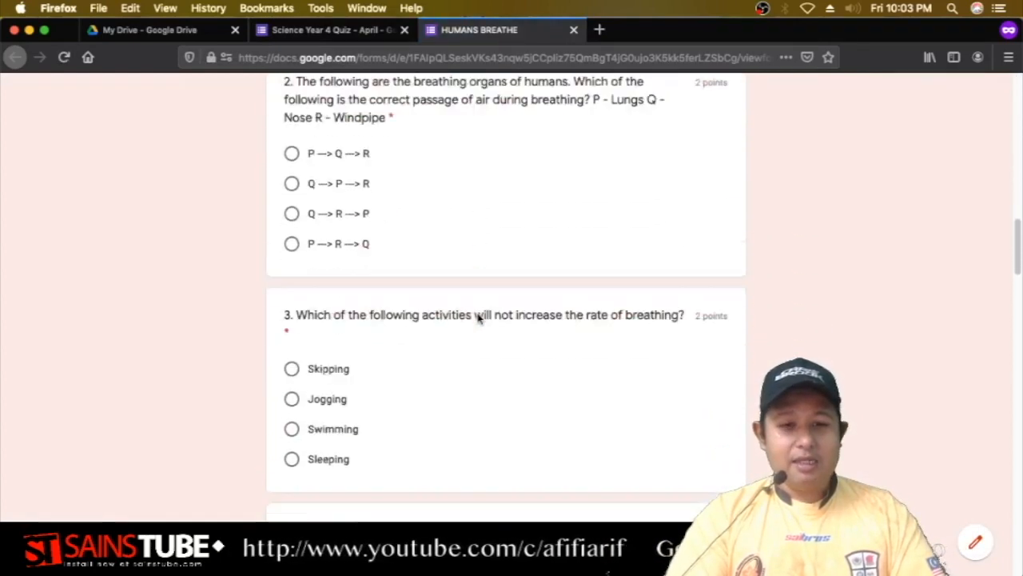
{"action": "scroll", "coordinate": [479, 318], "scroll_direction": "down", "scroll_amount": 10}
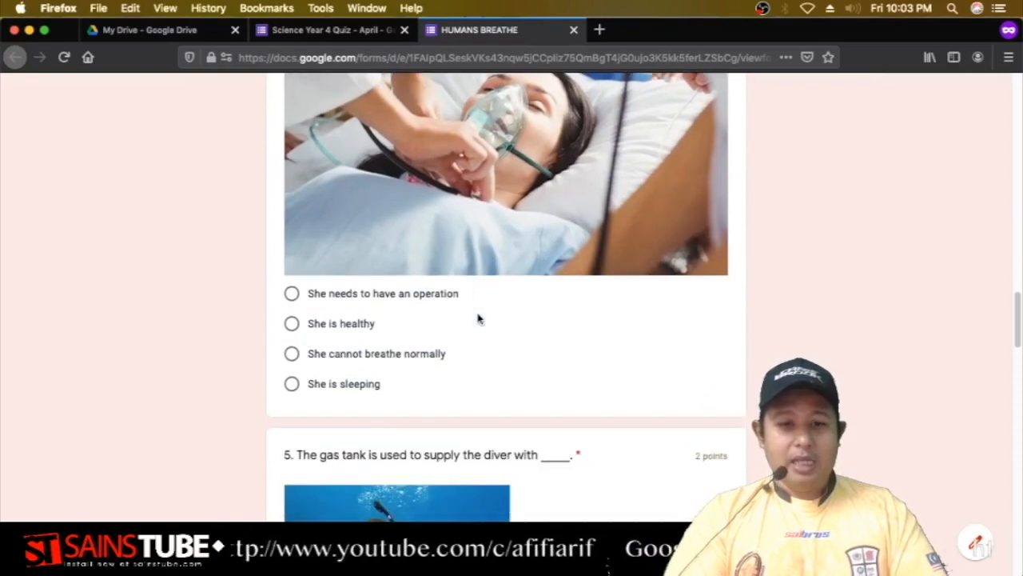
{"action": "scroll", "coordinate": [477, 318], "scroll_direction": "up", "scroll_amount": 20}
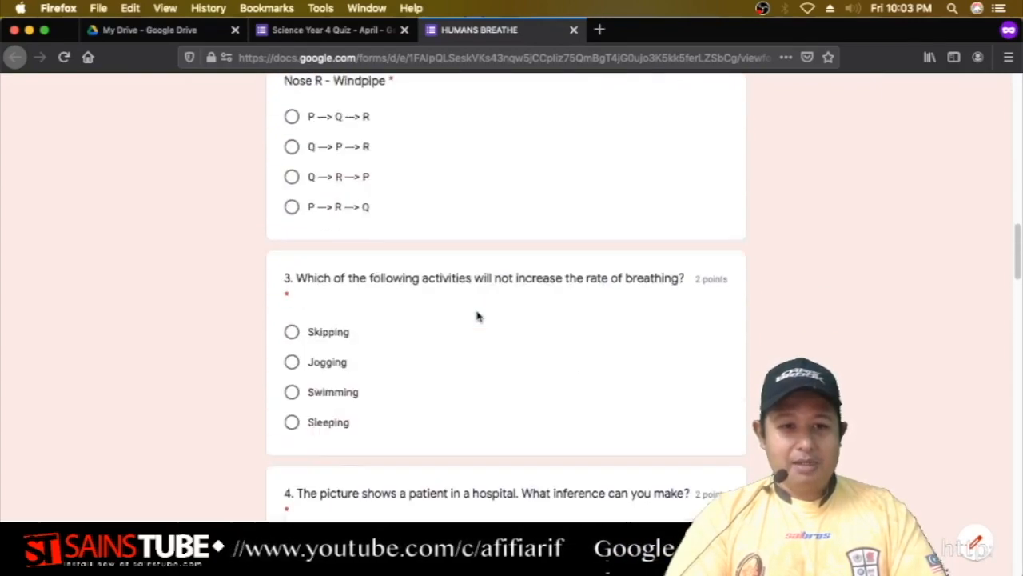
{"action": "left_click", "coordinate": [303, 32]}
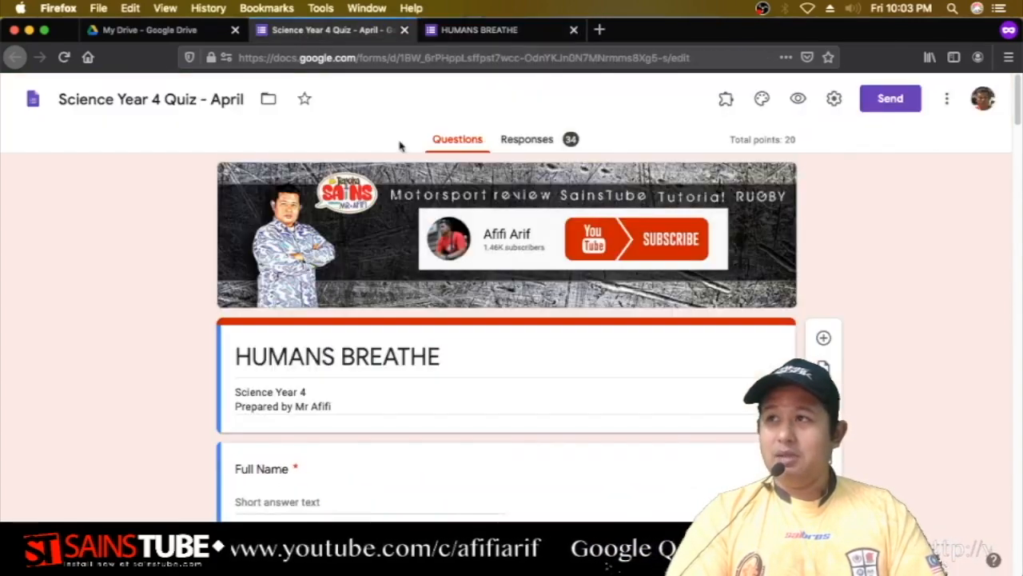
Scroll through the quiz's 34-response summary charts, then close the HUMANS BREATHE preview tab.
{"action": "left_click", "coordinate": [532, 141]}
{"action": "scroll", "coordinate": [484, 374], "scroll_direction": "down", "scroll_amount": 1}
{"action": "scroll", "coordinate": [483, 374], "scroll_direction": "down", "scroll_amount": 5}
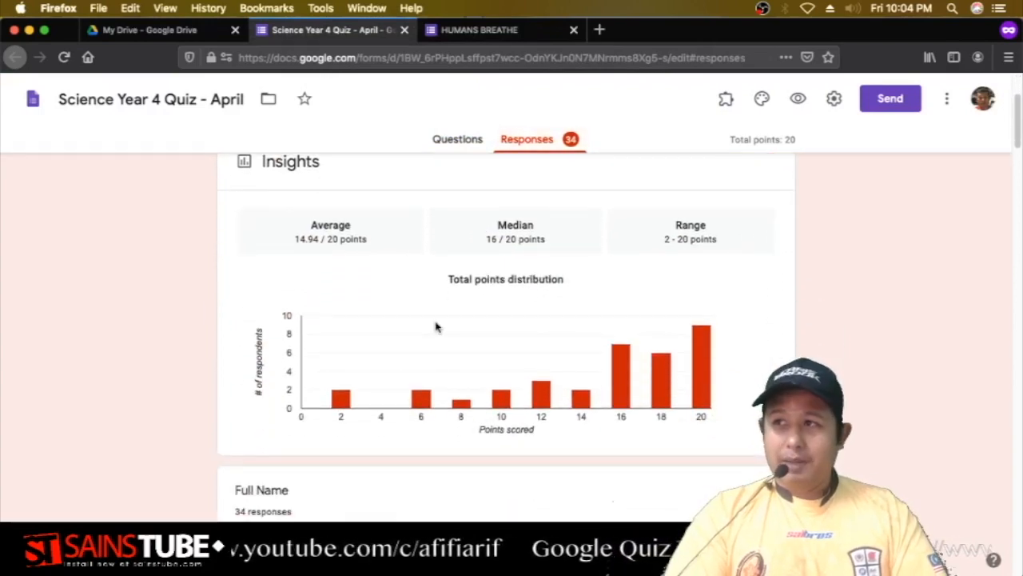
{"action": "scroll", "coordinate": [437, 326], "scroll_direction": "down", "scroll_amount": 10}
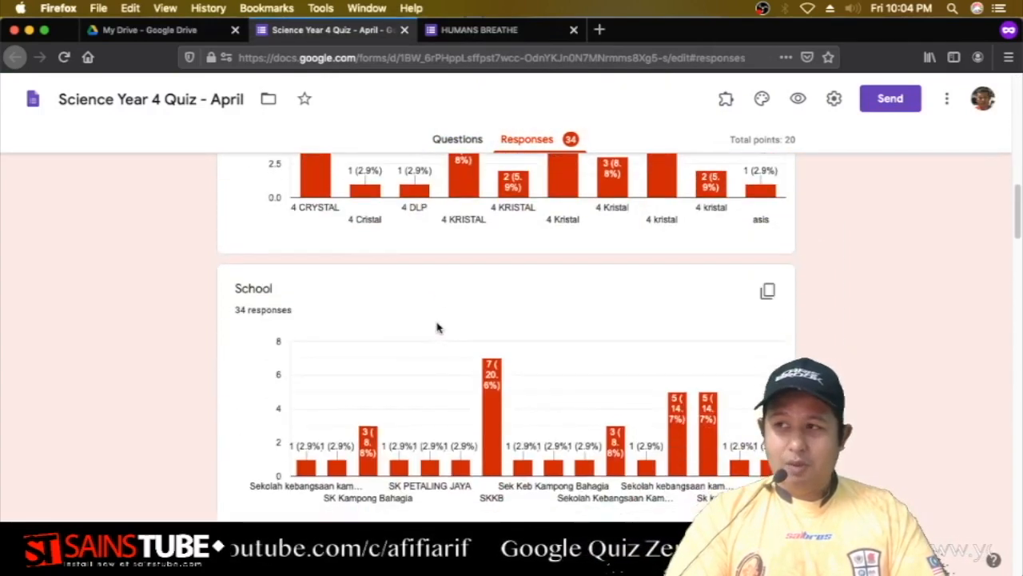
{"action": "scroll", "coordinate": [436, 327], "scroll_direction": "down", "scroll_amount": 2}
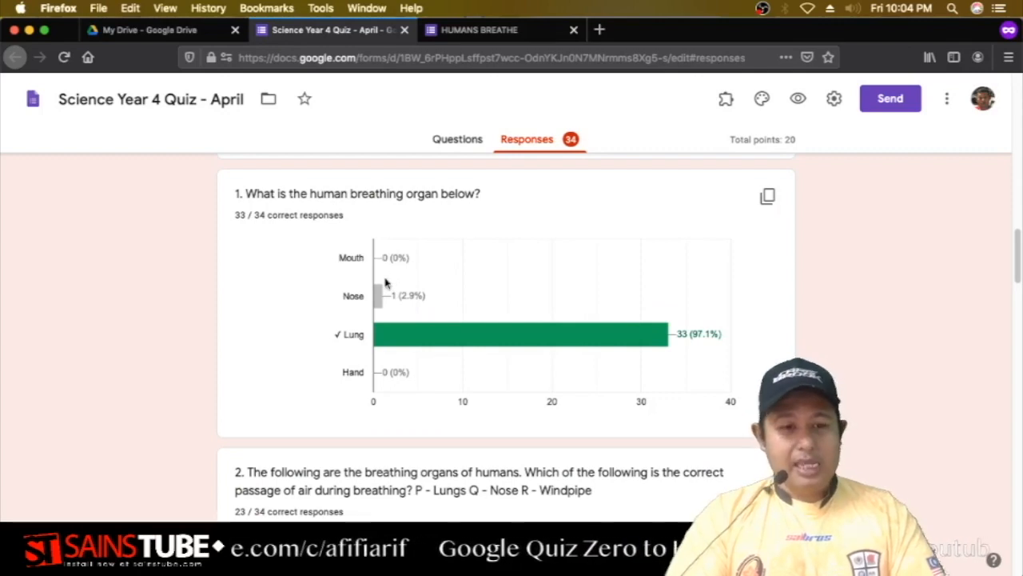
{"action": "scroll", "coordinate": [451, 291], "scroll_direction": "down", "scroll_amount": 7}
{"action": "scroll", "coordinate": [451, 290], "scroll_direction": "down", "scroll_amount": 8}
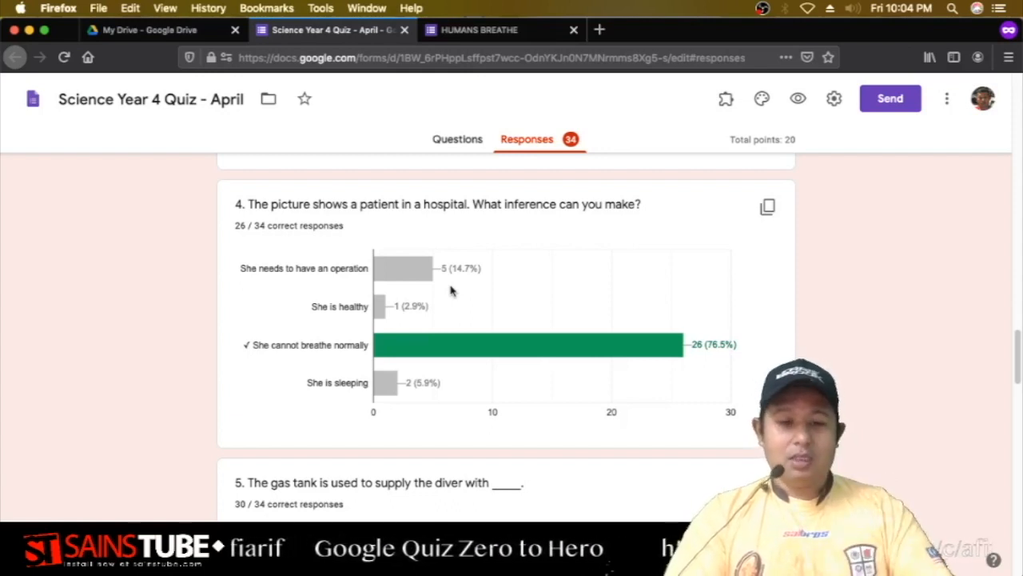
{"action": "scroll", "coordinate": [451, 291], "scroll_direction": "up", "scroll_amount": 20}
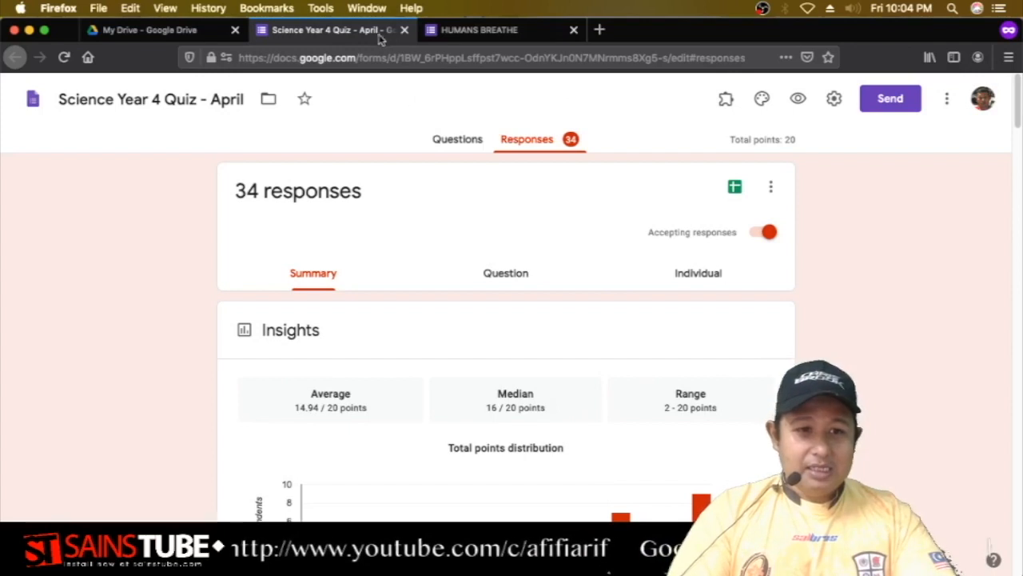
{"action": "left_click", "coordinate": [573, 30]}
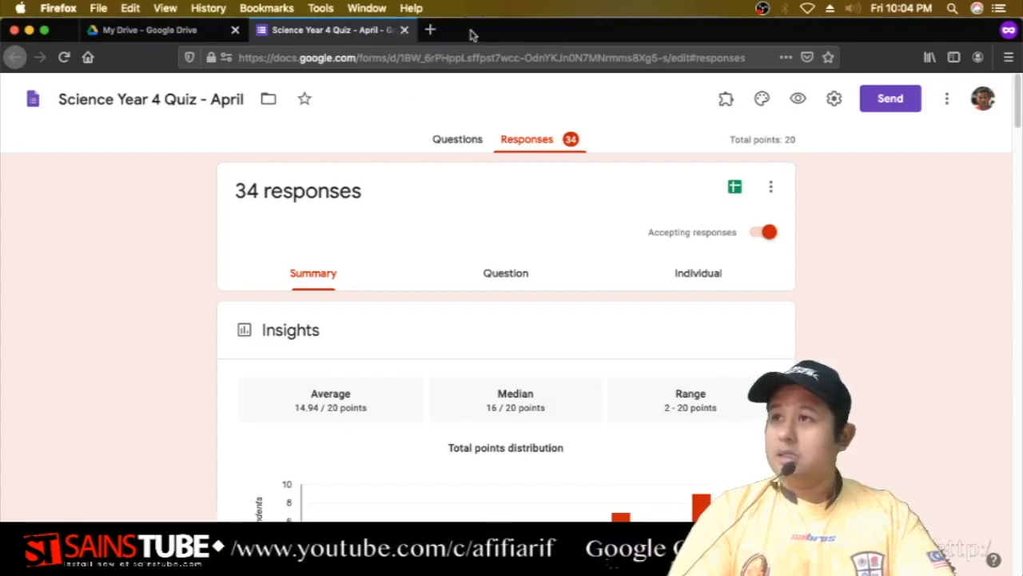
Close the quiz and create a blank Google Form from Drive's New > More menu.
{"action": "left_click", "coordinate": [403, 30]}
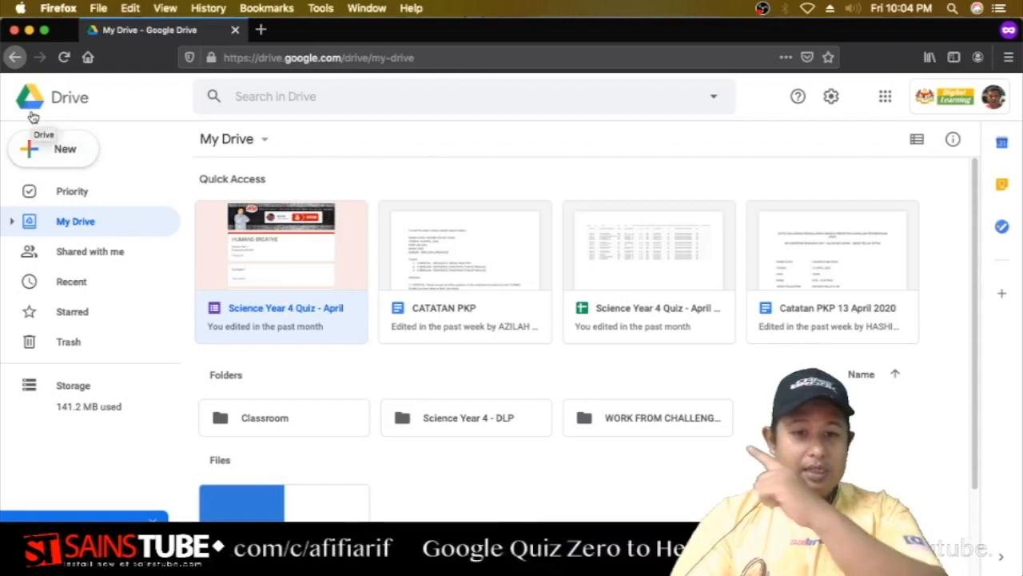
{"action": "left_click", "coordinate": [76, 160]}
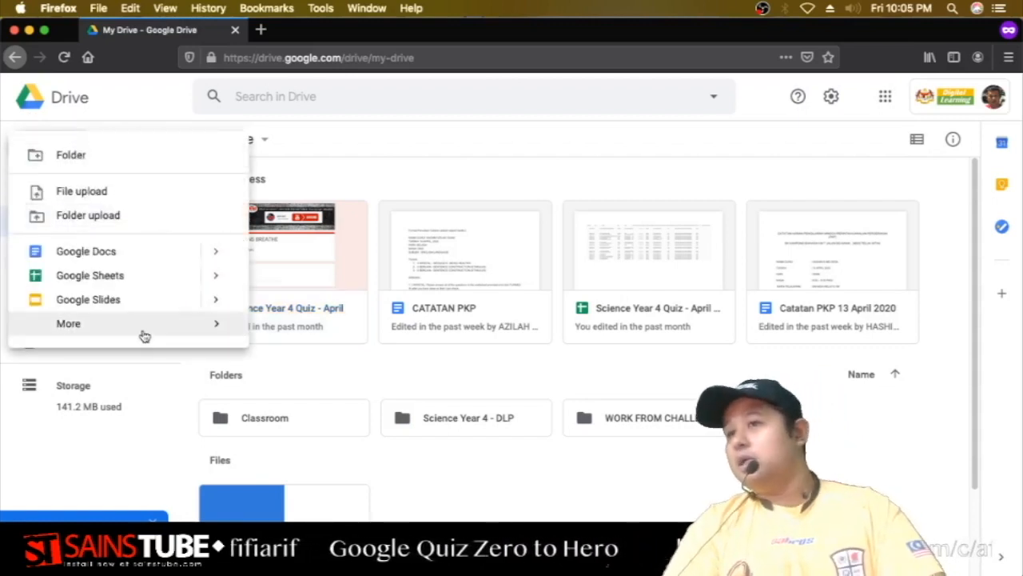
{"action": "mouse_move", "coordinate": [80, 323]}
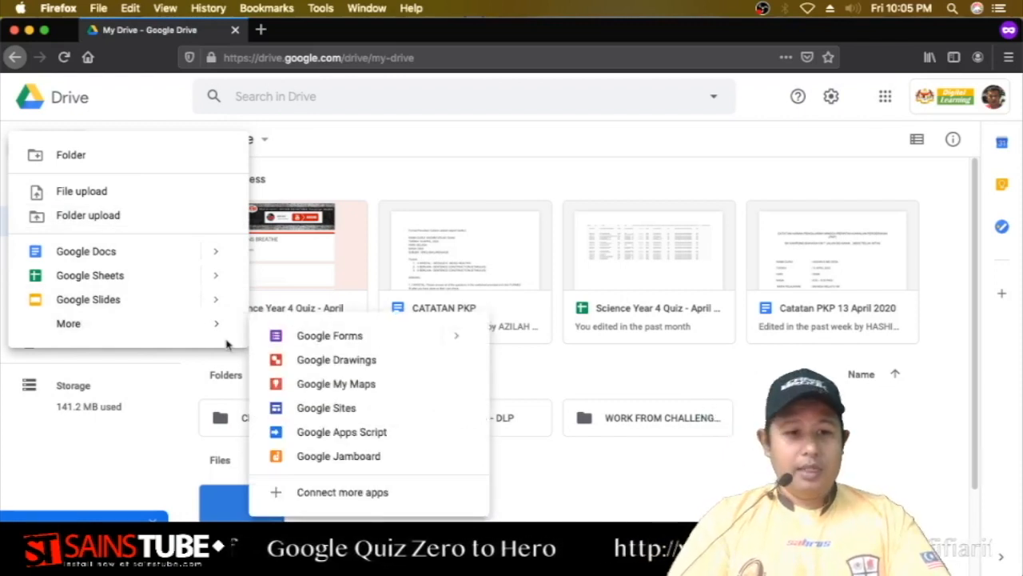
{"action": "left_click", "coordinate": [348, 338]}
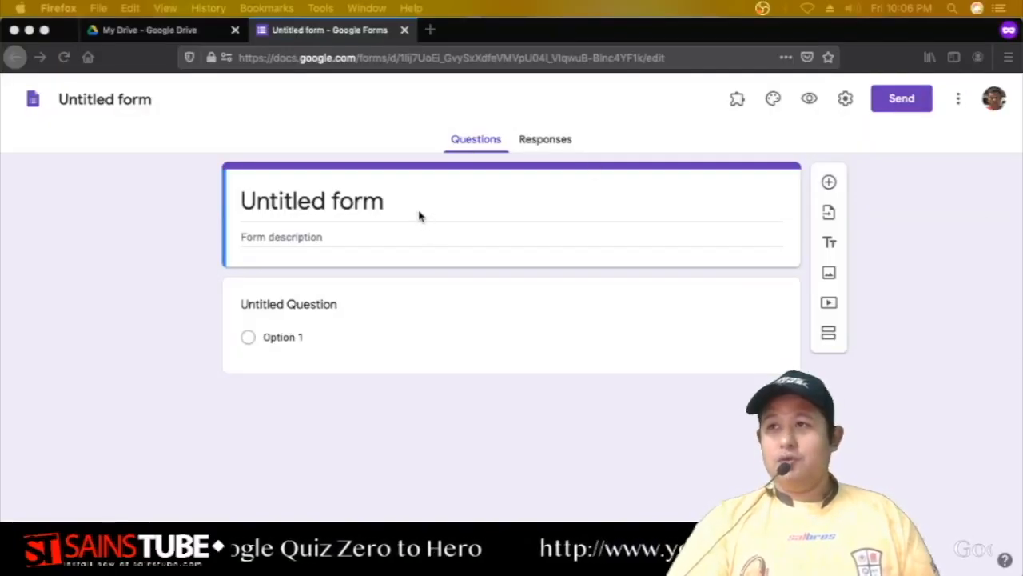
Rename the untitled form to 'Kuiz Sains Tahun 3'.
{"action": "left_click", "coordinate": [360, 209]}
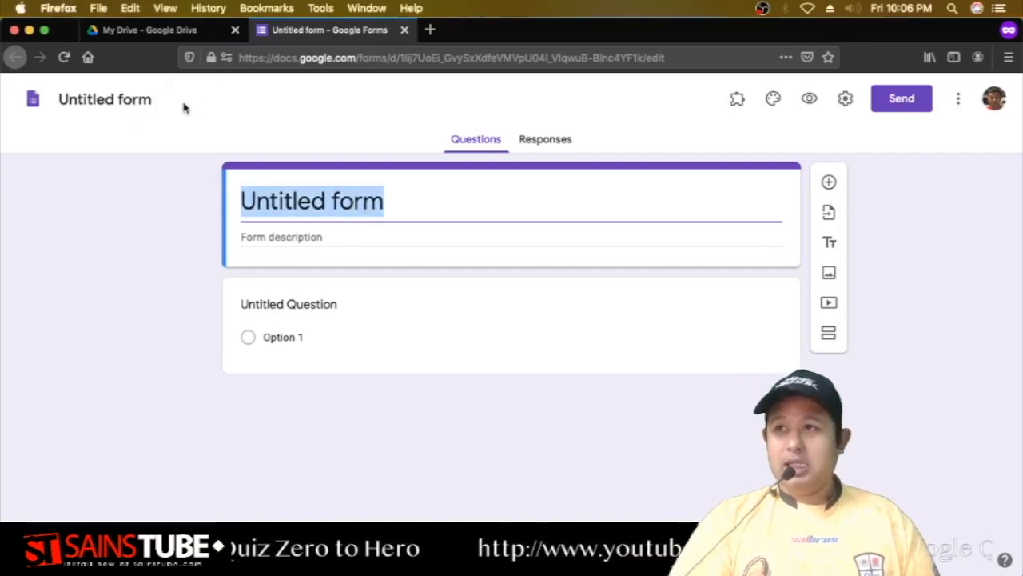
{"action": "left_click", "coordinate": [149, 100]}
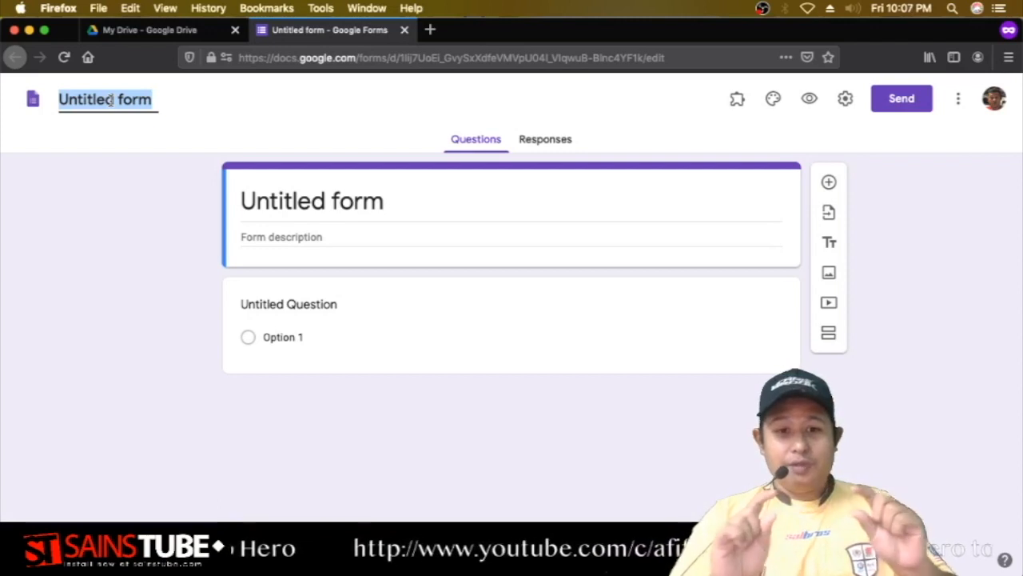
{"action": "left_click", "coordinate": [389, 202]}
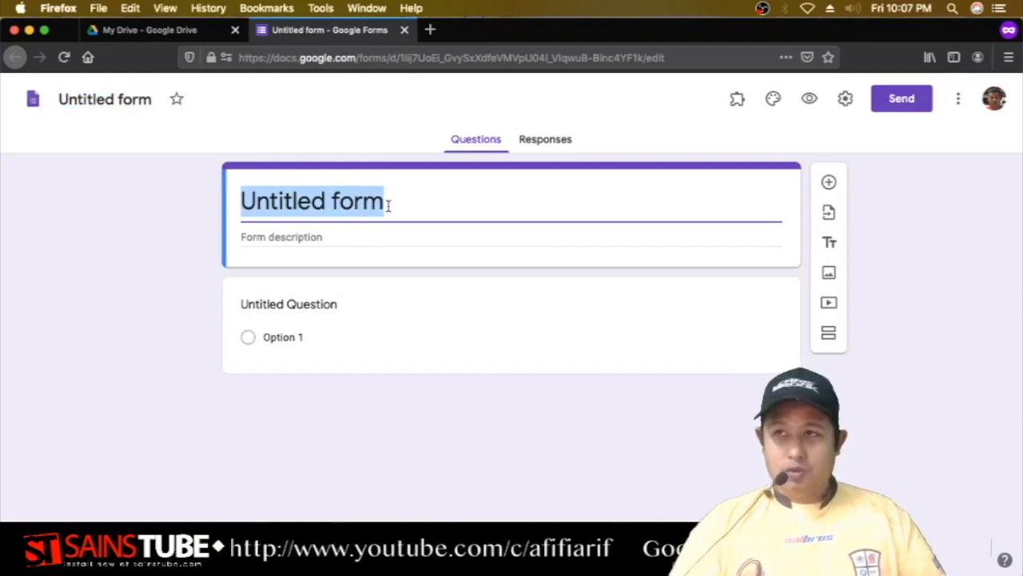
{"action": "left_click", "coordinate": [136, 99]}
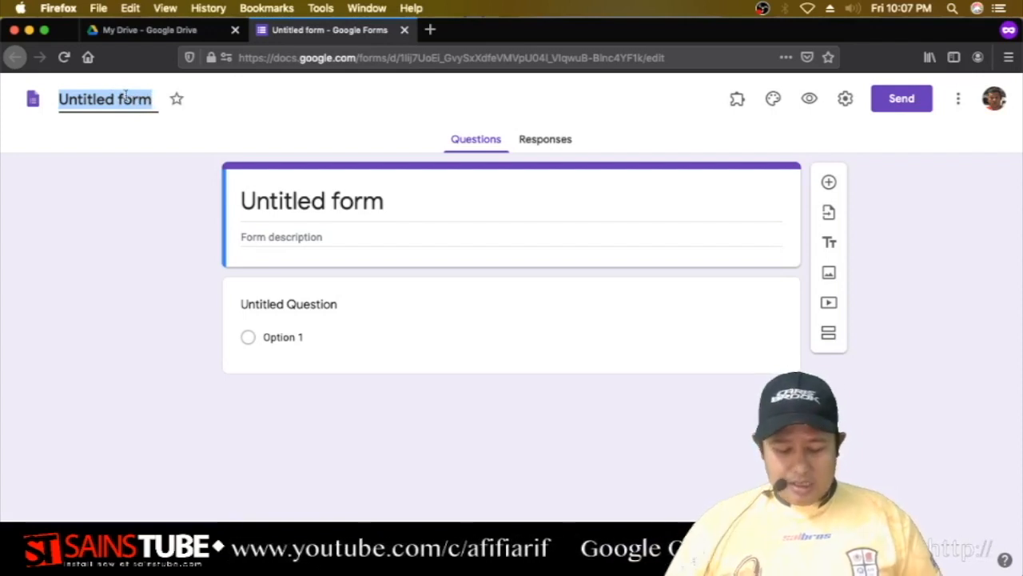
{"action": "type", "text": "Kuiz Sa"}
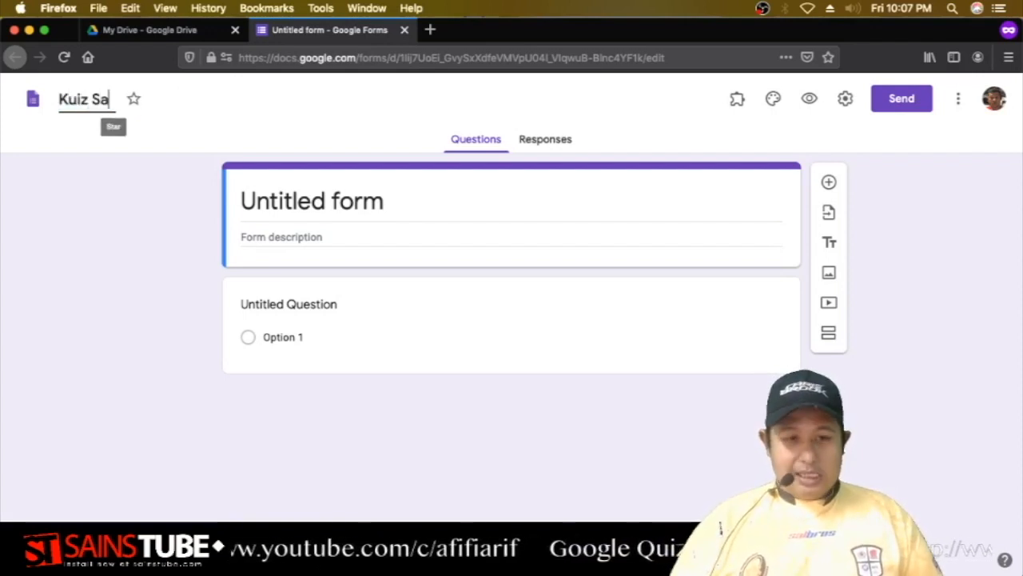
{"action": "type", "text": "ins Tahun 3"}
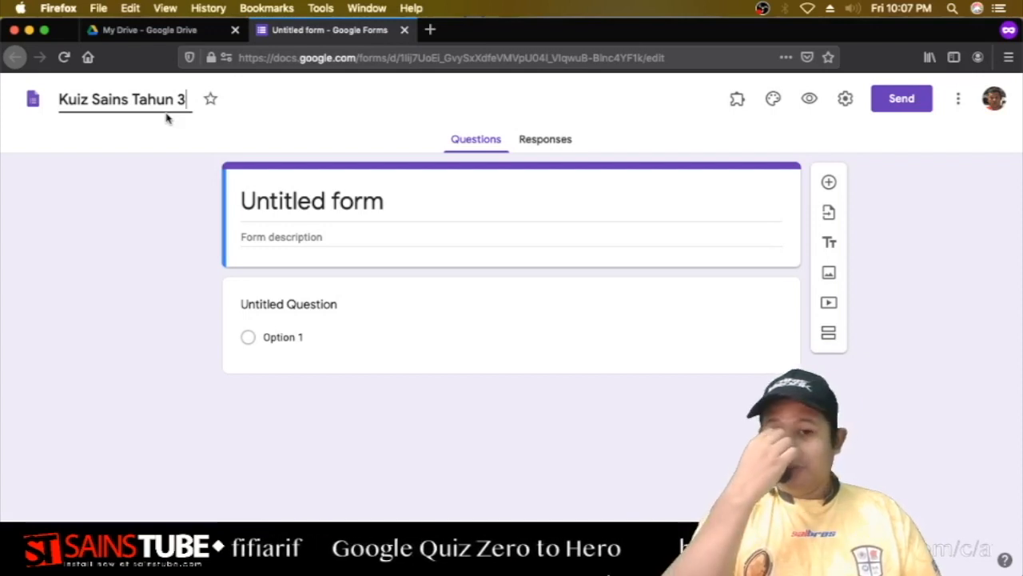
{"action": "left_click", "coordinate": [391, 197]}
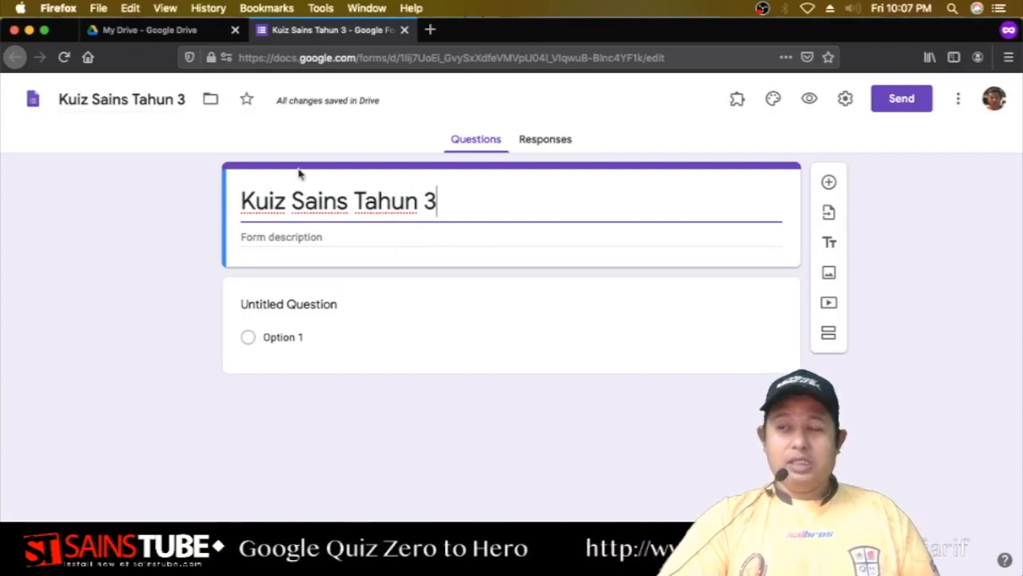
Retitle the header 'Haiwan' and start the description with the line 'Sains Tahun 3'.
{"action": "key", "text": "super+a"}
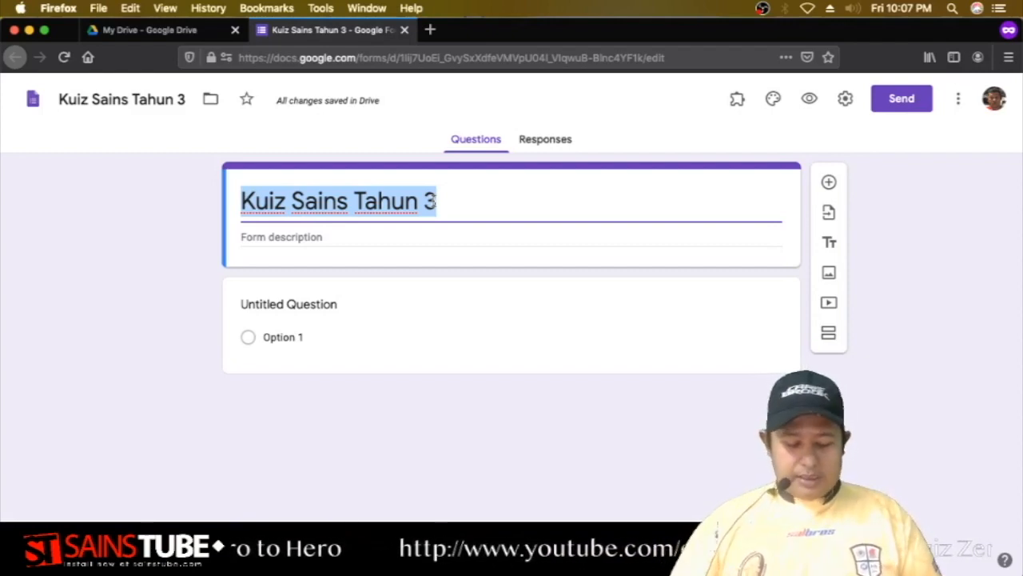
{"action": "type", "text": "Haiwan"}
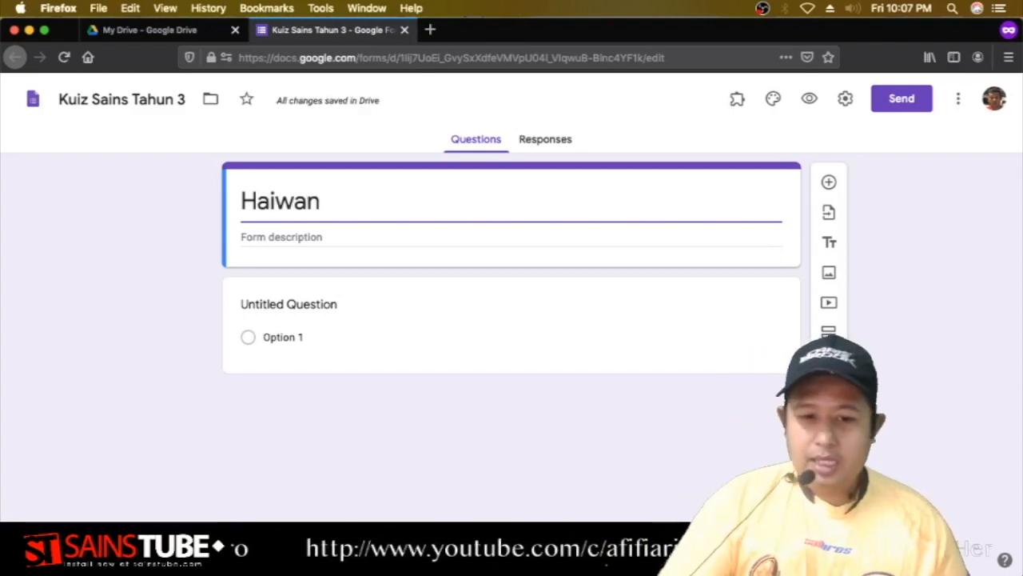
{"action": "left_click", "coordinate": [440, 237]}
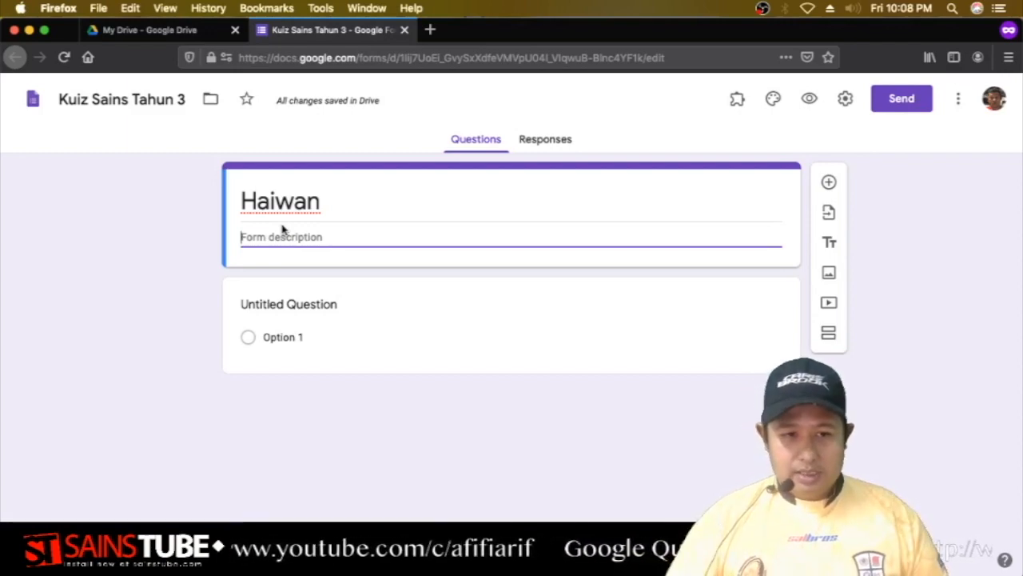
{"action": "type", "text": "Sains T"}
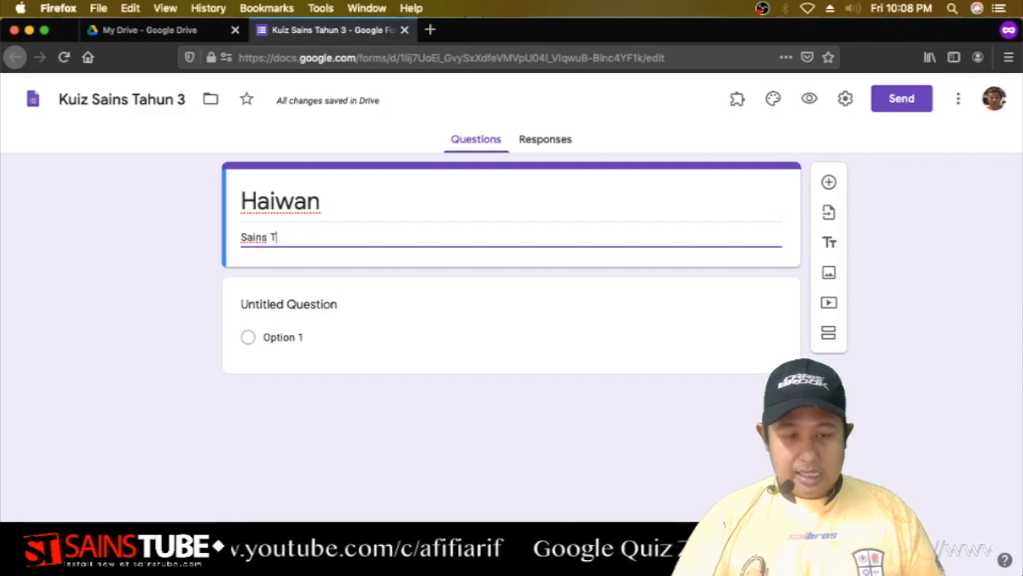
{"action": "type", "text": "ahun 3"}
{"action": "key", "text": "Return"}
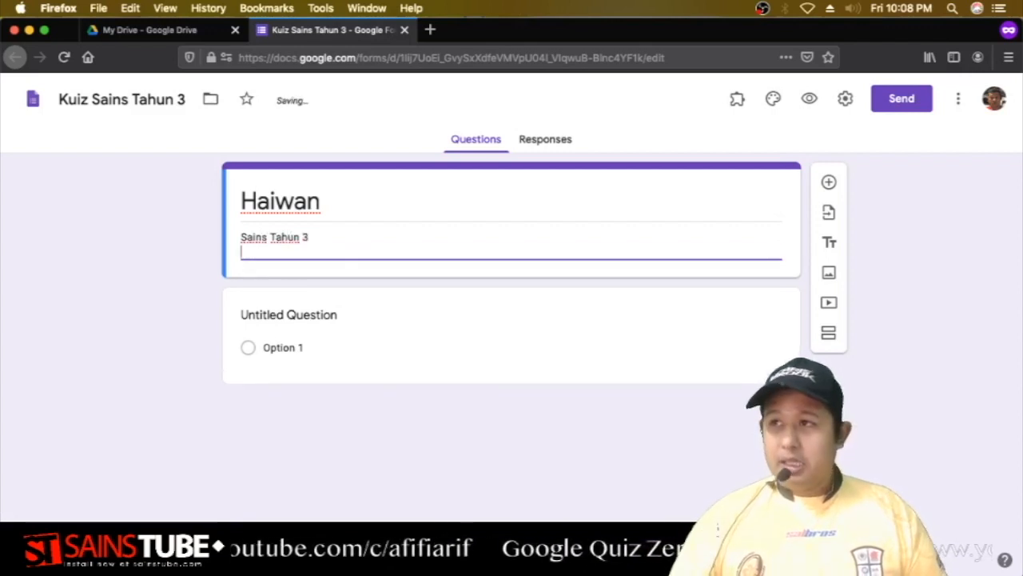
{"action": "key", "text": "Return"}
{"action": "key", "text": "Return"}
{"action": "key", "text": "Return"}
{"action": "key", "text": "Return"}
{"action": "key", "text": "Return"}
{"action": "key", "text": "Return"}
{"action": "key", "text": "Return"}
{"action": "key", "text": "Return"}
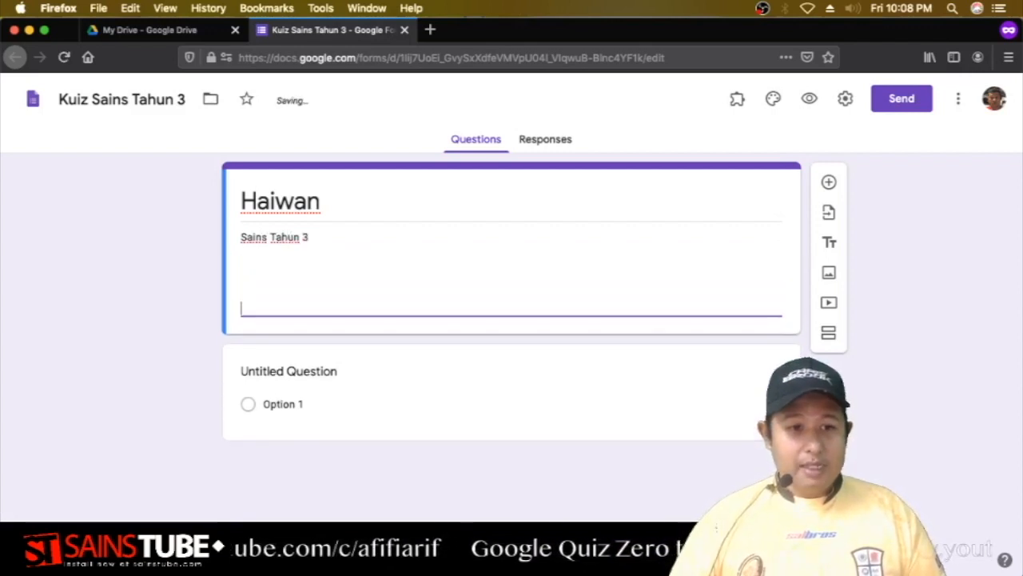
{"action": "key", "text": "Return"}
{"action": "key", "text": "Return"}
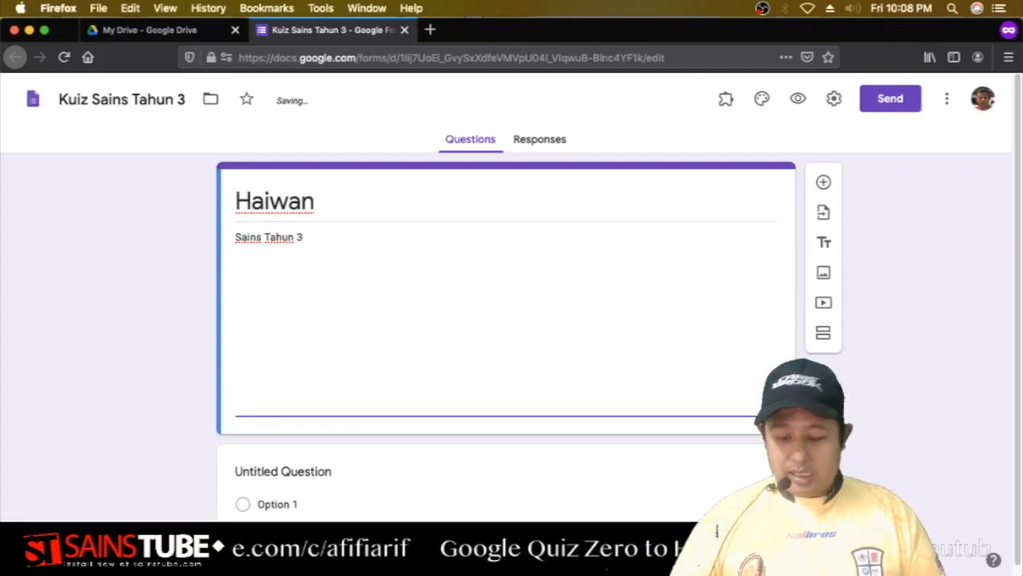
{"action": "key", "text": "BackSpace"}
{"action": "key", "text": "BackSpace"}
{"action": "key", "text": "BackSpace"}
{"action": "key", "text": "BackSpace"}
{"action": "key", "text": "BackSpace"}
{"action": "key", "text": "BackSpace"}
{"action": "key", "text": "BackSpace"}
{"action": "key", "text": "BackSpace"}
{"action": "key", "text": "BackSpace"}
{"action": "key", "text": "BackSpace"}
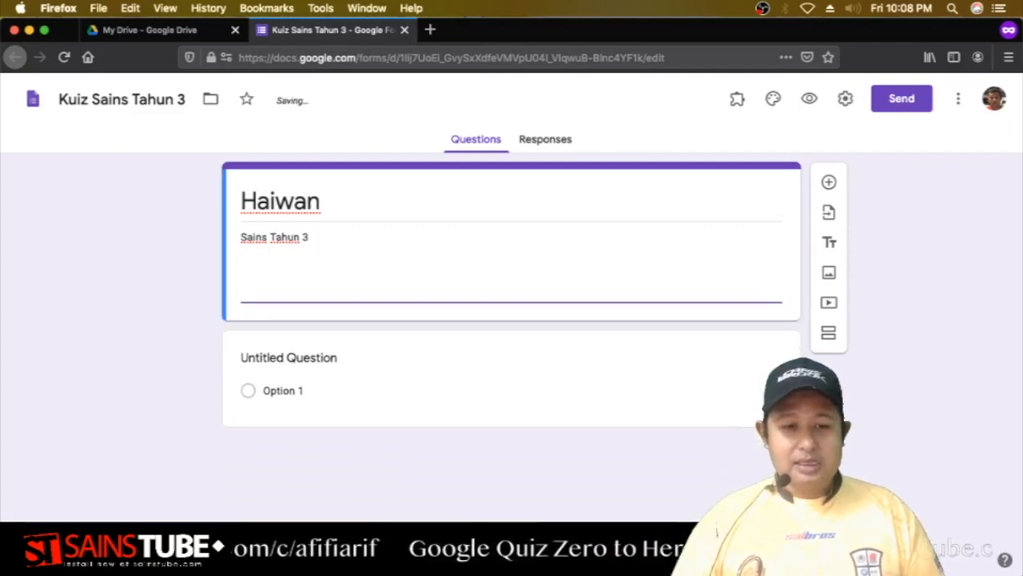
{"action": "key", "text": "BackSpace"}
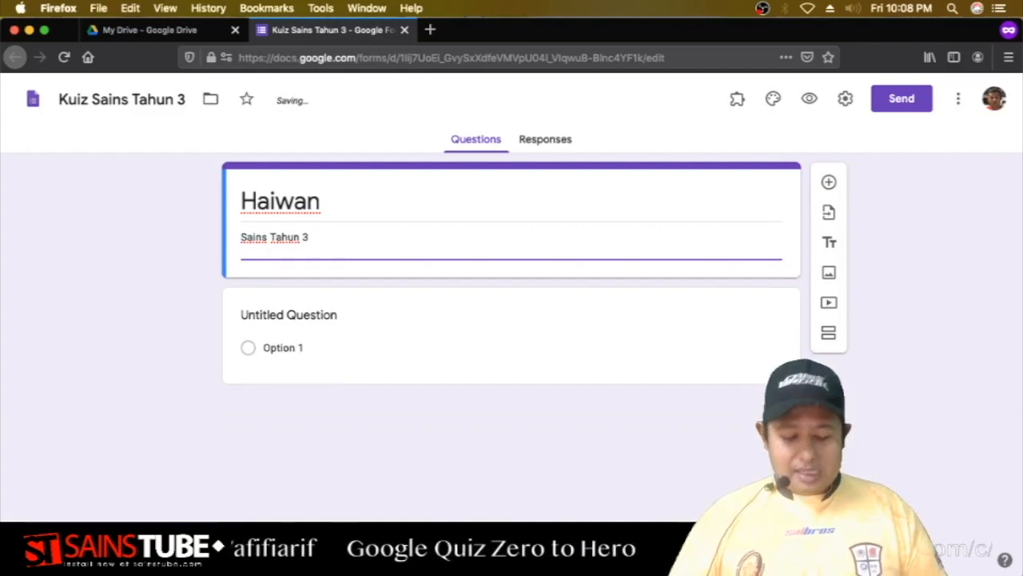
Add a second description line 'Disediakan Oleh' followed by the teacher's name.
{"action": "type", "text": "Oleh "}
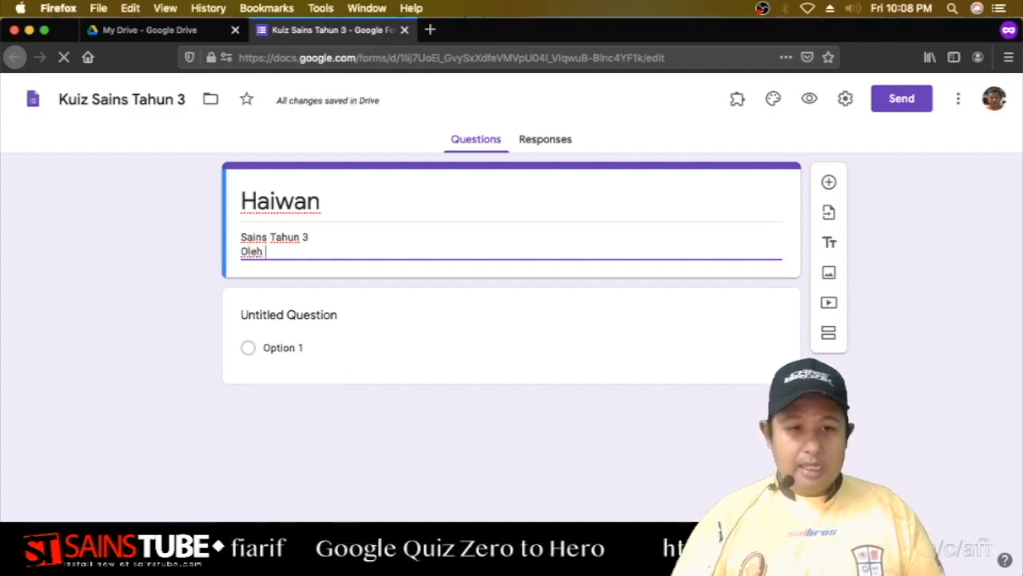
{"action": "type", "text": "Cikgu Afifi"}
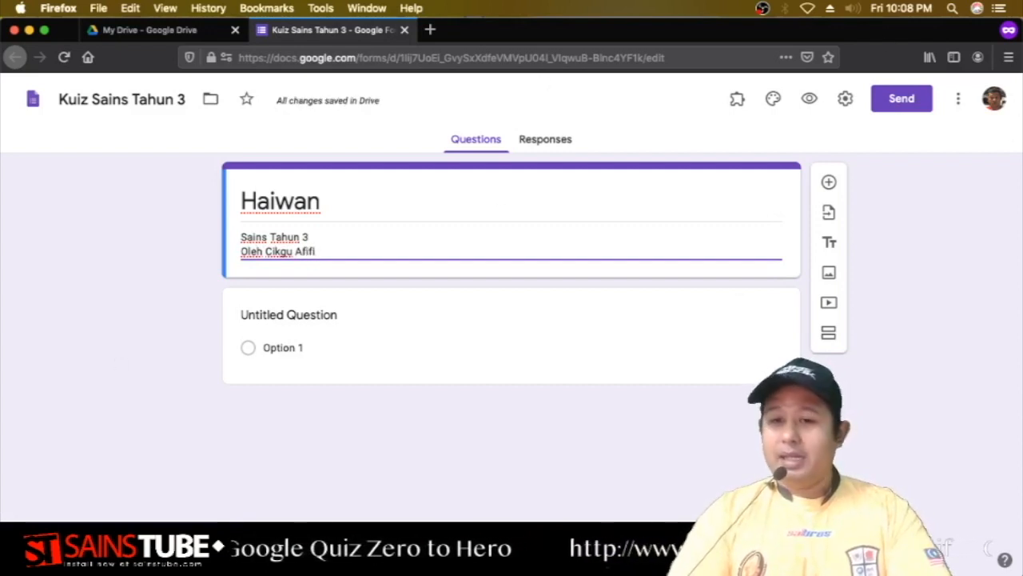
{"action": "left_click", "coordinate": [326, 251]}
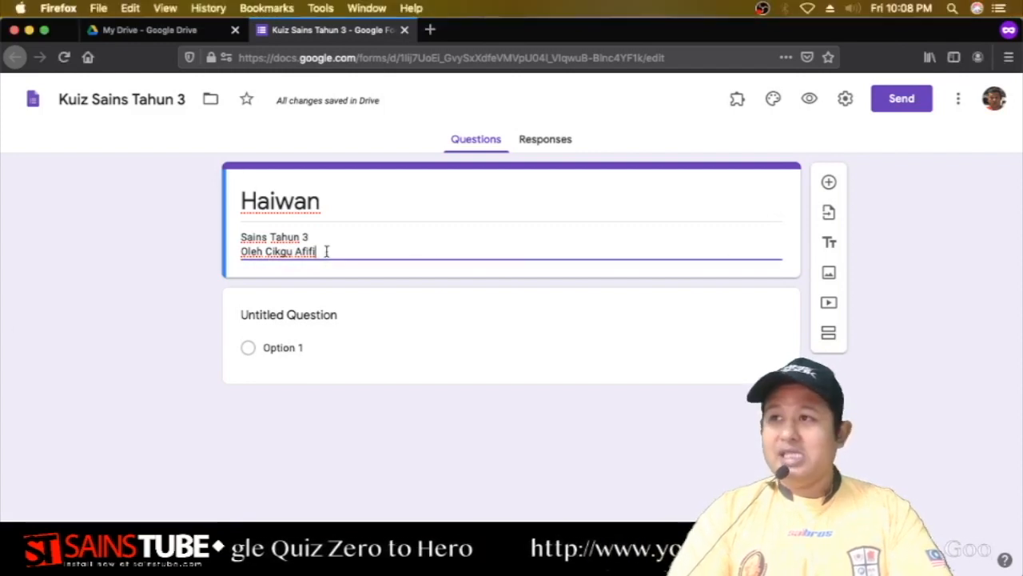
{"action": "left_click", "coordinate": [241, 251]}
{"action": "type", "text": "Disedia"}
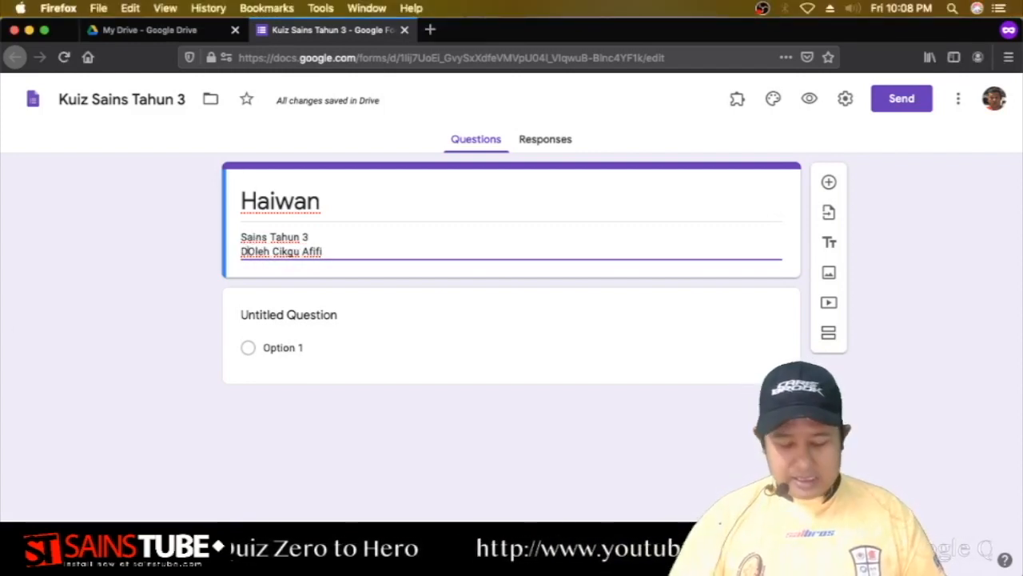
{"action": "type", "text": "kan"}
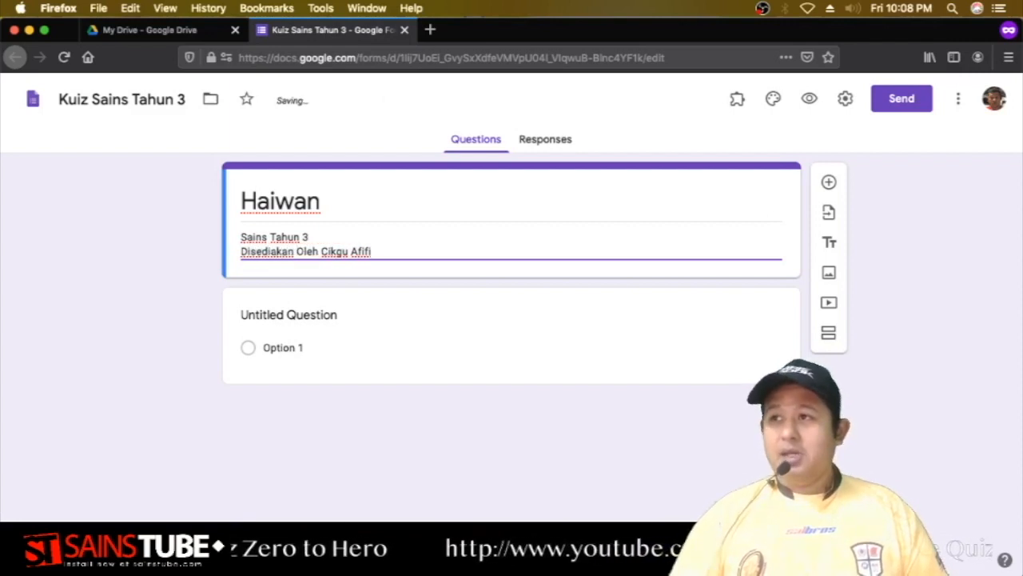
{"action": "left_click", "coordinate": [899, 230]}
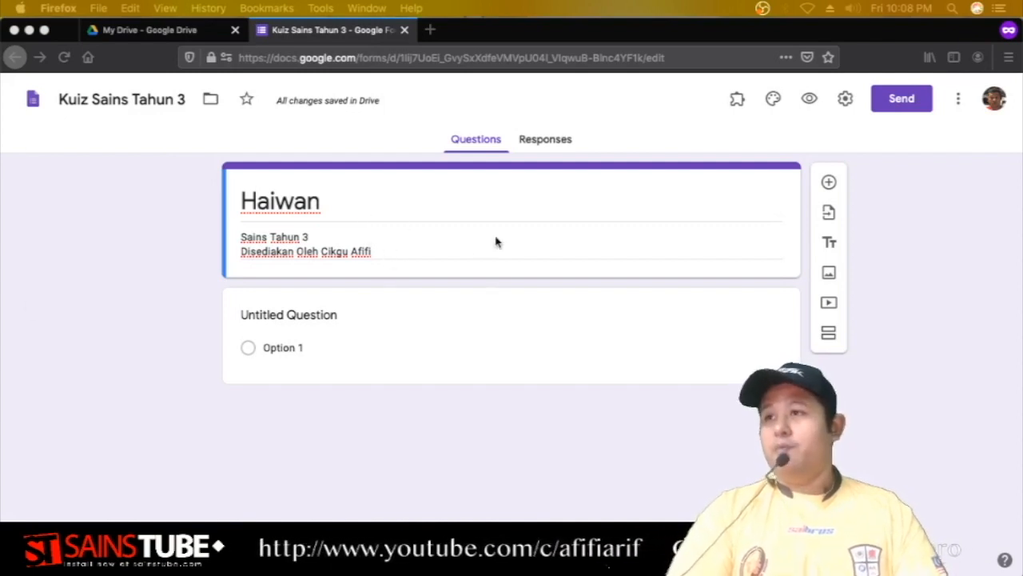
Expand the default Untitled Question card below the Haiwan header to show its Multiple choice settings.
{"action": "double_click", "coordinate": [304, 200]}
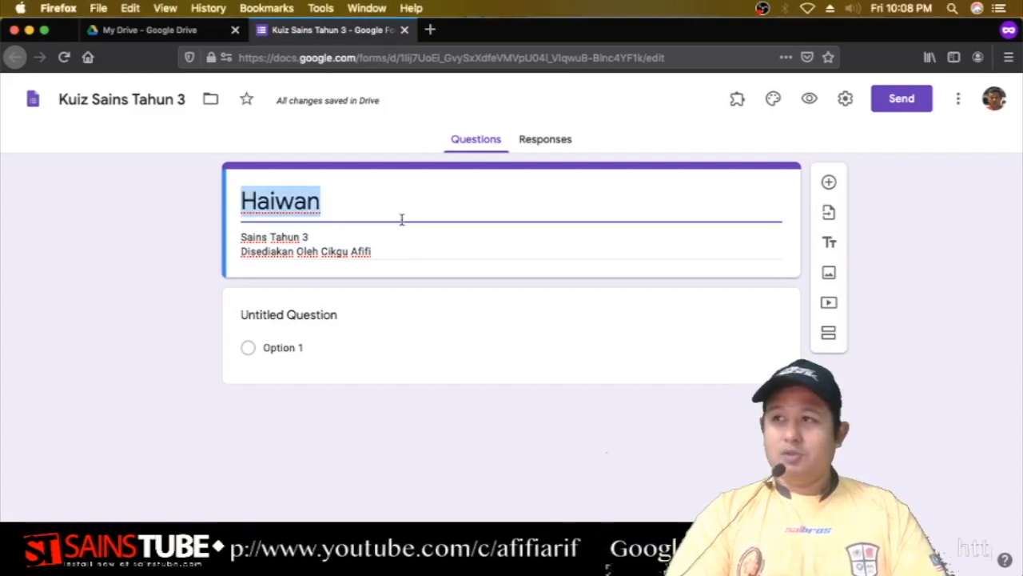
{"action": "left_click", "coordinate": [343, 237]}
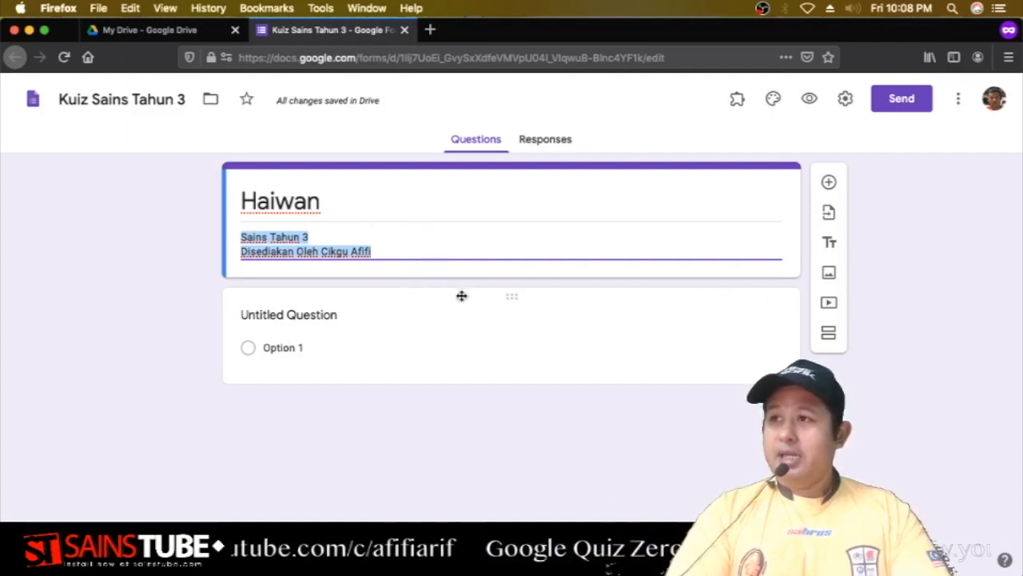
{"action": "left_click", "coordinate": [372, 301]}
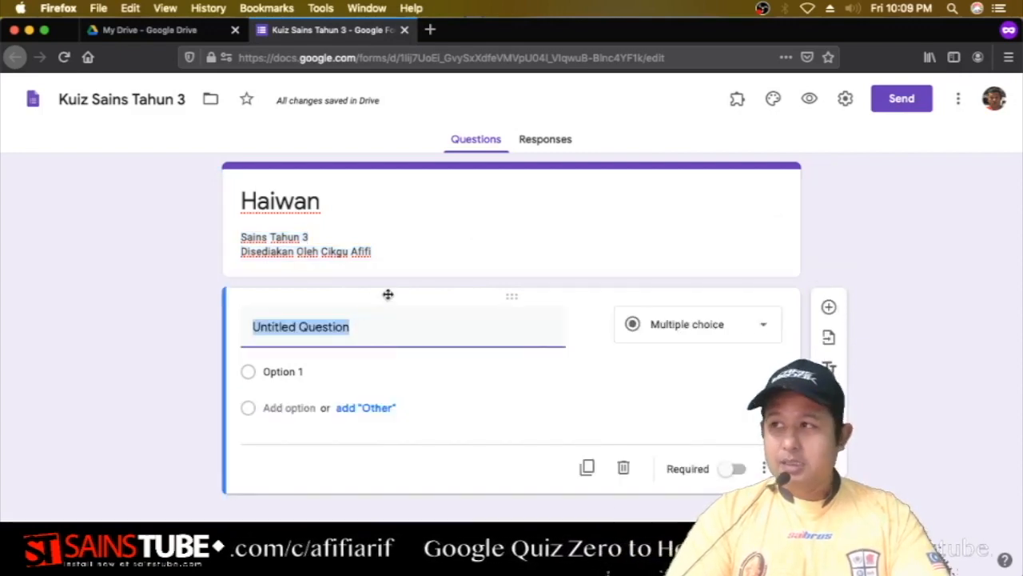
{"action": "left_click", "coordinate": [440, 182]}
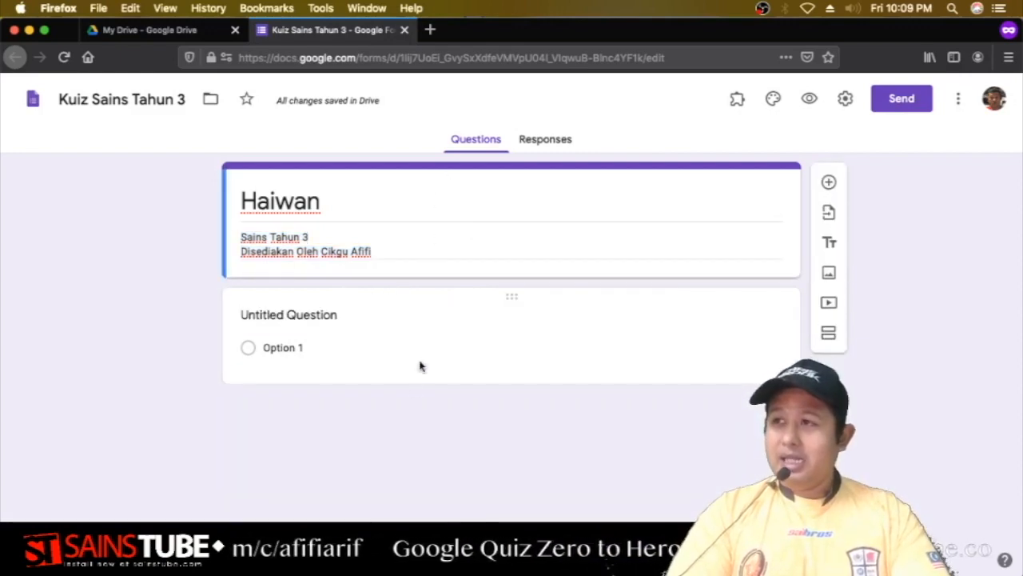
{"action": "left_click", "coordinate": [425, 322]}
{"action": "left_click", "coordinate": [438, 203]}
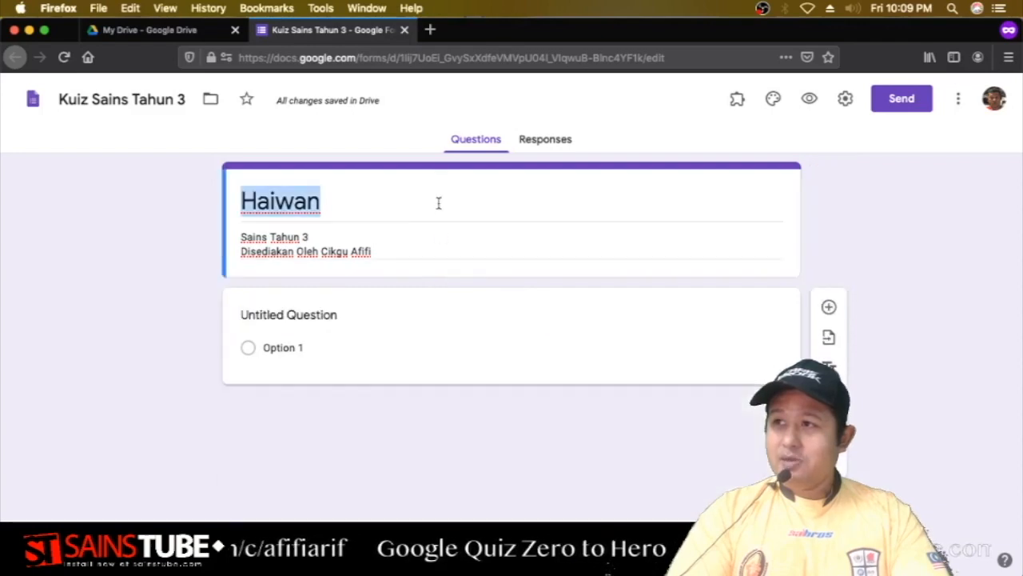
{"action": "left_click", "coordinate": [441, 296]}
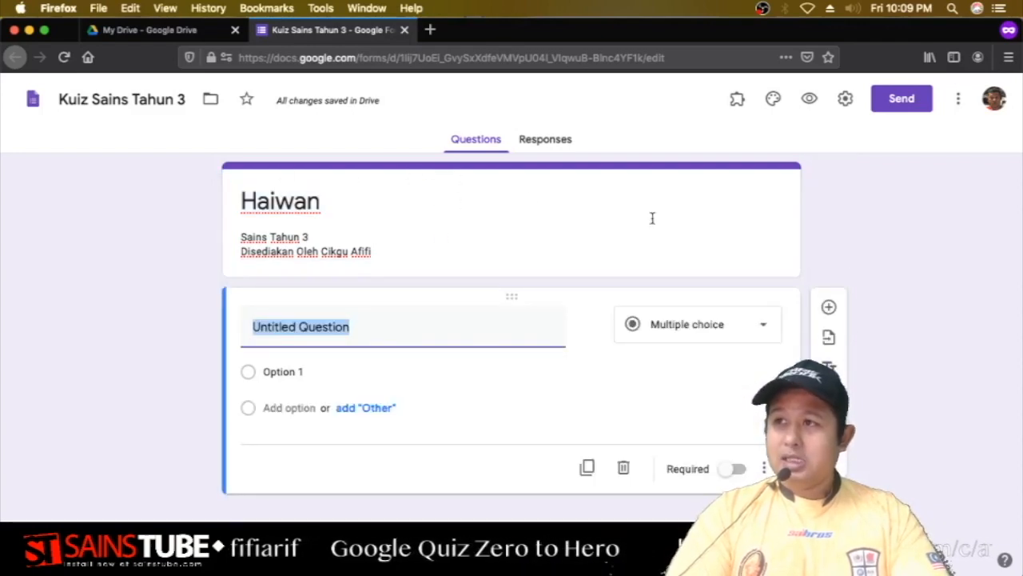
{"action": "left_click", "coordinate": [519, 194]}
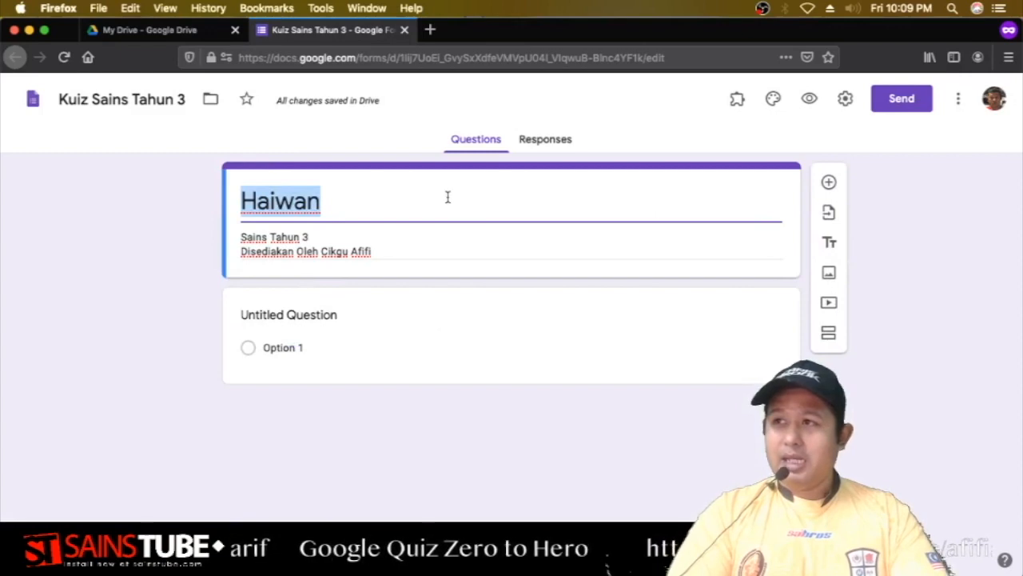
{"action": "left_click", "coordinate": [459, 302]}
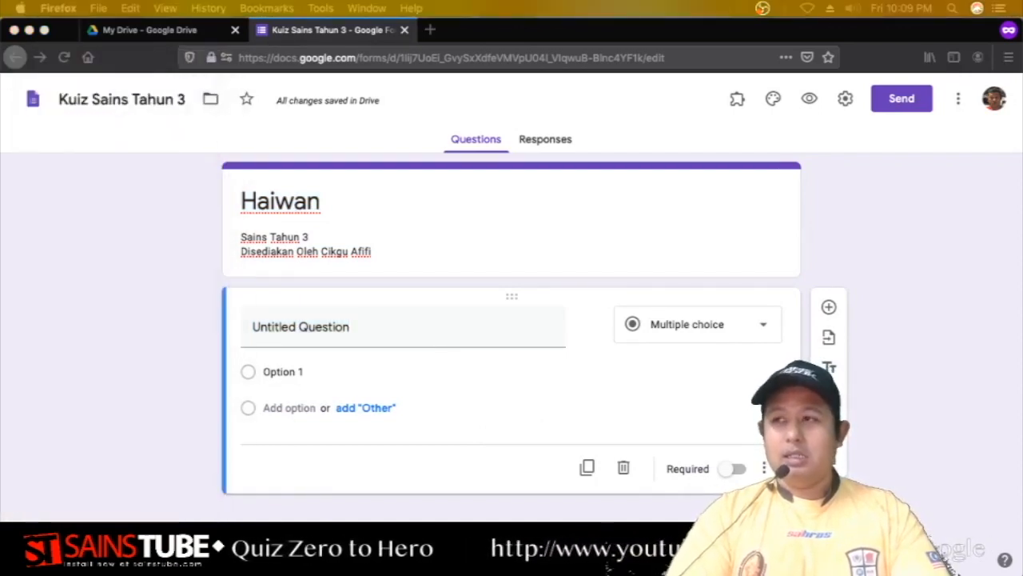
Title the first question 'Nama Penuh', fixing the 'Nama Penh' typo.
{"action": "left_click", "coordinate": [398, 329]}
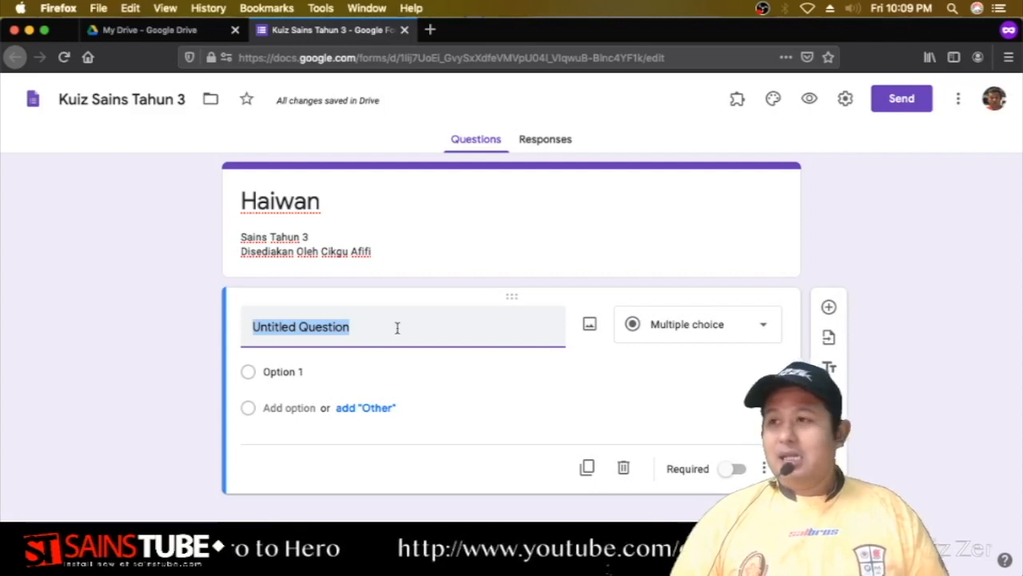
{"action": "type", "text": "Nama Penh"}
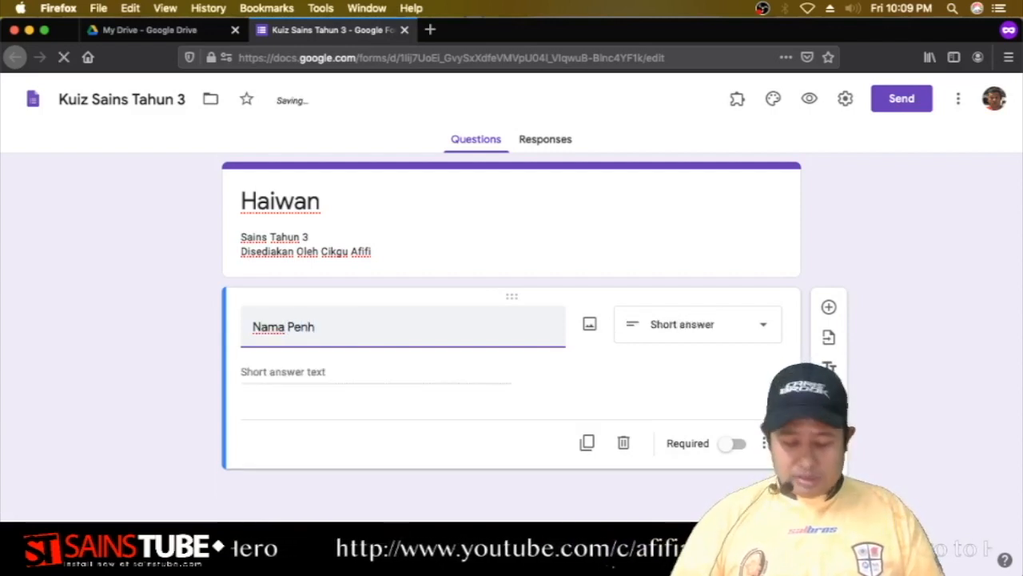
{"action": "key", "text": "BackSpace"}
{"action": "type", "text": "uh"}
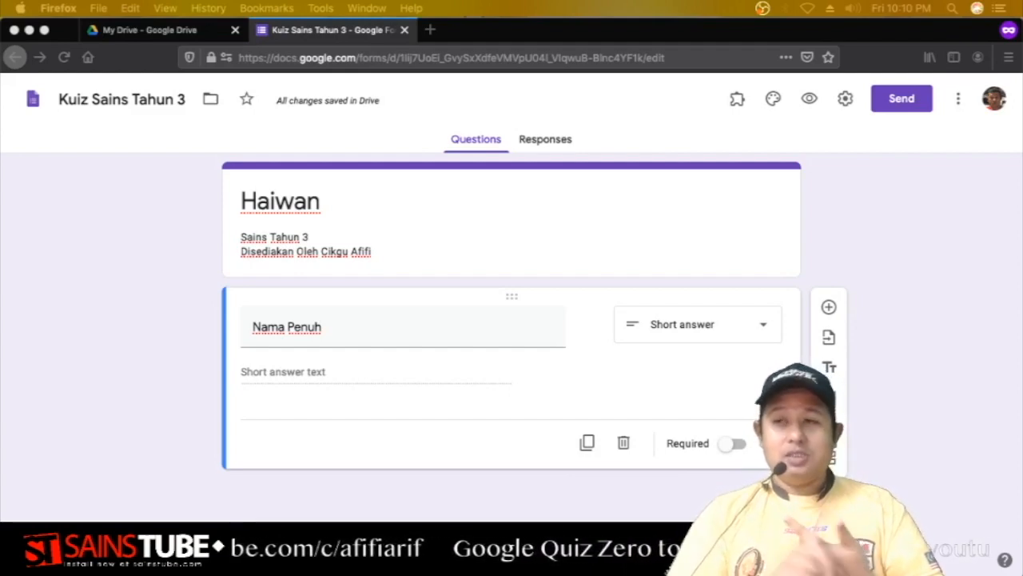
{"action": "left_click", "coordinate": [340, 328]}
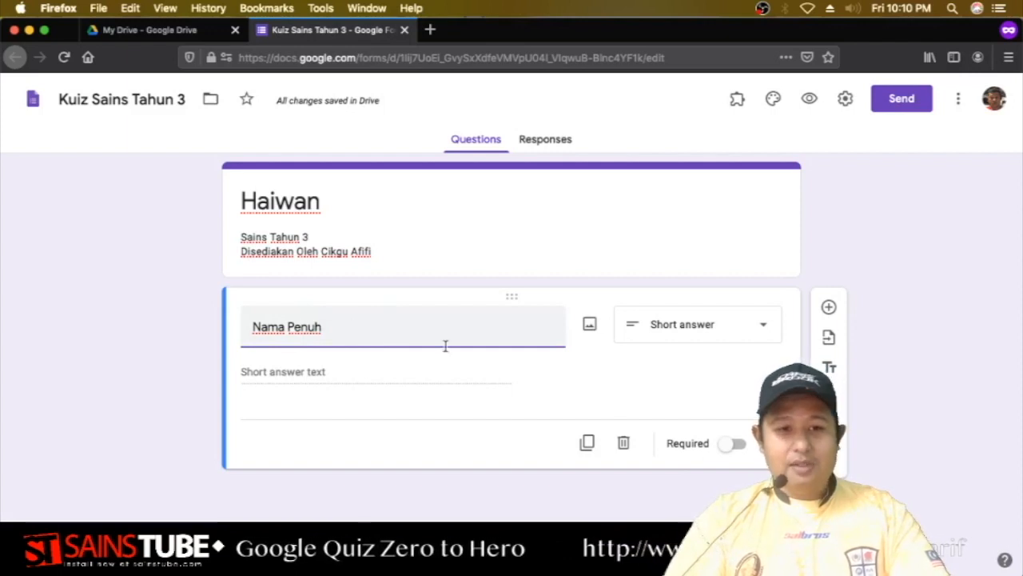
{"action": "left_click", "coordinate": [700, 326]}
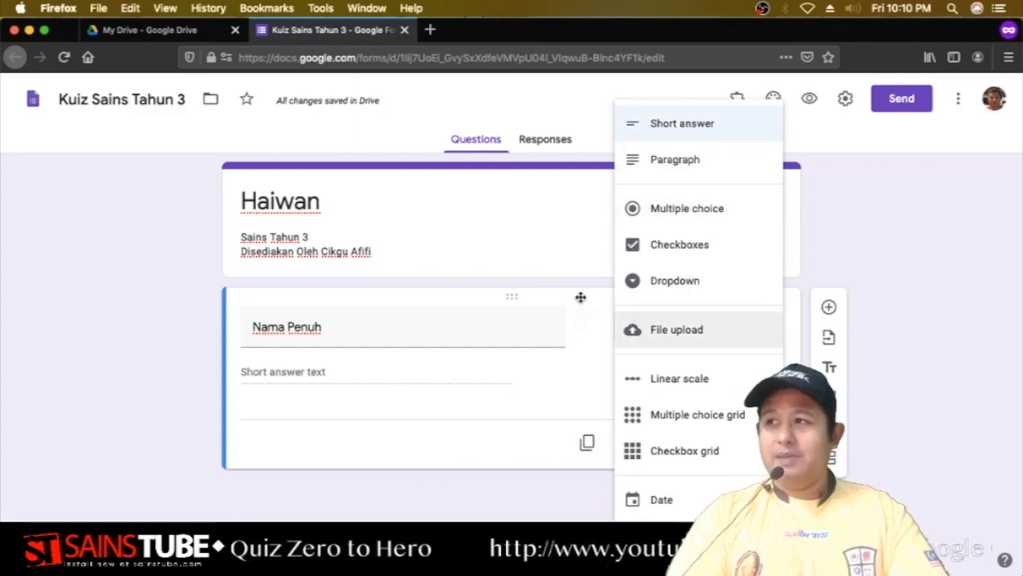
{"action": "left_click", "coordinate": [228, 456]}
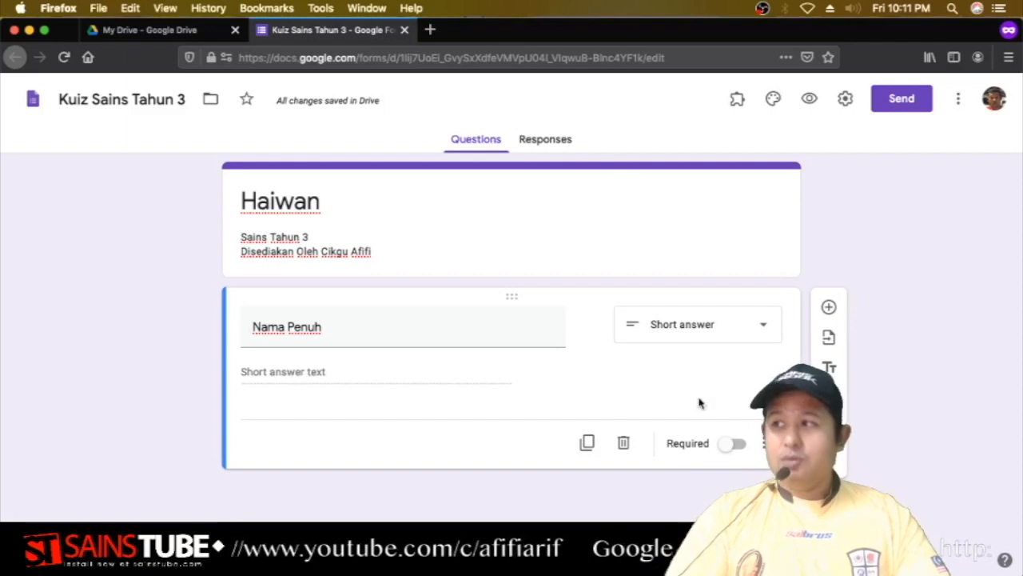
{"action": "left_click", "coordinate": [689, 329]}
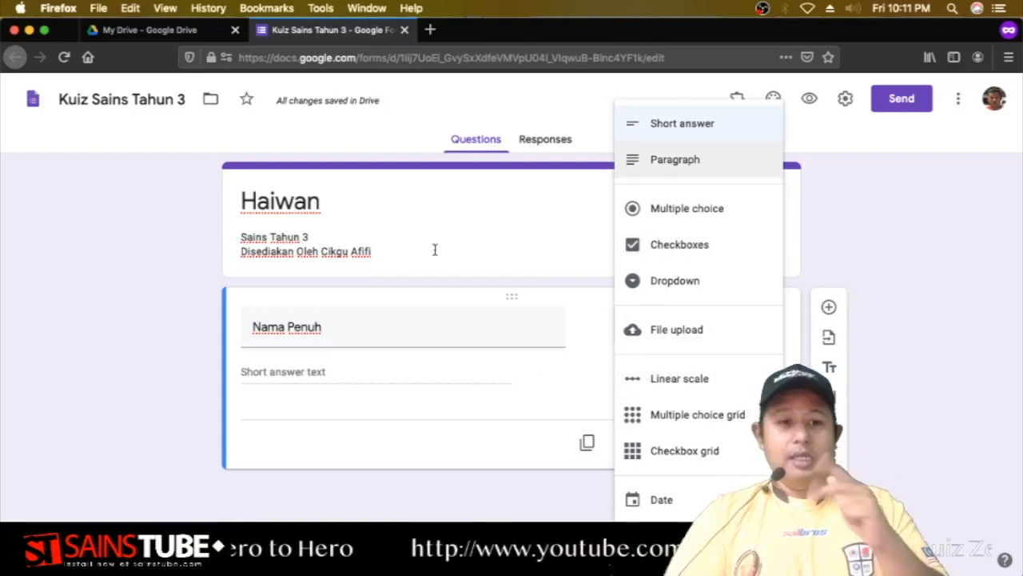
{"action": "left_click", "coordinate": [351, 332]}
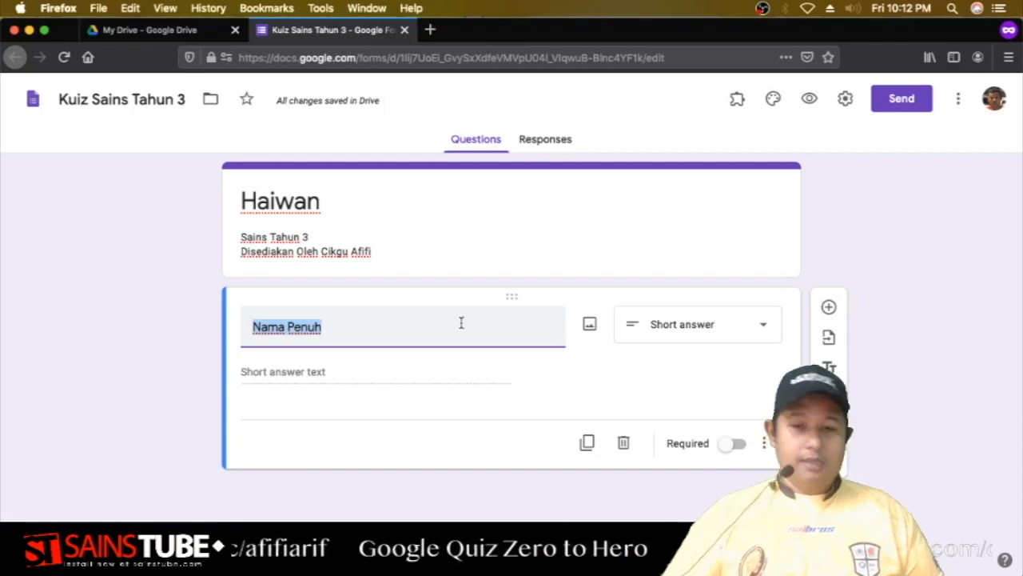
Show an empty description field under the Nama Penuh question via its three-dot menu.
{"action": "left_click", "coordinate": [767, 443]}
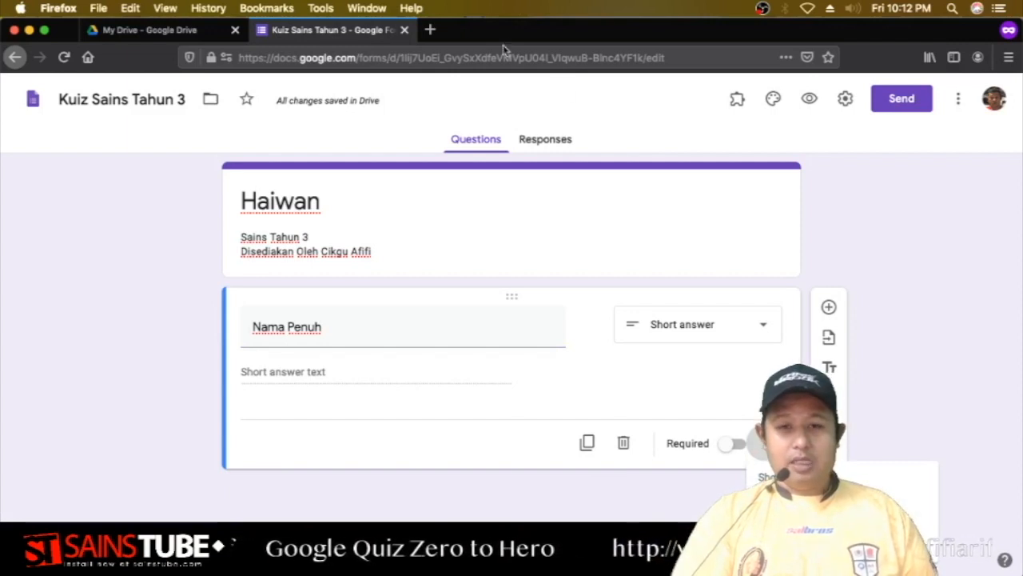
{"action": "left_click_drag", "start_coordinate": [569, 34], "coordinate": [392, 8]}
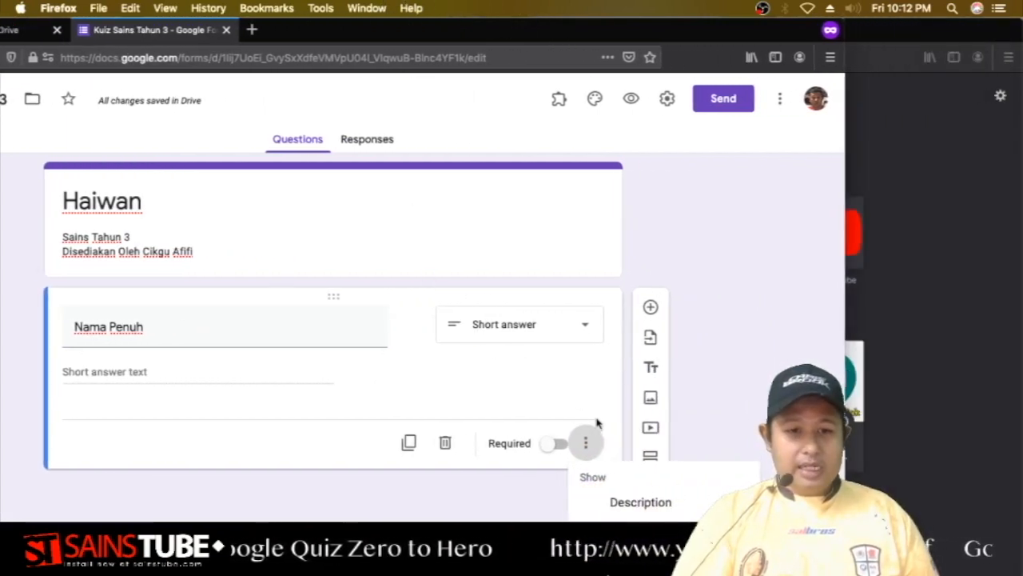
{"action": "left_click", "coordinate": [585, 443]}
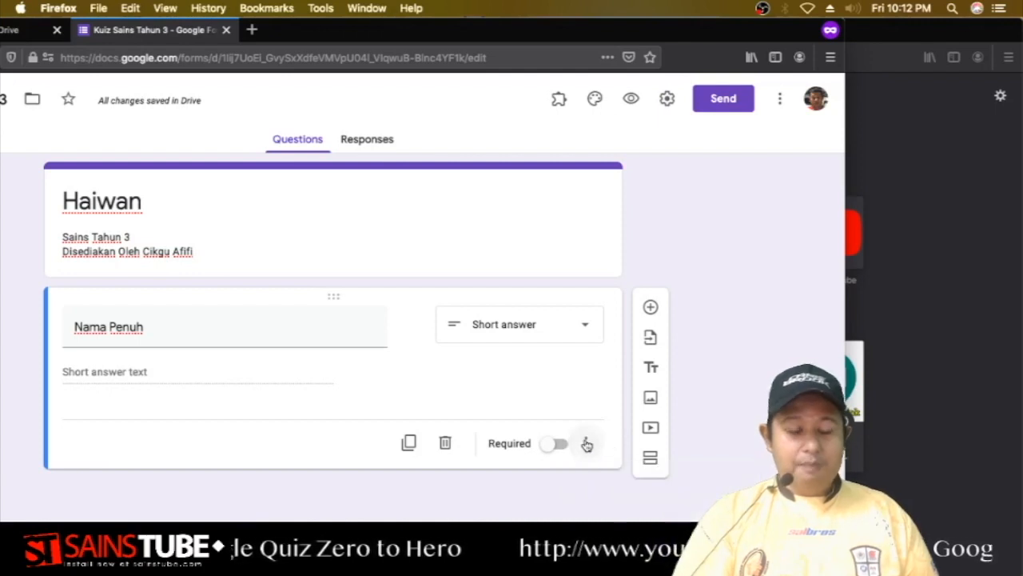
{"action": "left_click", "coordinate": [587, 445]}
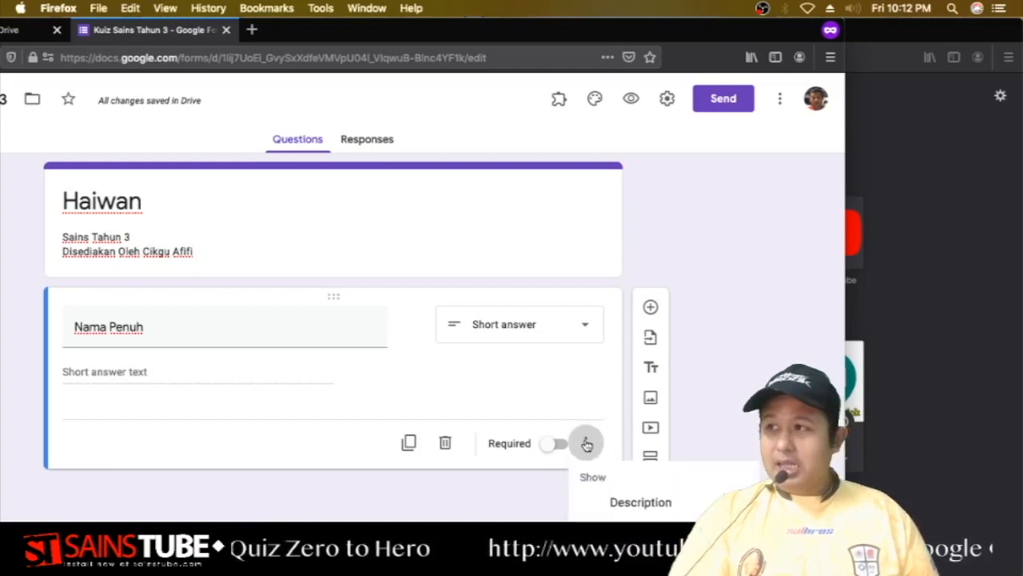
{"action": "left_click", "coordinate": [658, 507]}
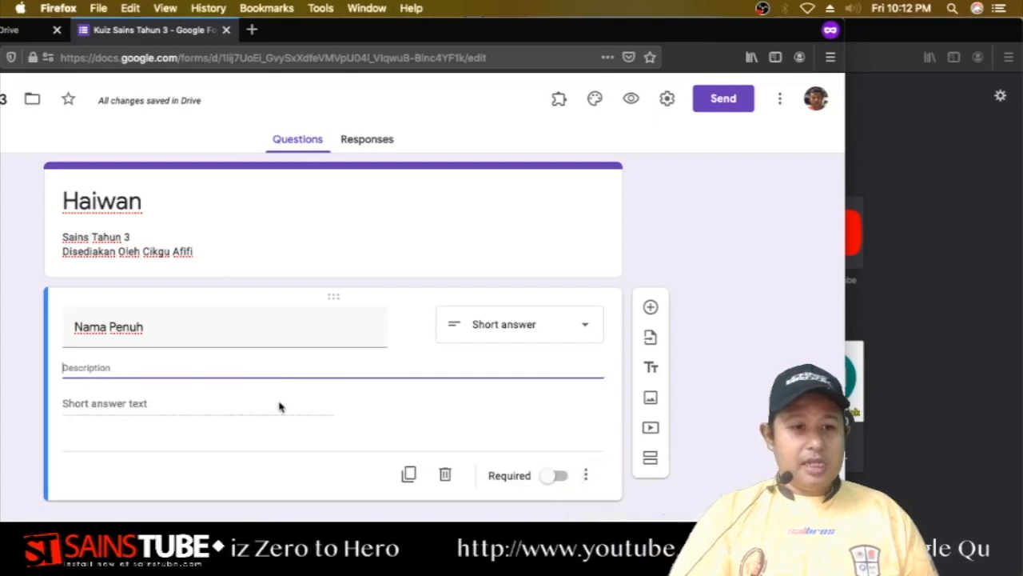
Give the Nama Penuh question the description 'Mesti diisi dengan huruf besar'.
{"action": "double_click", "coordinate": [392, 42]}
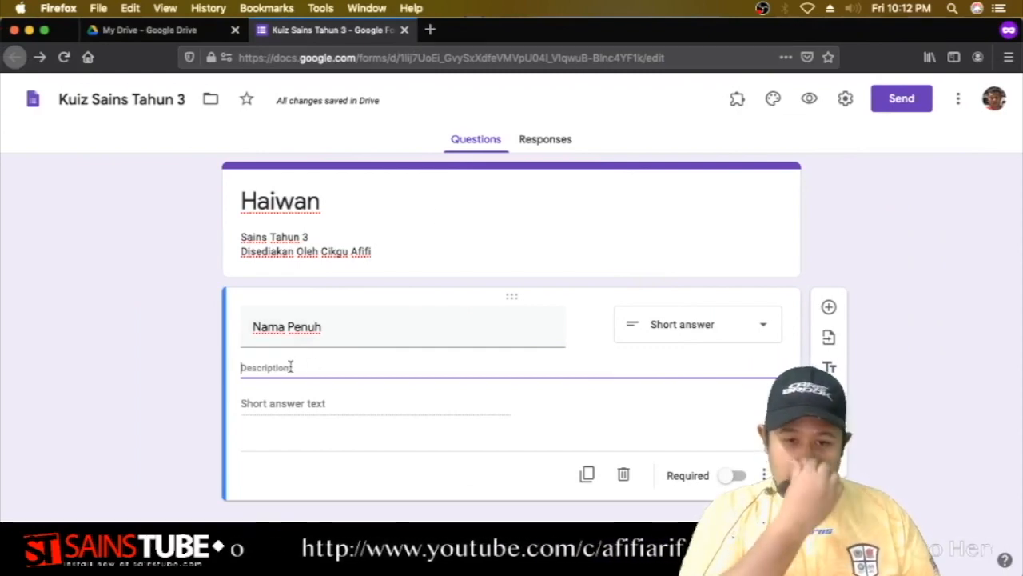
{"action": "type", "text": "M"}
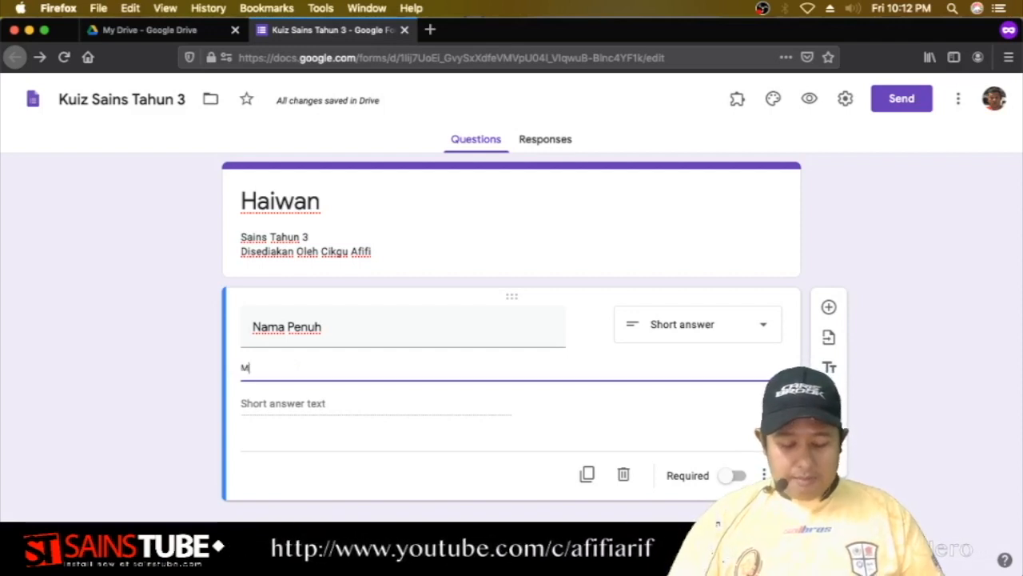
{"action": "type", "text": "esti iddisi d"}
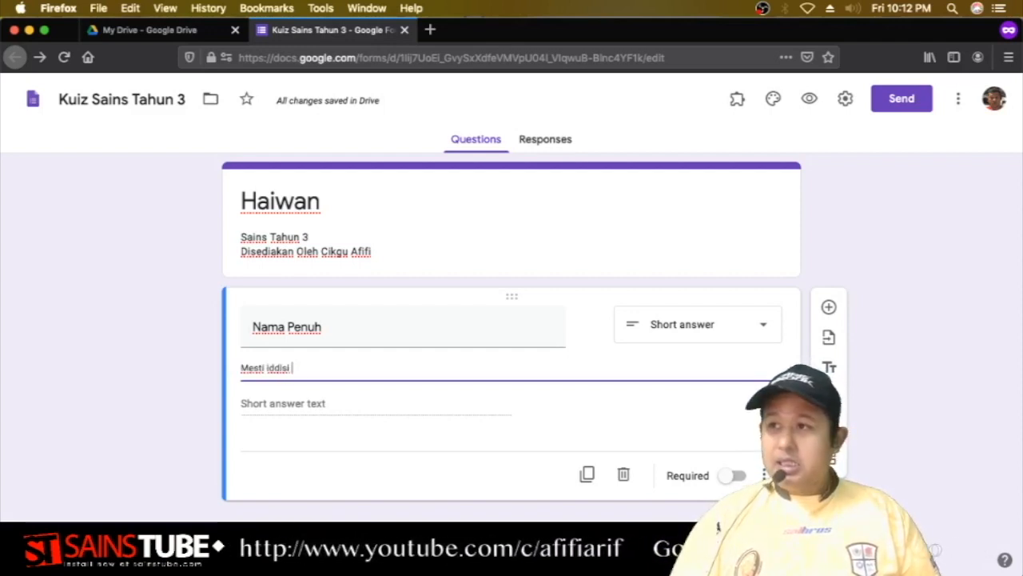
{"action": "key", "text": "BackSpace"}
{"action": "key", "text": "BackSpace"}
{"action": "key", "text": "BackSpace"}
{"action": "key", "text": "BackSpace"}
{"action": "key", "text": "BackSpace"}
{"action": "key", "text": "BackSpace"}
{"action": "key", "text": "BackSpace"}
{"action": "key", "text": "BackSpace"}
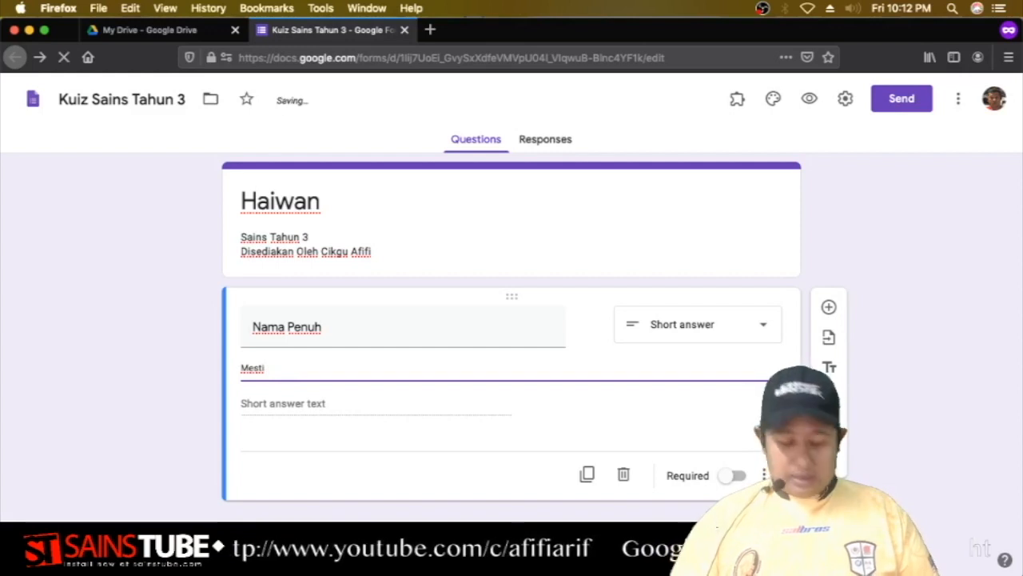
{"action": "type", "text": "diisi dengan huruf b"}
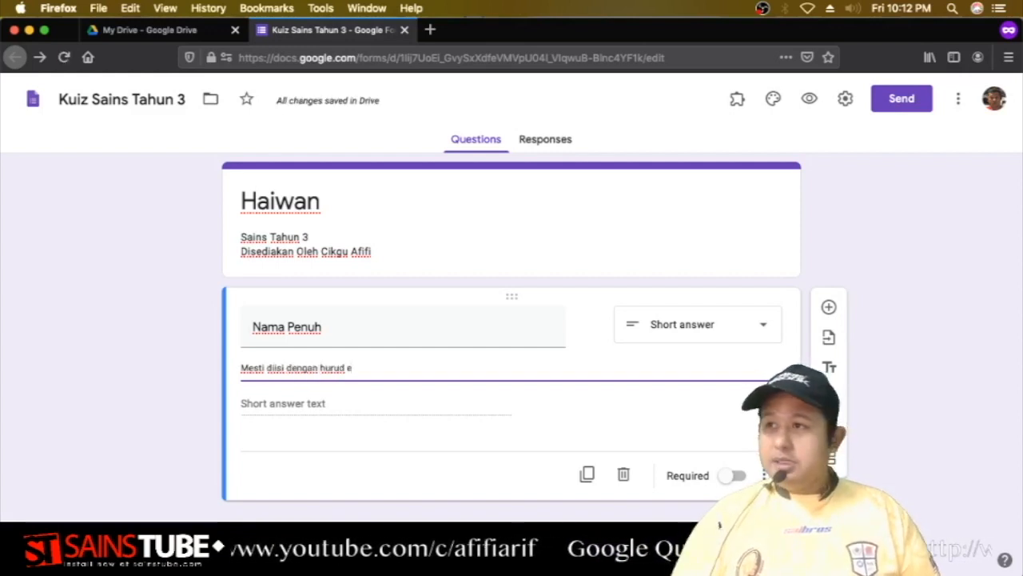
{"action": "key", "text": "BackSpace"}
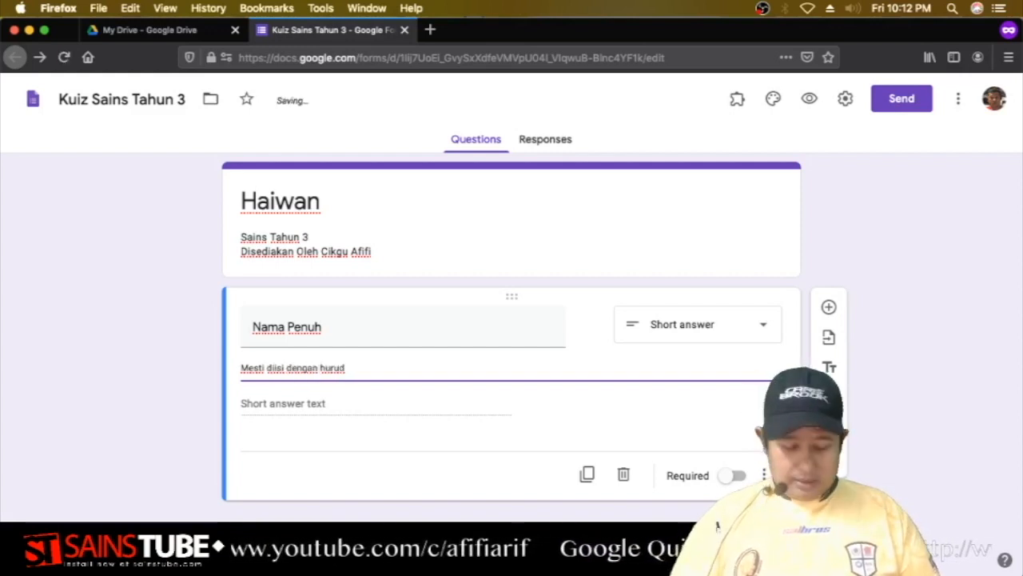
{"action": "type", "text": "besar"}
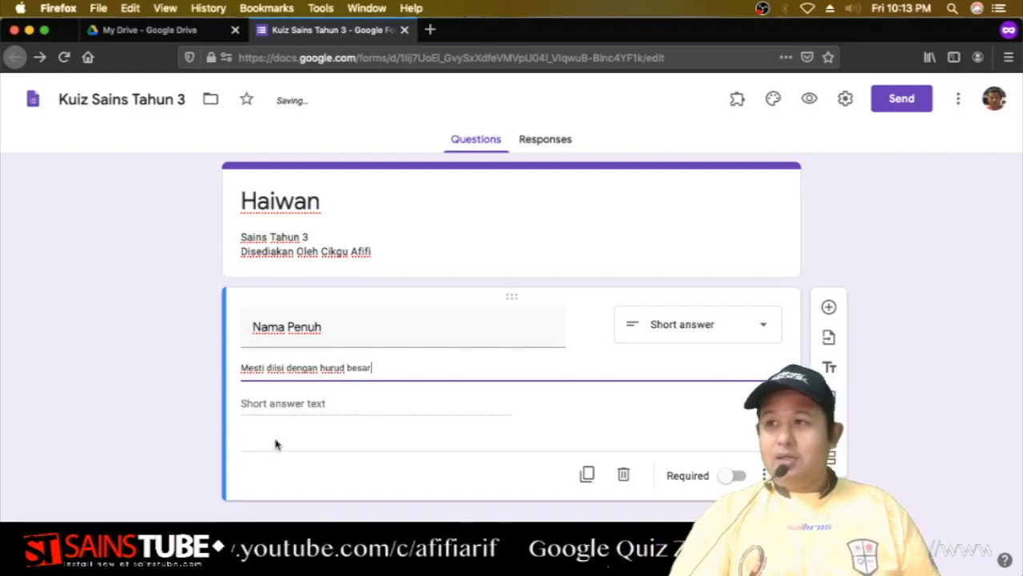
{"action": "left_click", "coordinate": [311, 442]}
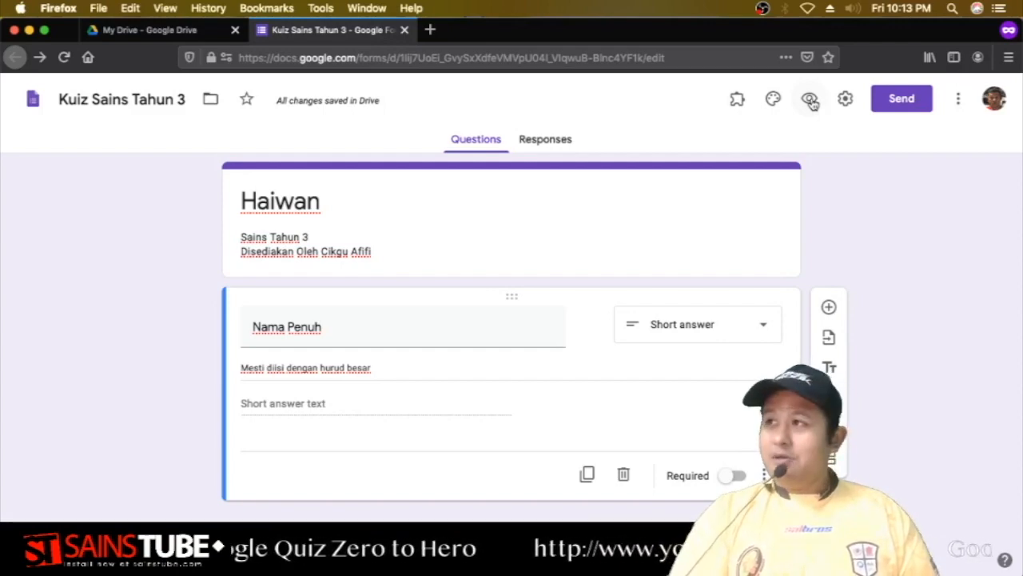
{"action": "left_click", "coordinate": [810, 99]}
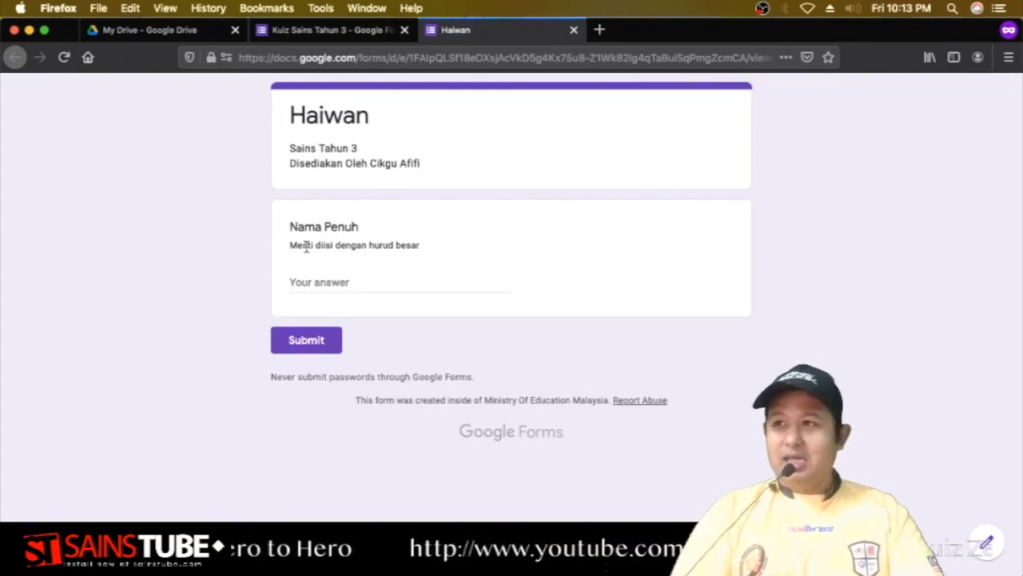
{"action": "left_click", "coordinate": [574, 31]}
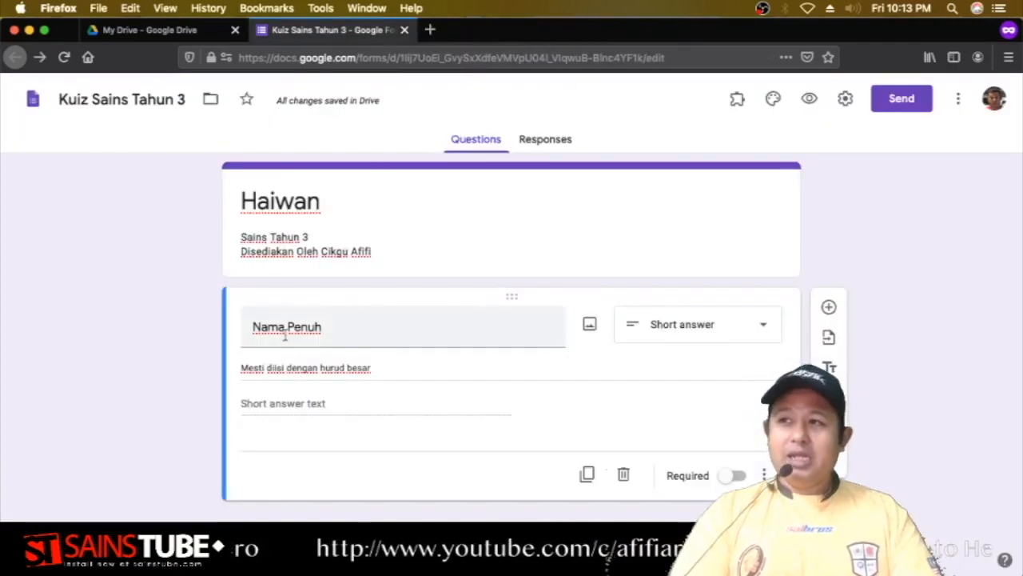
Overwrite the Nama Penuh description with 'Contoh : ' followed by an example full name.
{"action": "triple_click", "coordinate": [373, 367]}
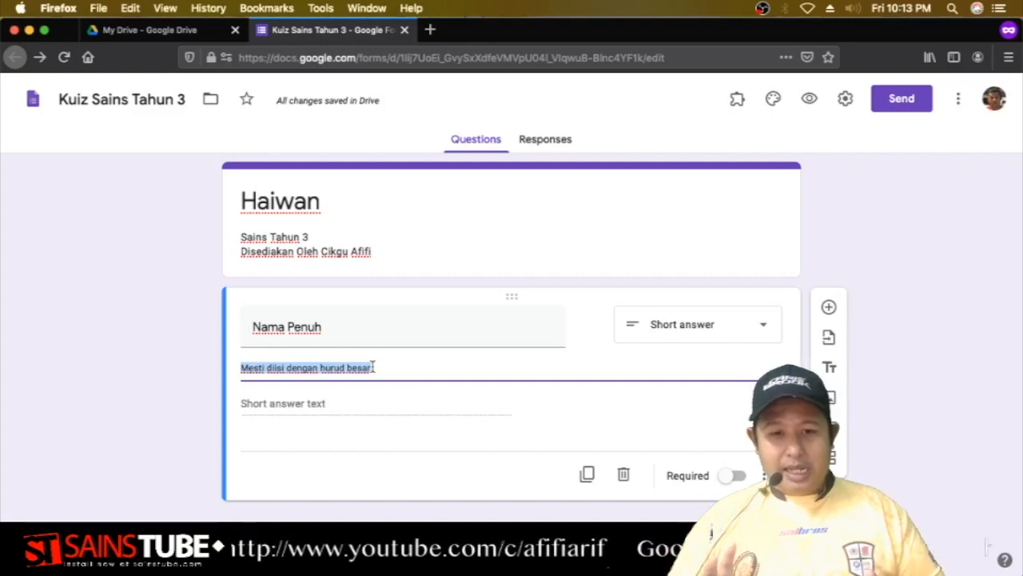
{"action": "type", "text": "Co"}
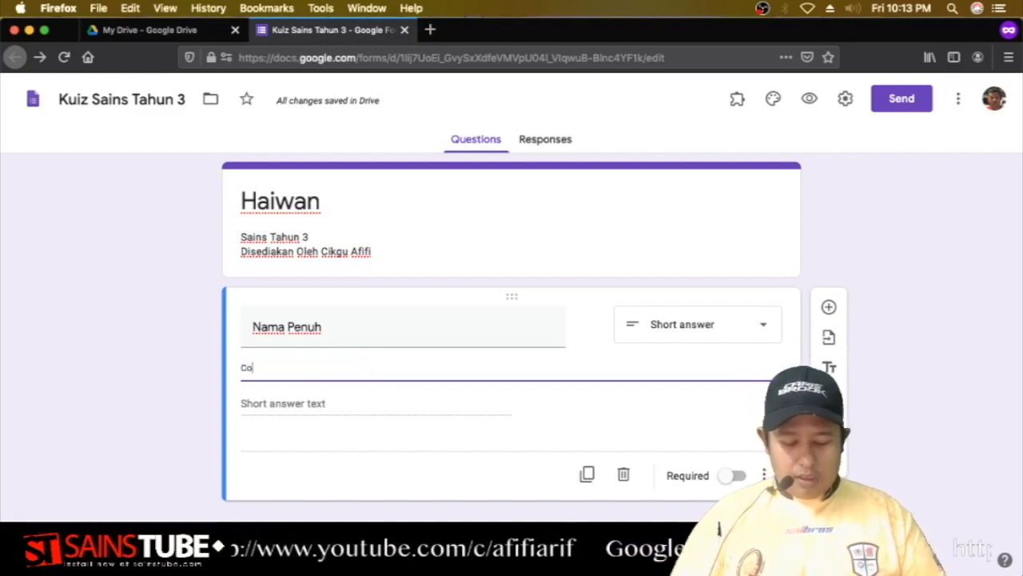
{"action": "type", "text": "ntoh :"}
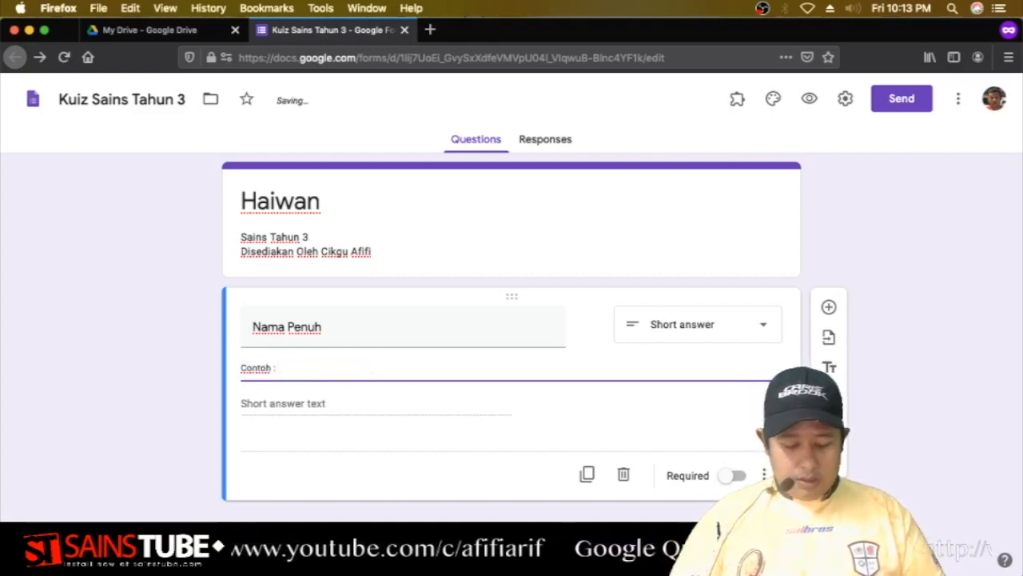
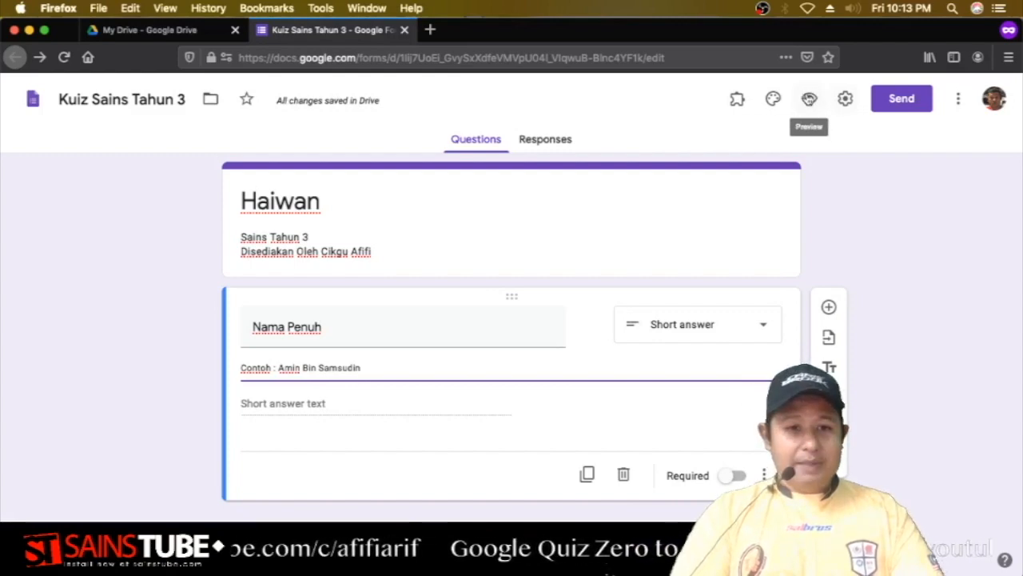
Preview the form, enter a test full name, then close the preview without saving it.
{"action": "left_click", "coordinate": [808, 97]}
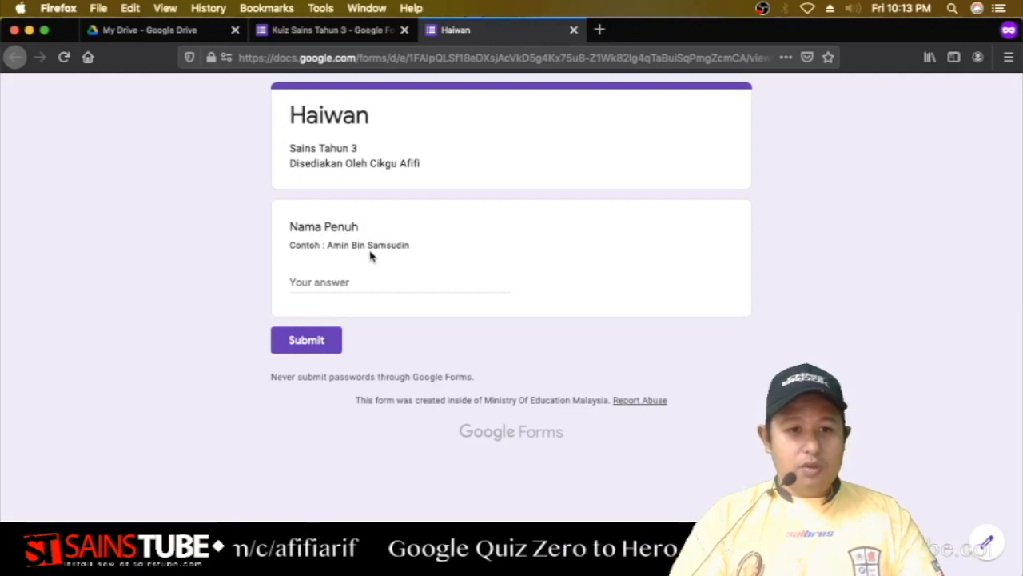
{"action": "left_click", "coordinate": [324, 278]}
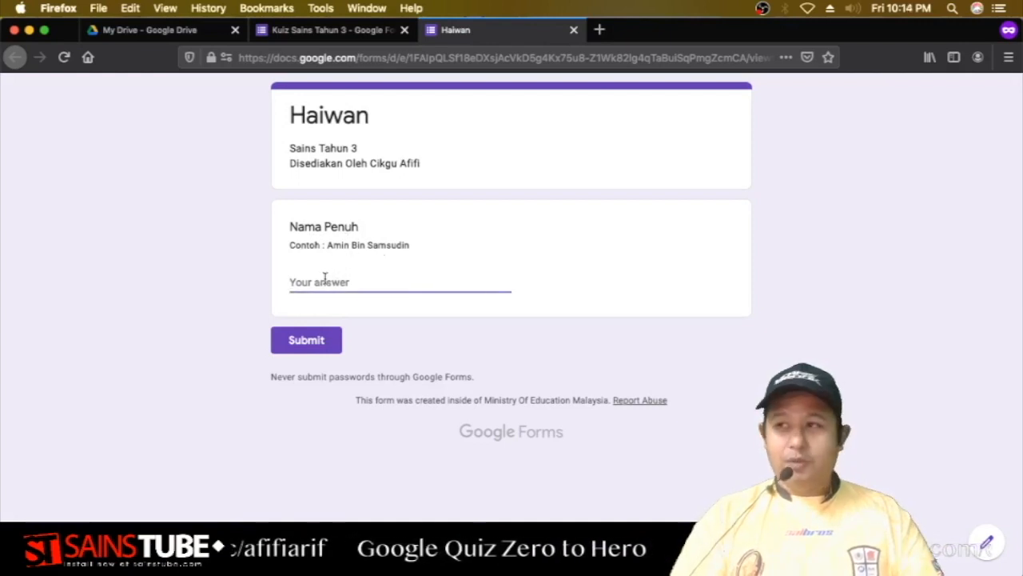
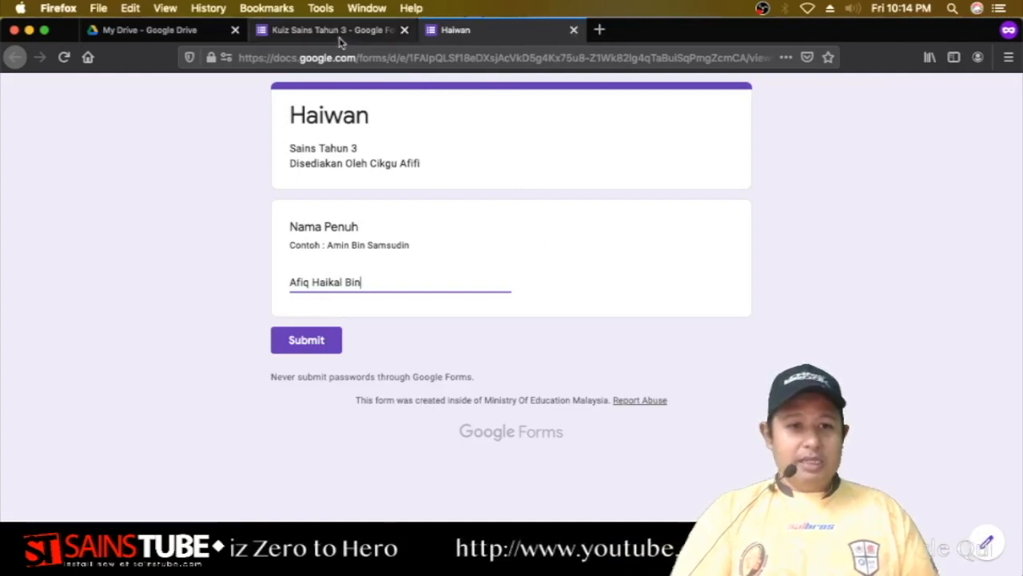
{"action": "left_click", "coordinate": [573, 30]}
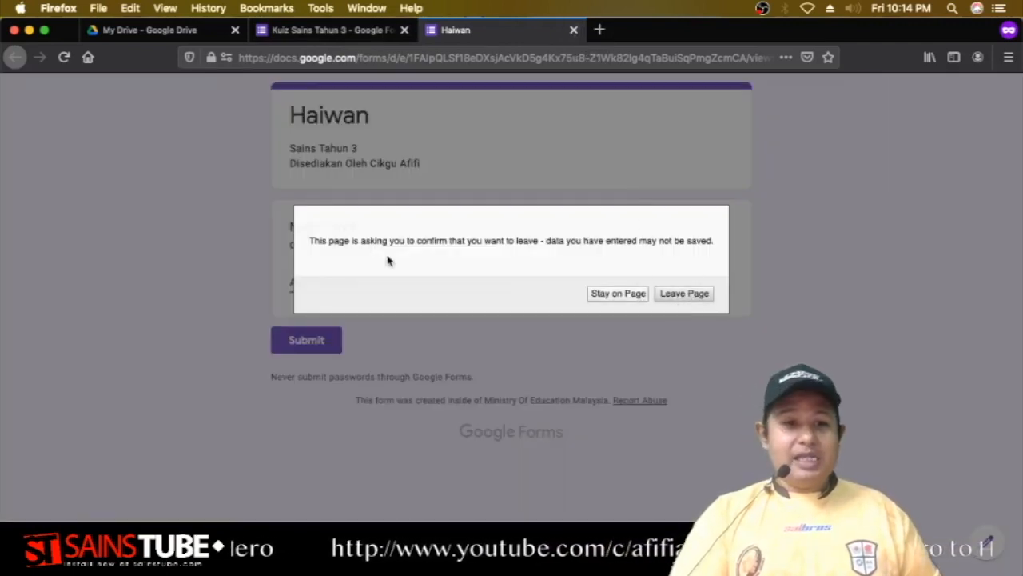
{"action": "left_click", "coordinate": [677, 296]}
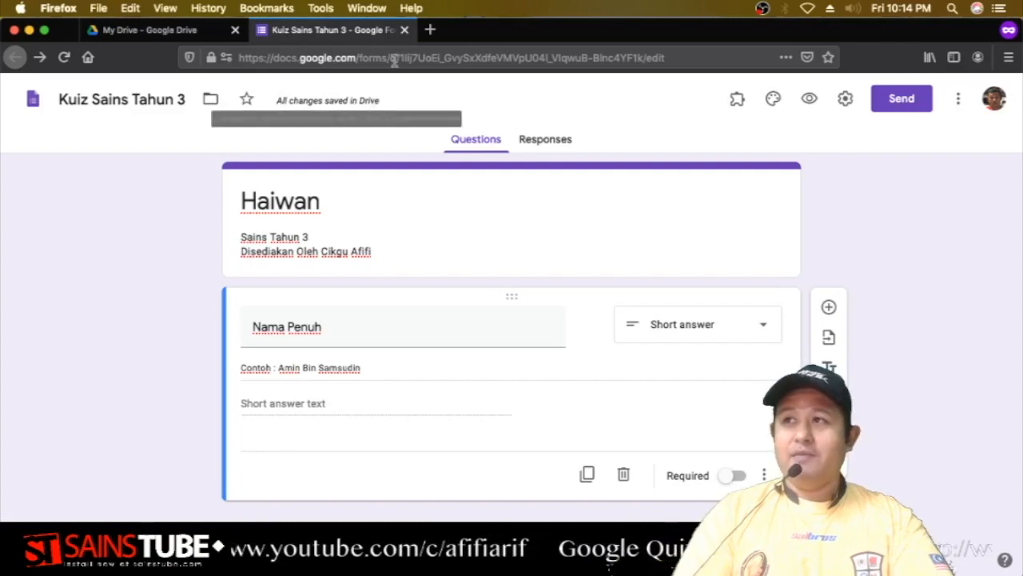
Close the editor tab and reopen the Haiwan form from the Files list in My Drive.
{"action": "left_click", "coordinate": [404, 29]}
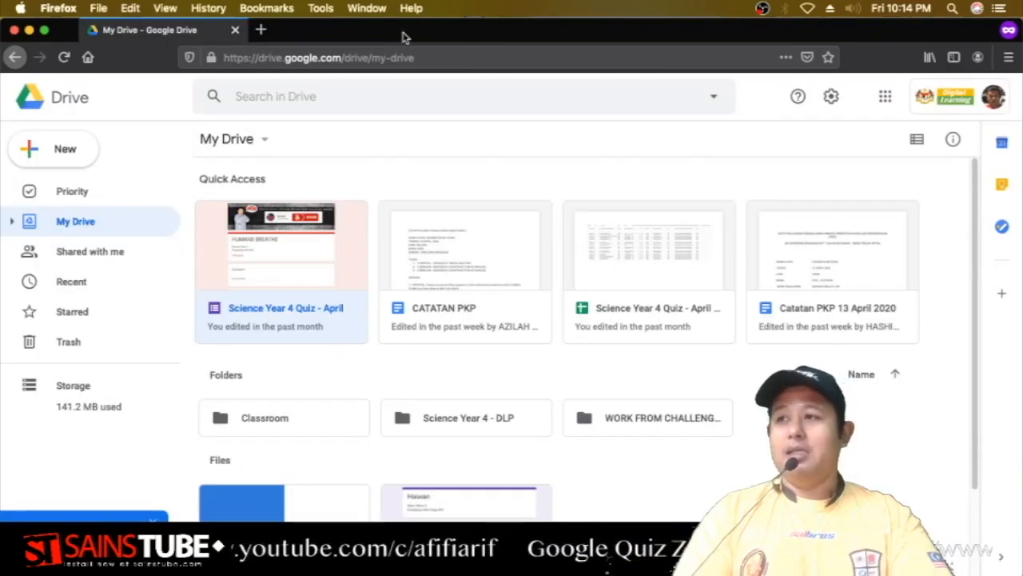
{"action": "scroll", "coordinate": [520, 432], "scroll_direction": "down", "scroll_amount": 3}
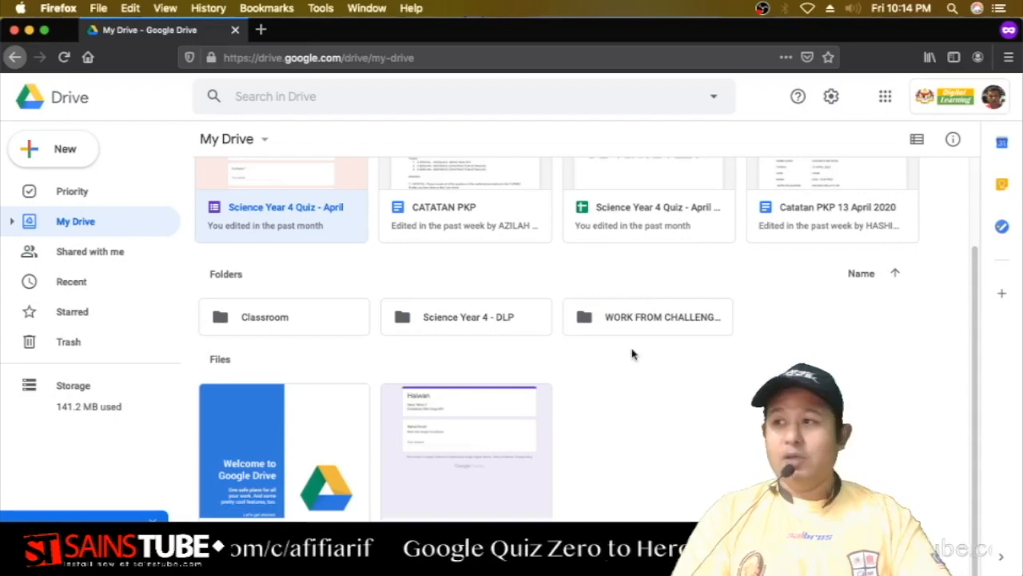
{"action": "left_click", "coordinate": [456, 426]}
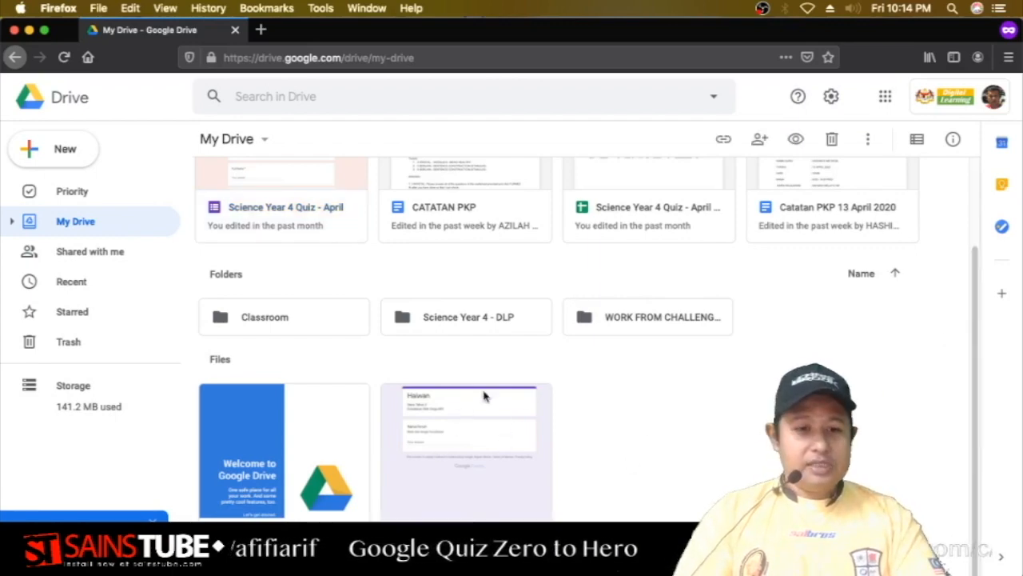
{"action": "double_click", "coordinate": [456, 434]}
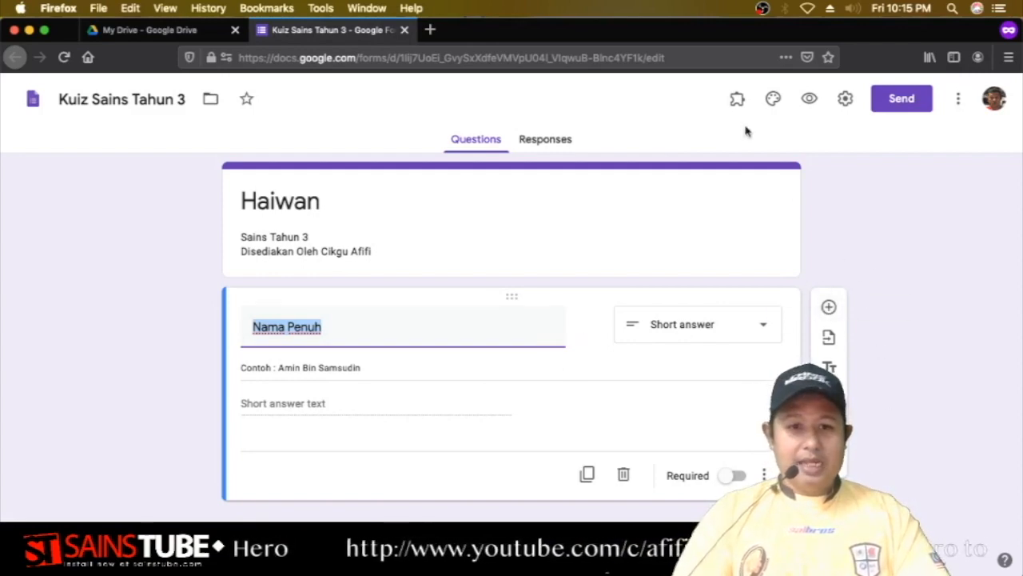
Restore the browser window and insert a new multiple-choice question below Nama Penuh.
{"action": "left_click_drag", "start_coordinate": [742, 30], "coordinate": [580, 13]}
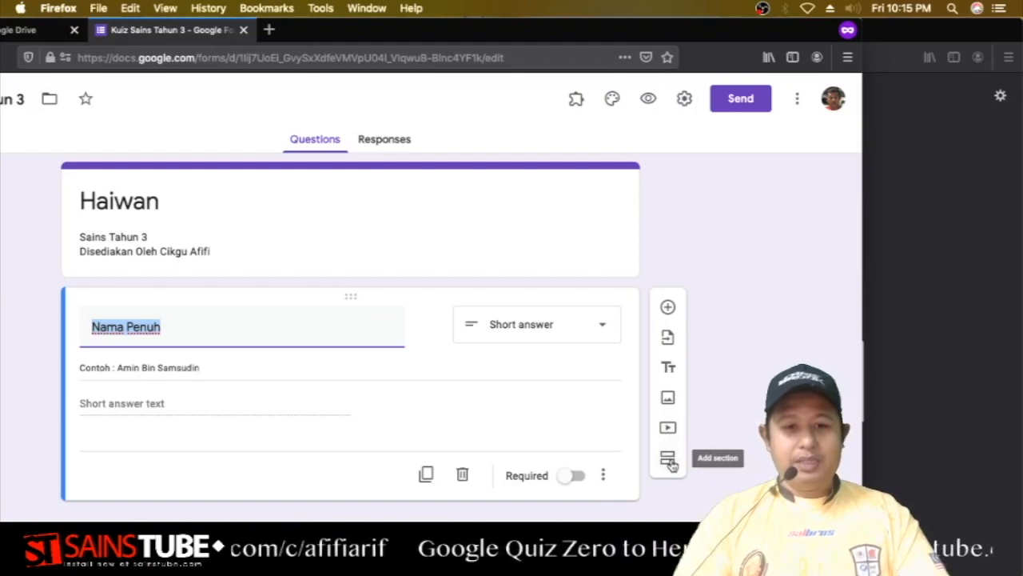
{"action": "double_click", "coordinate": [518, 32]}
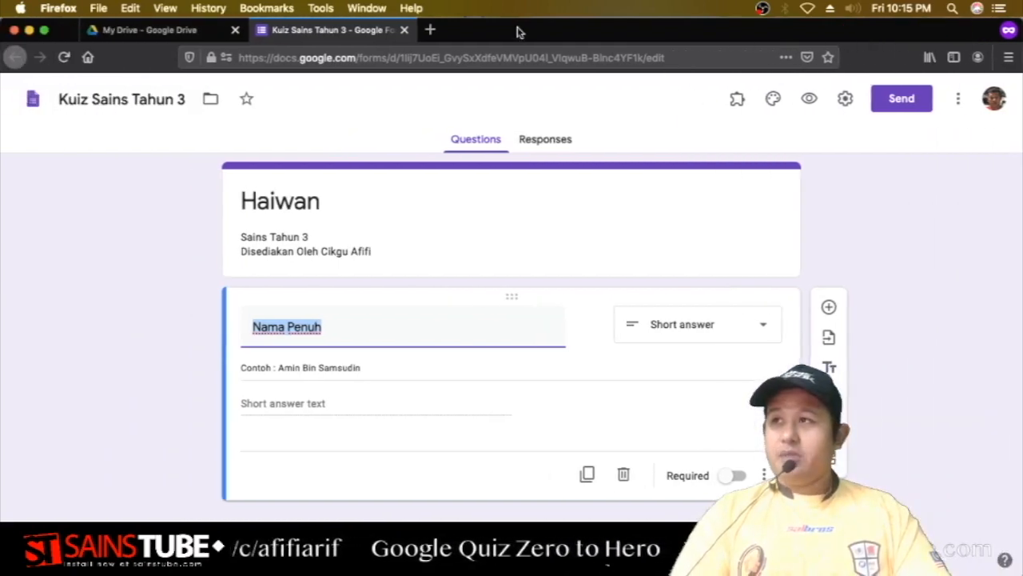
{"action": "left_click", "coordinate": [829, 307]}
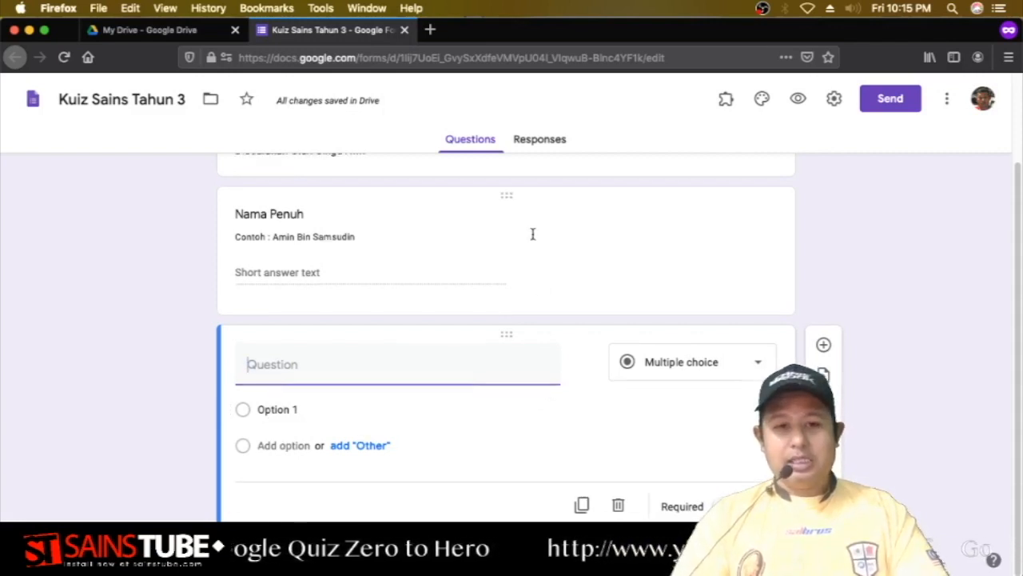
{"action": "scroll", "coordinate": [533, 233], "scroll_direction": "up", "scroll_amount": 2}
{"action": "scroll", "coordinate": [480, 292], "scroll_direction": "down", "scroll_amount": 2}
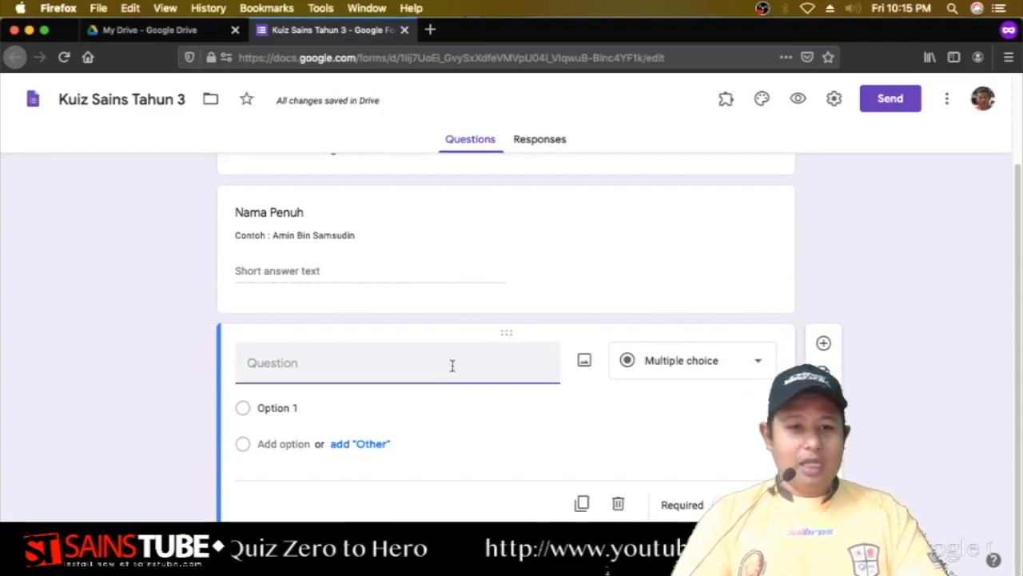
{"action": "scroll", "coordinate": [485, 234], "scroll_direction": "up", "scroll_amount": 2}
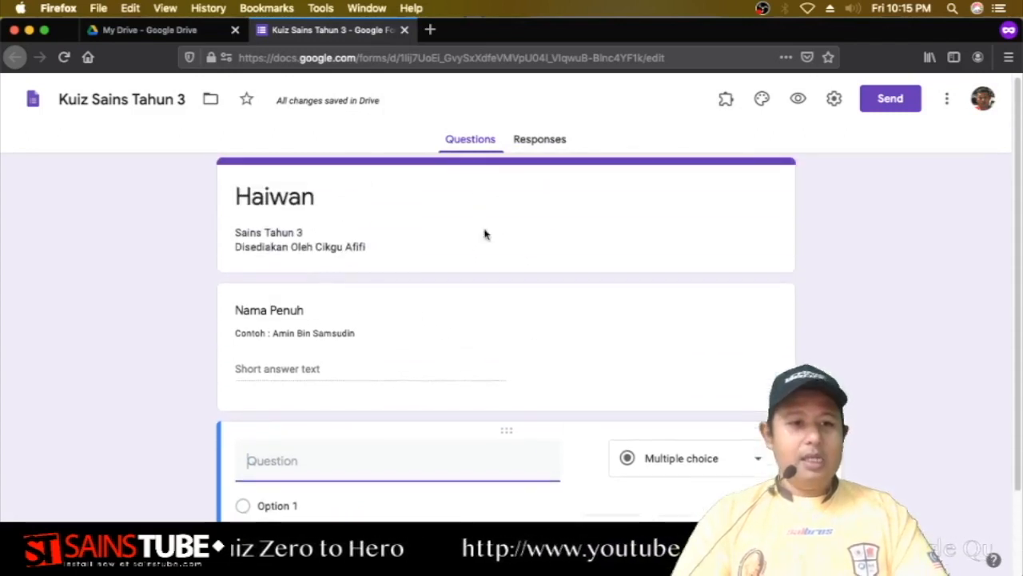
{"action": "left_click", "coordinate": [476, 313]}
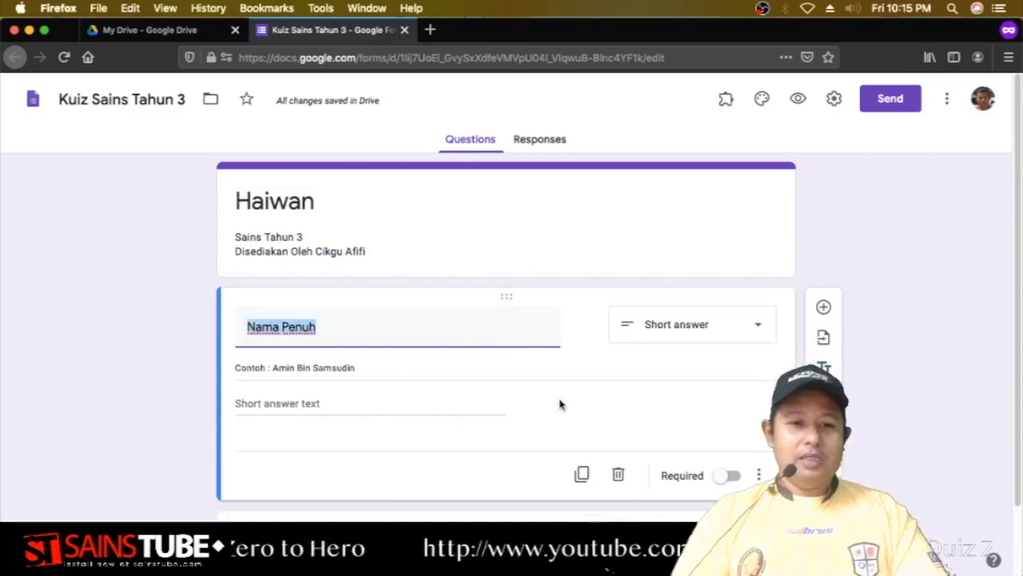
{"action": "scroll", "coordinate": [609, 336], "scroll_direction": "down", "scroll_amount": 2}
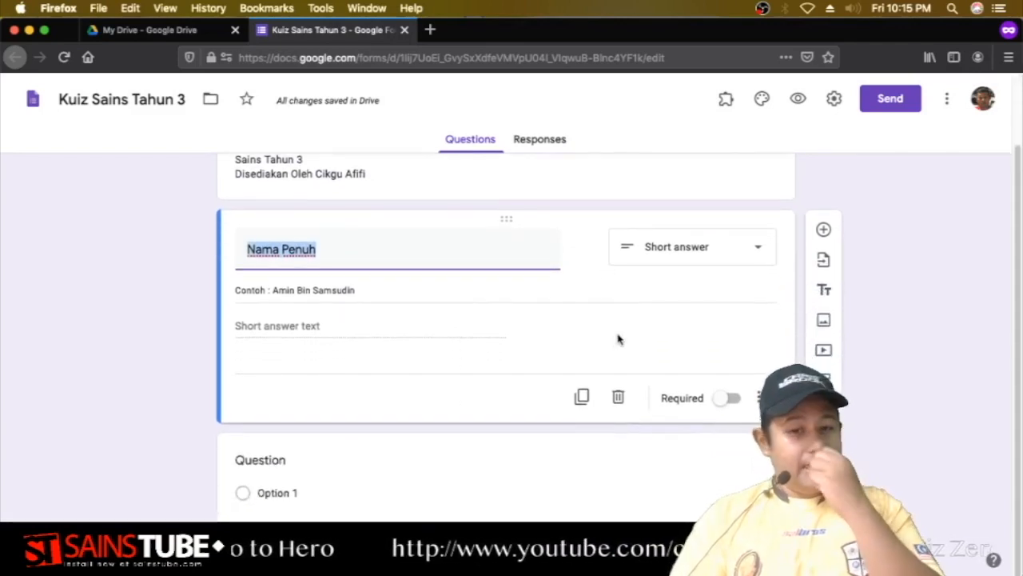
Make Nama Penuh required and check its asterisk in the respondent preview.
{"action": "left_click", "coordinate": [730, 400]}
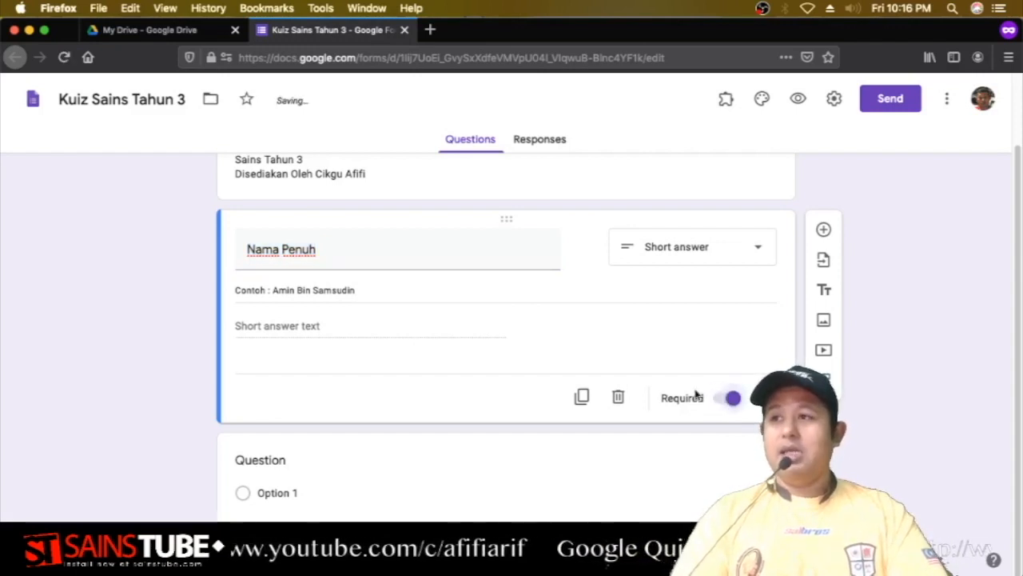
{"action": "left_click", "coordinate": [797, 98]}
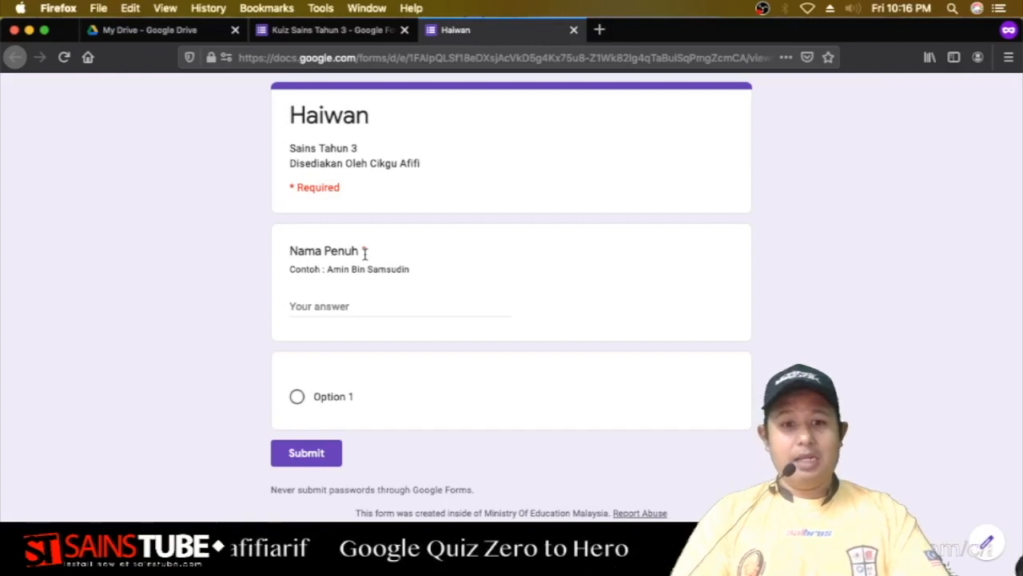
{"action": "left_click", "coordinate": [573, 30]}
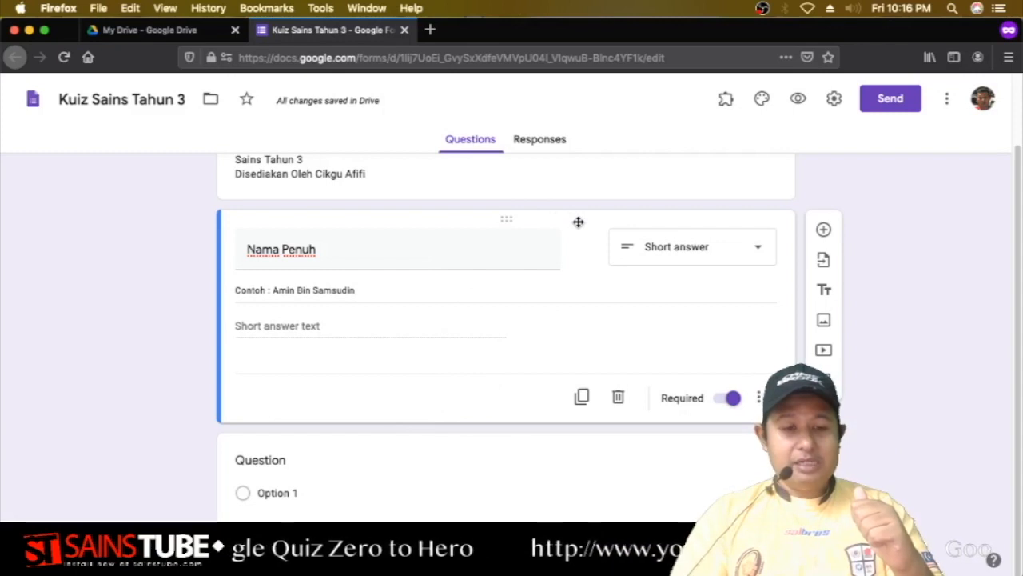
Title the new empty question 'Kelas'.
{"action": "left_click", "coordinate": [504, 458]}
{"action": "scroll", "coordinate": [538, 422], "scroll_direction": "down", "scroll_amount": 1}
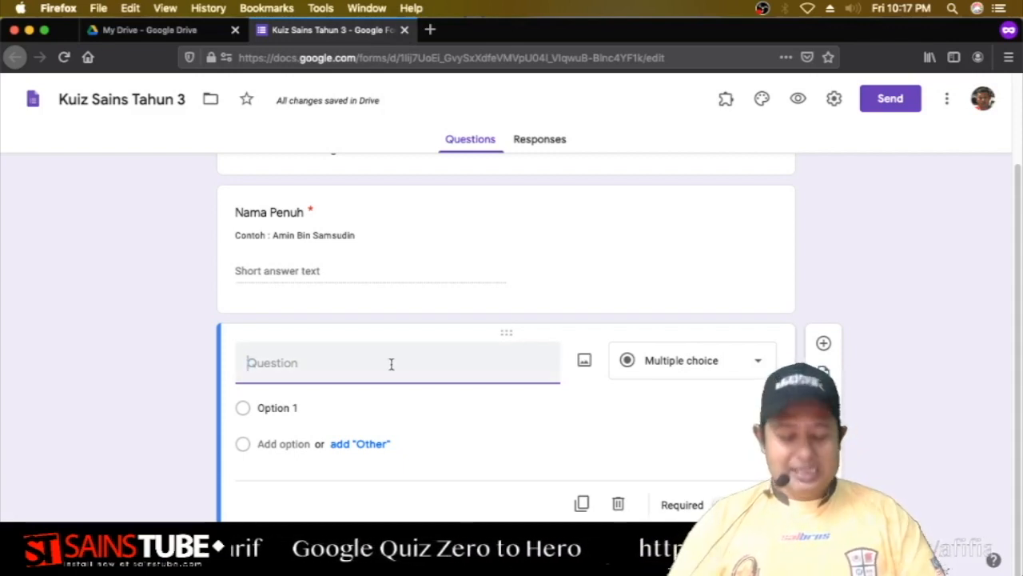
{"action": "type", "text": "Kelas"}
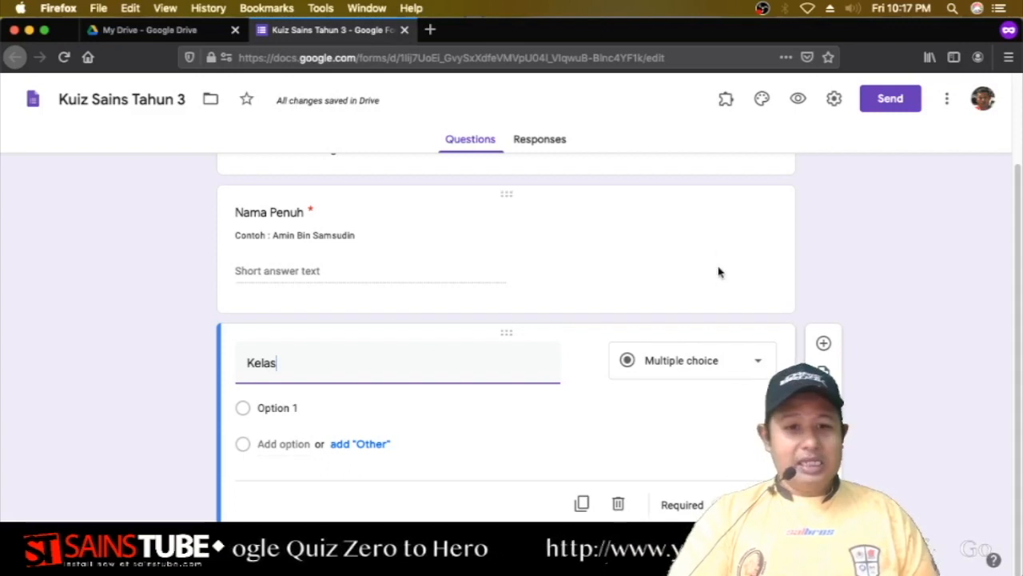
{"action": "left_click_drag", "start_coordinate": [723, 23], "coordinate": [541, 5]}
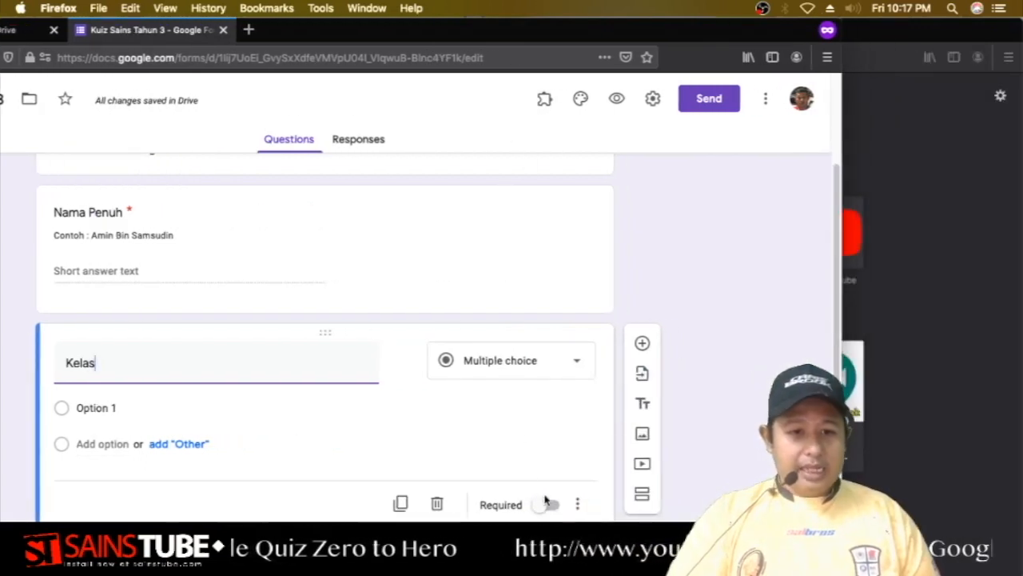
Add the description 'Sila masukkan kelas semasa anda.' to the Kelas question.
{"action": "left_click", "coordinate": [577, 503]}
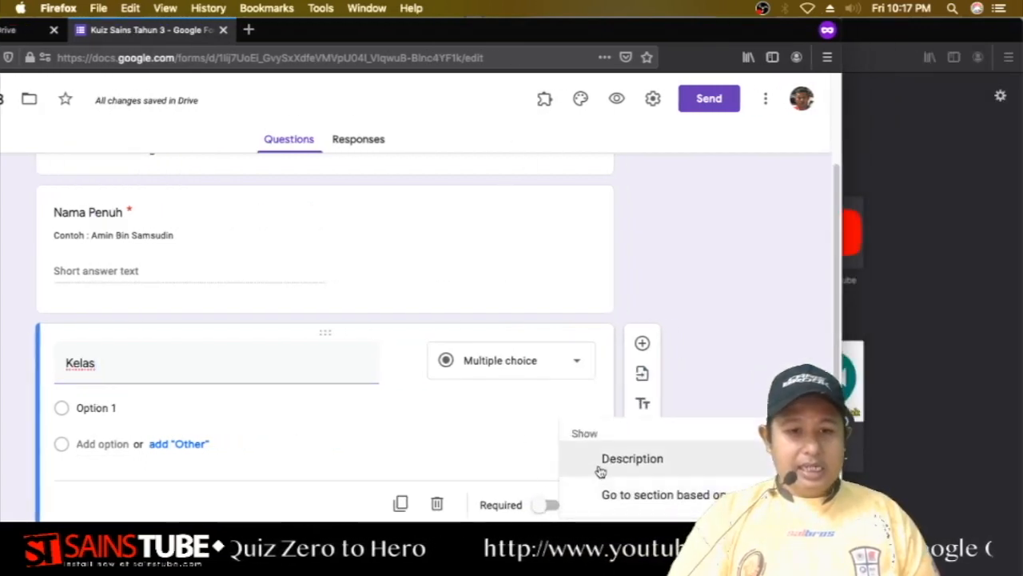
{"action": "left_click", "coordinate": [600, 465]}
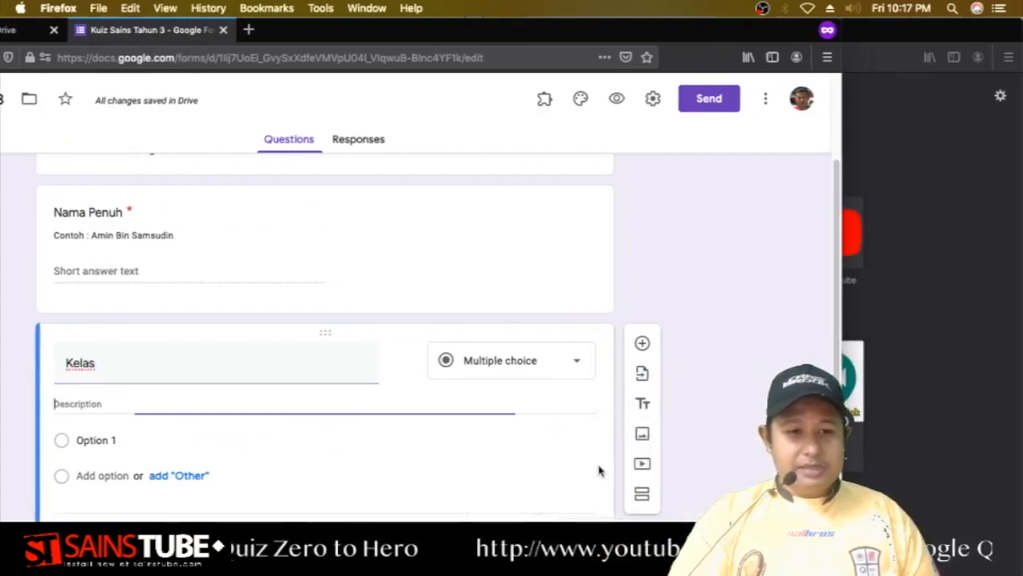
{"action": "double_click", "coordinate": [359, 37]}
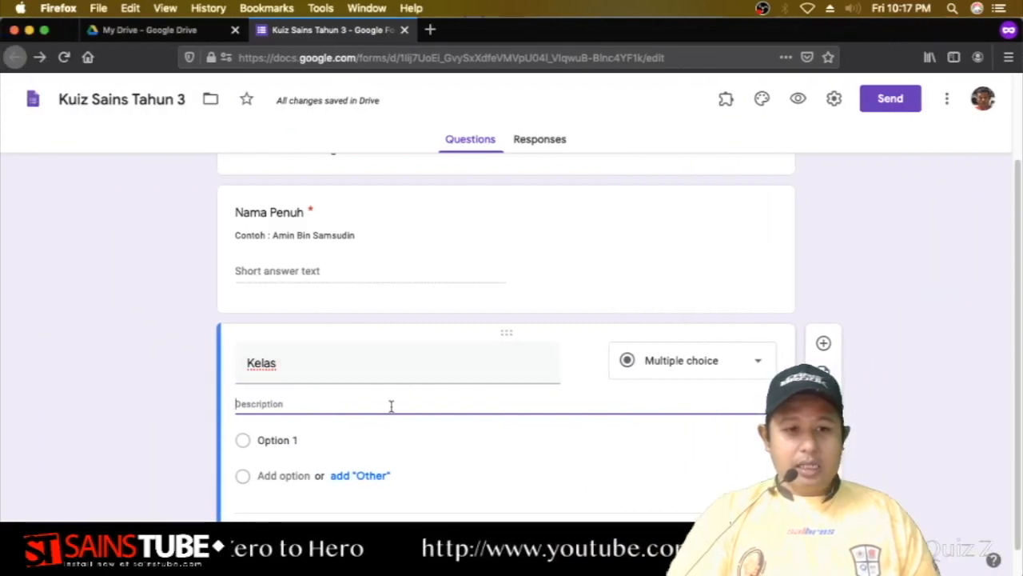
{"action": "left_click", "coordinate": [553, 398]}
{"action": "type", "text": "Sila"}
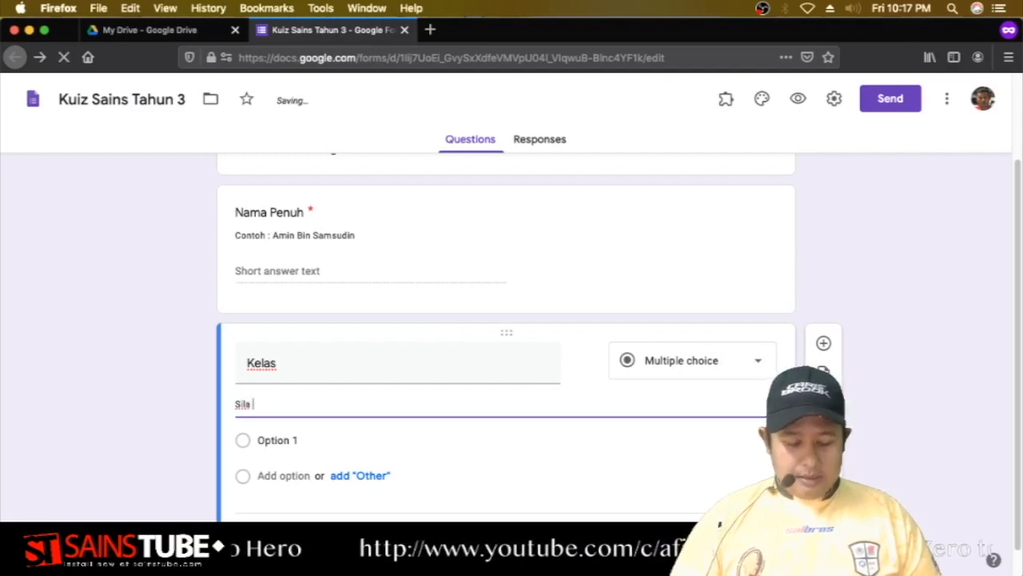
{"action": "type", "text": " Tulis"}
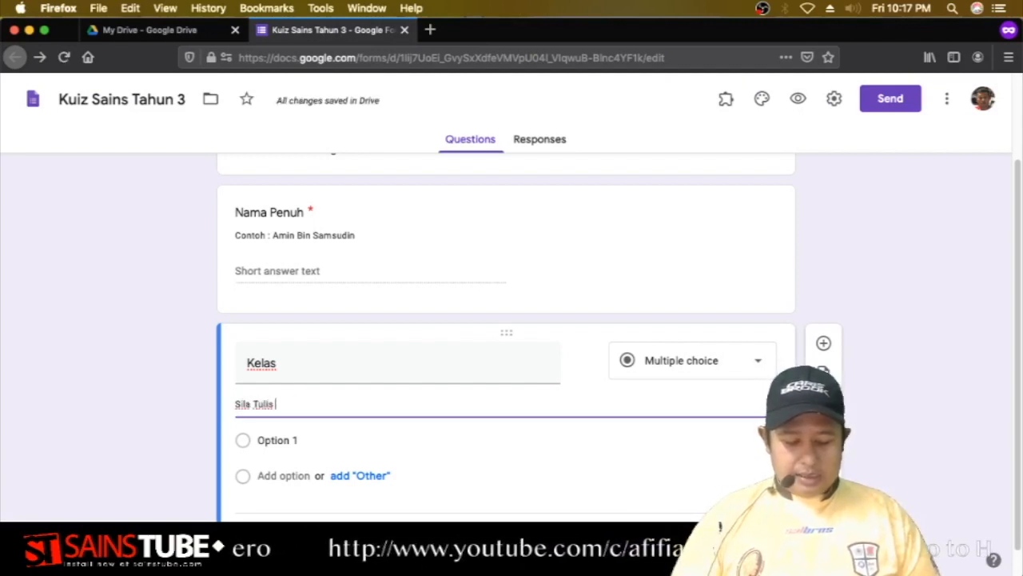
{"action": "key", "text": "BackSpace"}
{"action": "key", "text": "BackSpace"}
{"action": "key", "text": "BackSpace"}
{"action": "key", "text": "BackSpace"}
{"action": "key", "text": "BackSpace"}
{"action": "type", "text": "m"}
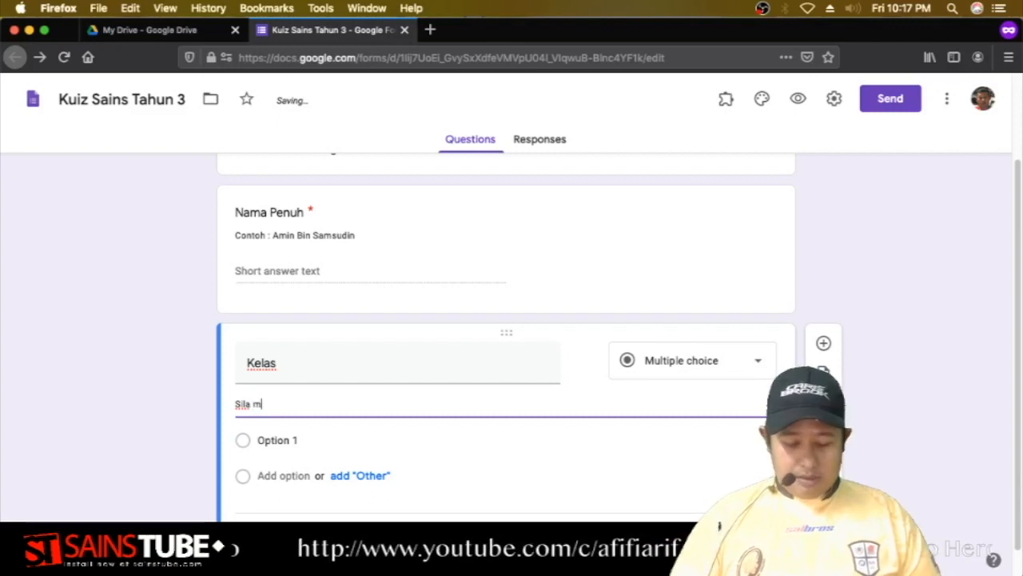
{"action": "type", "text": "asukkan kelas s"}
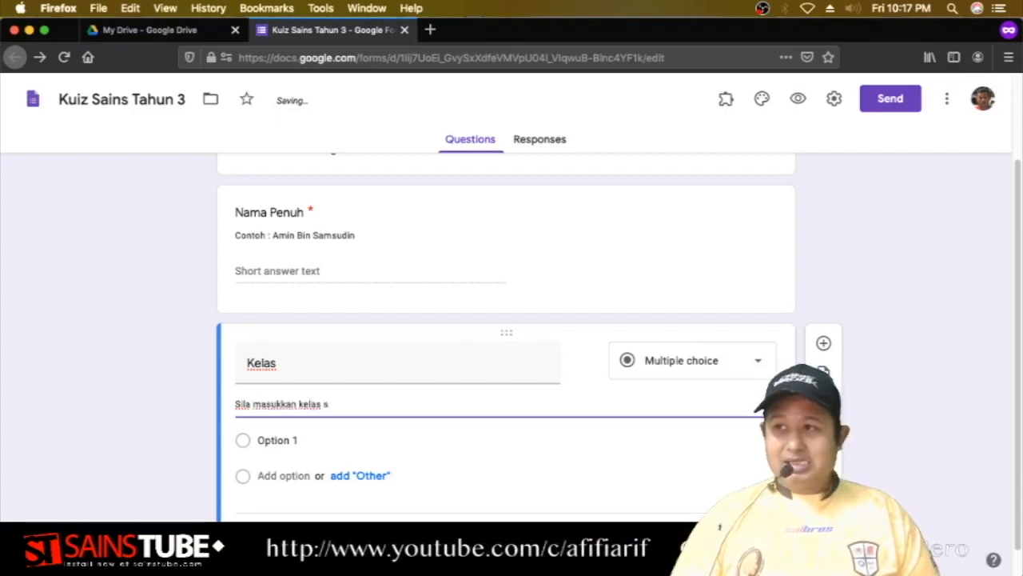
{"action": "type", "text": "emasa anda."}
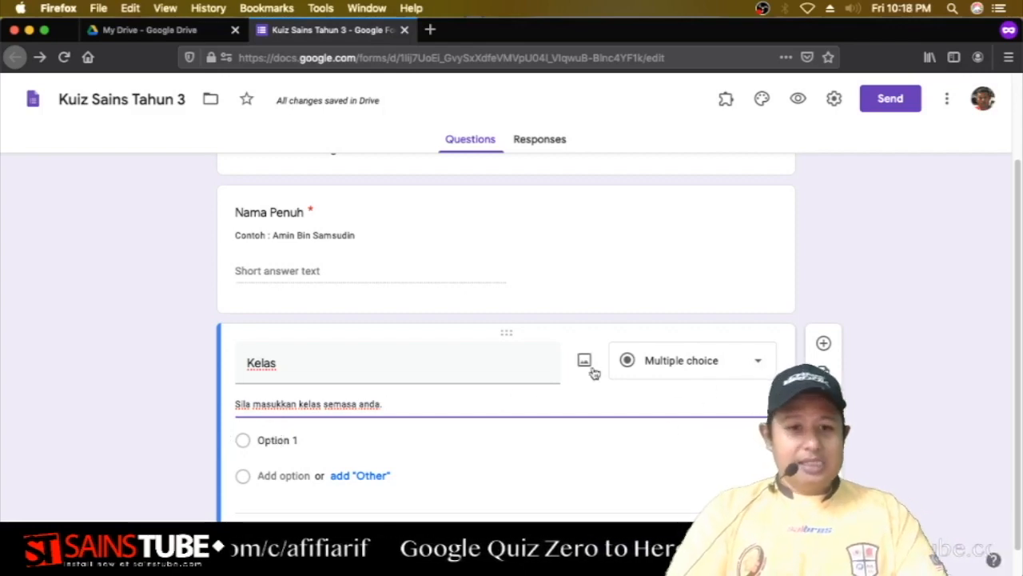
{"action": "left_click", "coordinate": [680, 360]}
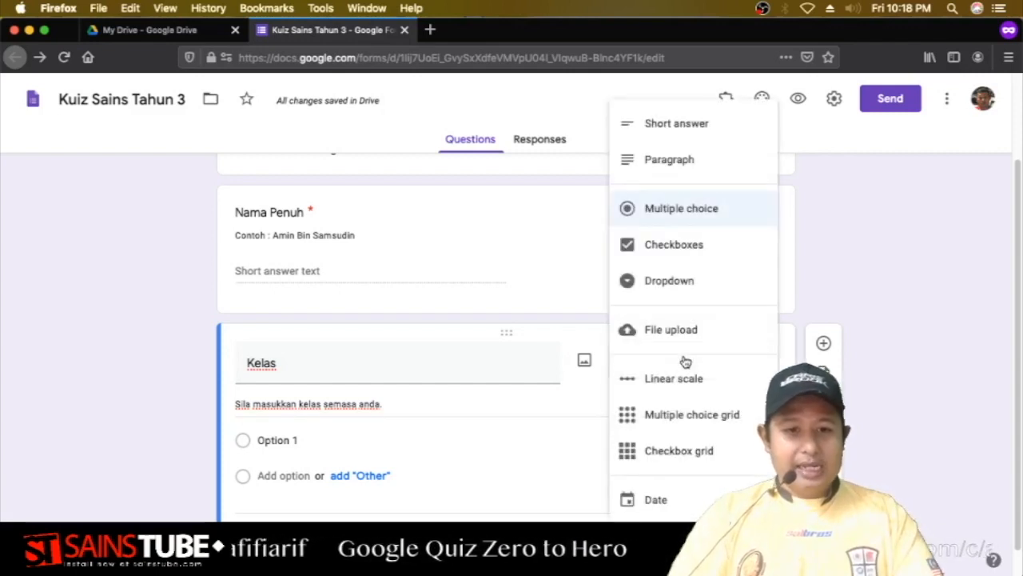
{"action": "left_click", "coordinate": [677, 128]}
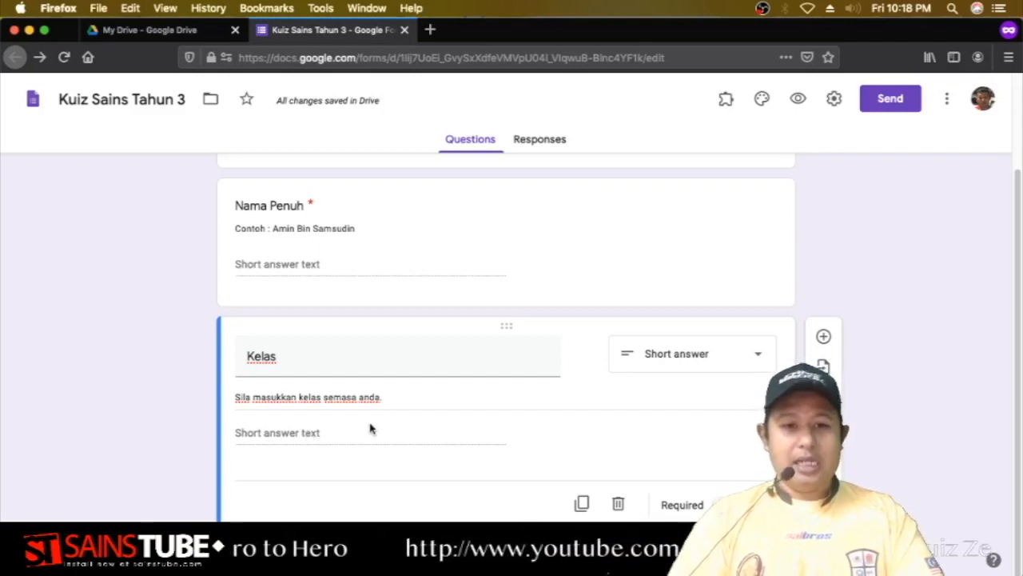
{"action": "scroll", "coordinate": [469, 366], "scroll_direction": "up", "scroll_amount": 1}
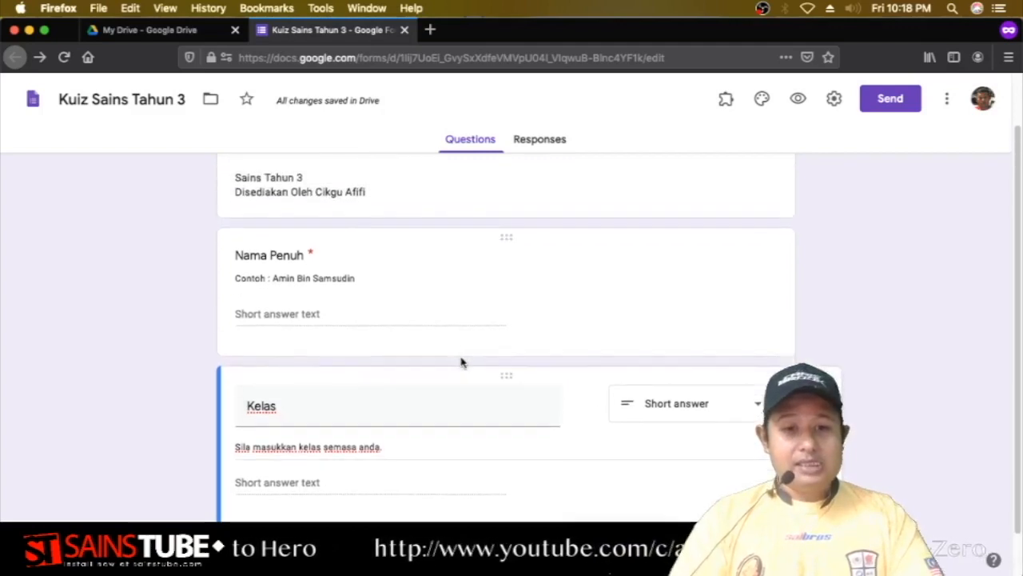
{"action": "scroll", "coordinate": [459, 361], "scroll_direction": "down", "scroll_amount": 1}
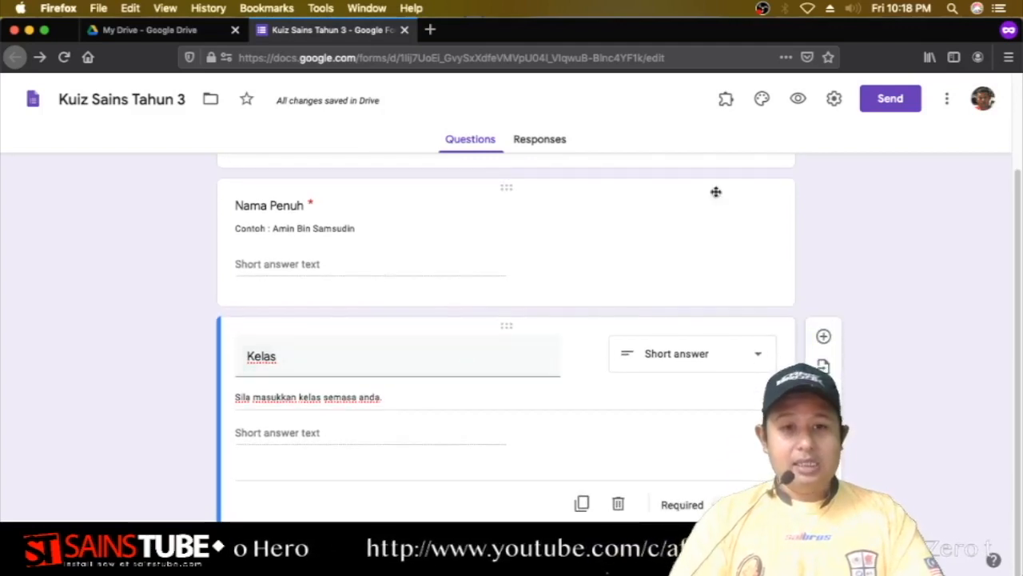
{"action": "left_click", "coordinate": [799, 99]}
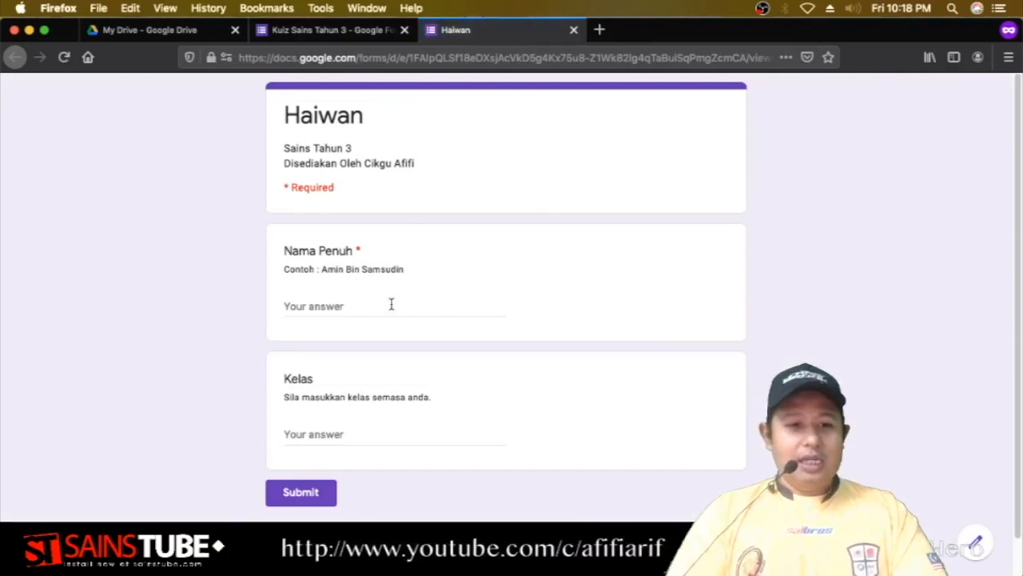
{"action": "scroll", "coordinate": [391, 301], "scroll_direction": "down", "scroll_amount": 1}
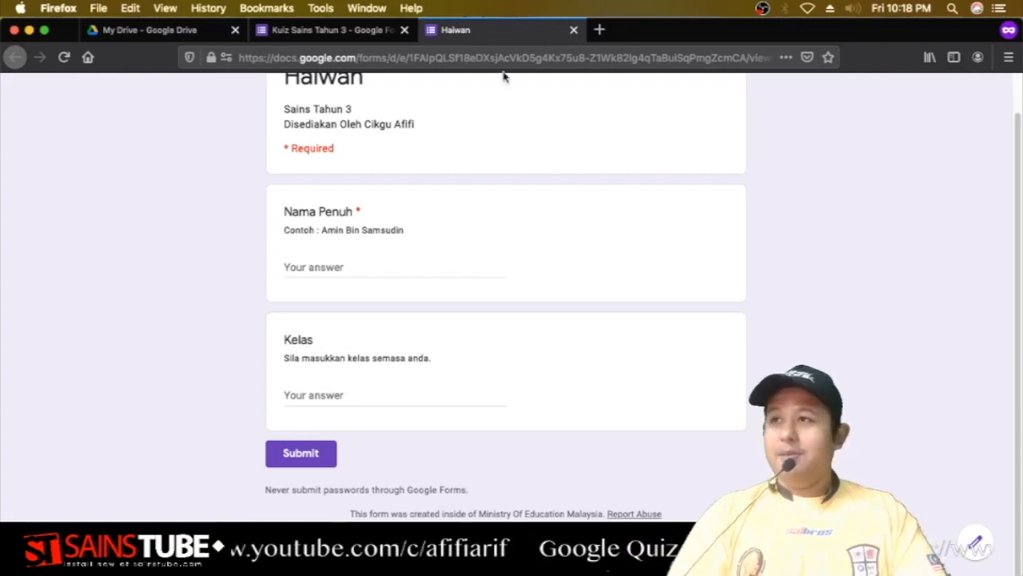
{"action": "left_click", "coordinate": [573, 31]}
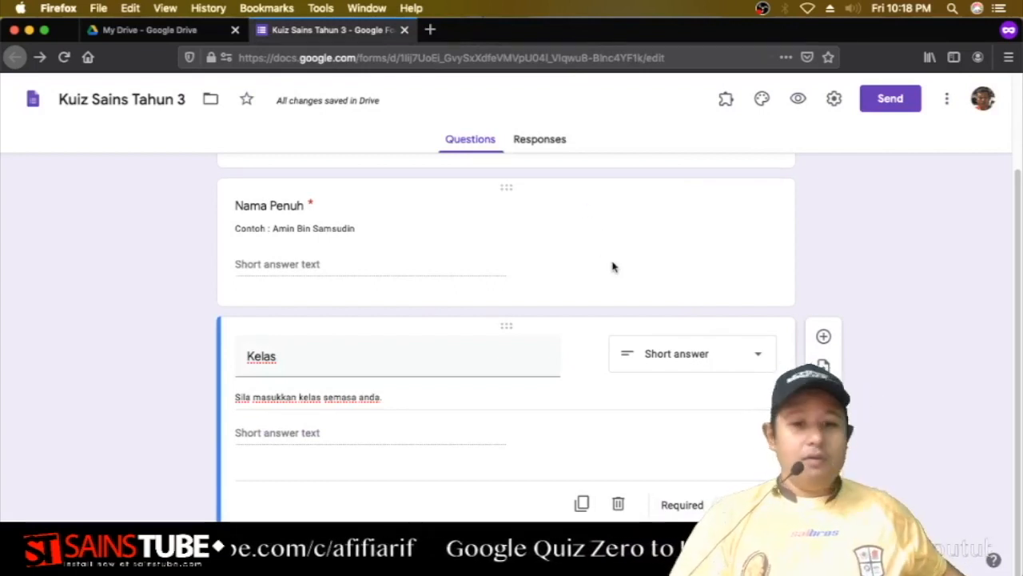
Add a new question below Kelas titled 'Sekolah'.
{"action": "left_click", "coordinate": [823, 338]}
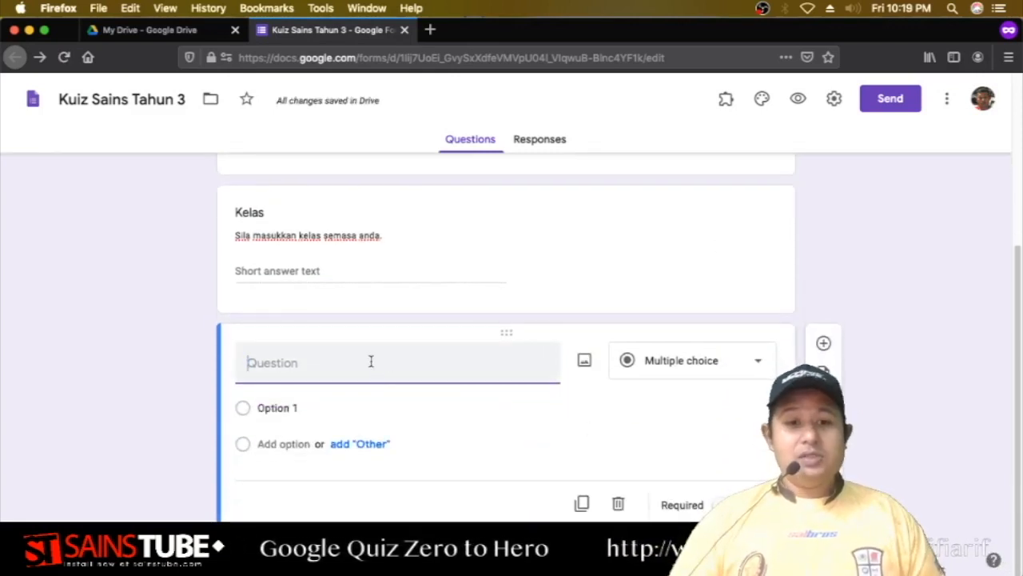
{"action": "type", "text": "Sekolah"}
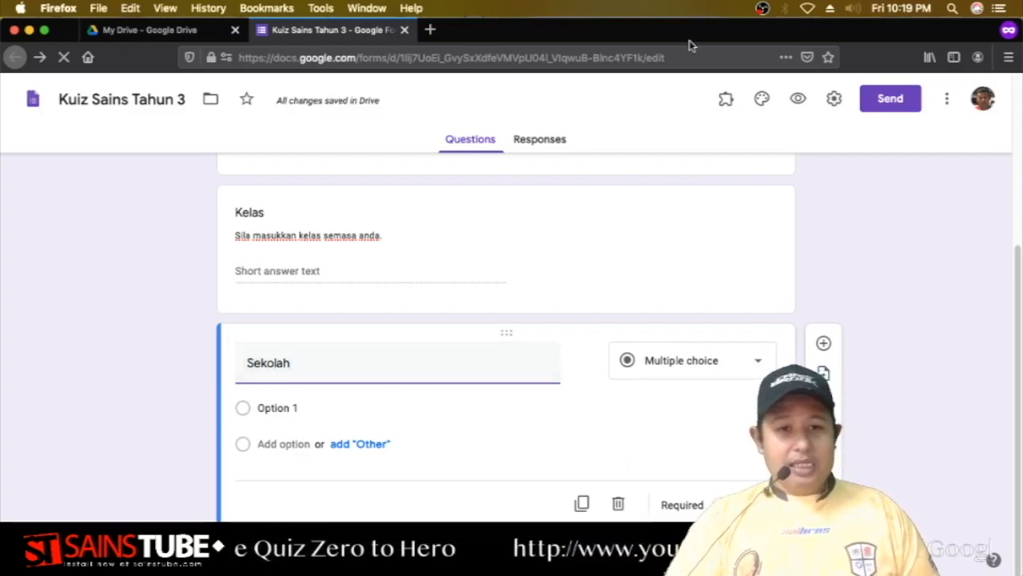
{"action": "left_click_drag", "start_coordinate": [689, 40], "coordinate": [580, 11]}
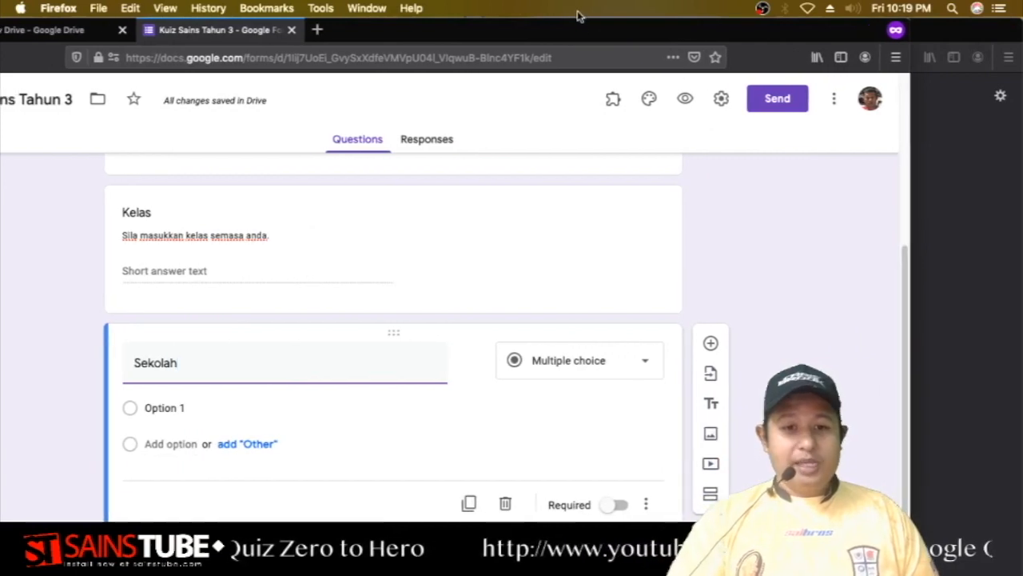
Give Sekolah the description 'Sila masukkan nama sekolah anda'.
{"action": "left_click", "coordinate": [645, 505]}
{"action": "left_click", "coordinate": [665, 469]}
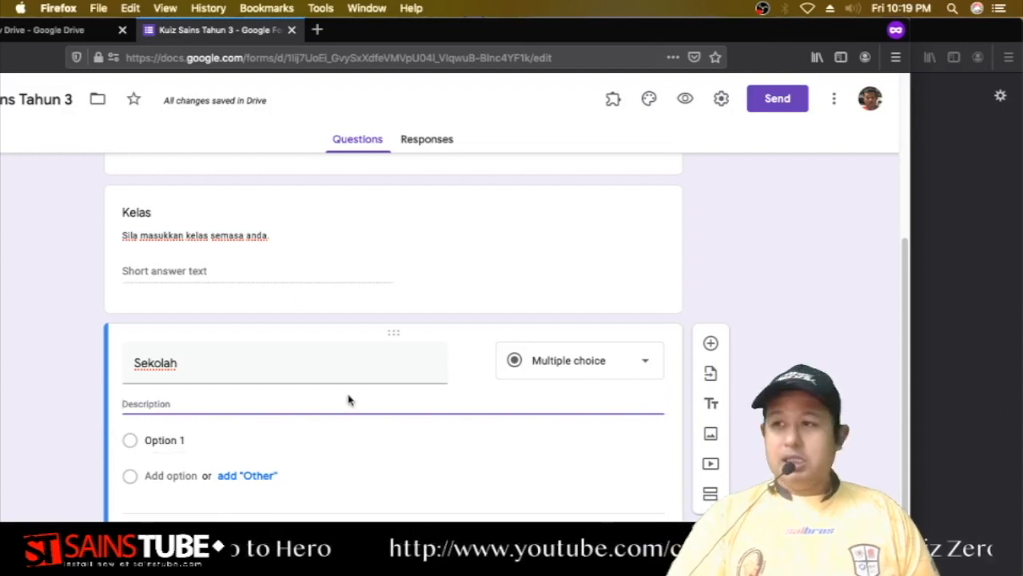
{"action": "type", "text": "S"}
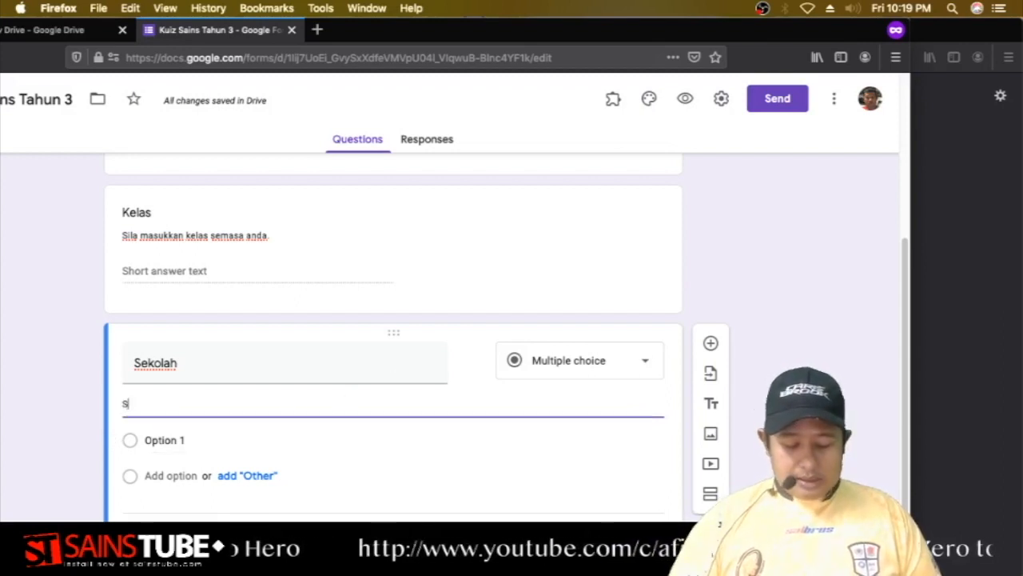
{"action": "type", "text": "ila masukkan nama sekolah "}
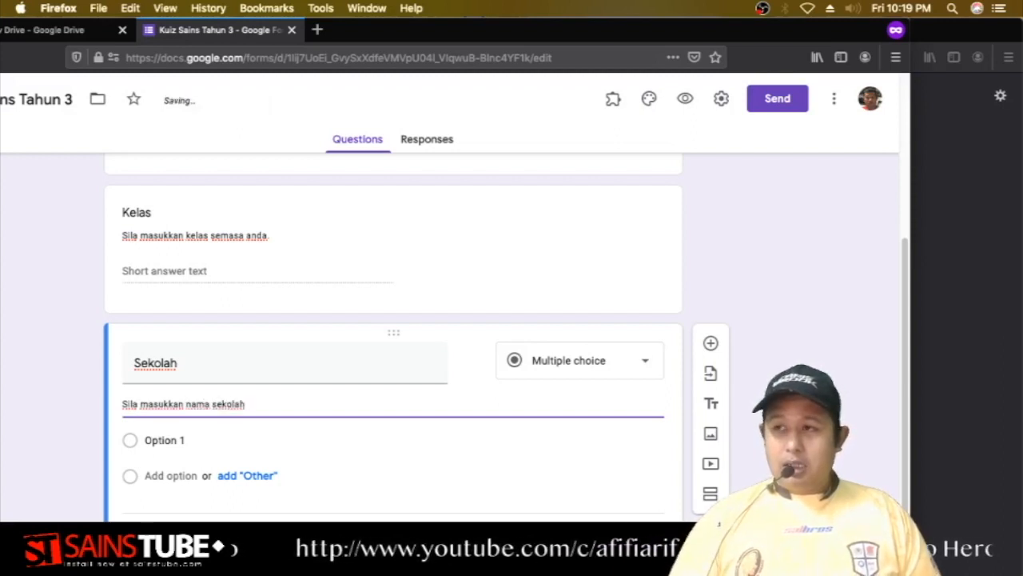
{"action": "type", "text": "anda"}
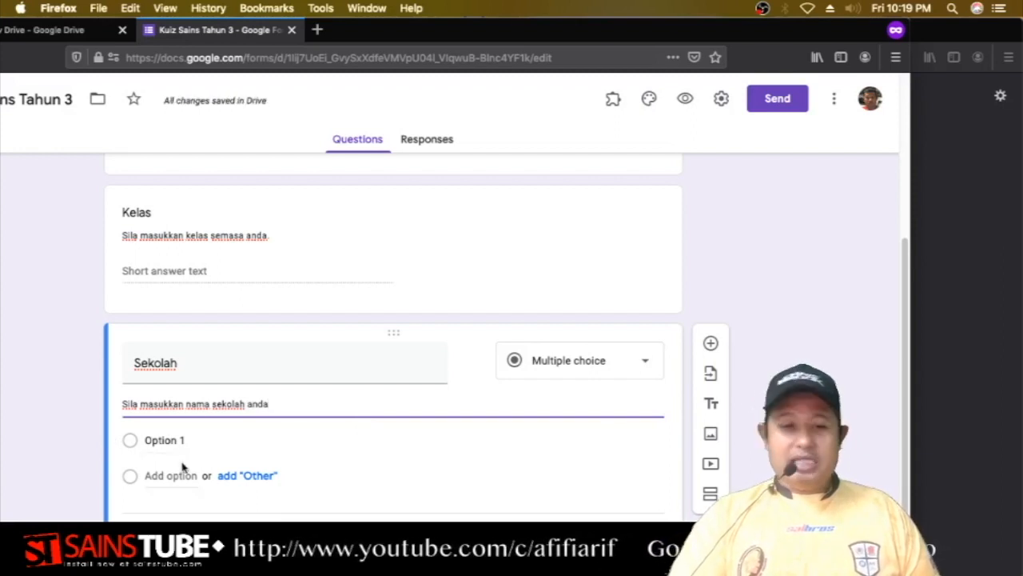
{"action": "scroll", "coordinate": [188, 455], "scroll_direction": "down", "scroll_amount": 1}
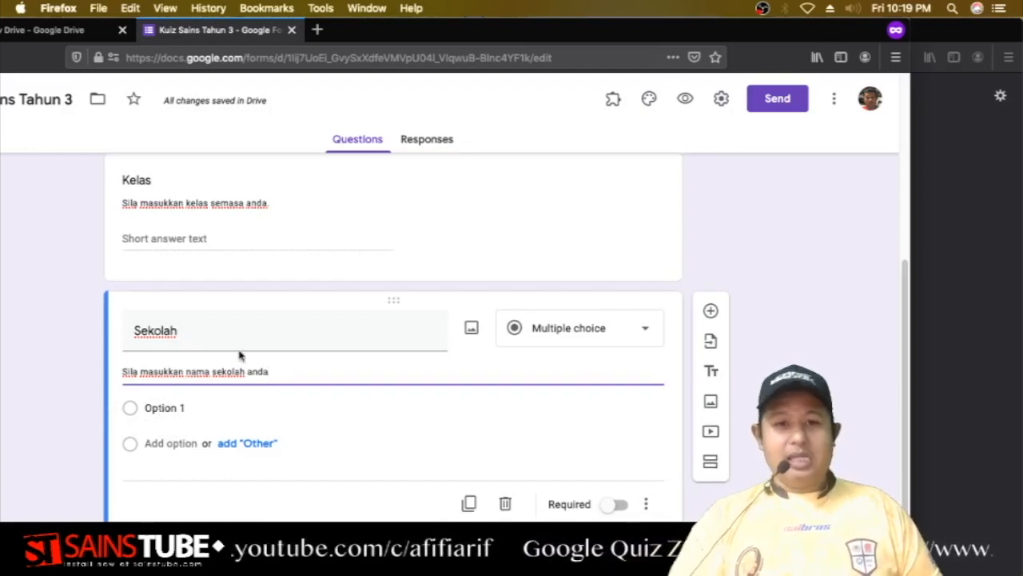
Change the Sekolah question type from multiple choice to Short answer.
{"action": "left_click", "coordinate": [561, 334]}
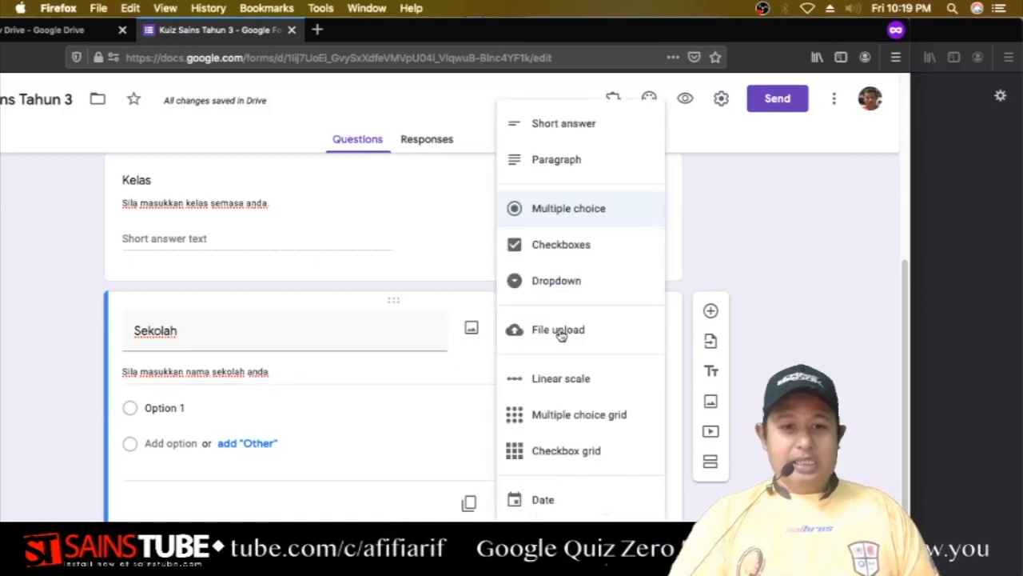
{"action": "left_click", "coordinate": [578, 128]}
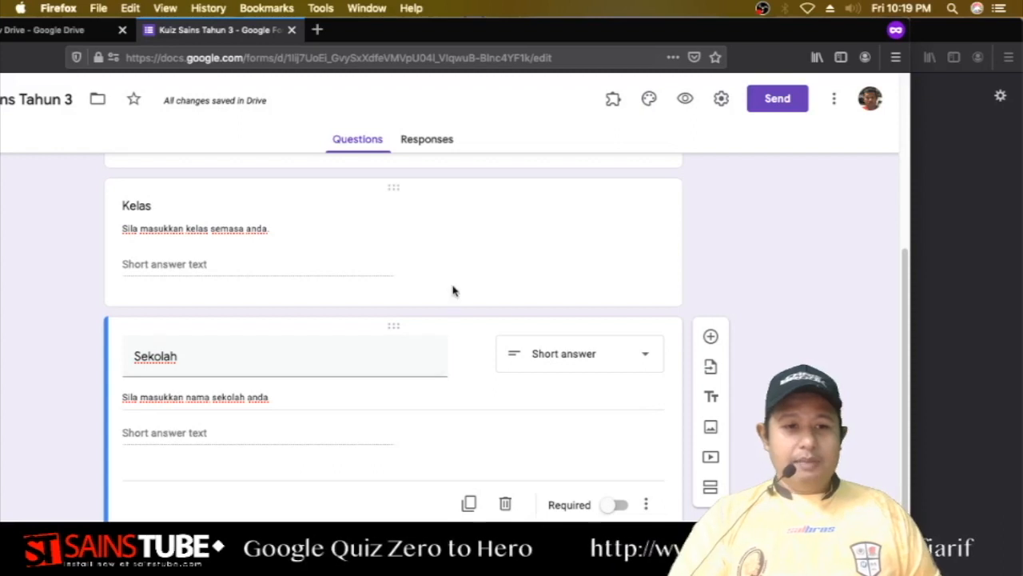
{"action": "left_click", "coordinate": [685, 99]}
{"action": "scroll", "coordinate": [600, 247], "scroll_direction": "down", "scroll_amount": 5}
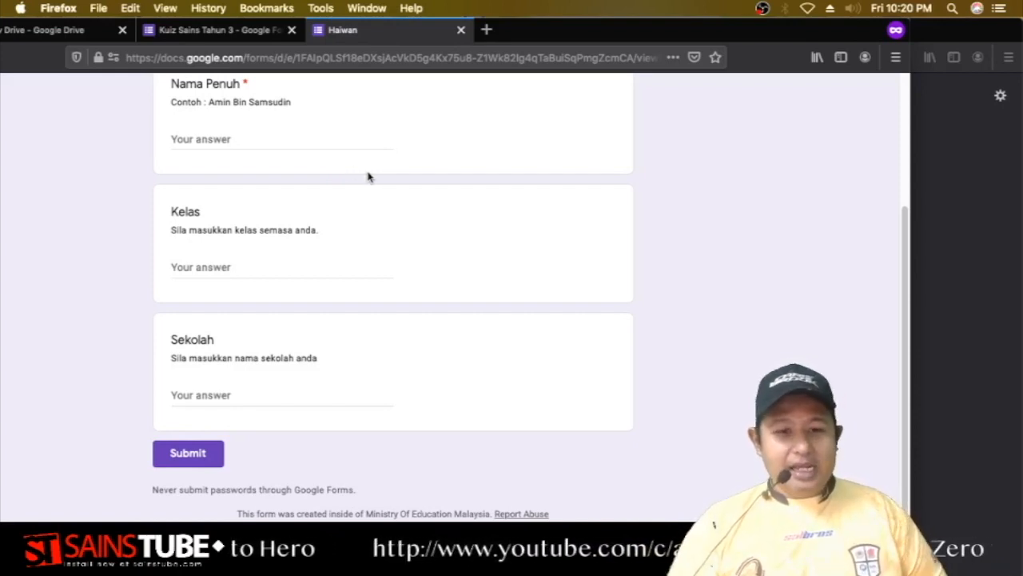
{"action": "scroll", "coordinate": [370, 180], "scroll_direction": "up", "scroll_amount": 3}
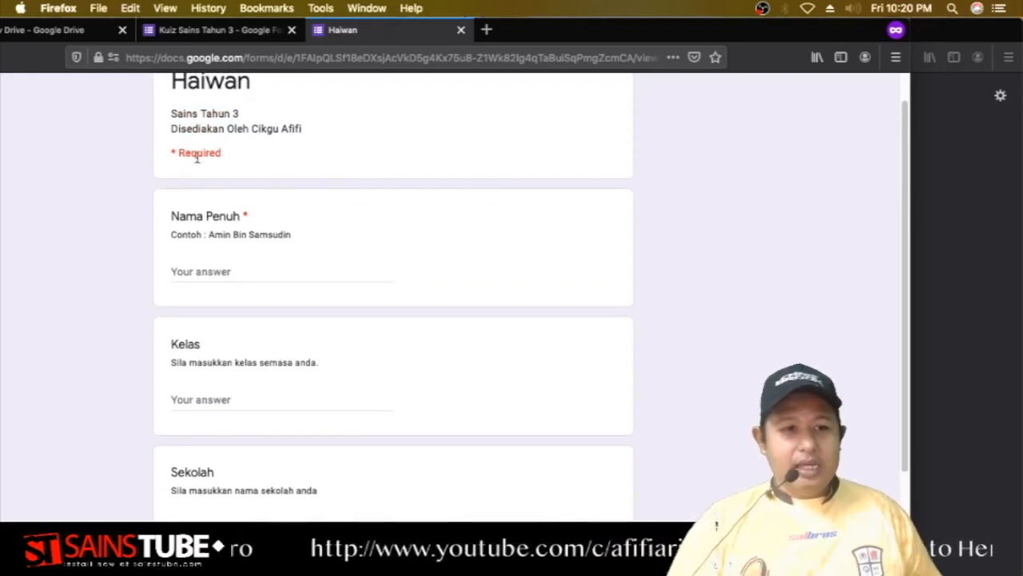
{"action": "scroll", "coordinate": [264, 308], "scroll_direction": "down", "scroll_amount": 1}
{"action": "scroll", "coordinate": [273, 310], "scroll_direction": "down", "scroll_amount": 2}
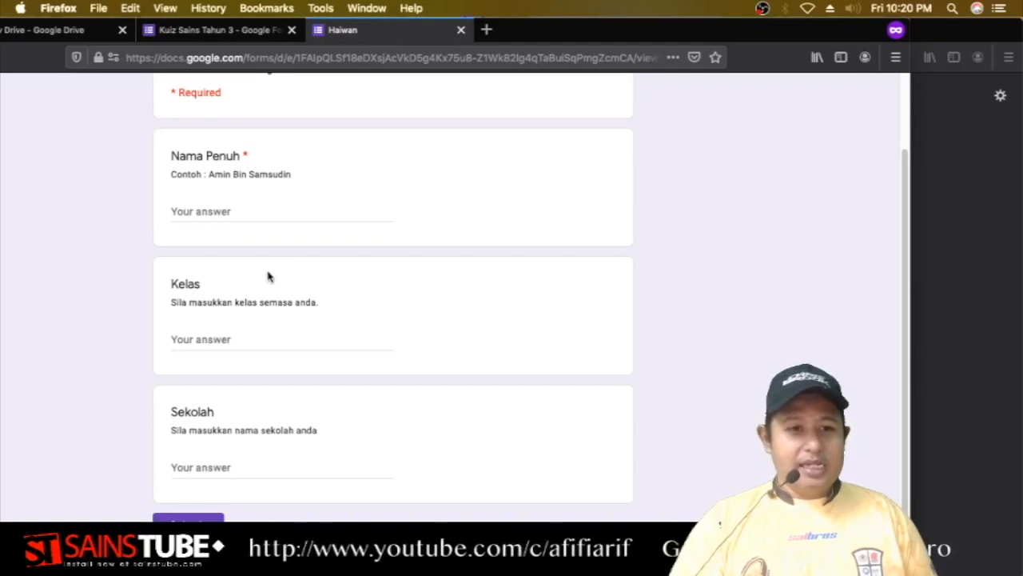
{"action": "scroll", "coordinate": [283, 288], "scroll_direction": "down", "scroll_amount": 3}
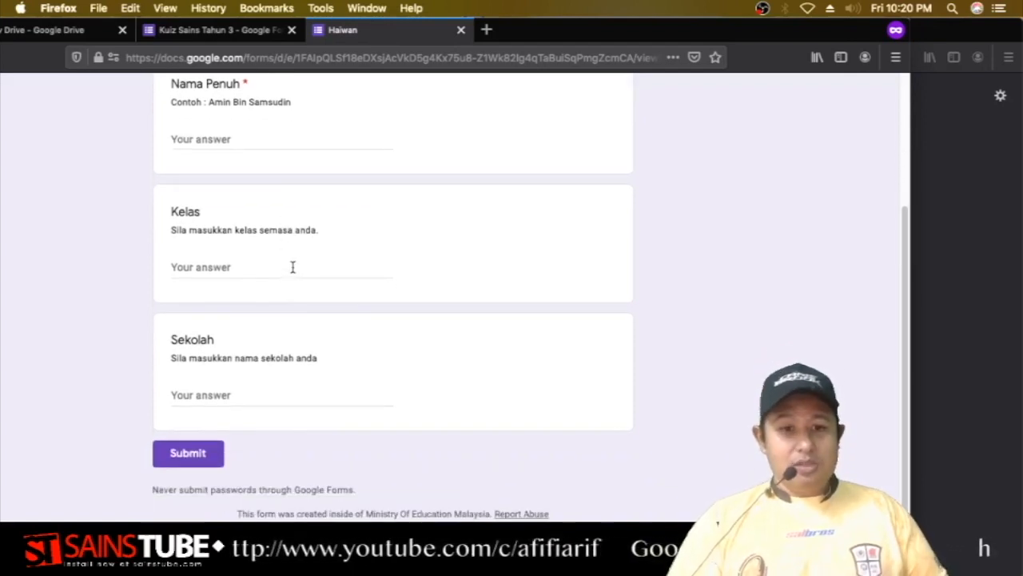
{"action": "scroll", "coordinate": [293, 270], "scroll_direction": "up", "scroll_amount": 5}
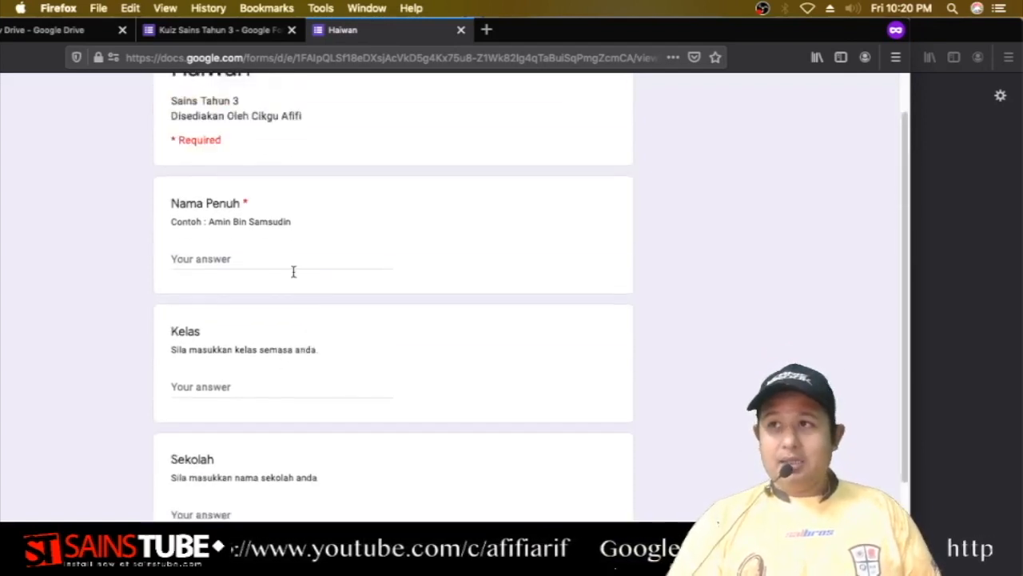
Close the preview and switch on Required for the Kelas and Sekolah questions.
{"action": "left_click", "coordinate": [460, 31]}
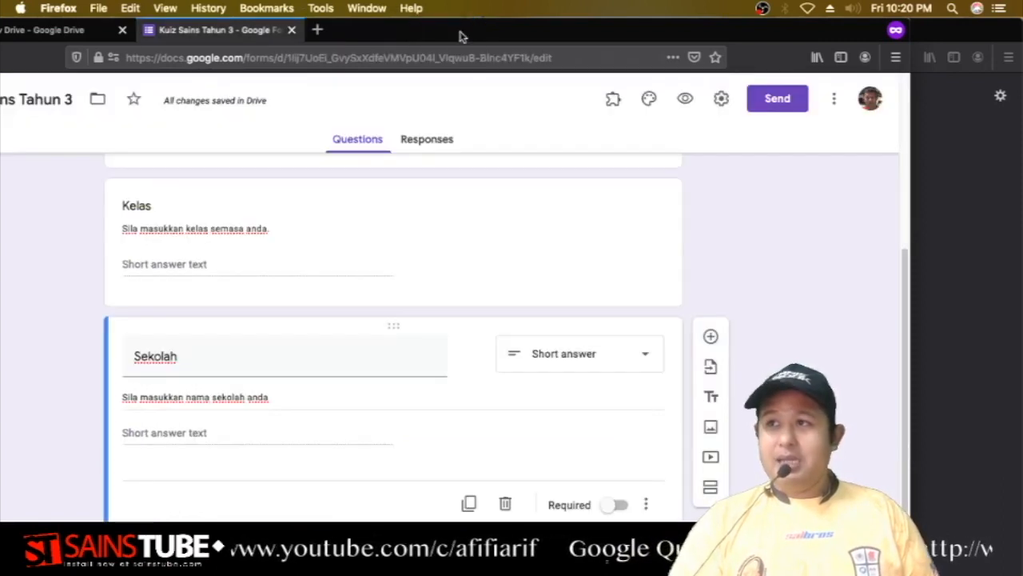
{"action": "scroll", "coordinate": [404, 296], "scroll_direction": "up", "scroll_amount": 4}
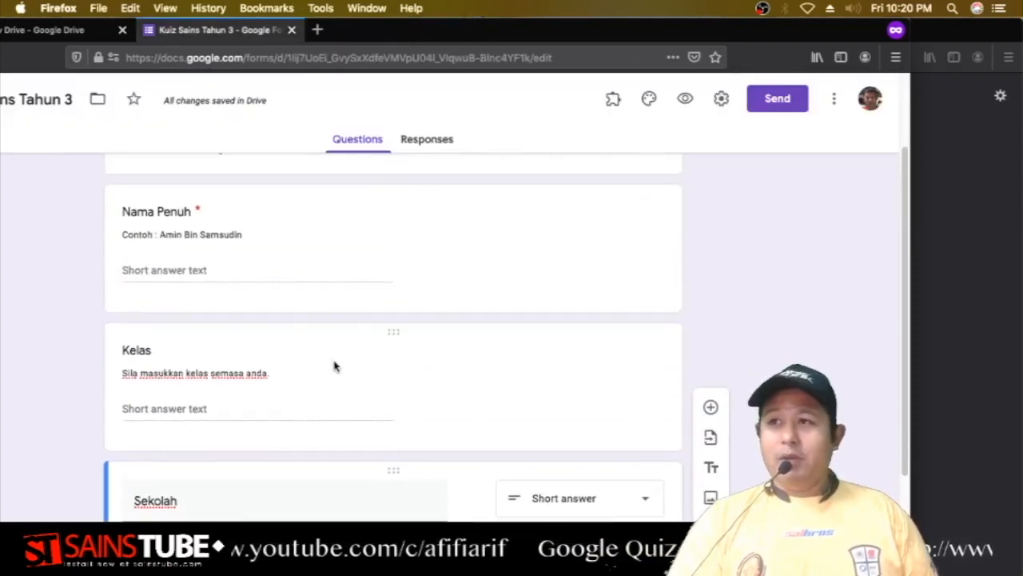
{"action": "left_click", "coordinate": [386, 335]}
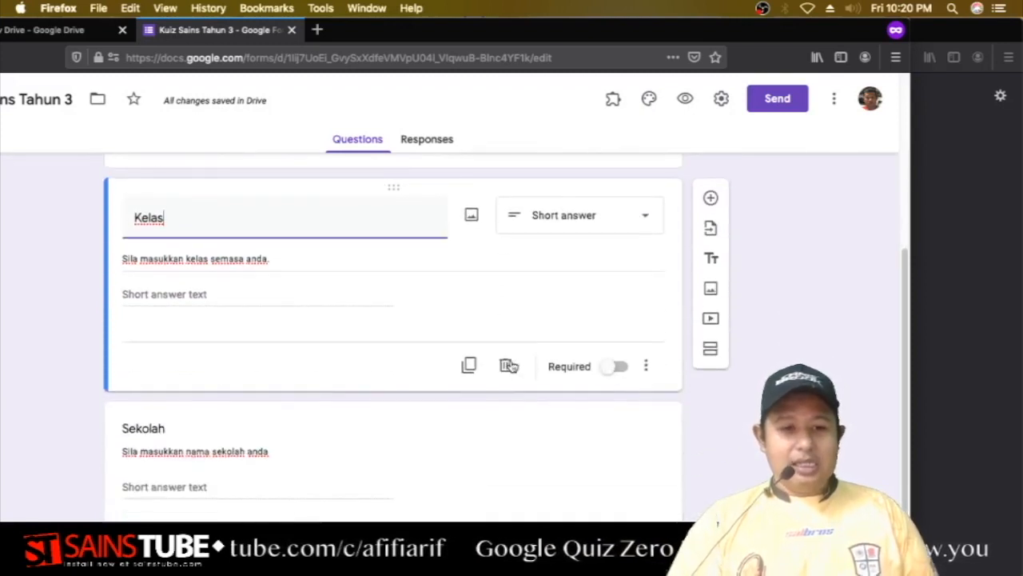
{"action": "left_click", "coordinate": [619, 368]}
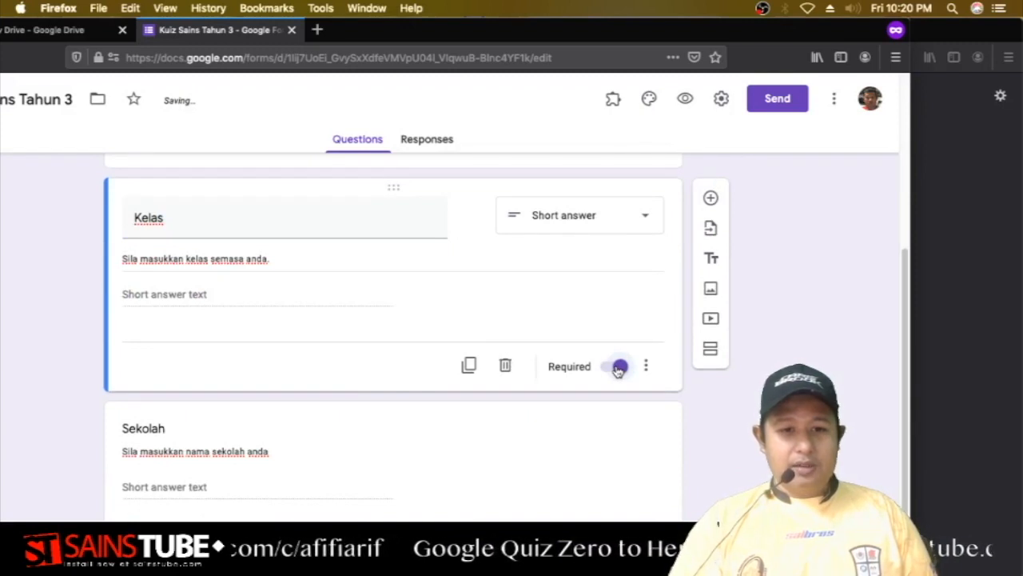
{"action": "left_click", "coordinate": [472, 446]}
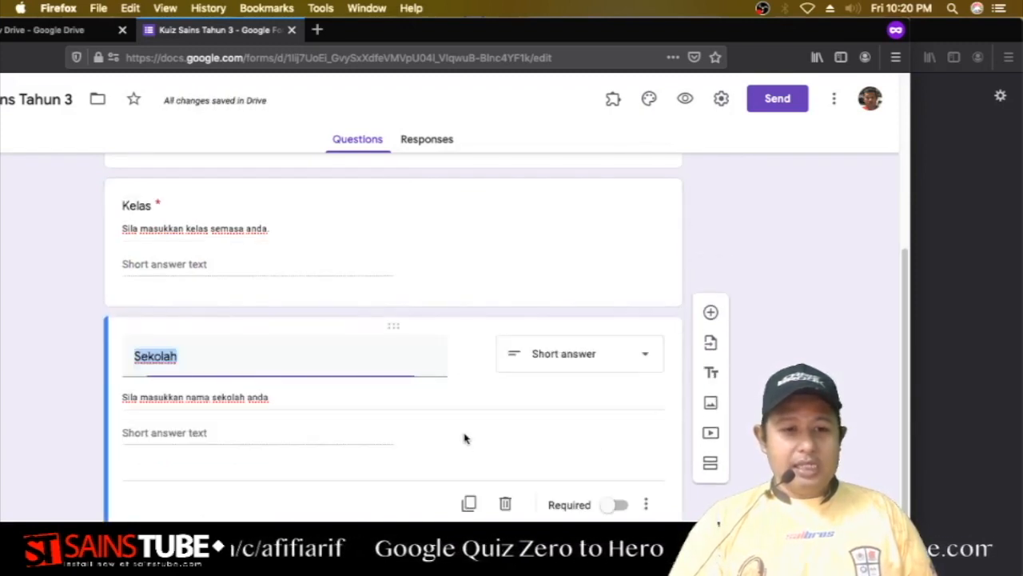
{"action": "left_click", "coordinate": [617, 505]}
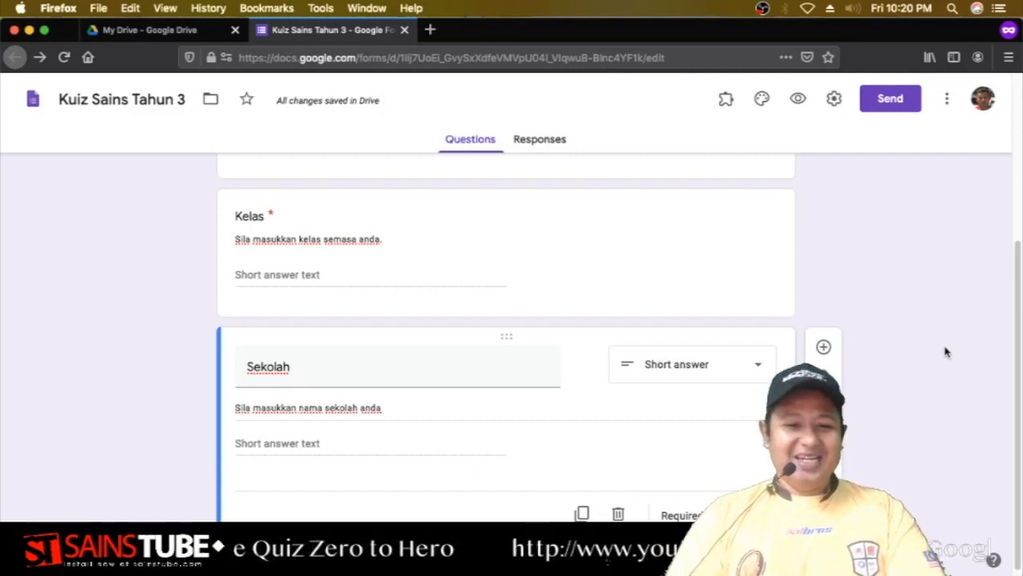
{"action": "scroll", "coordinate": [931, 354], "scroll_direction": "down", "scroll_amount": 1}
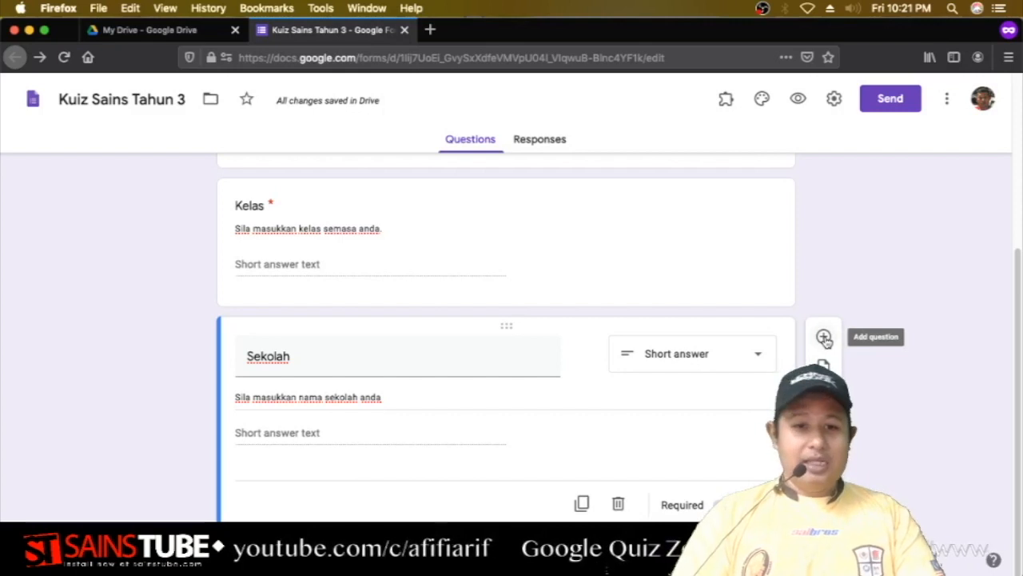
Add a question below Sekolah titled 'Bagaimanakah Haiwan membiak?', fixing the title's typo.
{"action": "left_click", "coordinate": [823, 337]}
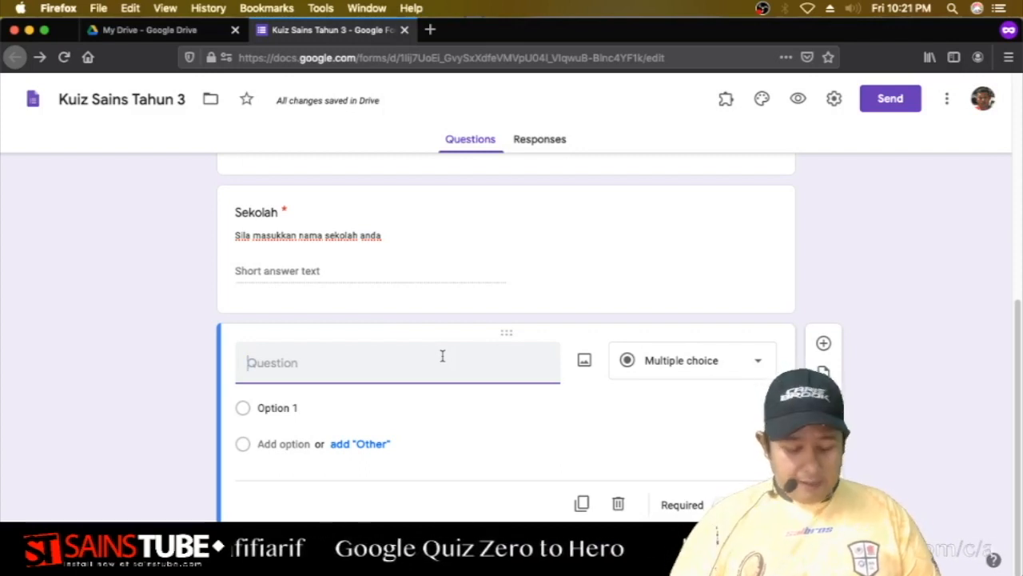
{"action": "type", "text": "Bagaimanaka"}
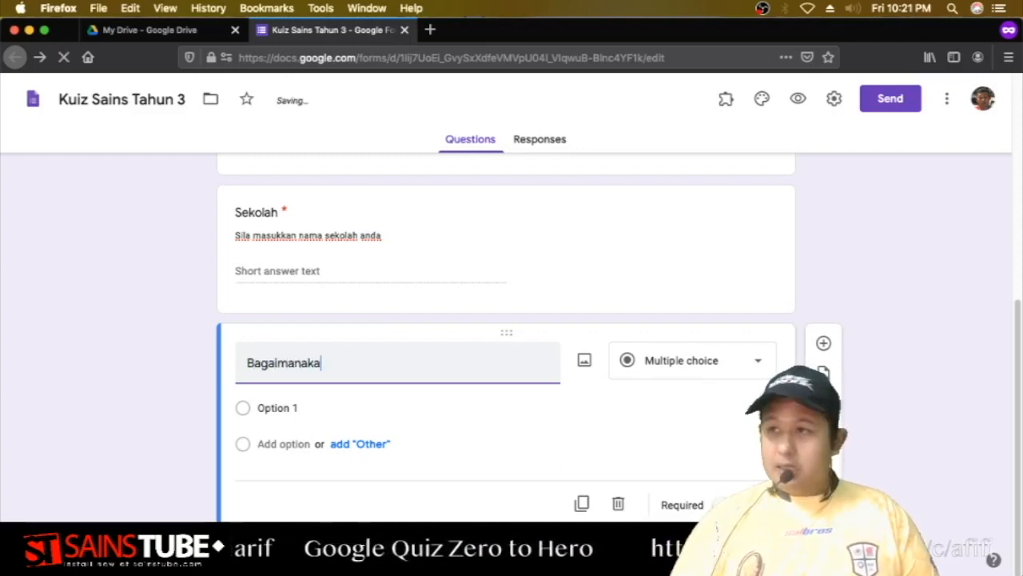
{"action": "type", "text": "h H"}
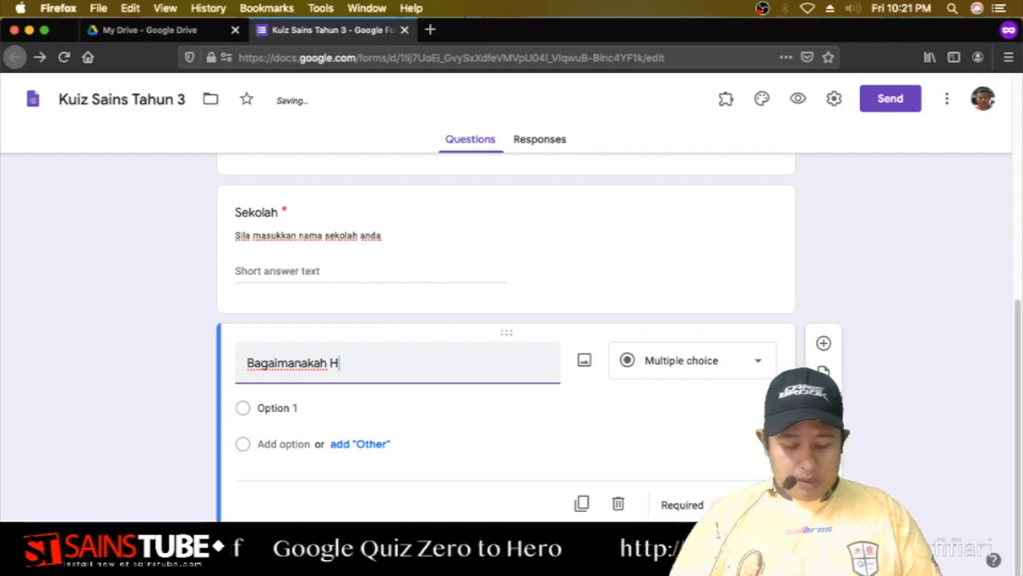
{"action": "type", "text": "aiwan membiak"}
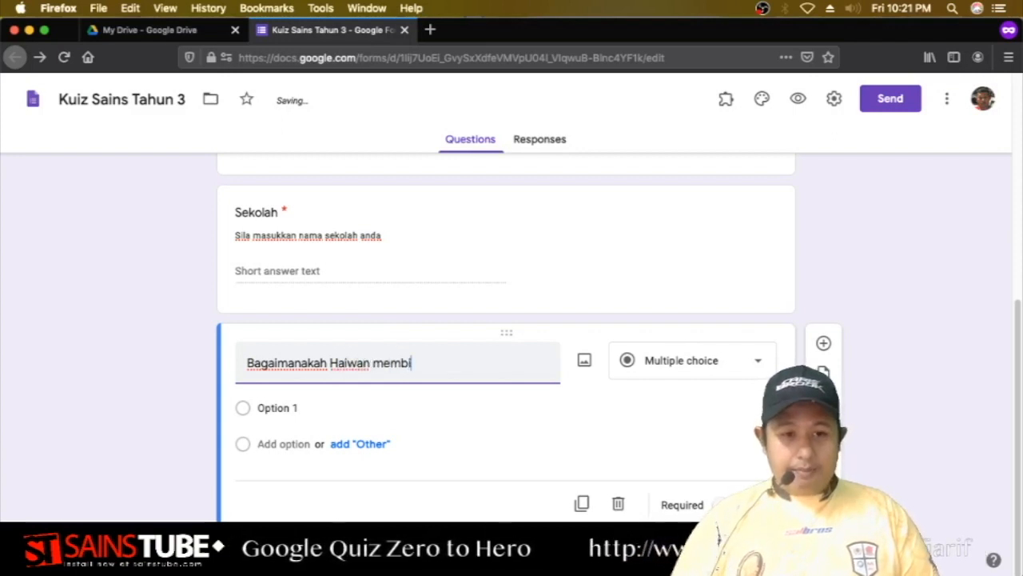
{"action": "key", "text": "BackSpace"}
{"action": "type", "text": "ak"}
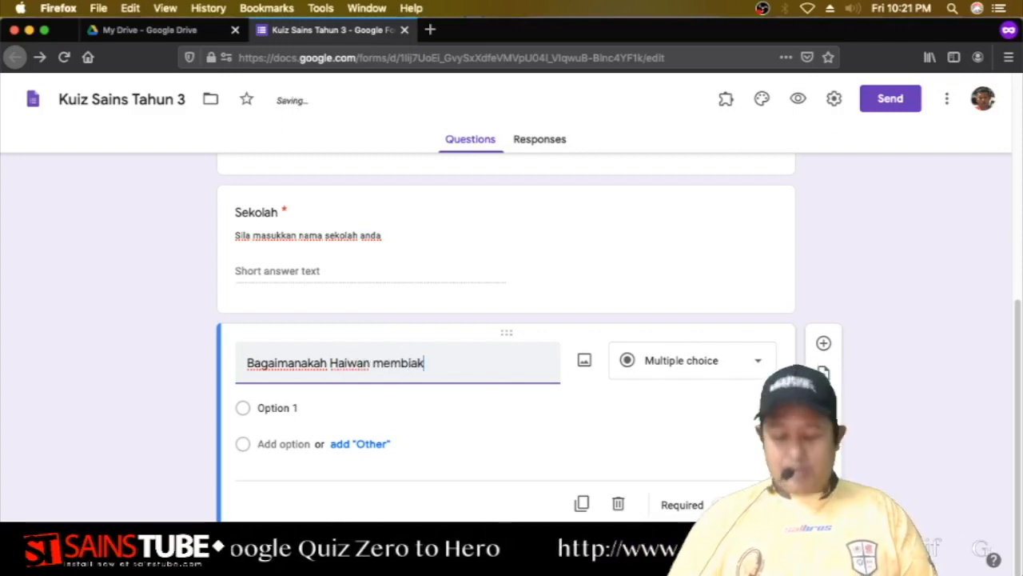
{"action": "type", "text": "/"}
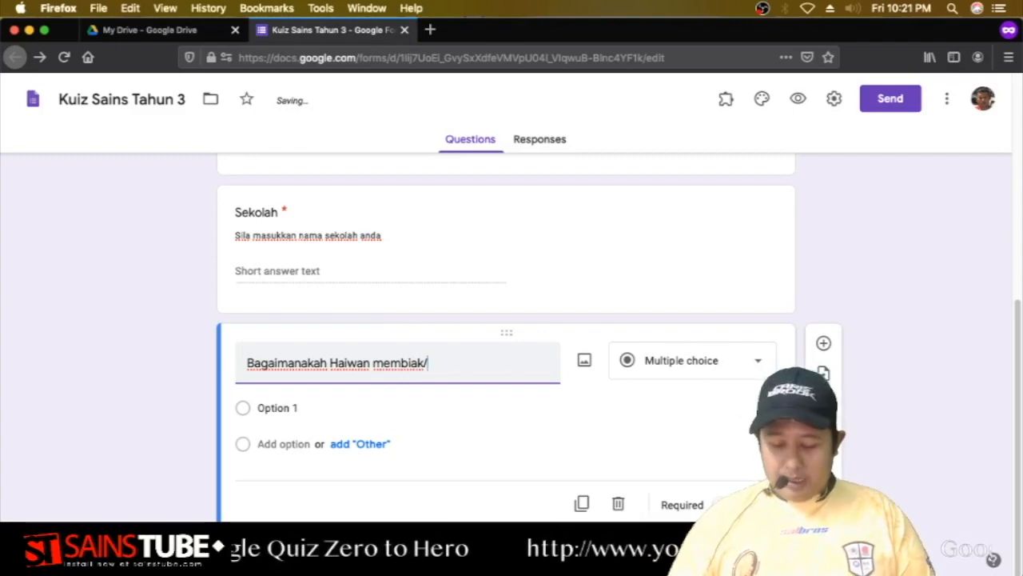
{"action": "type", "text": "?"}
{"action": "key", "text": "BackSpace"}
{"action": "key", "text": "BackSpace"}
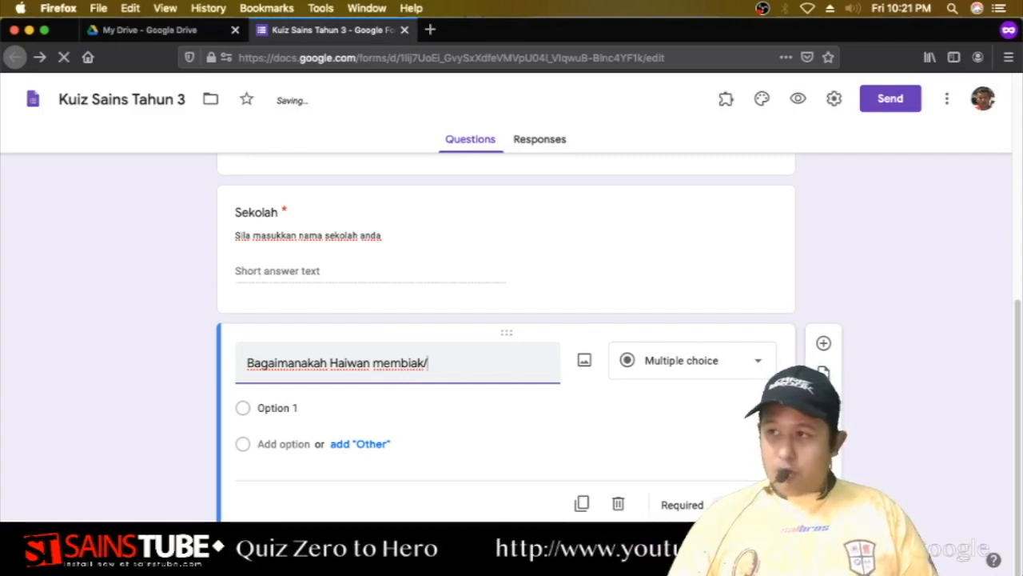
{"action": "type", "text": "?"}
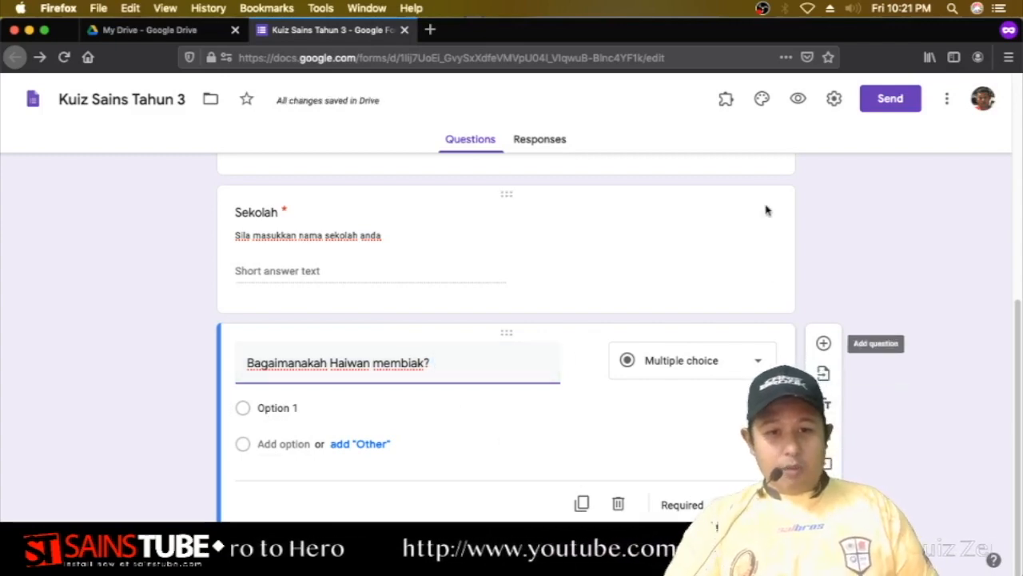
{"action": "left_click_drag", "start_coordinate": [760, 30], "coordinate": [612, 20]}
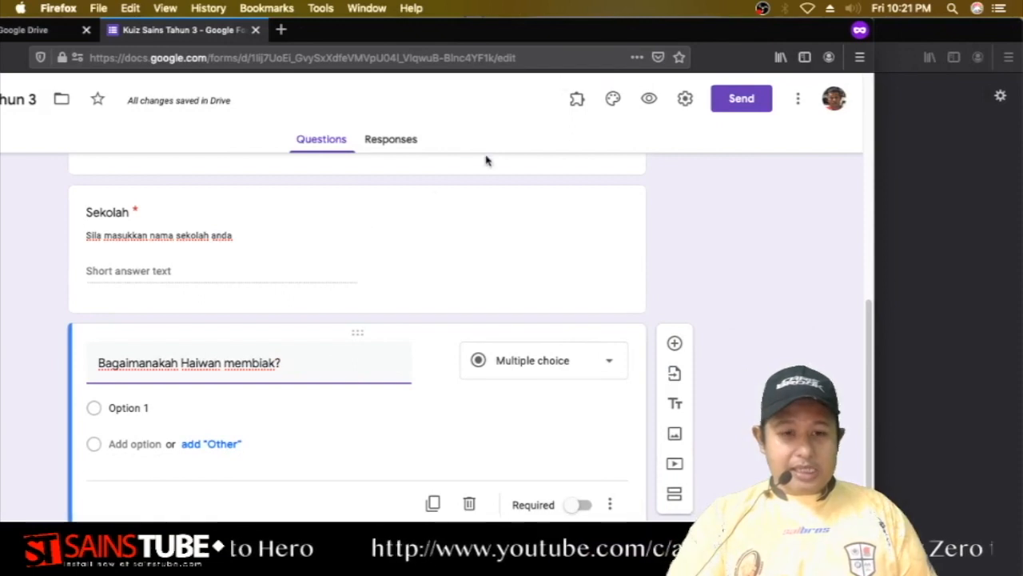
Add the description 'Rujuk buku teks muka surat 35' and keep the type as Multiple choice.
{"action": "left_click", "coordinate": [609, 507]}
{"action": "left_click", "coordinate": [630, 470]}
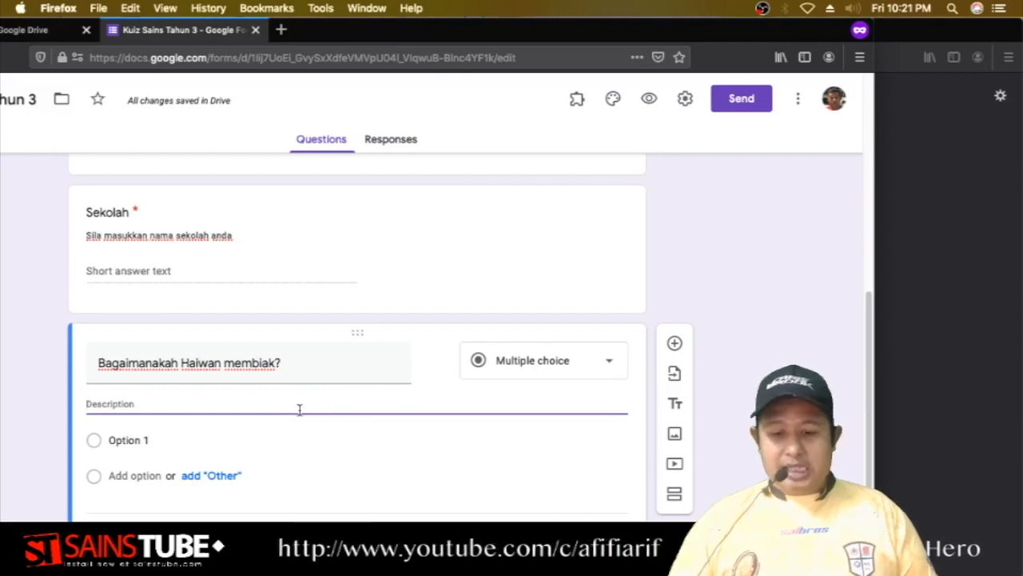
{"action": "type", "text": "Ru"}
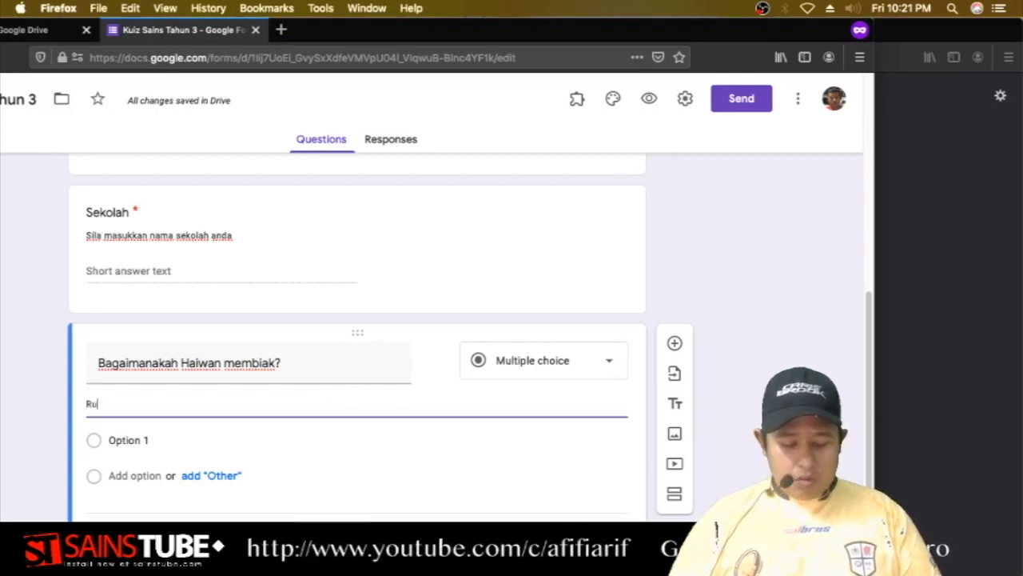
{"action": "type", "text": "juk buku "}
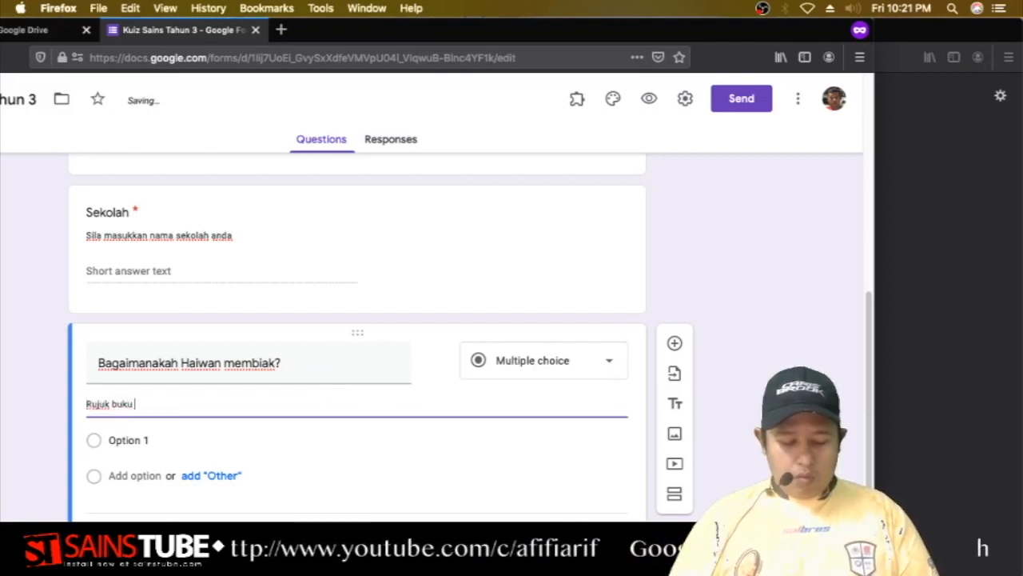
{"action": "type", "text": "teks muka sur"}
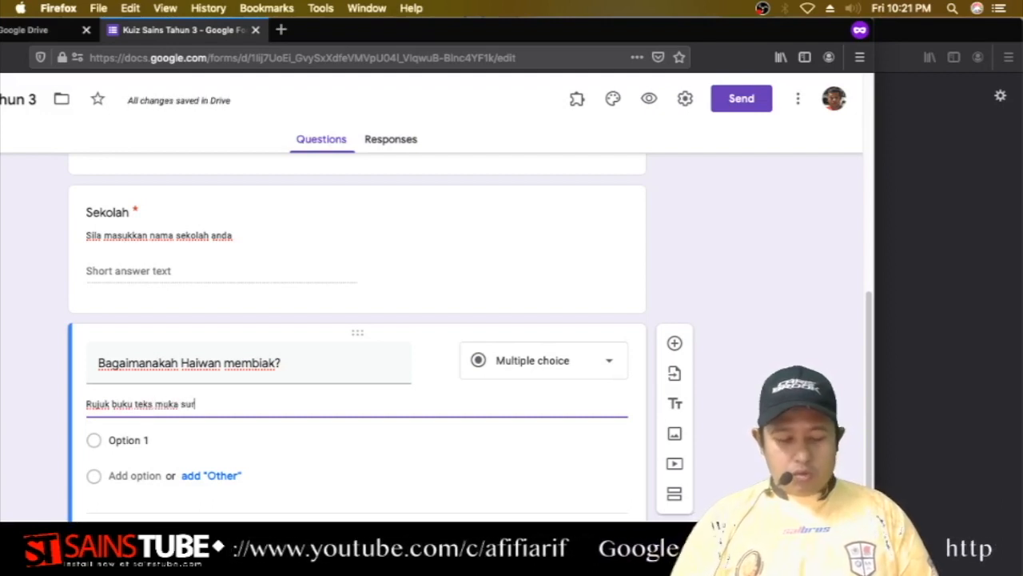
{"action": "type", "text": "at 35"}
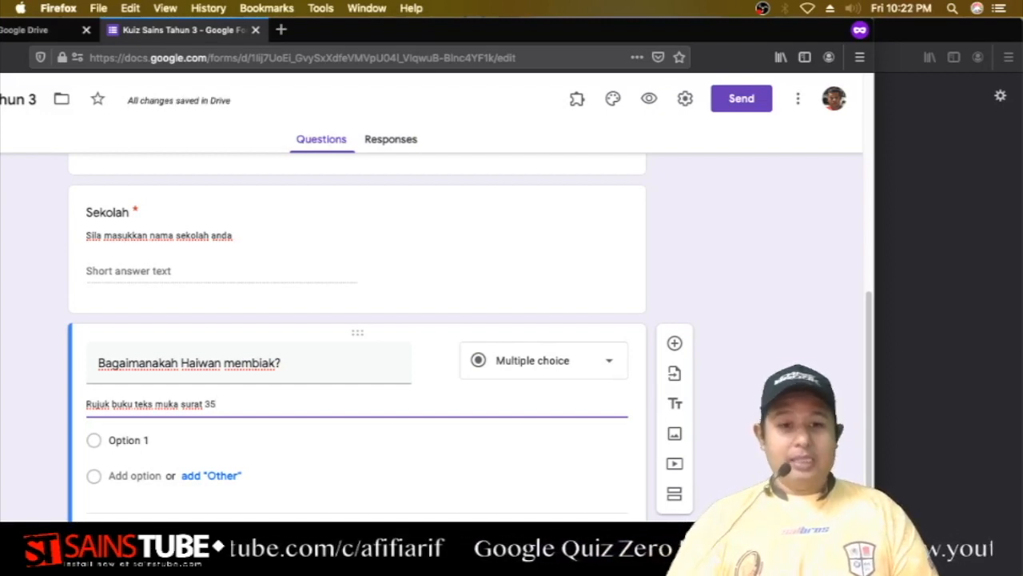
{"action": "scroll", "coordinate": [263, 411], "scroll_direction": "down", "scroll_amount": 1}
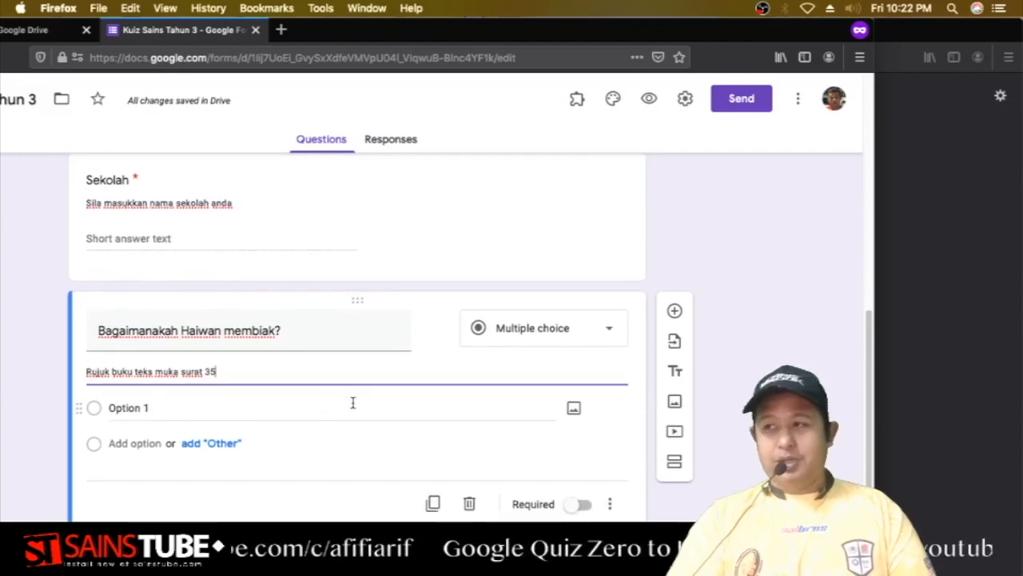
{"action": "left_click", "coordinate": [531, 329]}
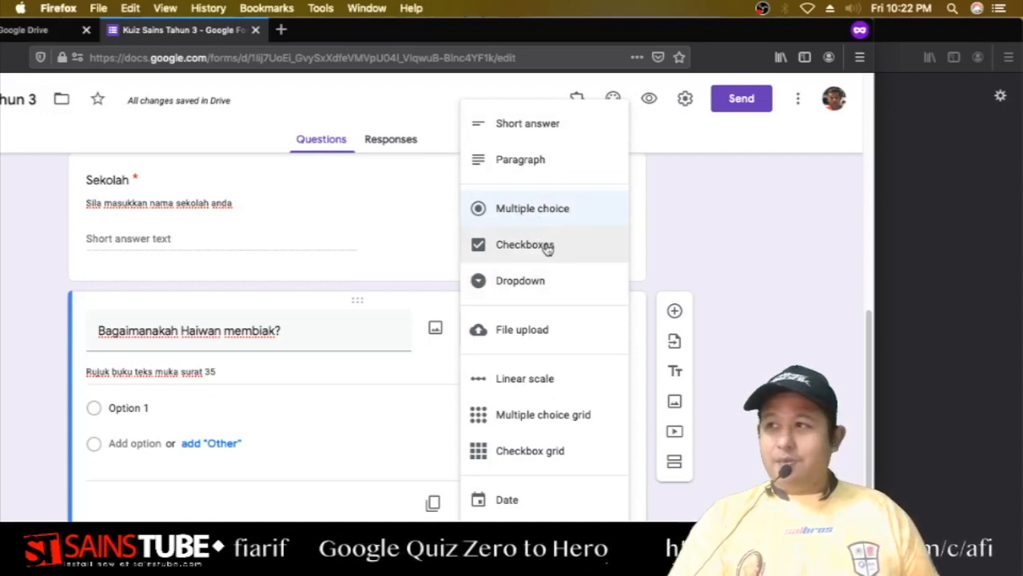
{"action": "left_click", "coordinate": [522, 212]}
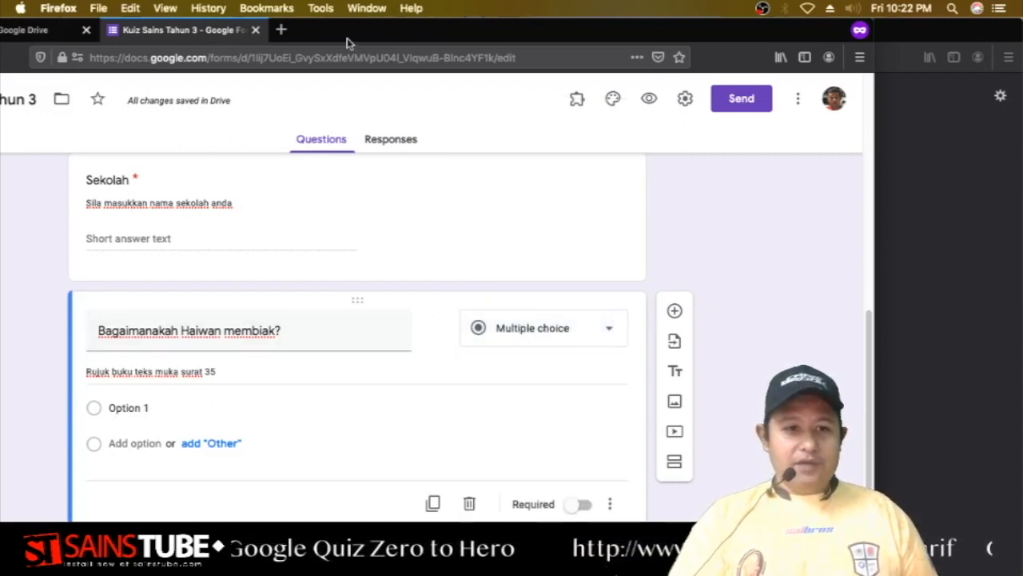
Enter the answer choices Bertelur, Melahirkan anak and membiak.
{"action": "scroll", "coordinate": [243, 420], "scroll_direction": "down", "scroll_amount": 1}
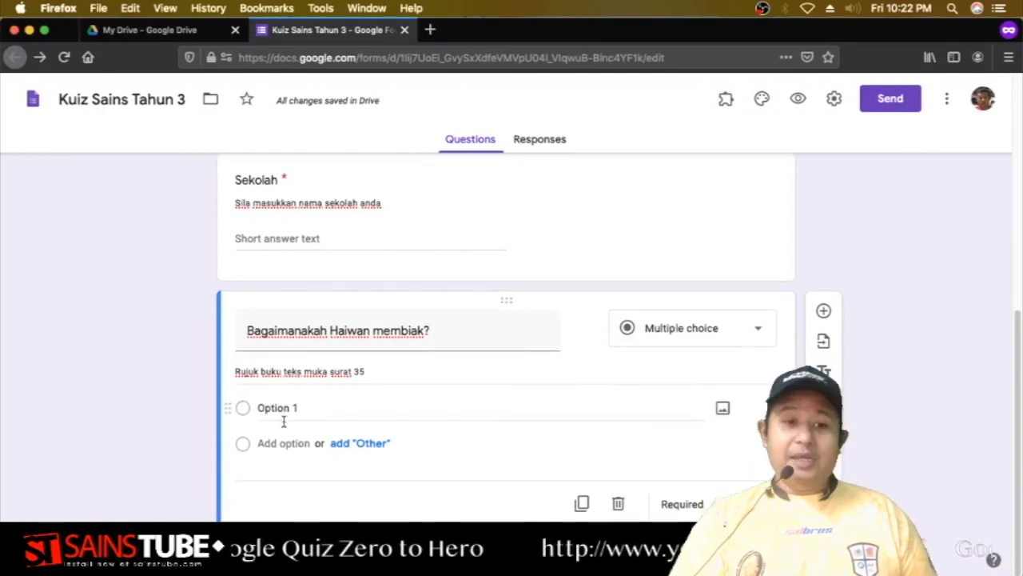
{"action": "left_click", "coordinate": [260, 409]}
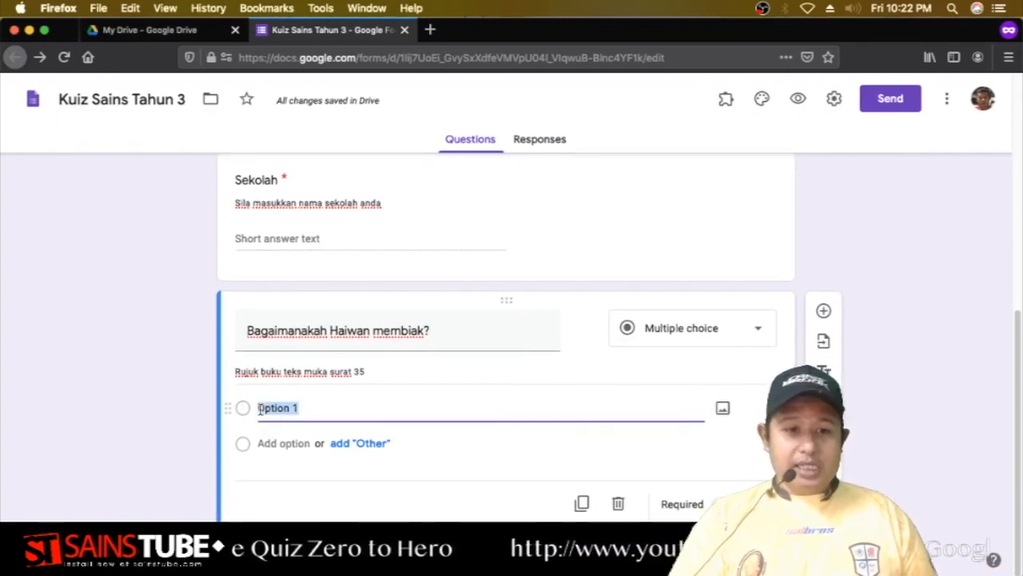
{"action": "type", "text": "Bertelur"}
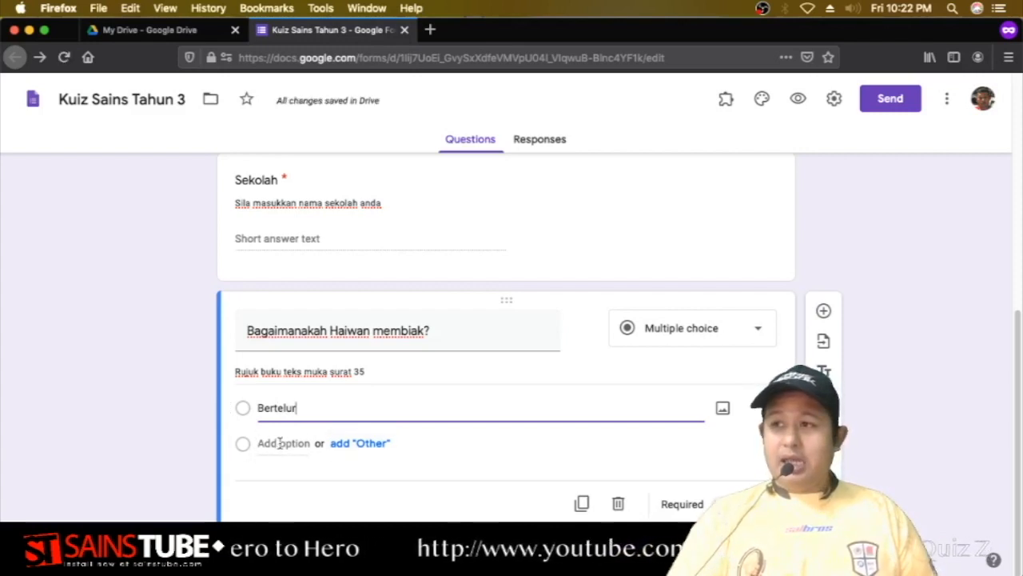
{"action": "left_click", "coordinate": [280, 443]}
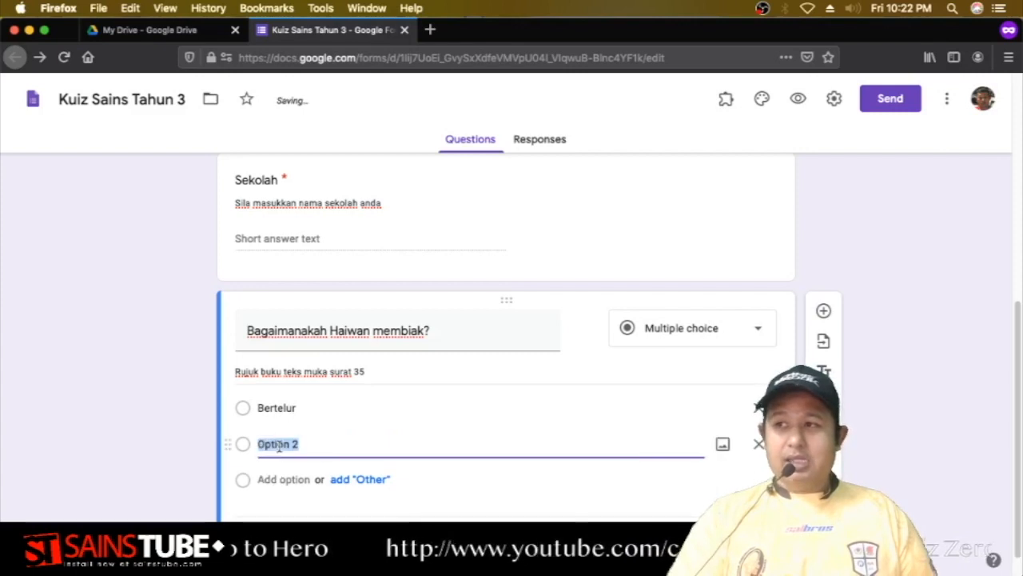
{"action": "type", "text": "Melahirk"}
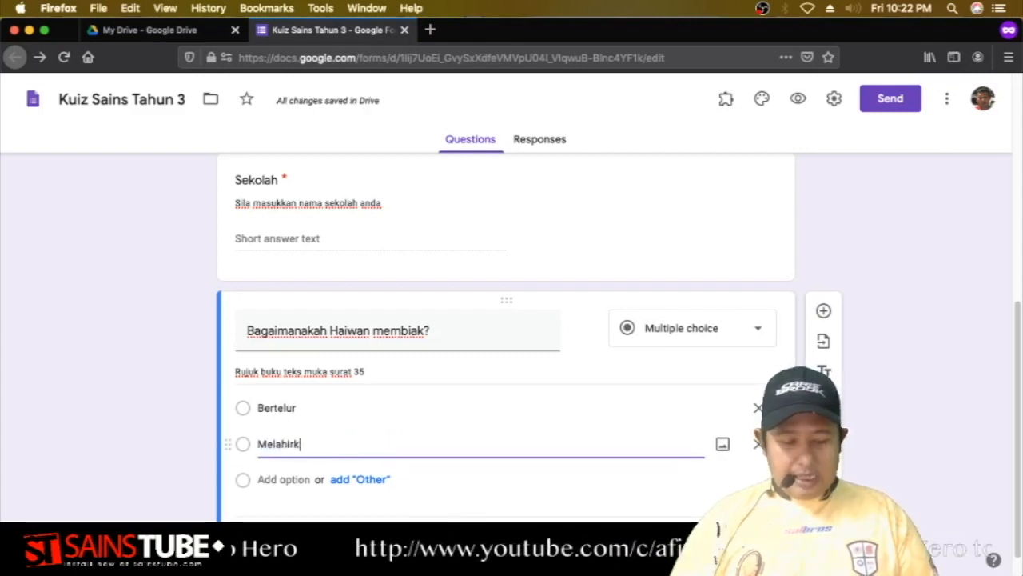
{"action": "type", "text": "an anak"}
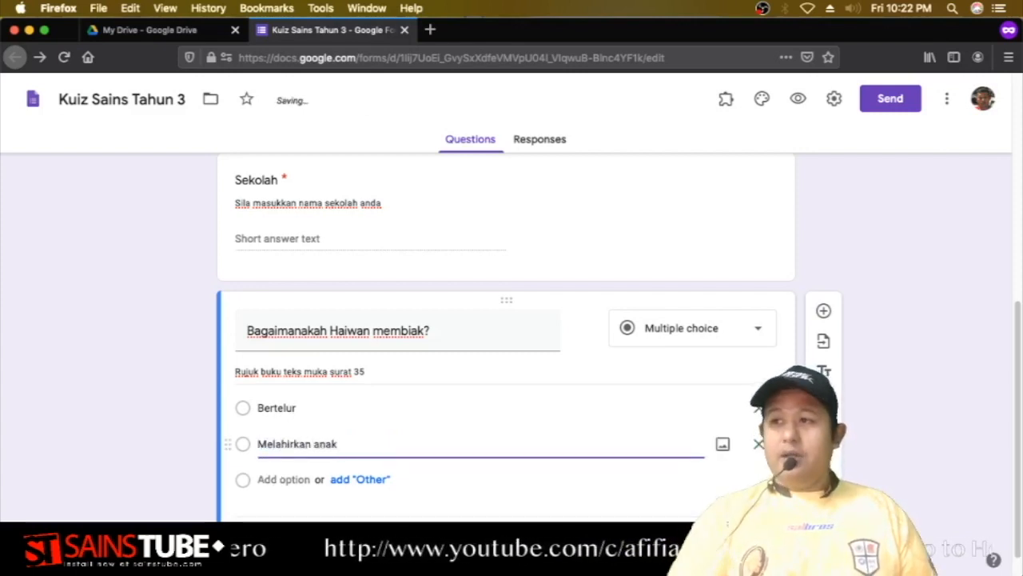
{"action": "left_click", "coordinate": [264, 480]}
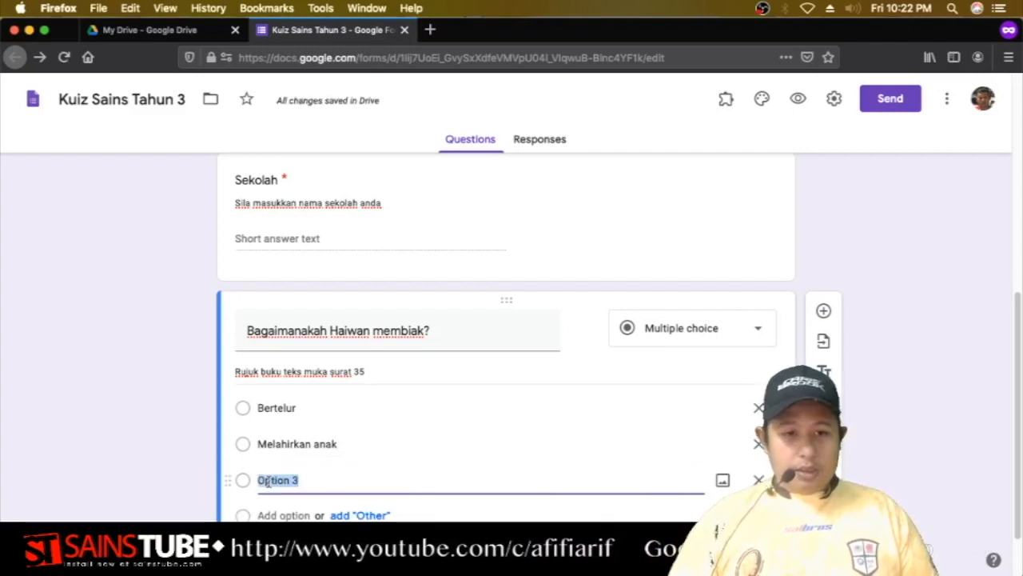
{"action": "scroll", "coordinate": [268, 480], "scroll_direction": "down", "scroll_amount": 2}
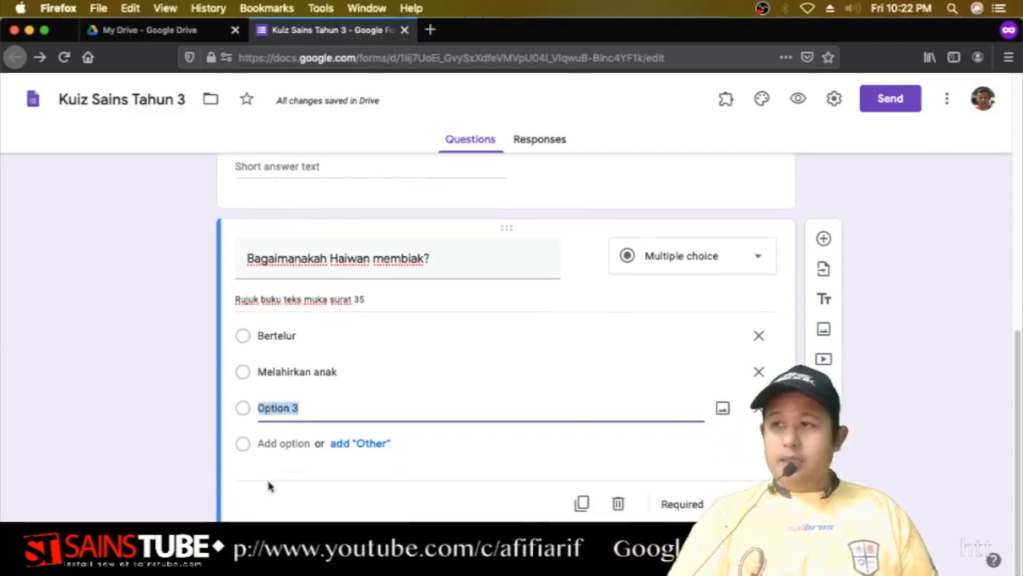
{"action": "type", "text": "memba"}
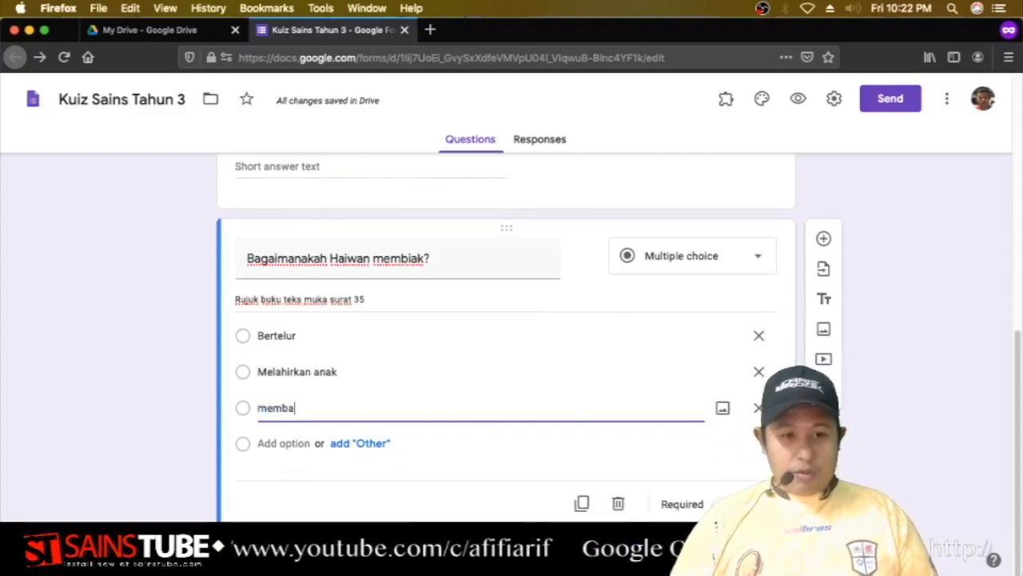
{"action": "type", "text": "k"}
{"action": "key", "text": "BackSpace"}
{"action": "key", "text": "BackSpace"}
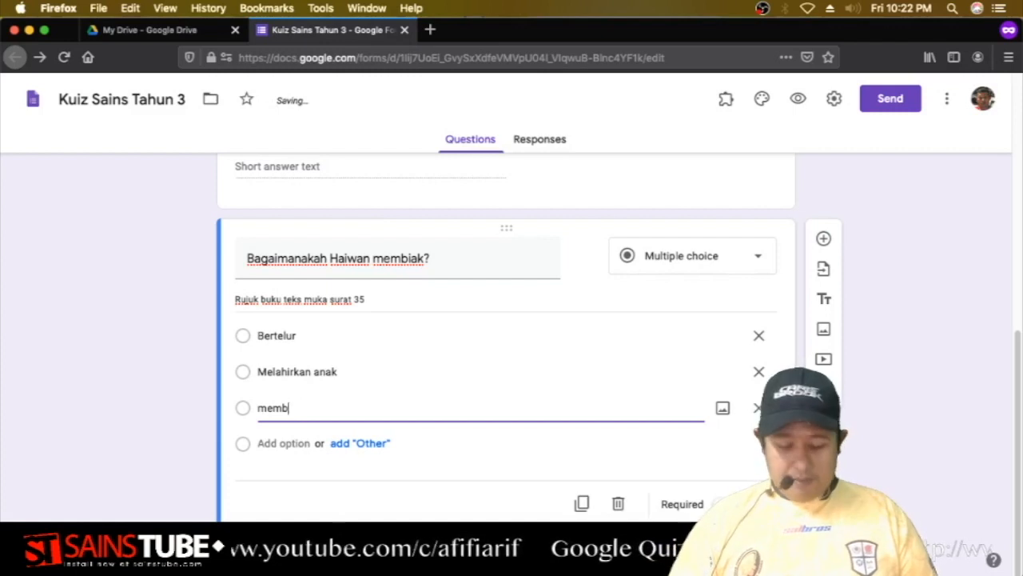
{"action": "type", "text": "iak"}
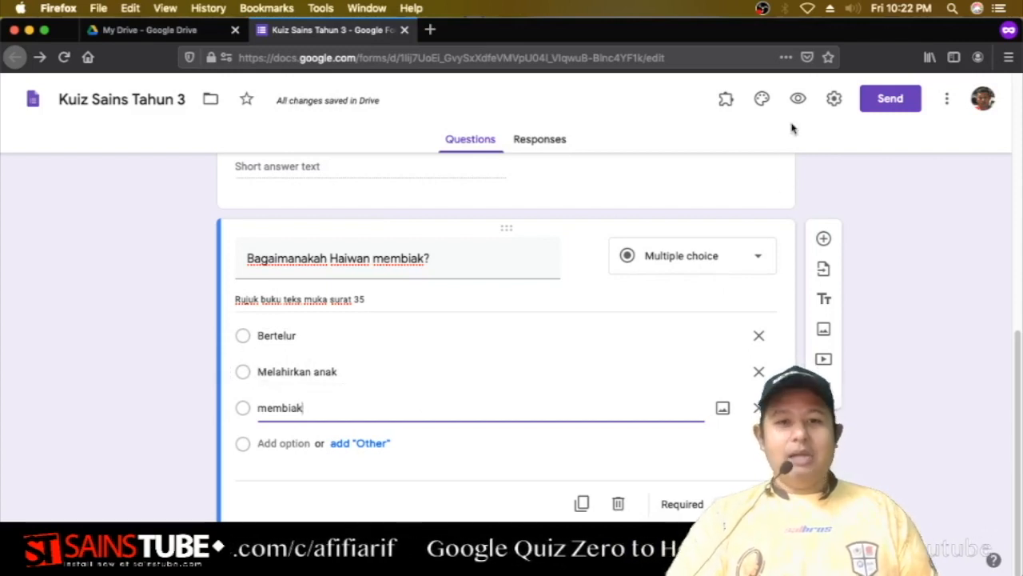
Preview the form, test-select Bertelur, Melahirkan anak and membiak, then close the preview.
{"action": "left_click", "coordinate": [798, 100]}
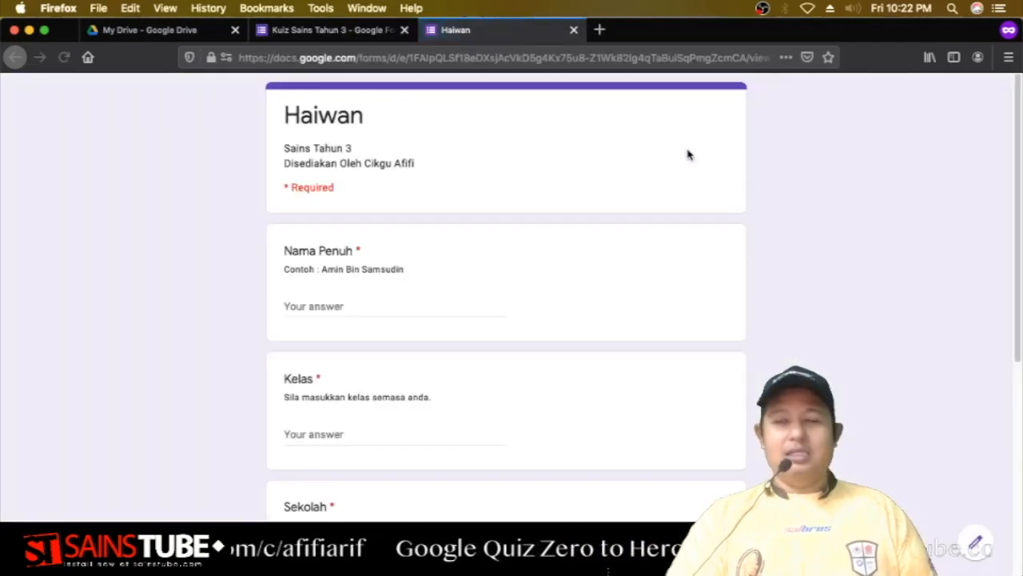
{"action": "scroll", "coordinate": [679, 208], "scroll_direction": "down", "scroll_amount": 5}
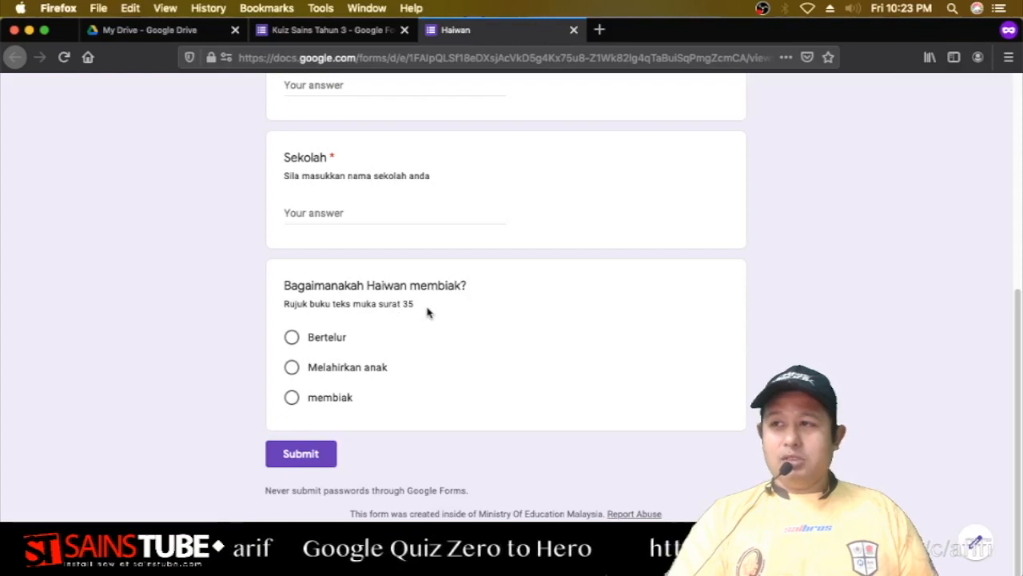
{"action": "left_click", "coordinate": [292, 337]}
{"action": "left_click", "coordinate": [291, 366]}
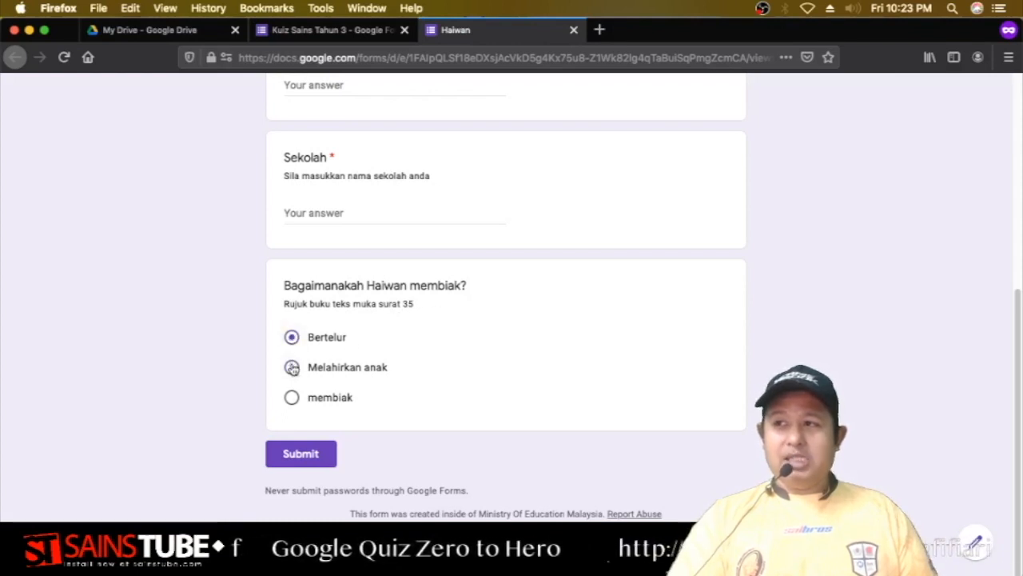
{"action": "left_click", "coordinate": [292, 397]}
{"action": "left_click", "coordinate": [292, 366]}
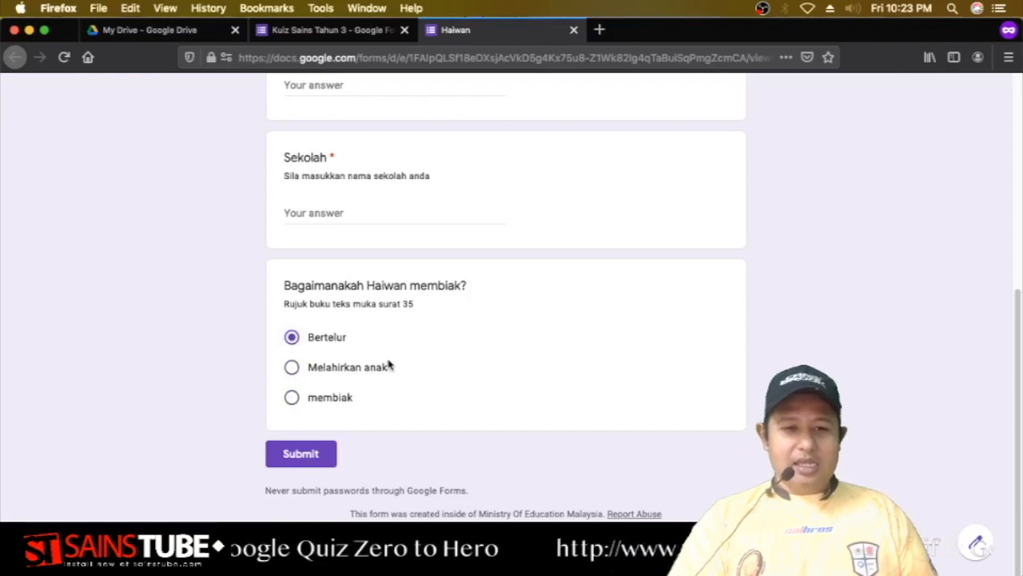
{"action": "left_click", "coordinate": [573, 31]}
Leave the preview page and change the question type to Dropdown.
{"action": "left_click", "coordinate": [679, 293]}
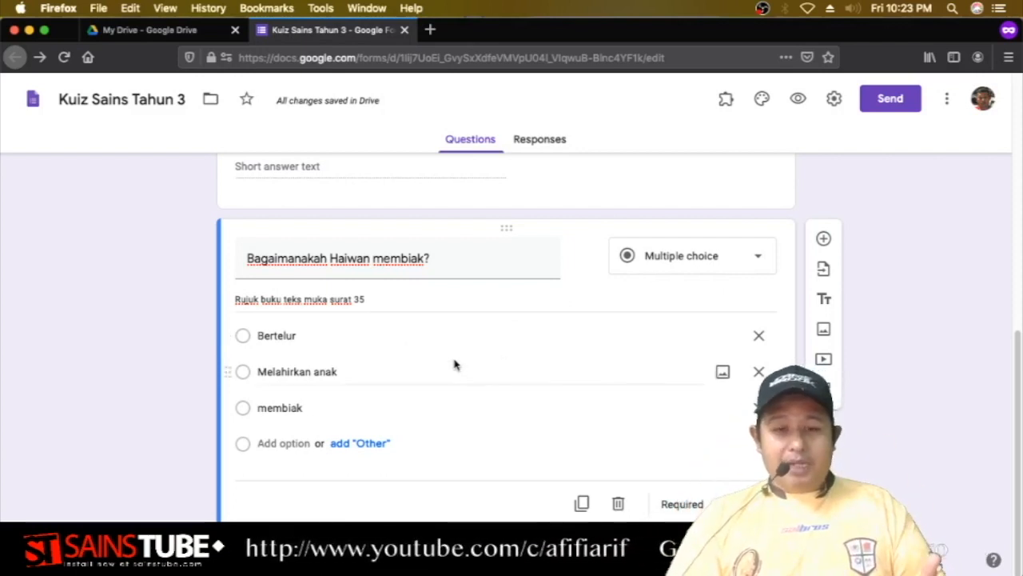
{"action": "left_click", "coordinate": [715, 259]}
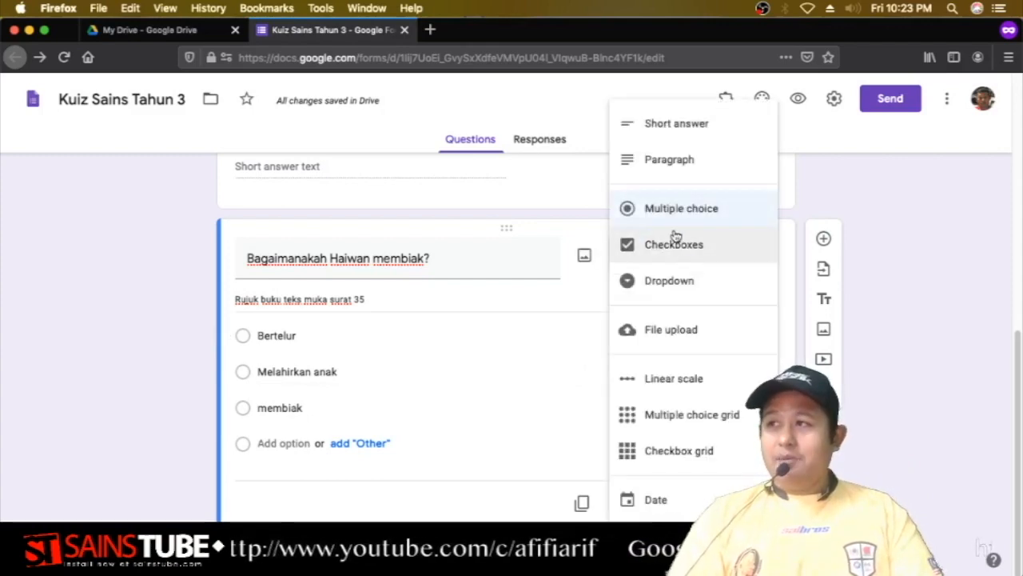
{"action": "left_click", "coordinate": [691, 288]}
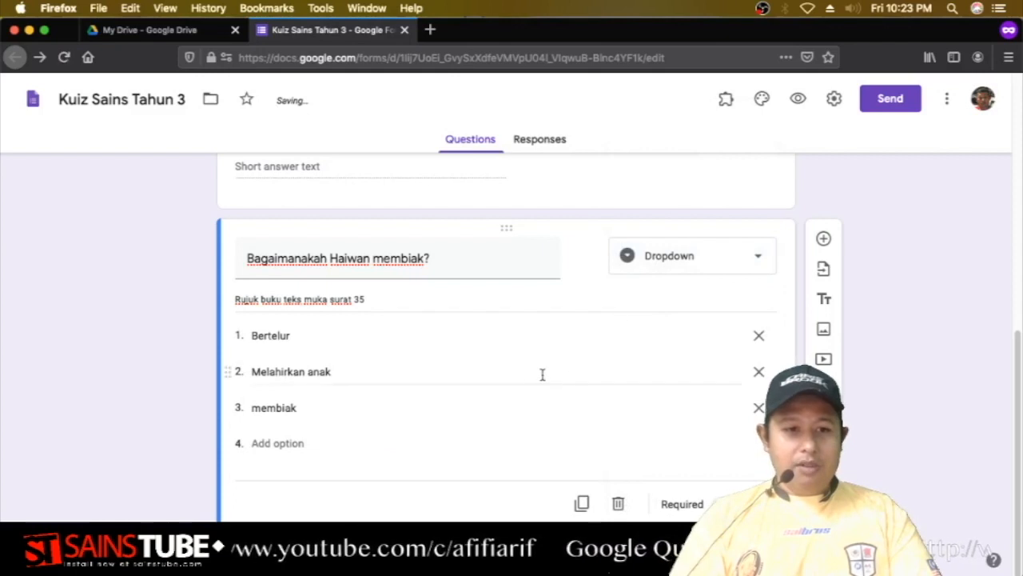
Add the answer options kumpul, anak and zirafah.
{"action": "left_click", "coordinate": [280, 439]}
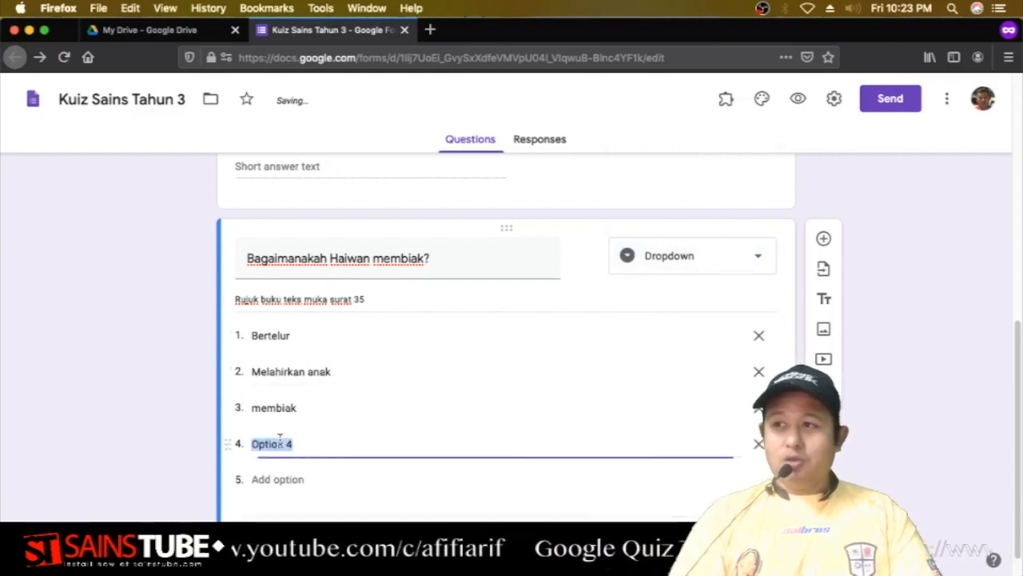
{"action": "type", "text": "kumpul"}
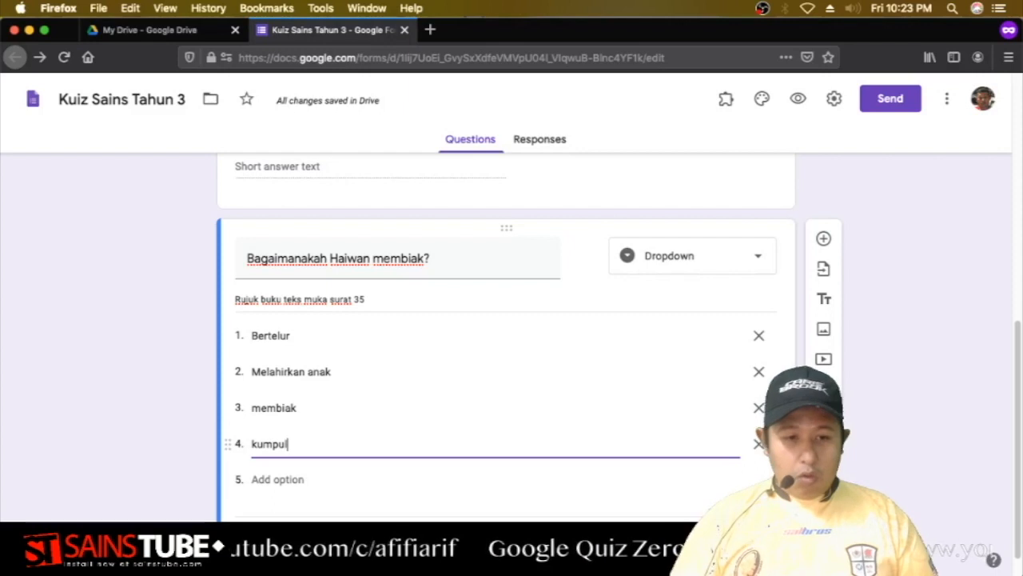
{"action": "key", "text": "Tab"}
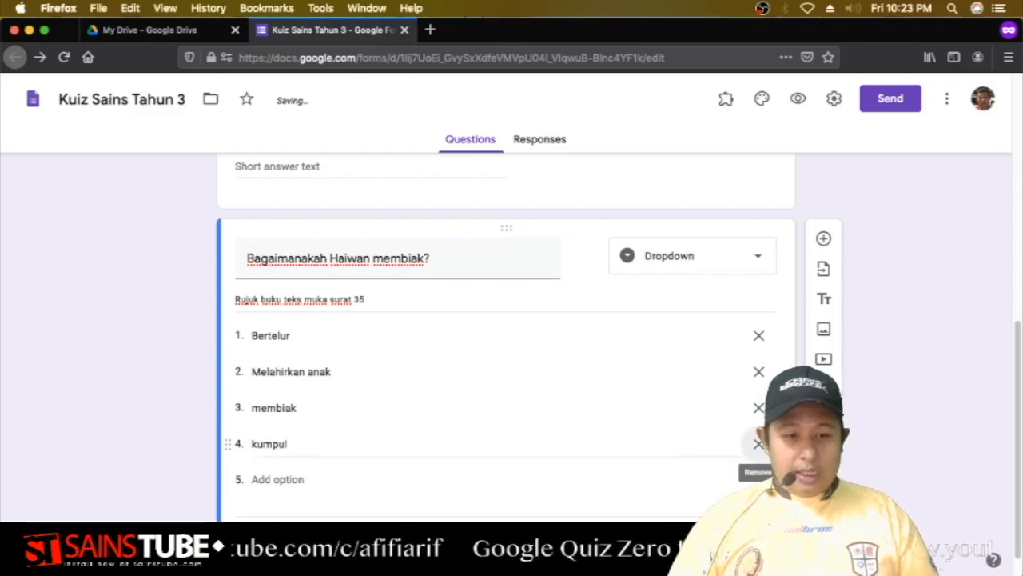
{"action": "left_click", "coordinate": [271, 479]}
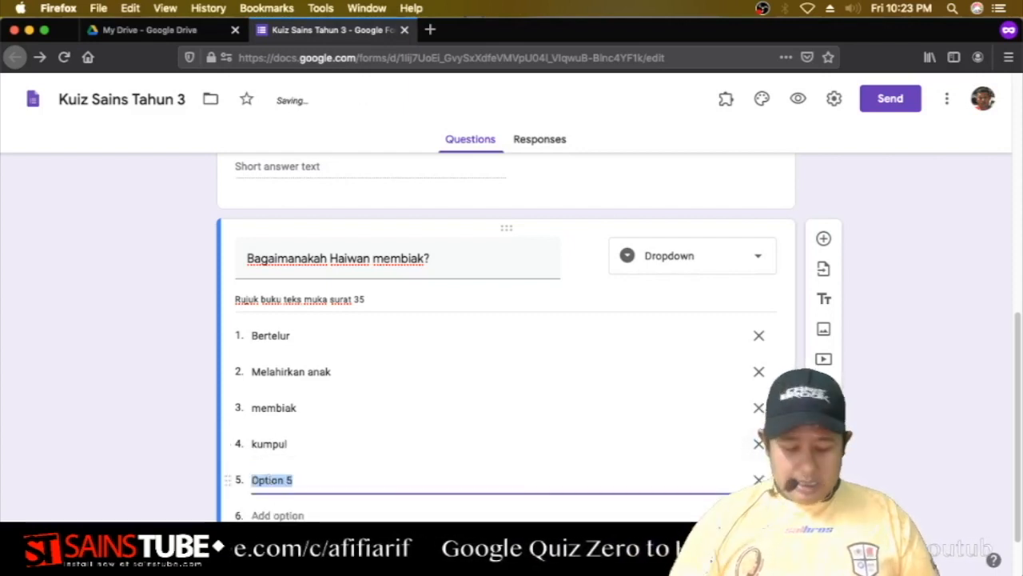
{"action": "type", "text": "anak"}
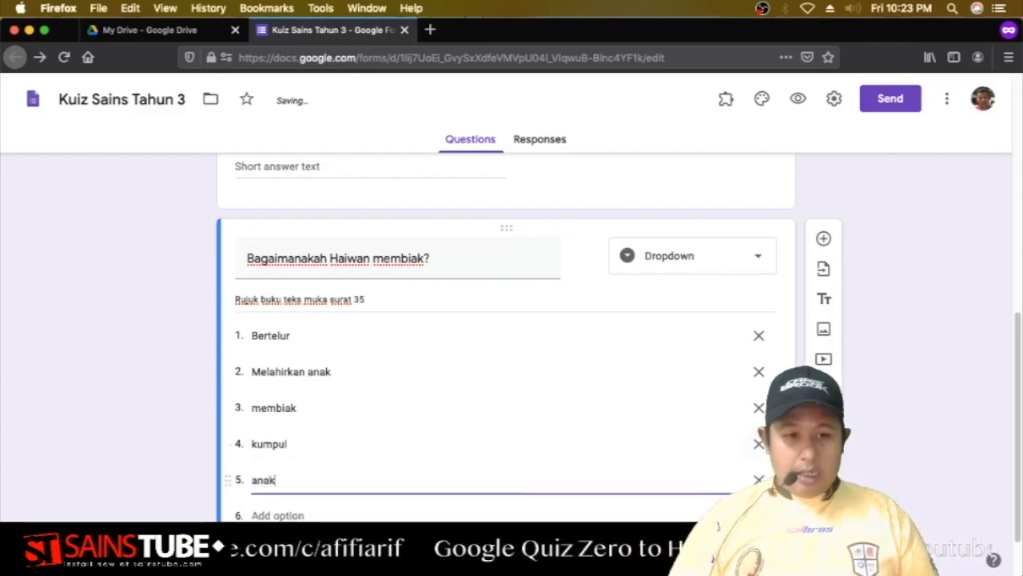
{"action": "left_click", "coordinate": [270, 515]}
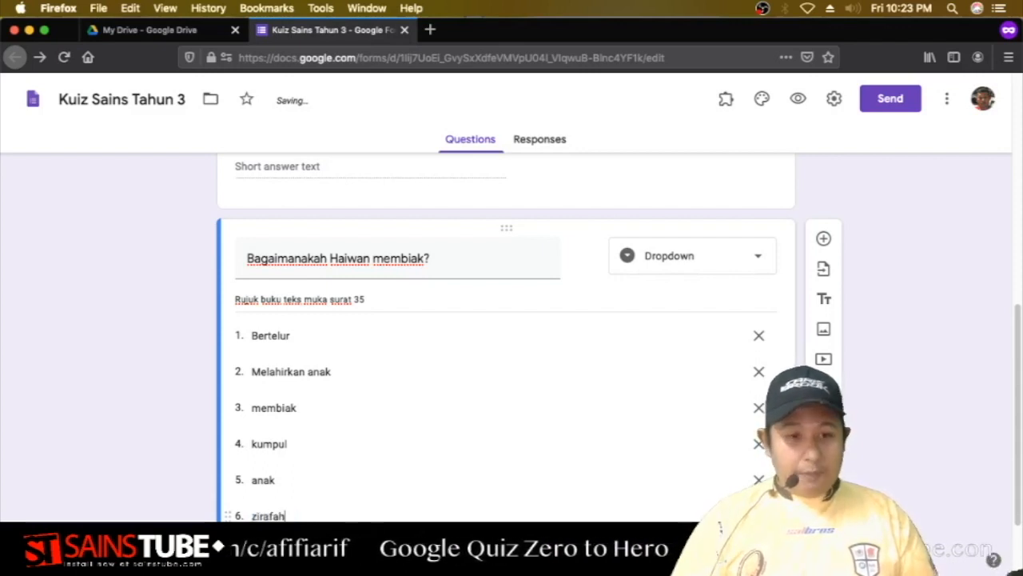
{"action": "type", "text": "zirafah"}
{"action": "scroll", "coordinate": [279, 431], "scroll_direction": "down", "scroll_amount": 3}
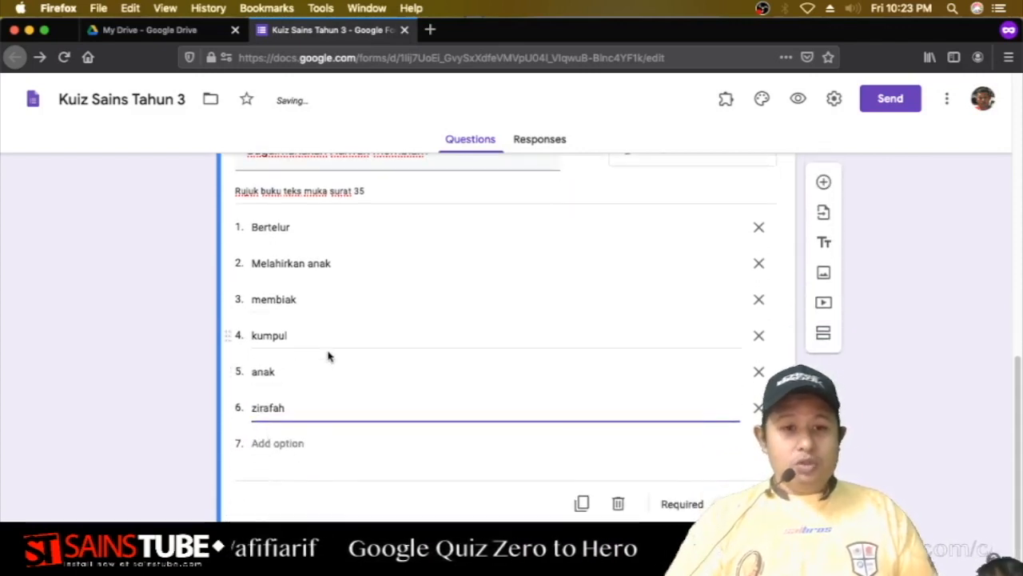
{"action": "scroll", "coordinate": [325, 335], "scroll_direction": "up", "scroll_amount": 2}
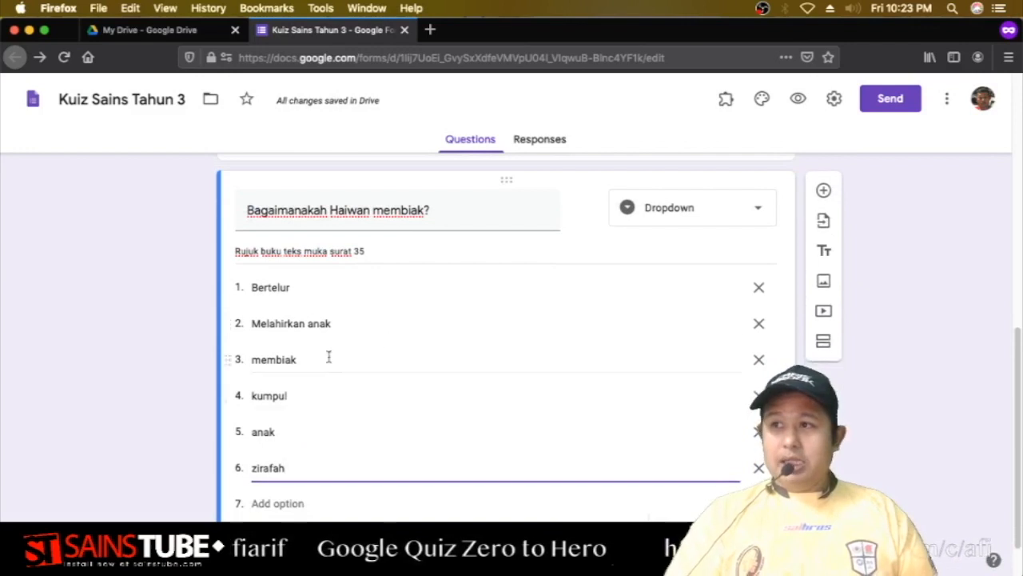
{"action": "left_click", "coordinate": [803, 101]}
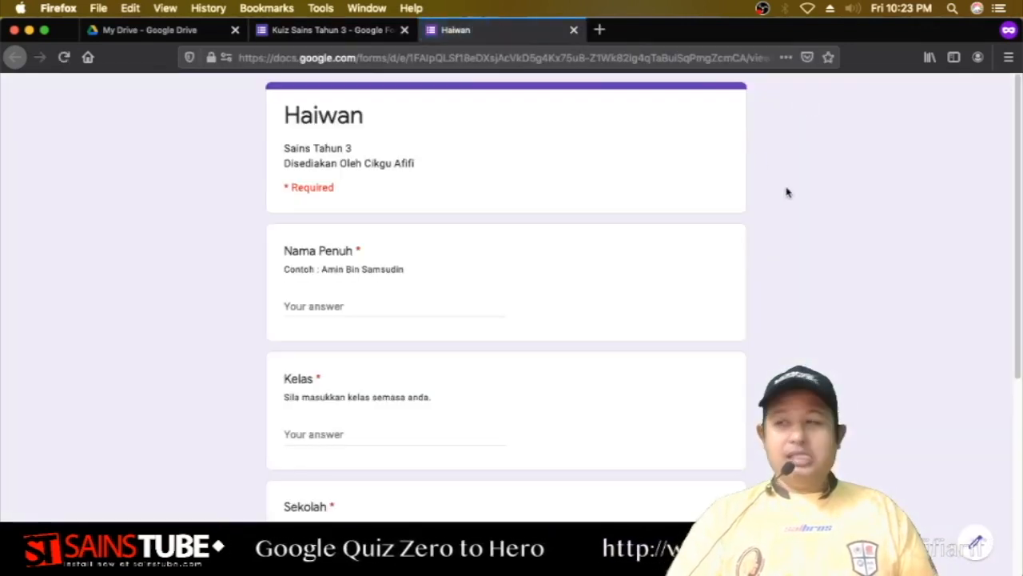
{"action": "scroll", "coordinate": [768, 200], "scroll_direction": "down", "scroll_amount": 4}
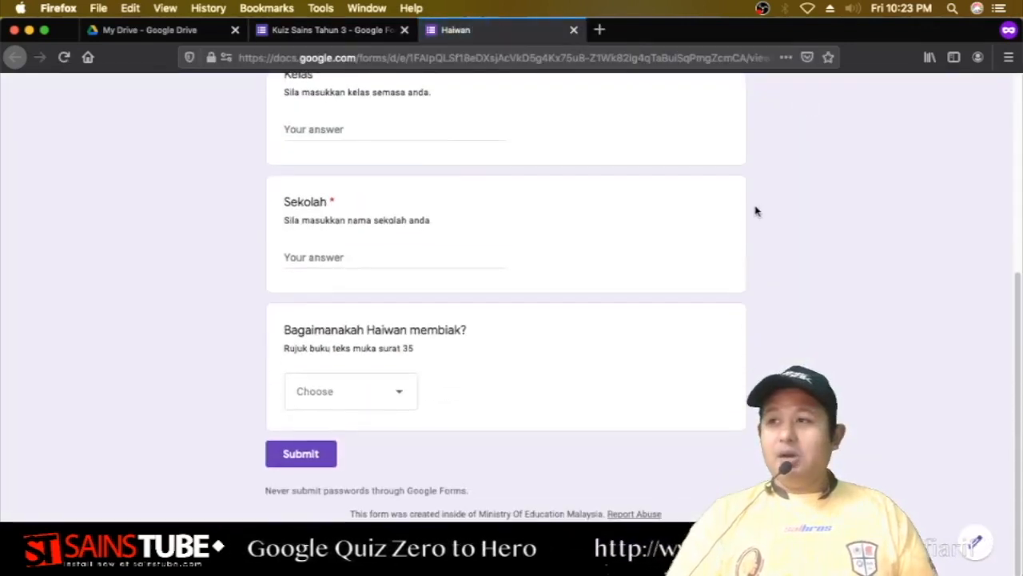
{"action": "left_click", "coordinate": [384, 397]}
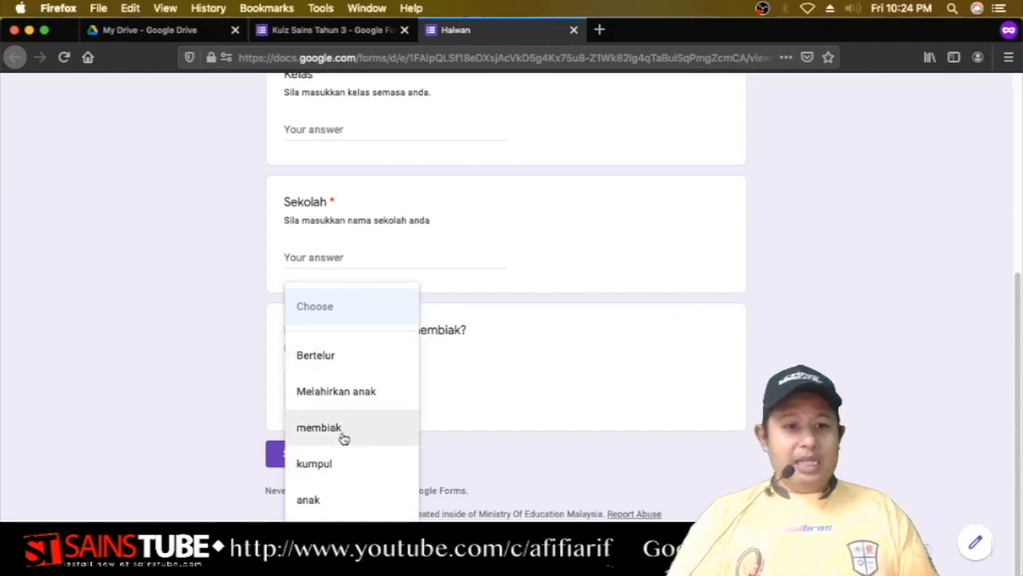
{"action": "left_click", "coordinate": [468, 389]}
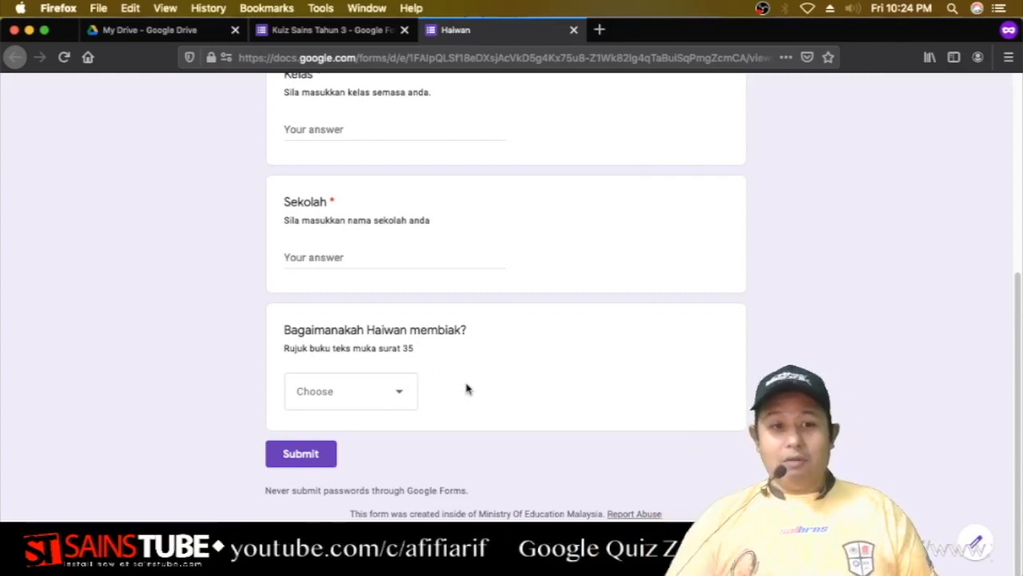
{"action": "left_click", "coordinate": [573, 29]}
Switch the question type back to Multiple choice.
{"action": "scroll", "coordinate": [429, 325], "scroll_direction": "down", "scroll_amount": 1}
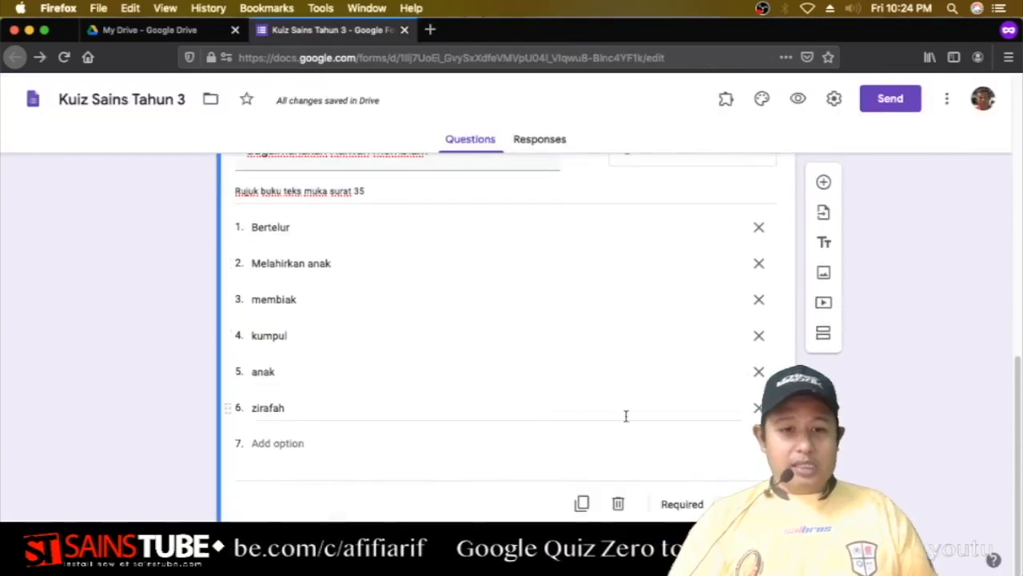
{"action": "scroll", "coordinate": [775, 300], "scroll_direction": "up", "scroll_amount": 2}
{"action": "left_click", "coordinate": [697, 286]}
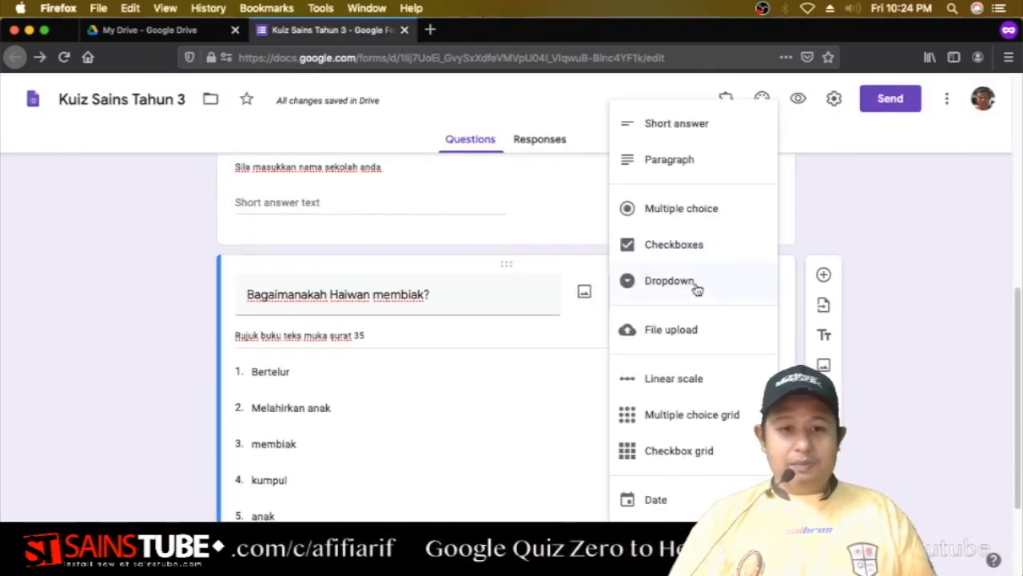
{"action": "left_click", "coordinate": [687, 217]}
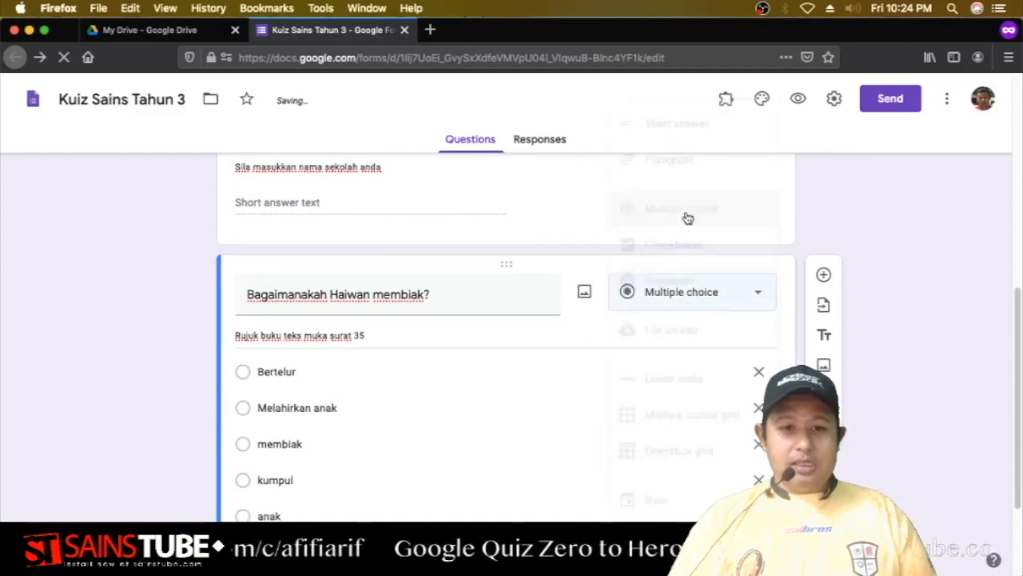
Delete the zirafah, anak and kumpul answers and change the type to Checkboxes.
{"action": "scroll", "coordinate": [559, 336], "scroll_direction": "down", "scroll_amount": 2}
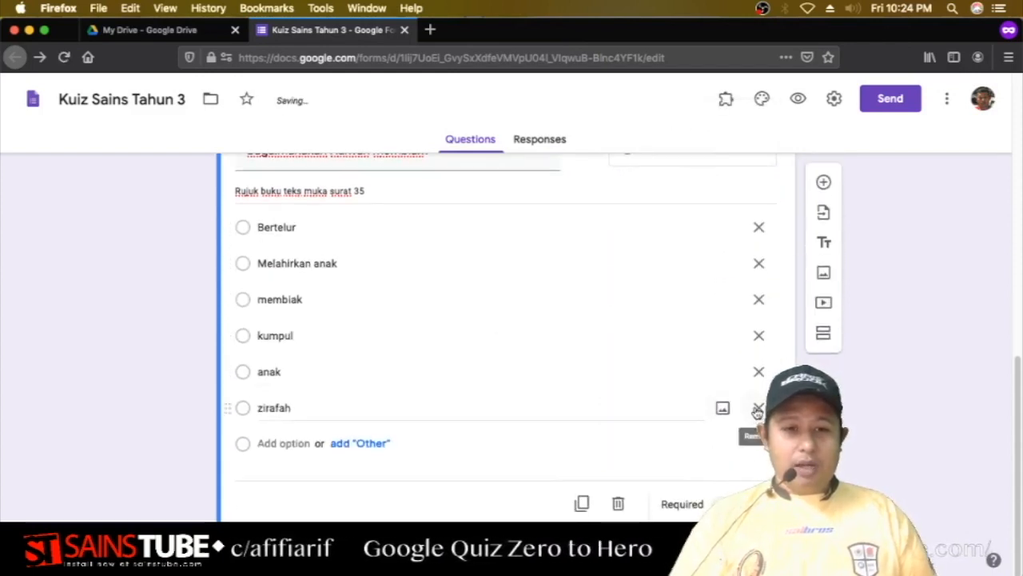
{"action": "left_click_drag", "start_coordinate": [728, 29], "coordinate": [673, 24]}
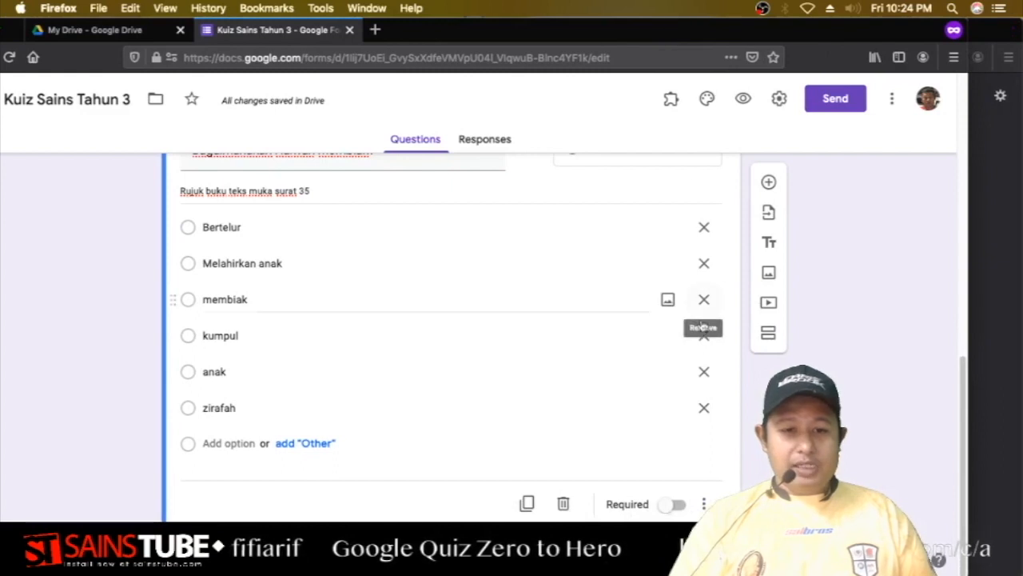
{"action": "left_click", "coordinate": [703, 408]}
{"action": "left_click", "coordinate": [704, 408]}
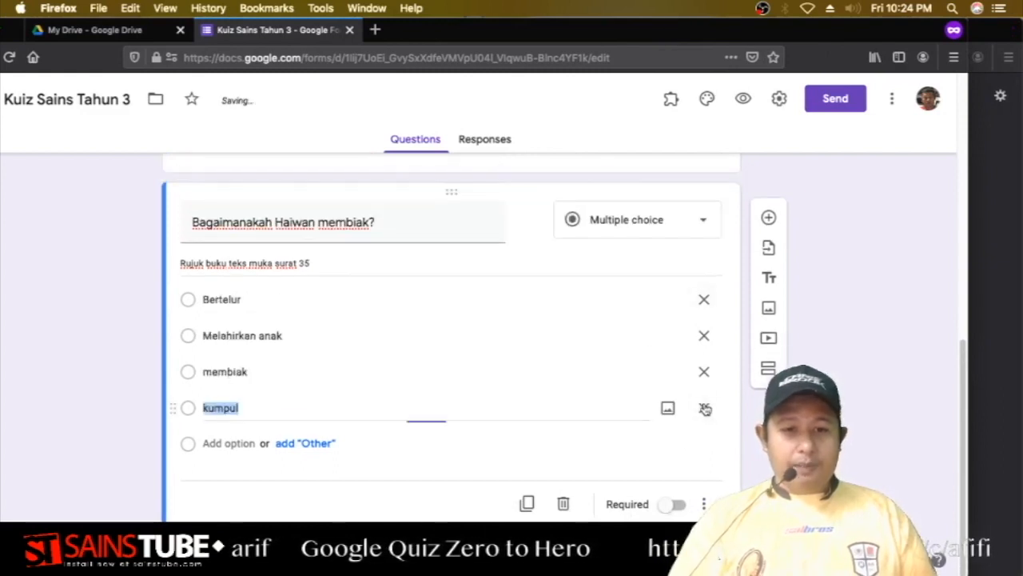
{"action": "left_click", "coordinate": [703, 407]}
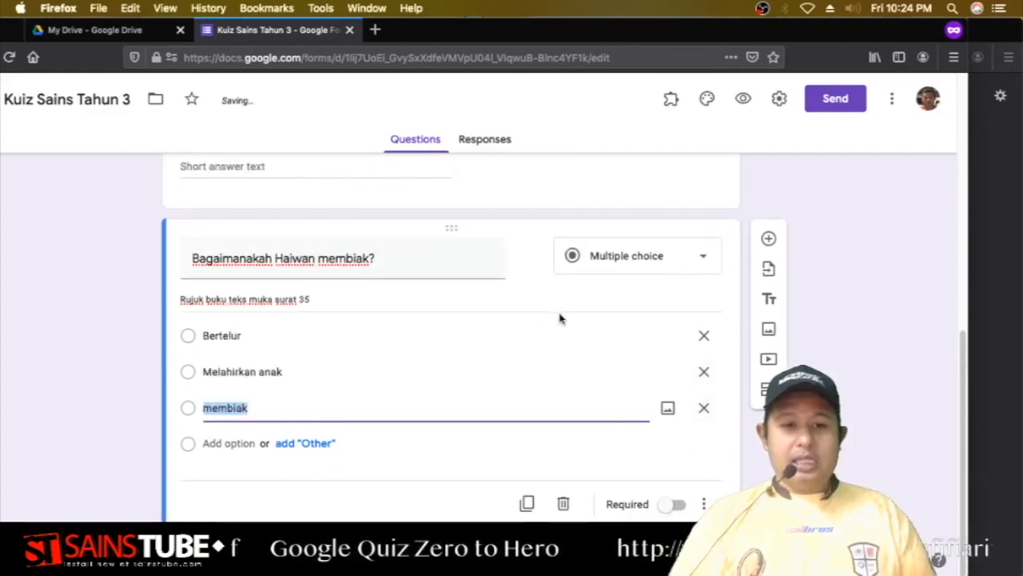
{"action": "left_click", "coordinate": [640, 258]}
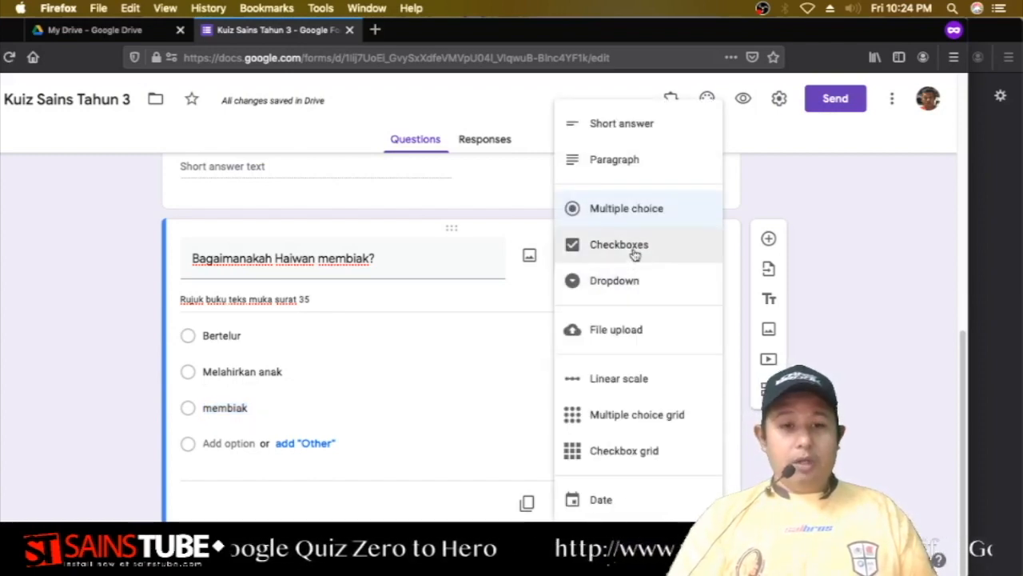
{"action": "left_click", "coordinate": [634, 254]}
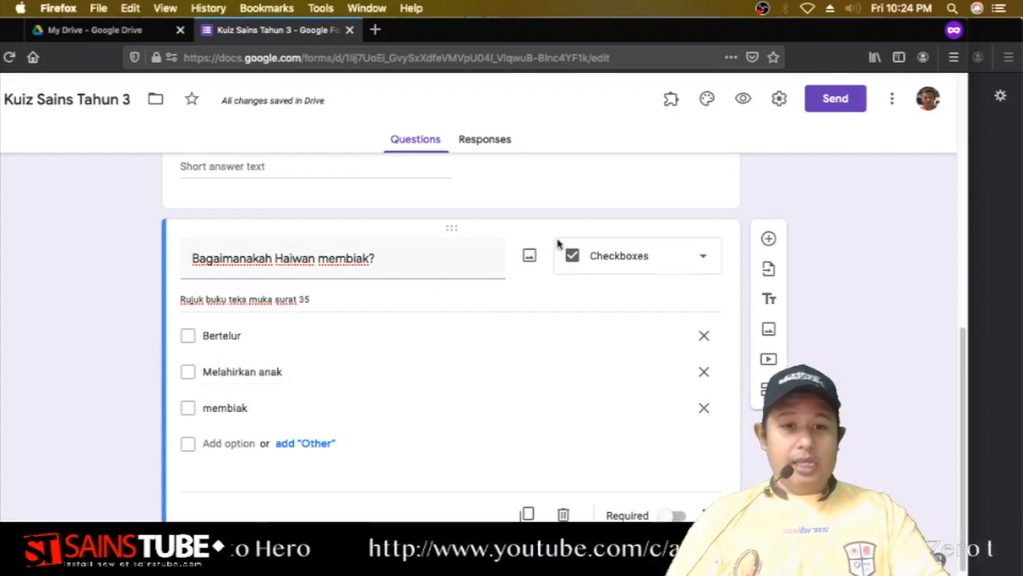
{"action": "left_click", "coordinate": [744, 99]}
{"action": "scroll", "coordinate": [612, 256], "scroll_direction": "down", "scroll_amount": 5}
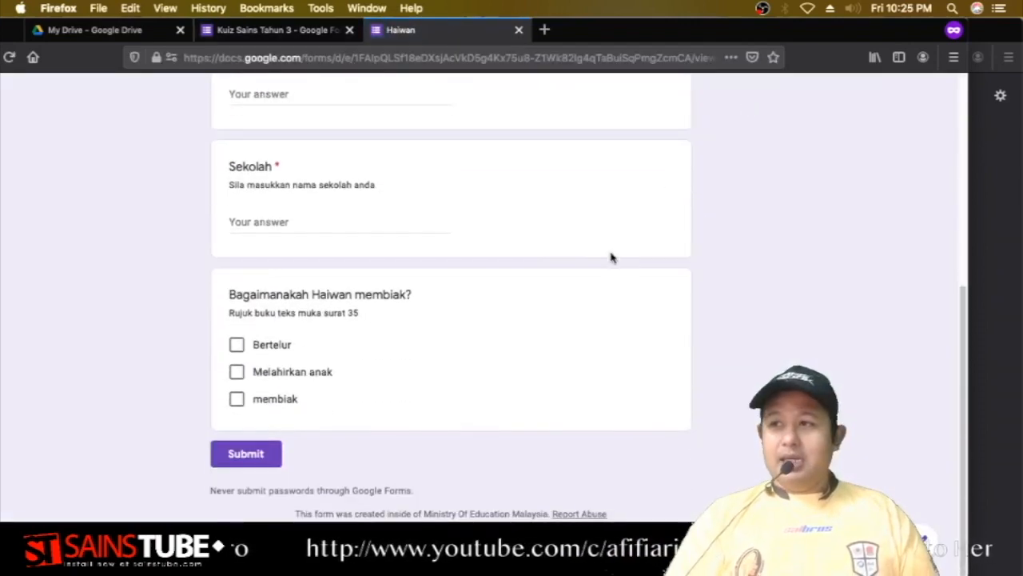
{"action": "left_click", "coordinate": [236, 346]}
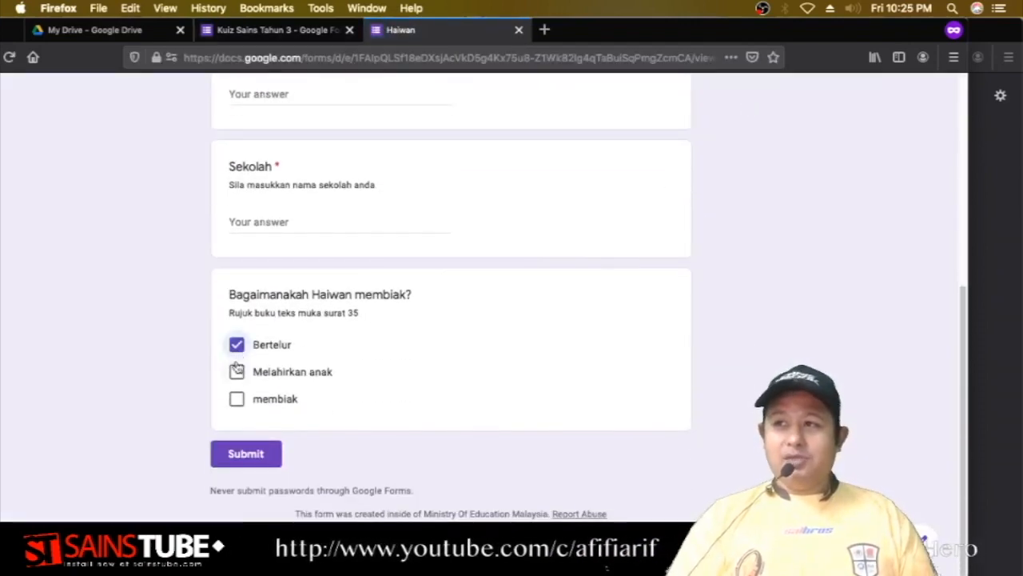
{"action": "left_click", "coordinate": [236, 373]}
{"action": "left_click", "coordinate": [237, 398]}
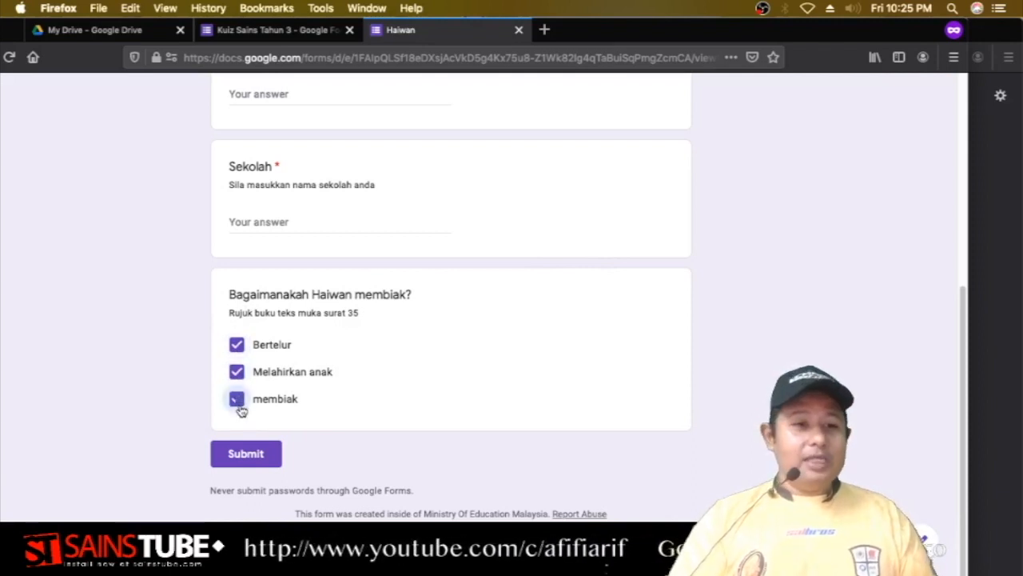
{"action": "left_click", "coordinate": [237, 374]}
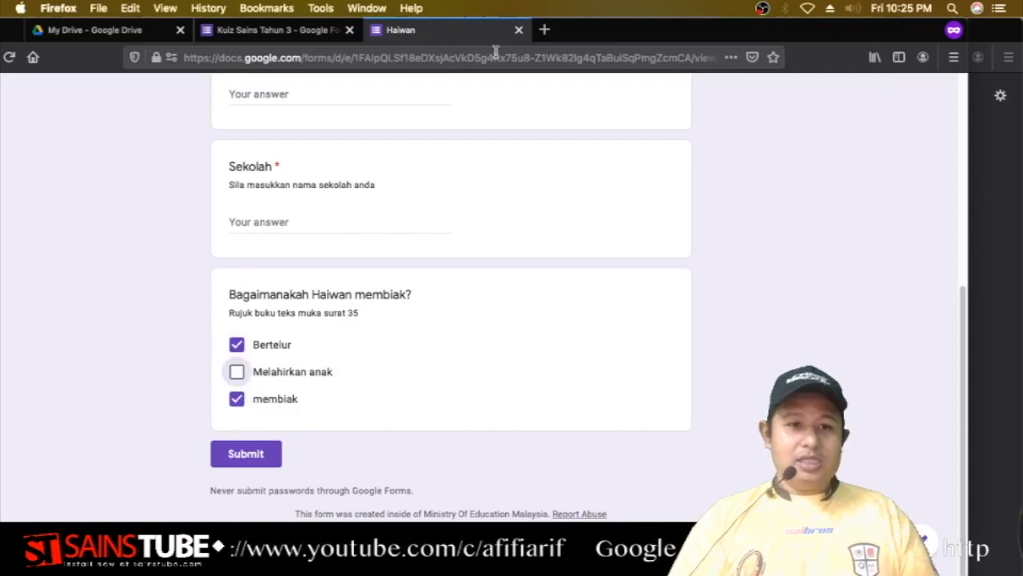
{"action": "left_click", "coordinate": [519, 30]}
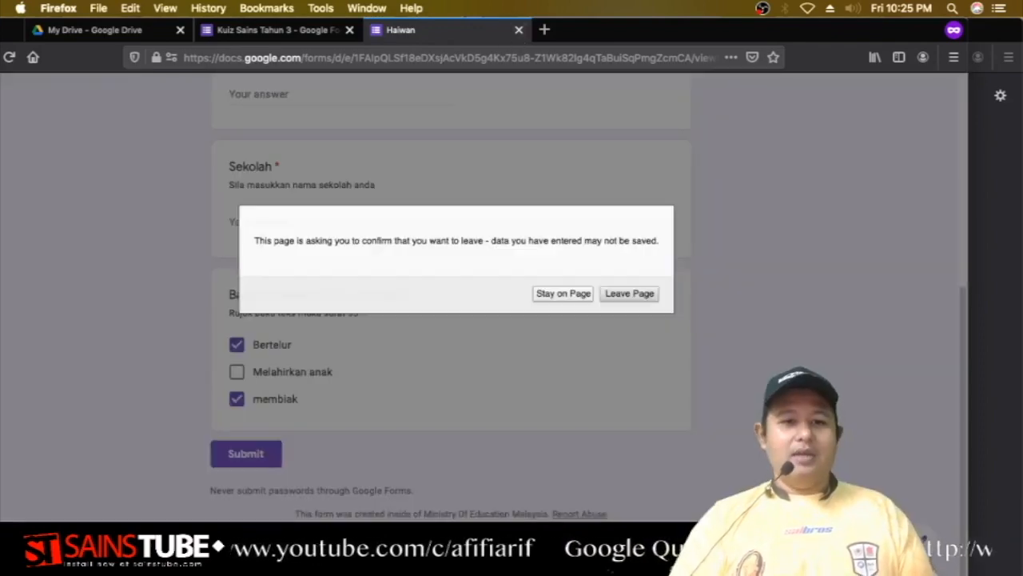
{"action": "left_click", "coordinate": [632, 293]}
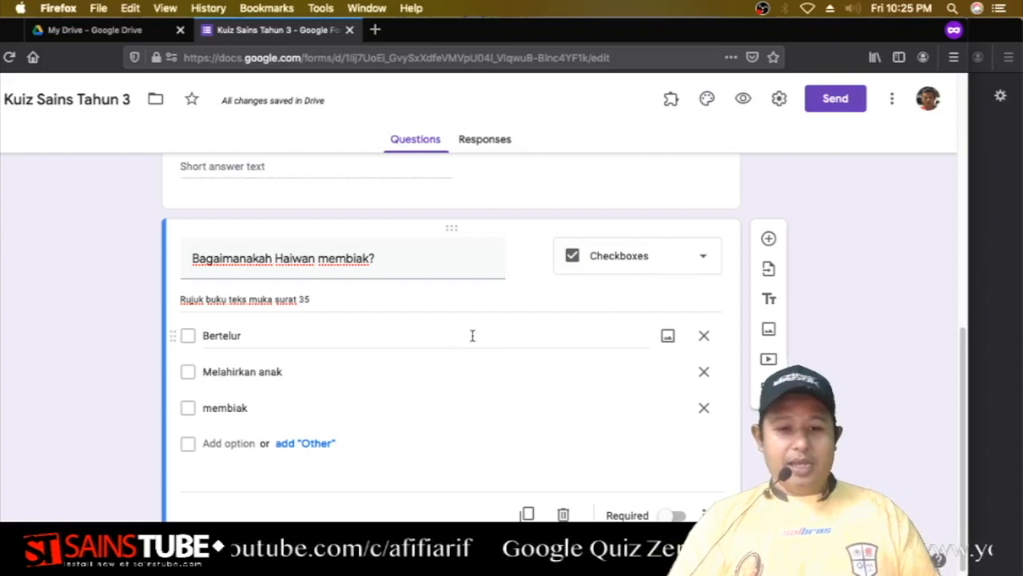
{"action": "scroll", "coordinate": [301, 395], "scroll_direction": "down", "scroll_amount": 1}
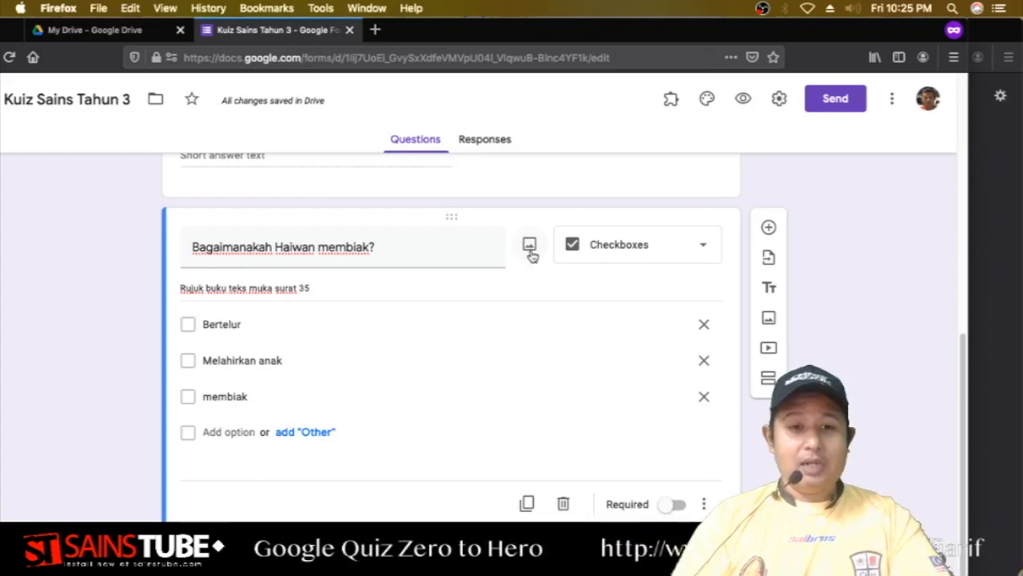
{"action": "left_click", "coordinate": [530, 248]}
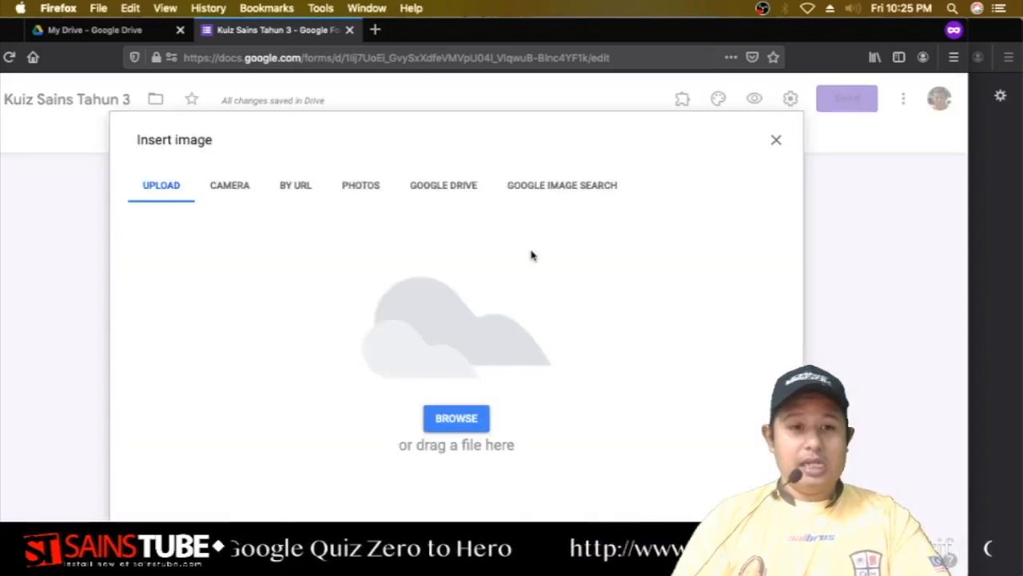
Browse for the frog image file and upload it into the question.
{"action": "left_click", "coordinate": [470, 416]}
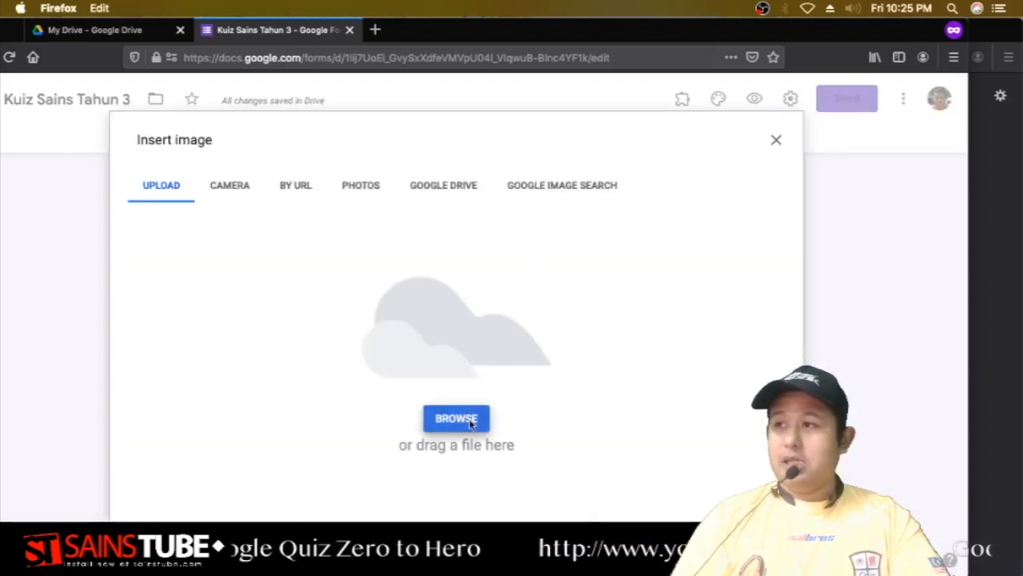
{"action": "key", "text": "Escape"}
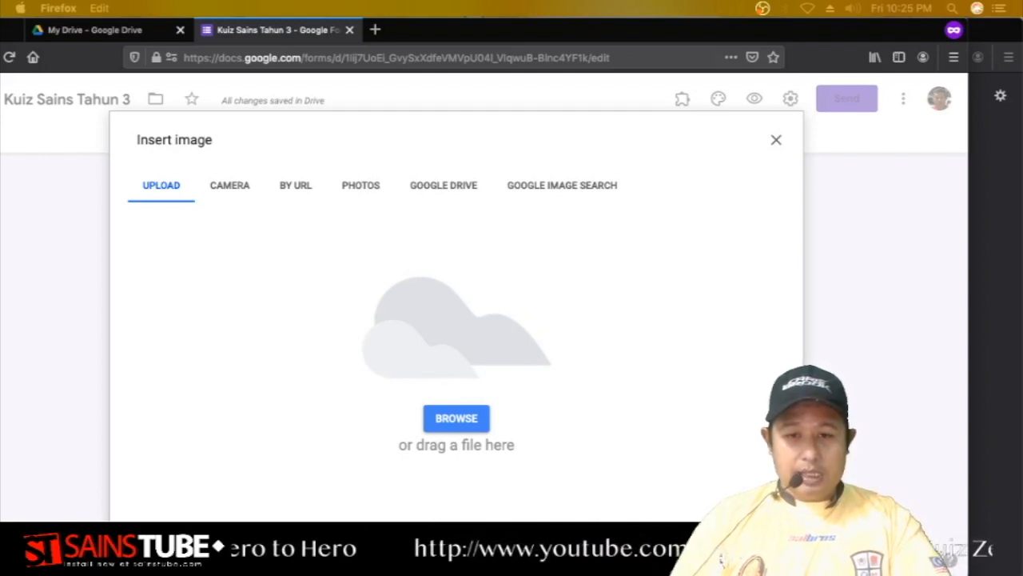
{"action": "key", "text": "Return"}
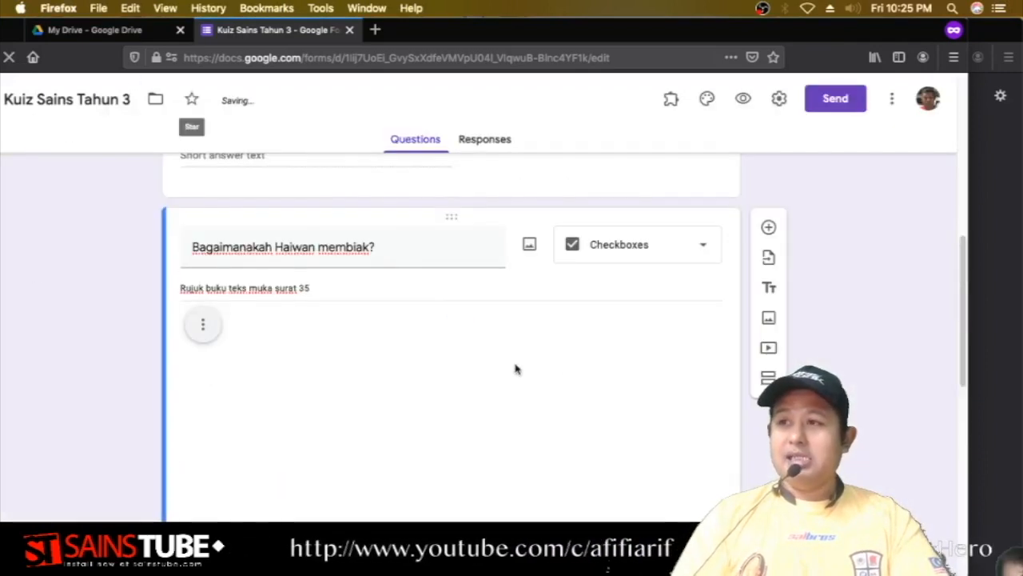
{"action": "scroll", "coordinate": [697, 406], "scroll_direction": "down", "scroll_amount": 3}
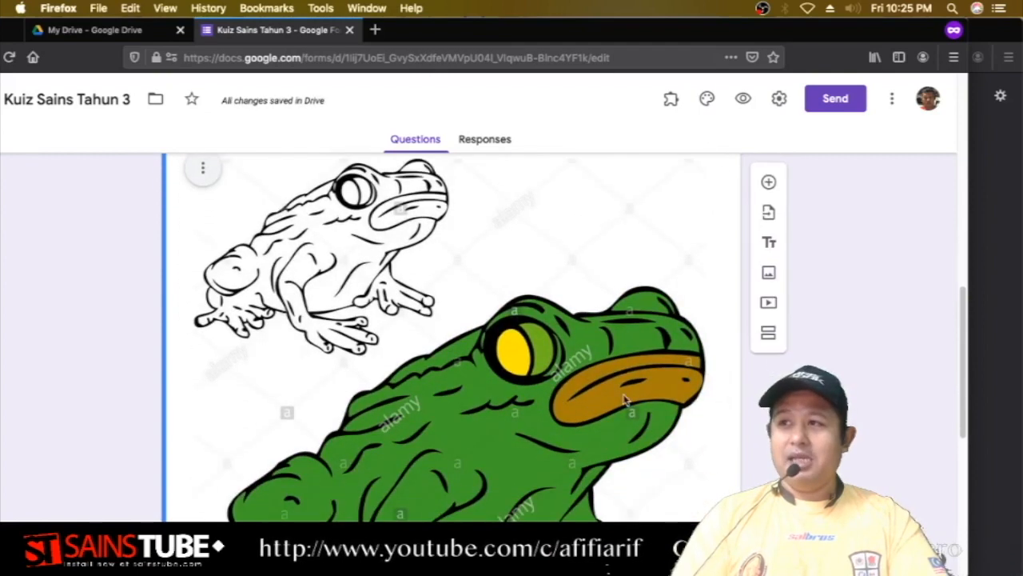
{"action": "scroll", "coordinate": [505, 361], "scroll_direction": "up", "scroll_amount": 3}
{"action": "scroll", "coordinate": [367, 244], "scroll_direction": "down", "scroll_amount": 6}
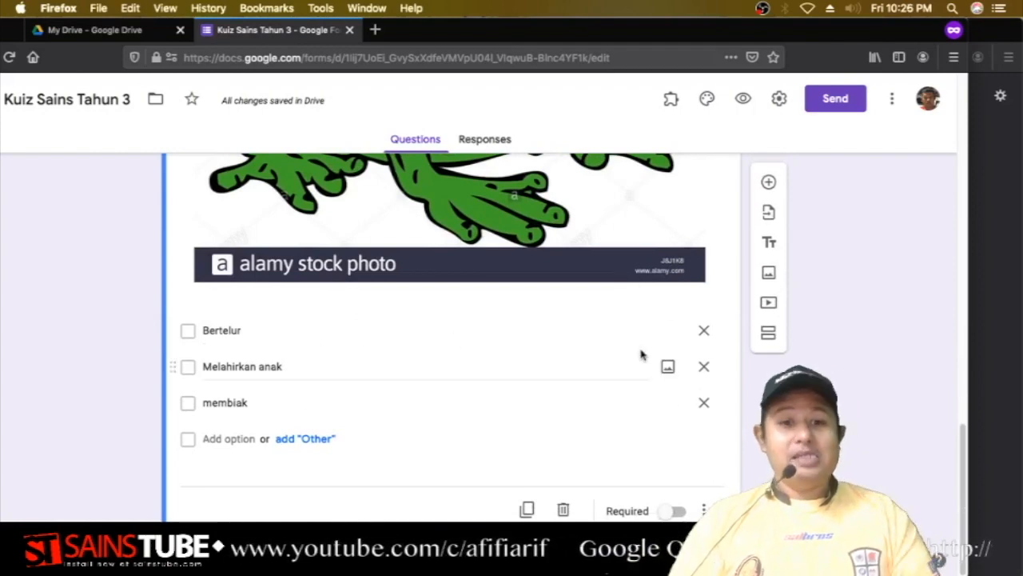
{"action": "left_click", "coordinate": [744, 99]}
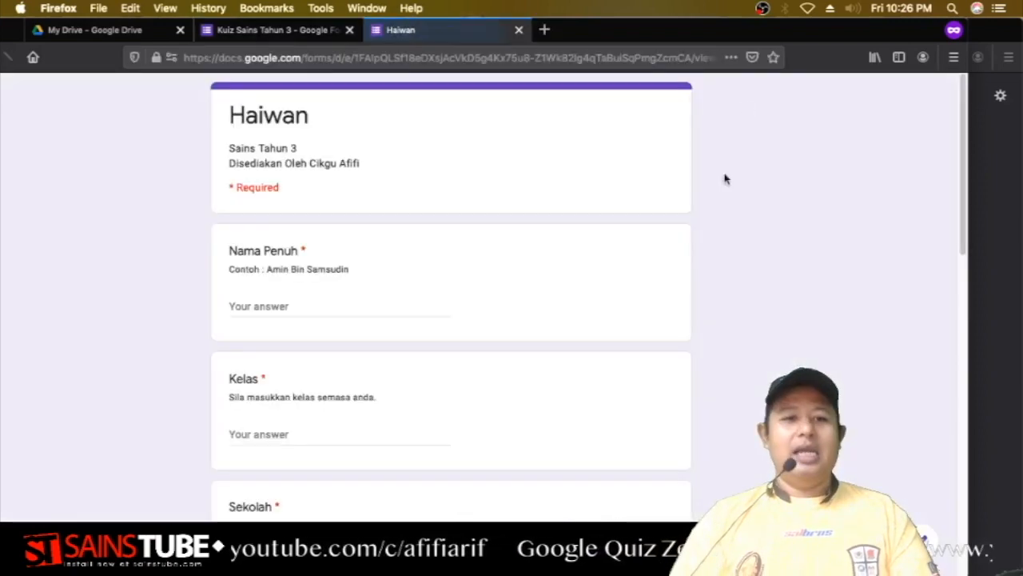
{"action": "scroll", "coordinate": [709, 288], "scroll_direction": "down", "scroll_amount": 5}
{"action": "scroll", "coordinate": [710, 290], "scroll_direction": "down", "scroll_amount": 3}
{"action": "scroll", "coordinate": [710, 289], "scroll_direction": "up", "scroll_amount": 2}
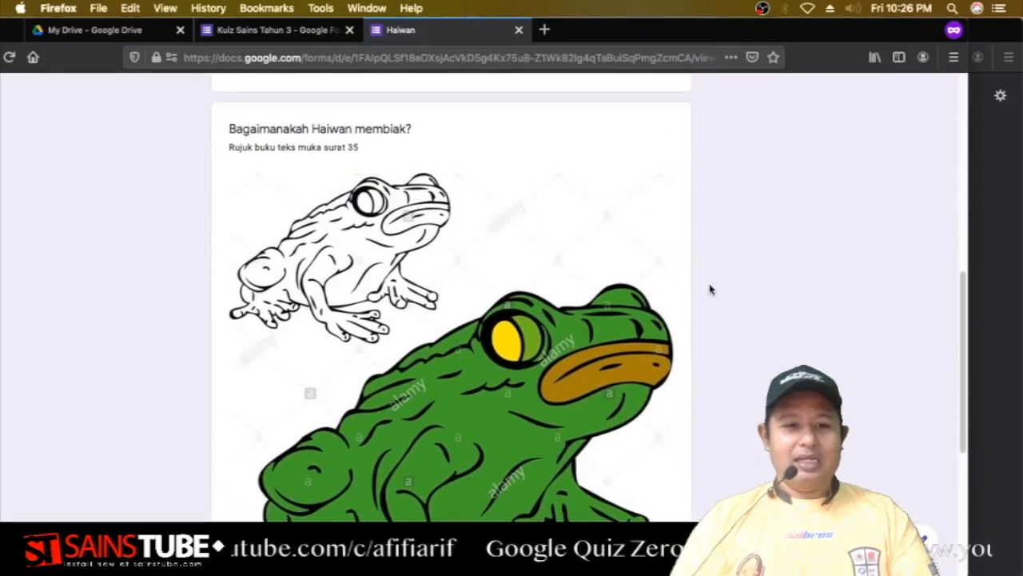
{"action": "scroll", "coordinate": [710, 290], "scroll_direction": "down", "scroll_amount": 2}
{"action": "scroll", "coordinate": [711, 290], "scroll_direction": "up", "scroll_amount": 2}
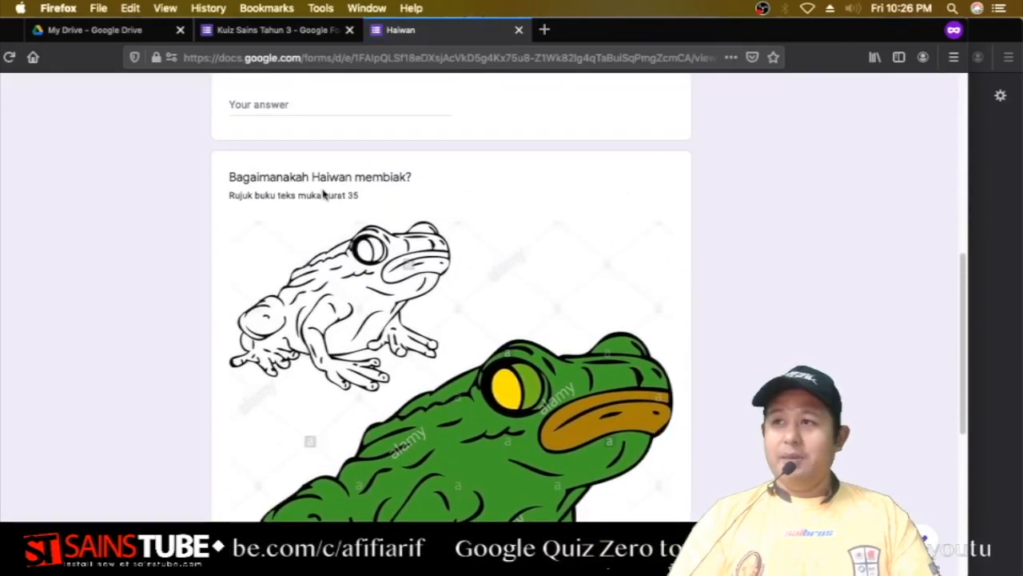
{"action": "scroll", "coordinate": [324, 194], "scroll_direction": "down", "scroll_amount": 5}
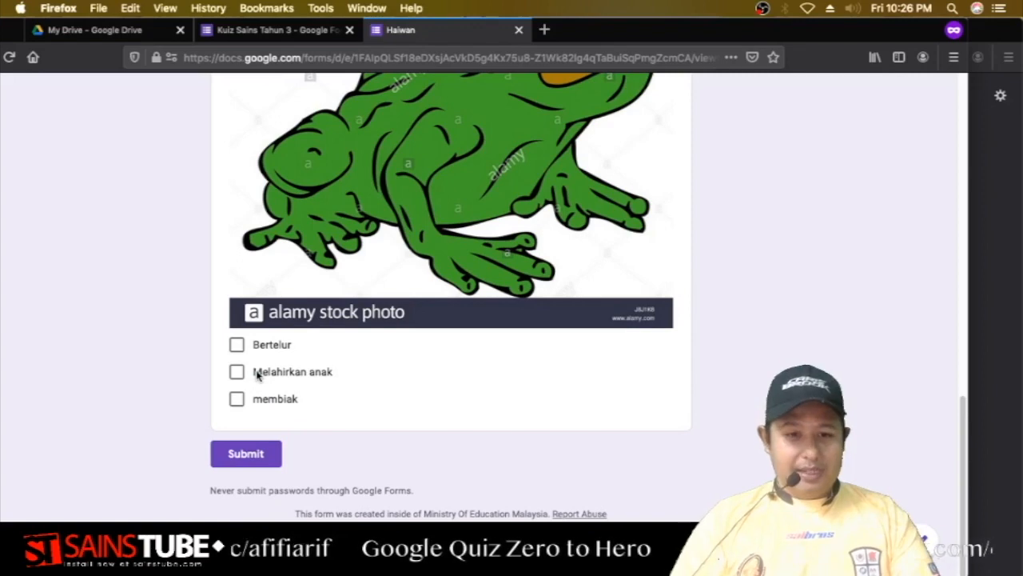
{"action": "scroll", "coordinate": [440, 416], "scroll_direction": "up", "scroll_amount": 10}
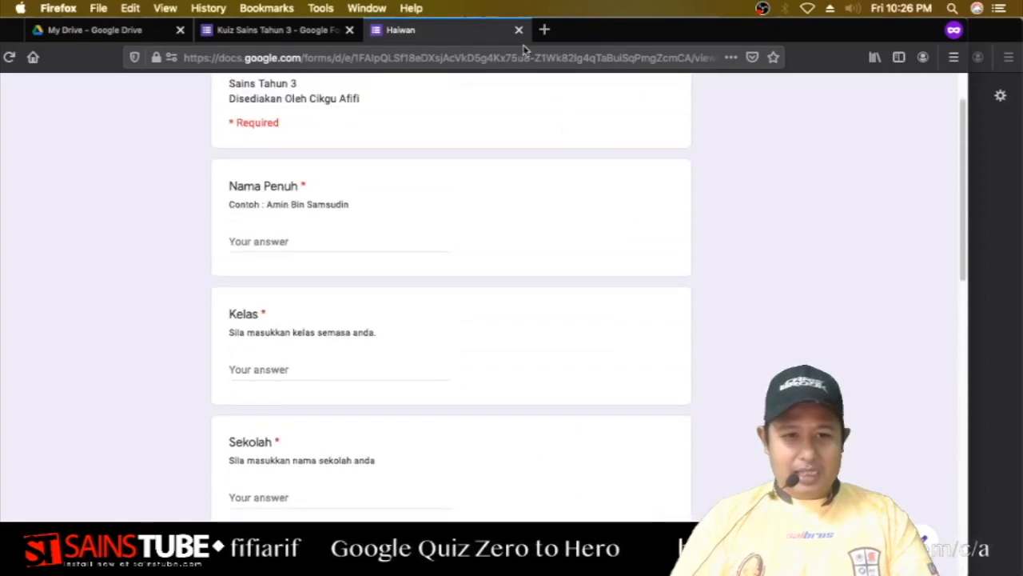
{"action": "left_click", "coordinate": [519, 30]}
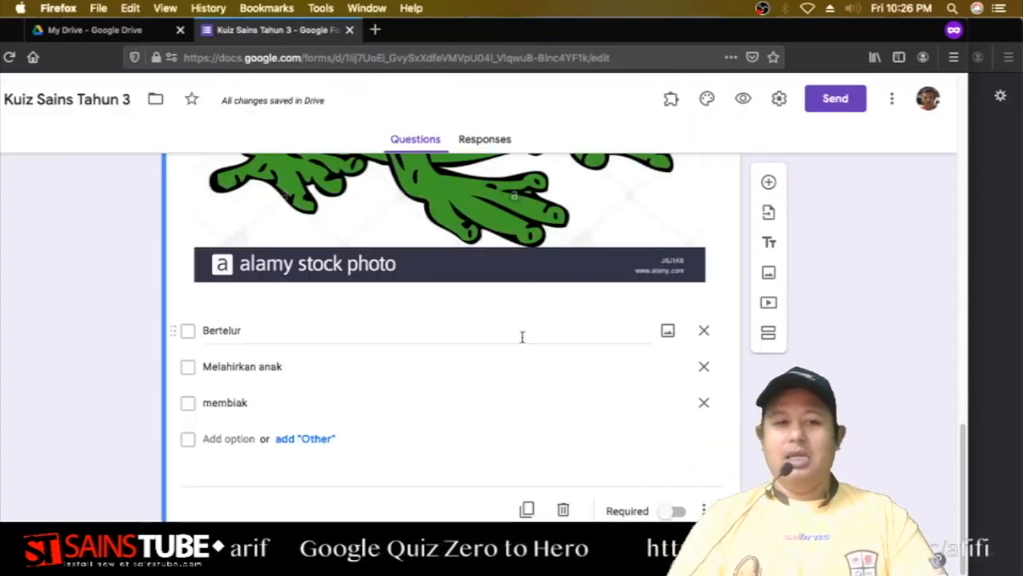
Add a new blank question after the frog question.
{"action": "scroll", "coordinate": [575, 351], "scroll_direction": "up", "scroll_amount": 2}
{"action": "scroll", "coordinate": [581, 358], "scroll_direction": "up", "scroll_amount": 5}
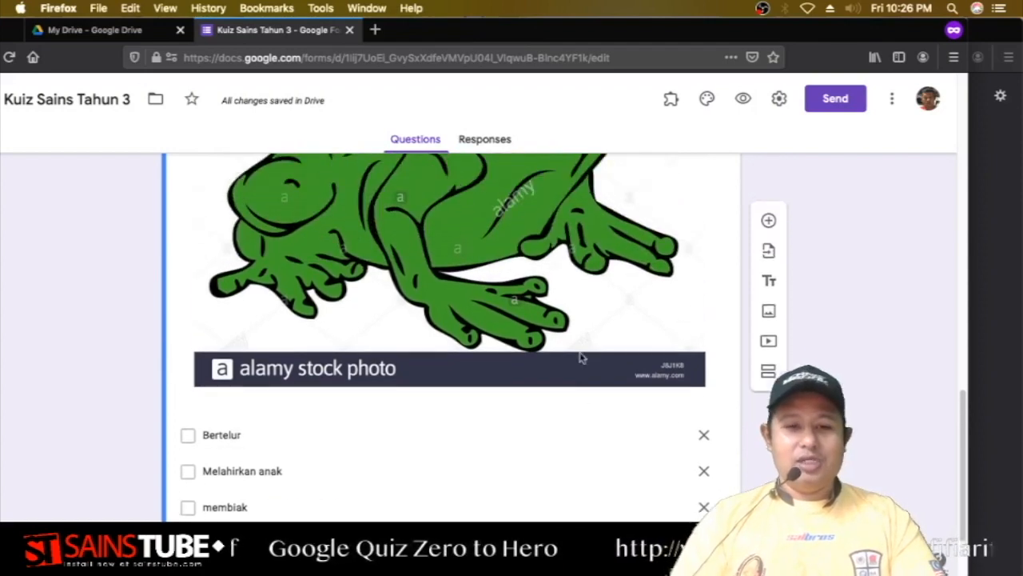
{"action": "scroll", "coordinate": [581, 358], "scroll_direction": "up", "scroll_amount": 2}
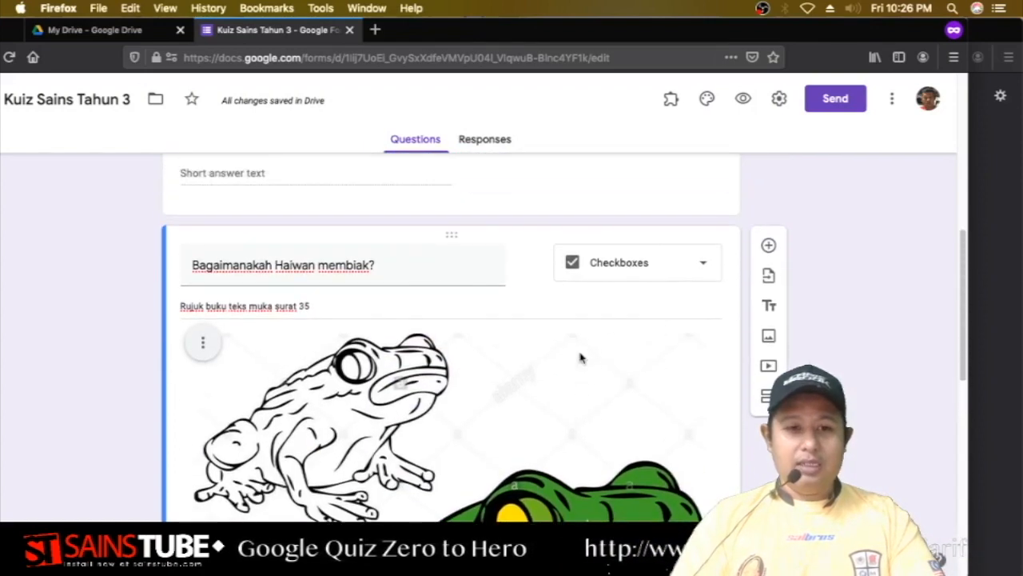
{"action": "scroll", "coordinate": [581, 358], "scroll_direction": "down", "scroll_amount": 10}
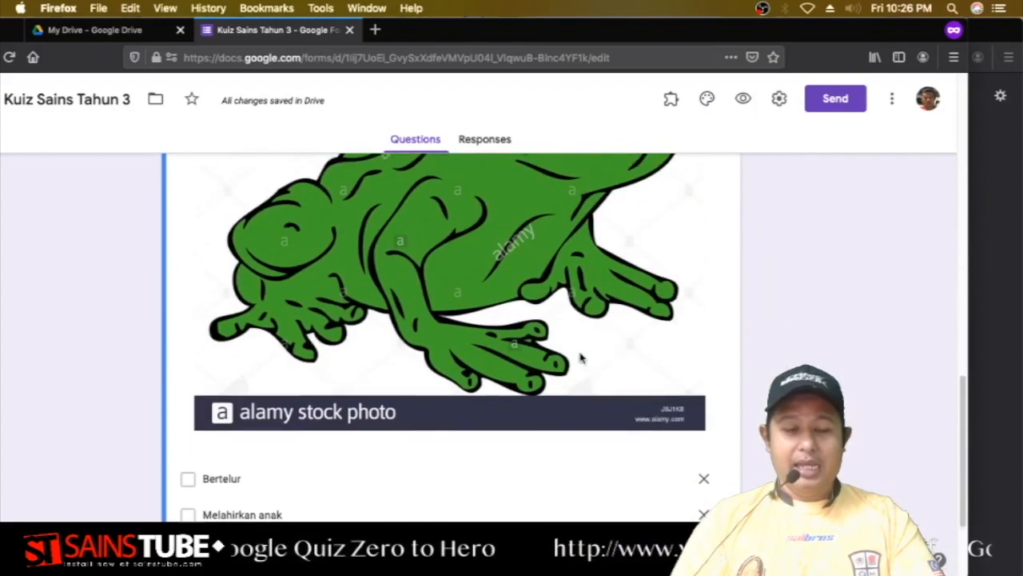
{"action": "scroll", "coordinate": [581, 358], "scroll_direction": "up", "scroll_amount": 5}
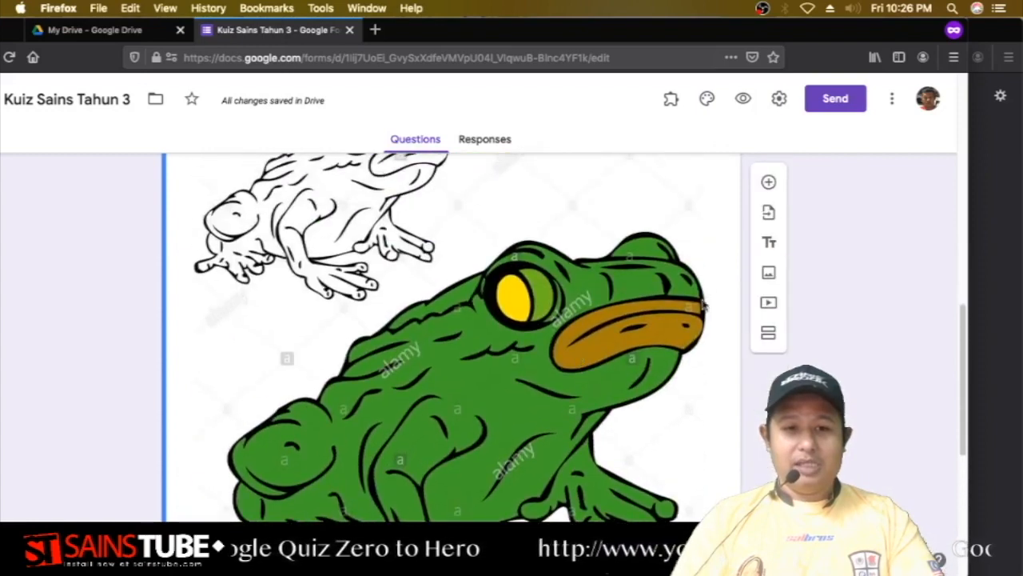
{"action": "left_click", "coordinate": [768, 182]}
Prefix the frog question's title with '1.'.
{"action": "scroll", "coordinate": [671, 302], "scroll_direction": "up", "scroll_amount": 5}
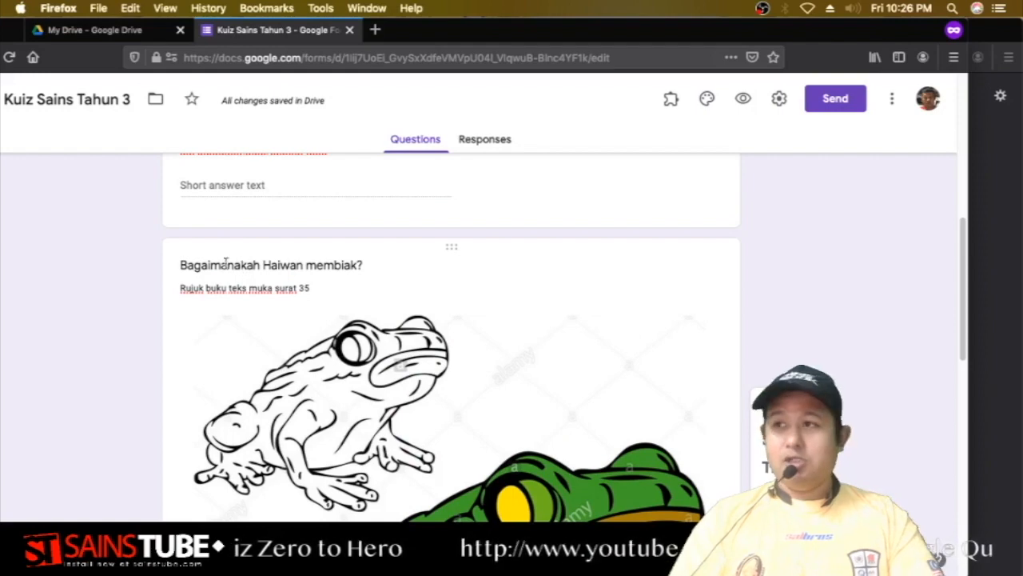
{"action": "left_click", "coordinate": [186, 270]}
{"action": "left_click", "coordinate": [189, 277]}
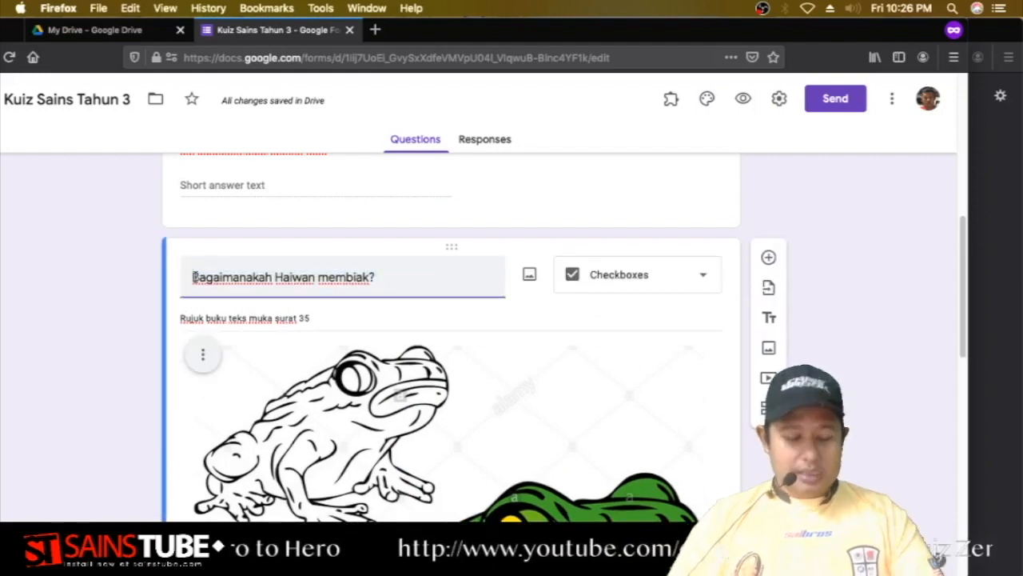
{"action": "type", "text": "1."}
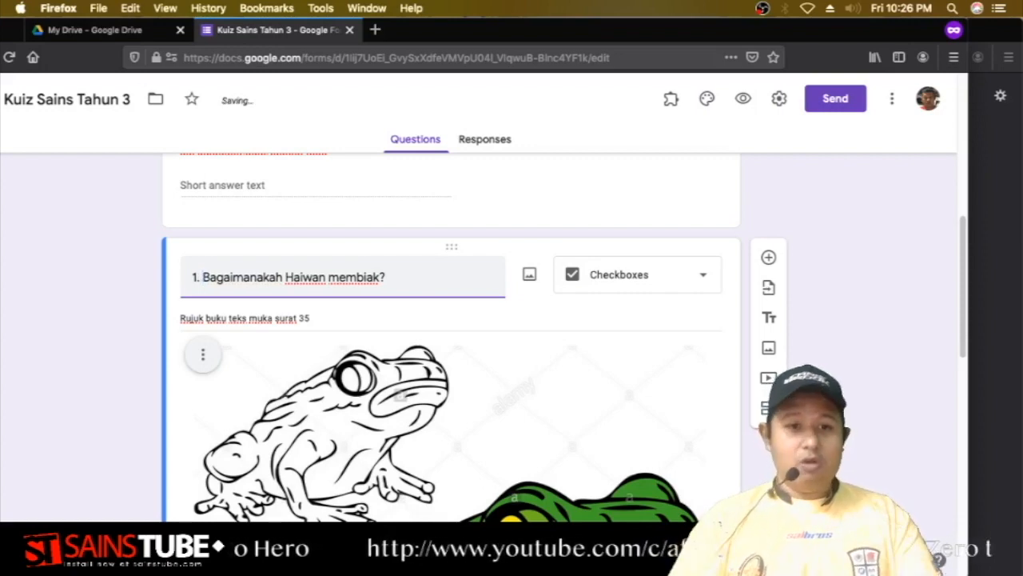
{"action": "scroll", "coordinate": [846, 304], "scroll_direction": "down", "scroll_amount": 5}
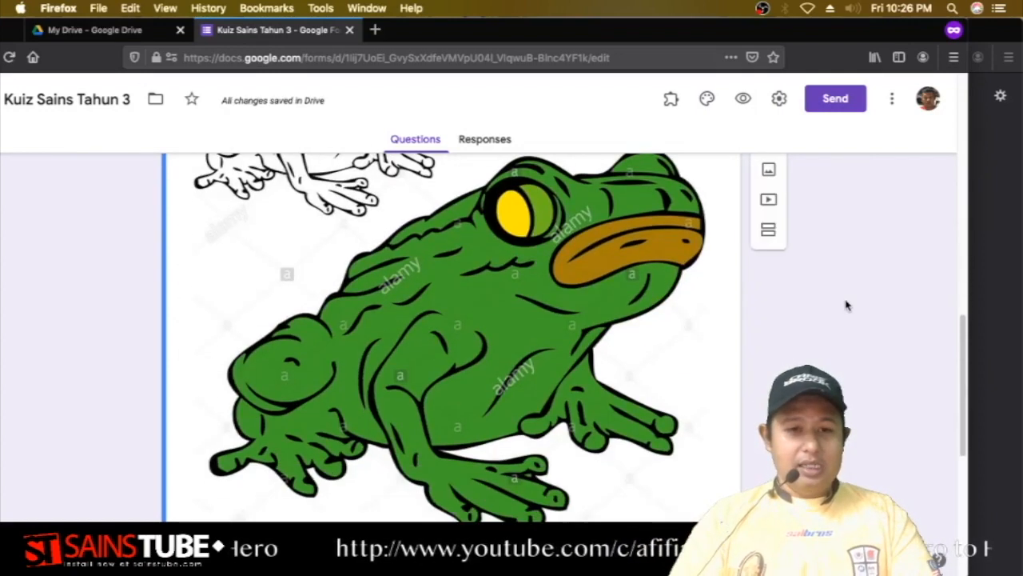
{"action": "scroll", "coordinate": [848, 305], "scroll_direction": "down", "scroll_amount": 2}
Title the new question '2.' and switch on Required for the frog question.
{"action": "left_click", "coordinate": [466, 454]}
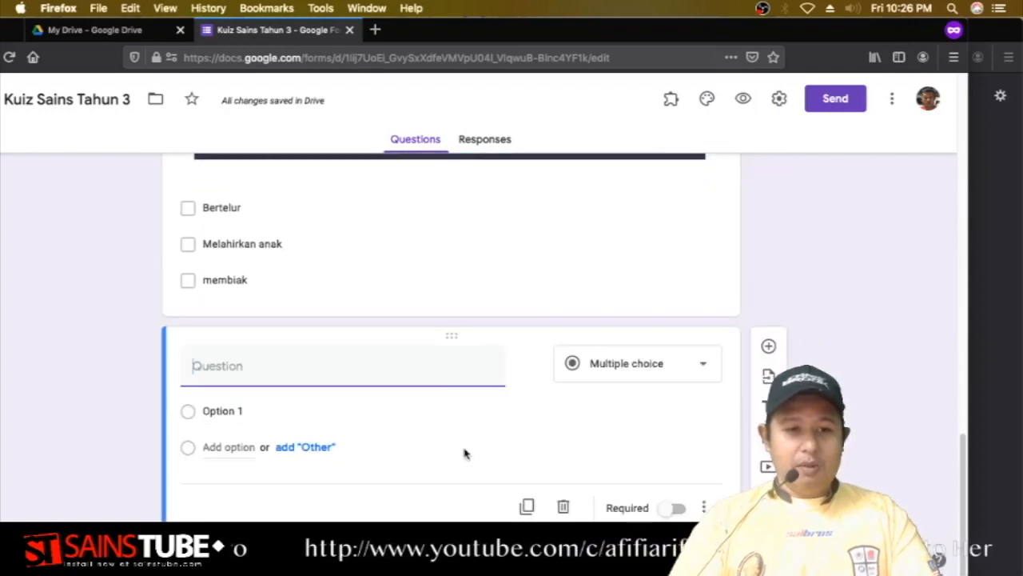
{"action": "type", "text": "2."}
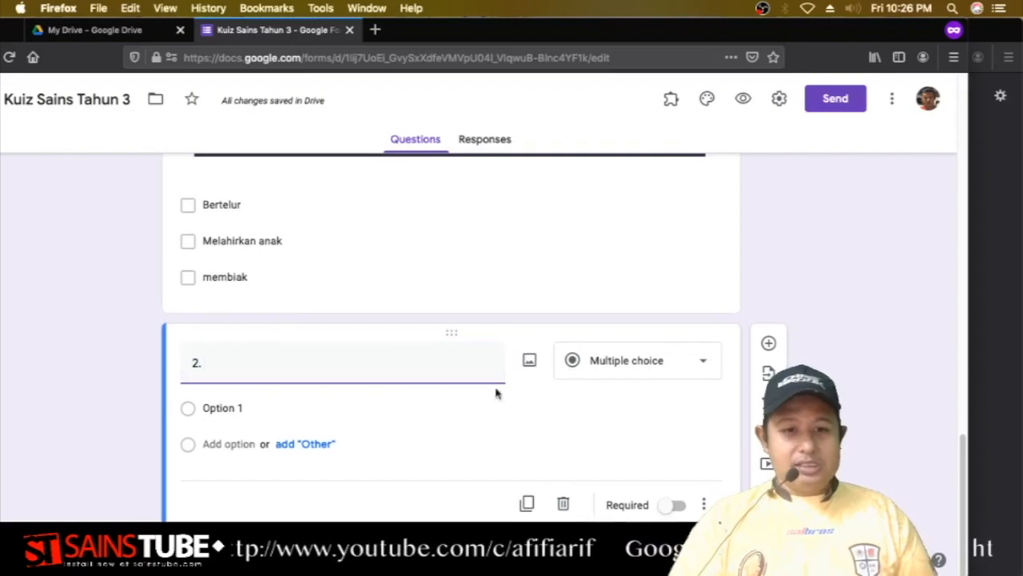
{"action": "left_click", "coordinate": [524, 238]}
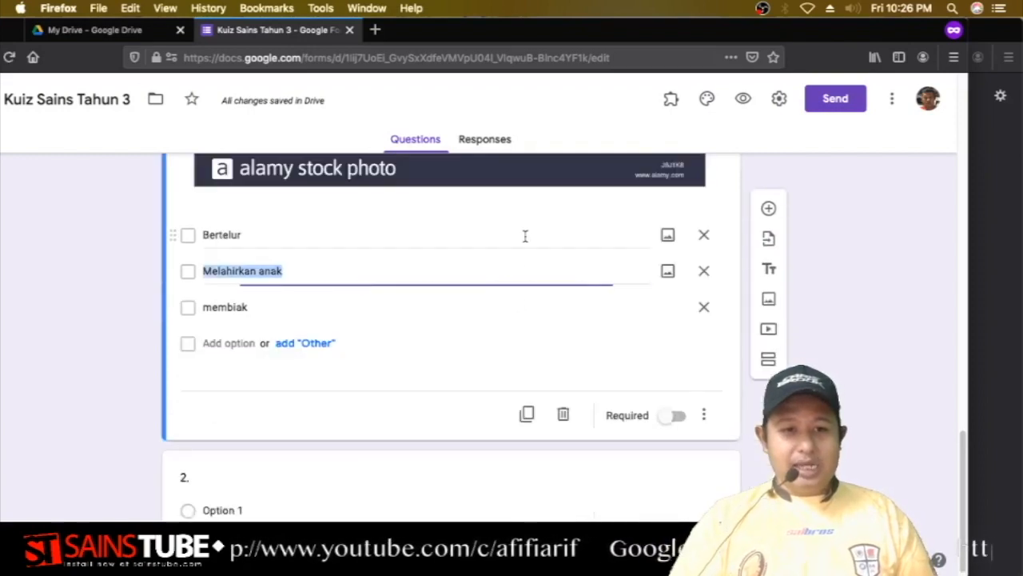
{"action": "left_click", "coordinate": [675, 416]}
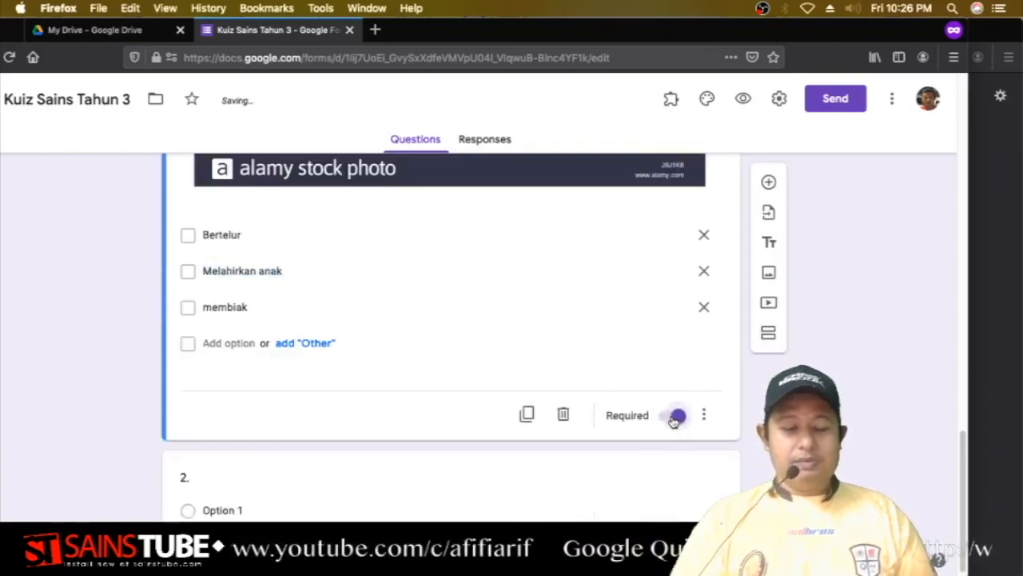
{"action": "scroll", "coordinate": [637, 395], "scroll_direction": "up", "scroll_amount": 5}
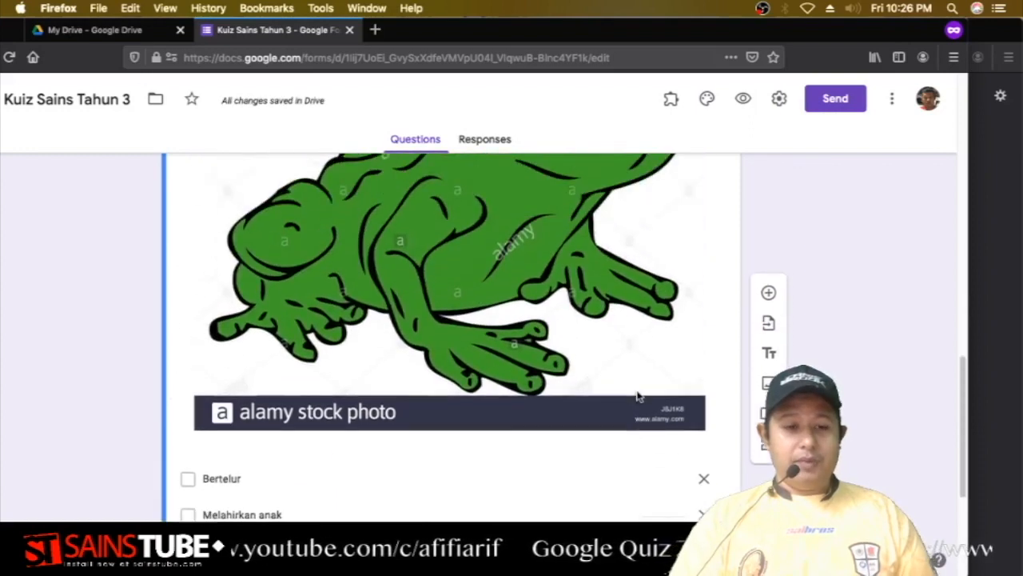
{"action": "scroll", "coordinate": [628, 391], "scroll_direction": "up", "scroll_amount": 1}
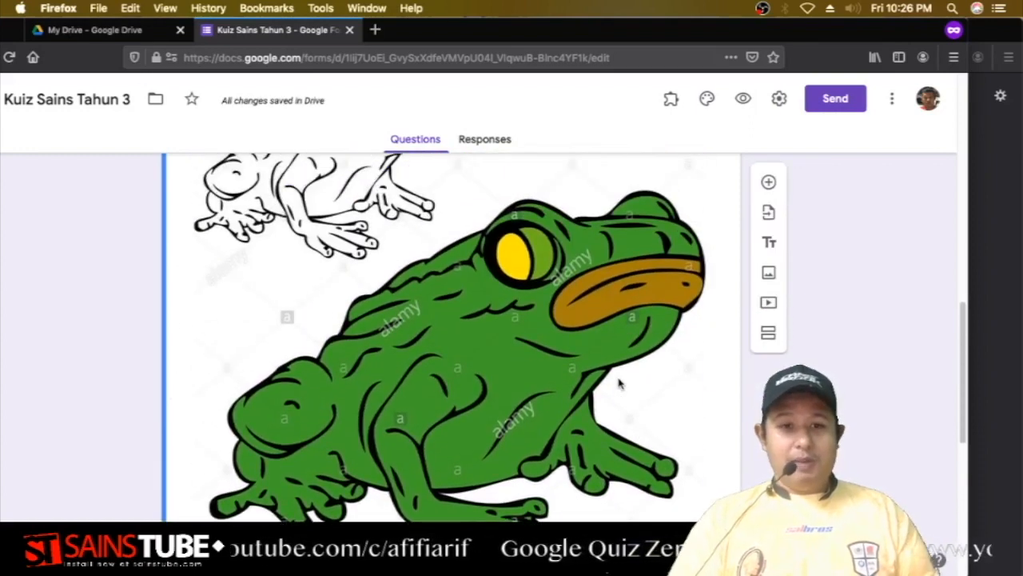
{"action": "left_click", "coordinate": [744, 99]}
{"action": "scroll", "coordinate": [523, 277], "scroll_direction": "down", "scroll_amount": 15}
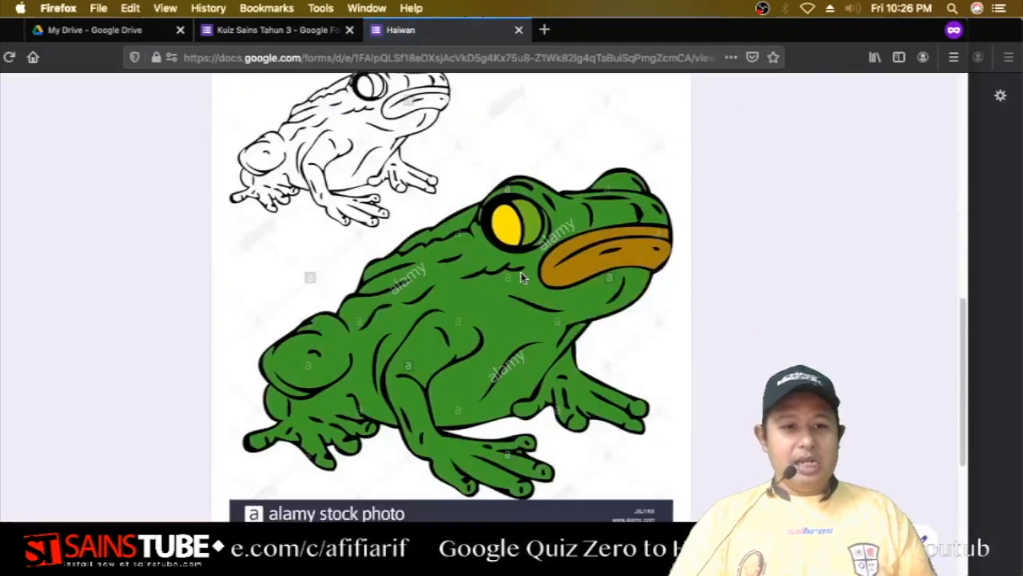
{"action": "scroll", "coordinate": [521, 277], "scroll_direction": "down", "scroll_amount": 1}
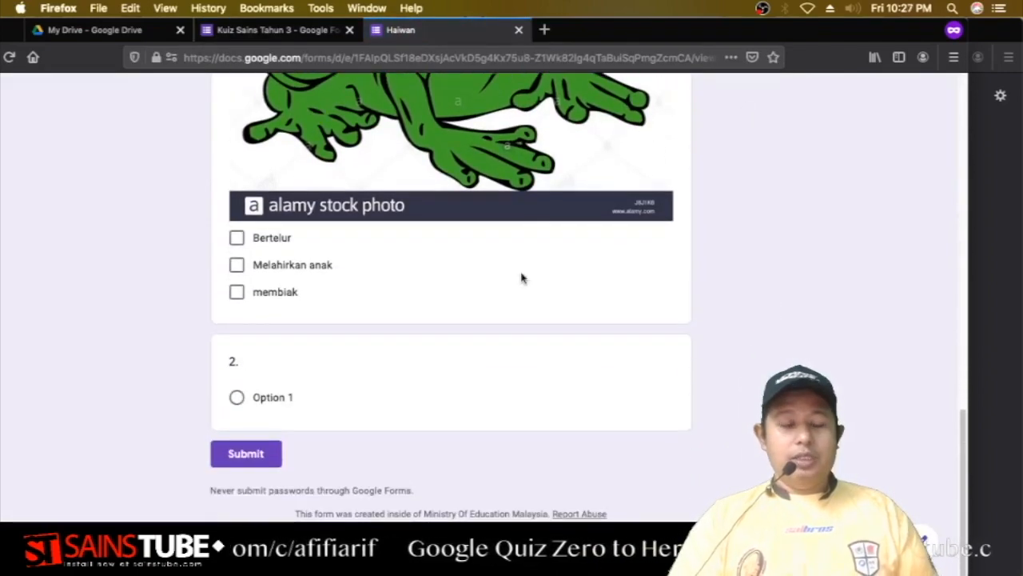
{"action": "scroll", "coordinate": [521, 278], "scroll_direction": "up", "scroll_amount": 15}
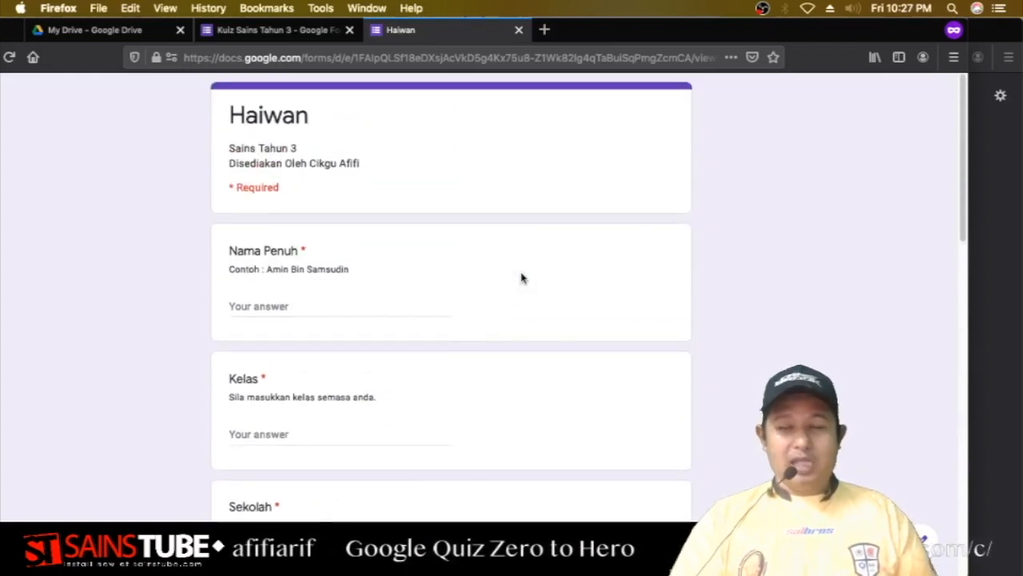
{"action": "left_click", "coordinate": [518, 30]}
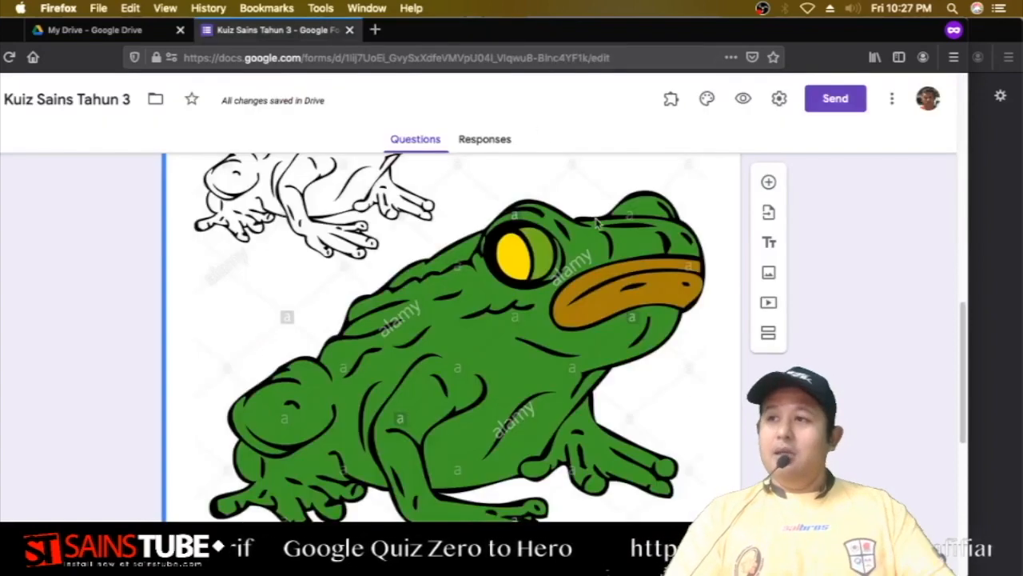
{"action": "scroll", "coordinate": [586, 261], "scroll_direction": "up", "scroll_amount": 10}
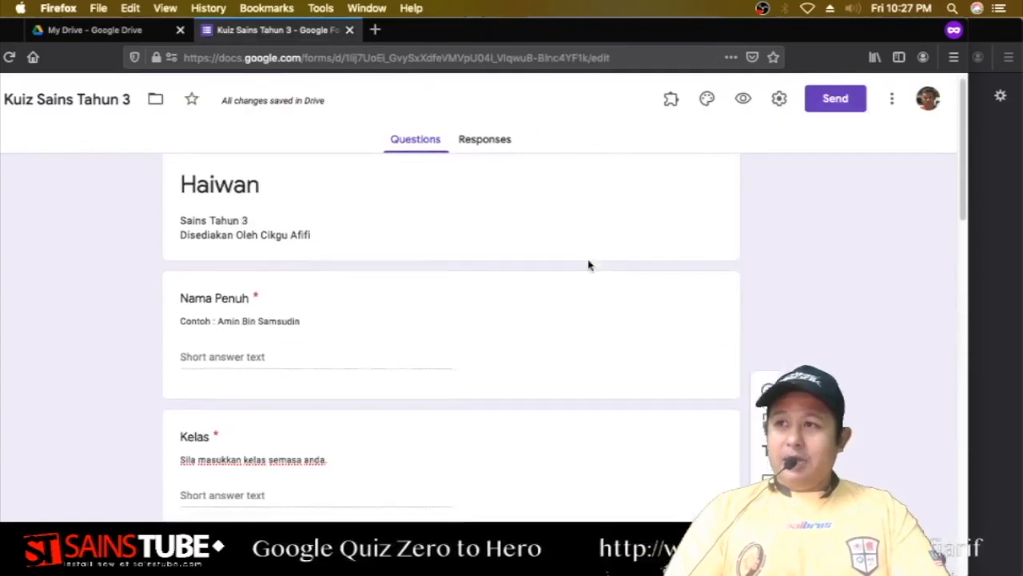
{"action": "scroll", "coordinate": [589, 266], "scroll_direction": "up", "scroll_amount": 1}
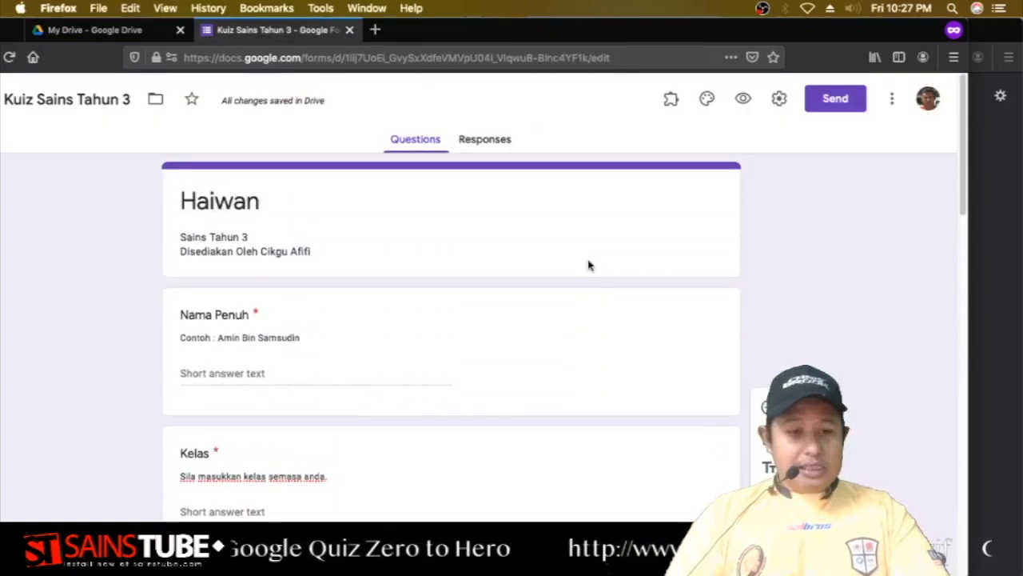
{"action": "scroll", "coordinate": [588, 265], "scroll_direction": "down", "scroll_amount": 10}
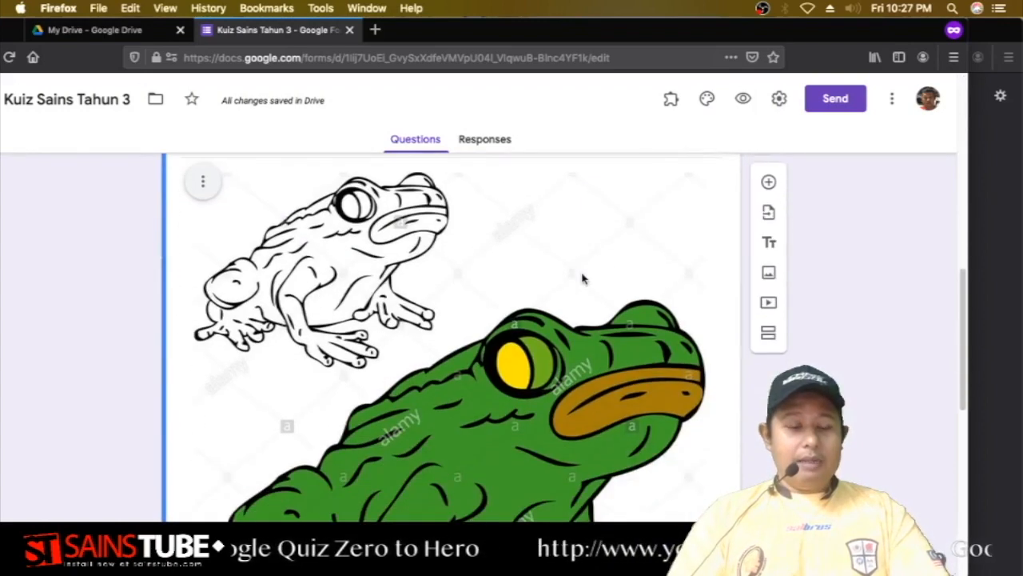
{"action": "scroll", "coordinate": [577, 282], "scroll_direction": "up", "scroll_amount": 2}
{"action": "scroll", "coordinate": [578, 282], "scroll_direction": "up", "scroll_amount": 4}
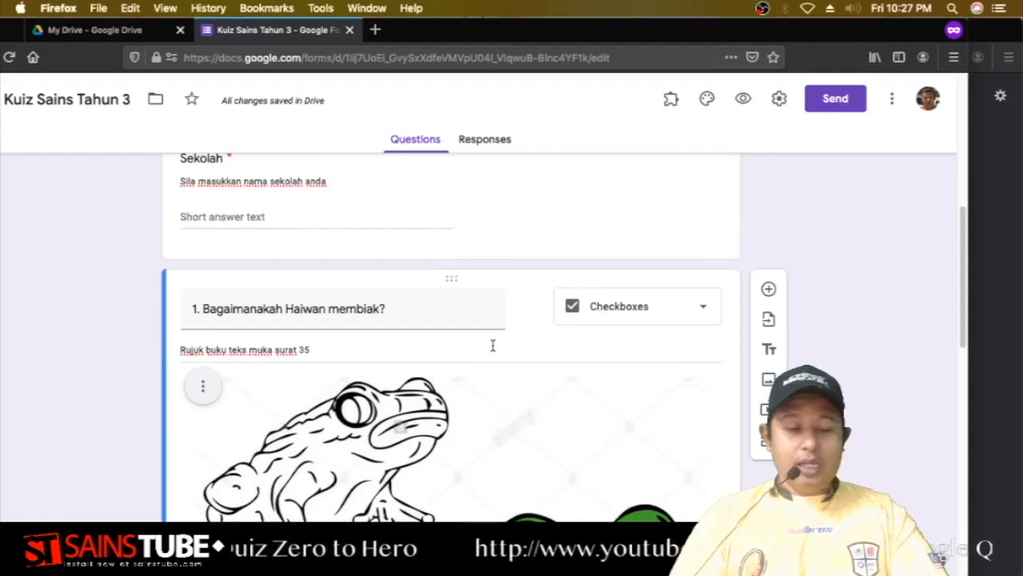
{"action": "scroll", "coordinate": [489, 360], "scroll_direction": "down", "scroll_amount": 15}
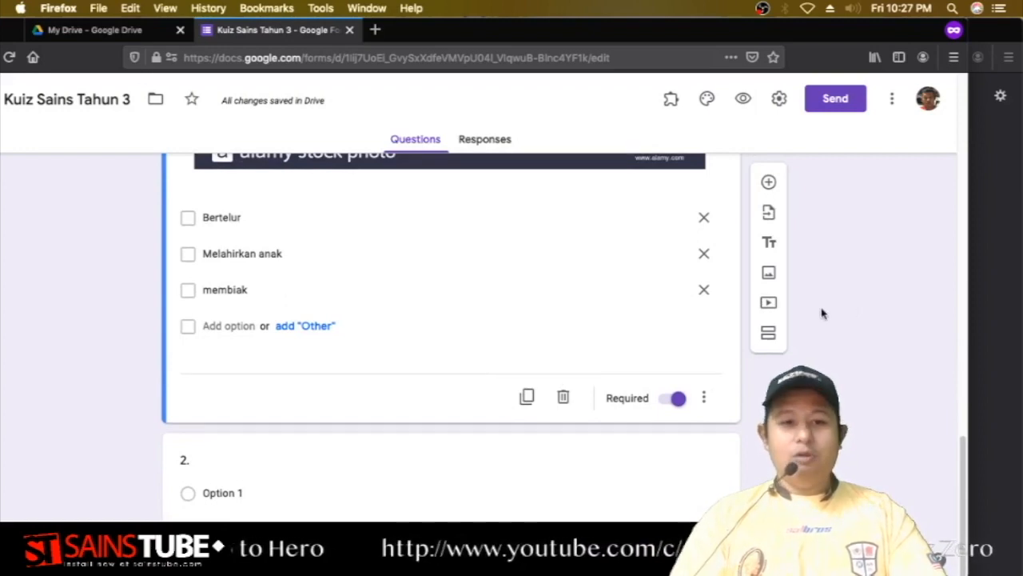
{"action": "left_click", "coordinate": [472, 446]}
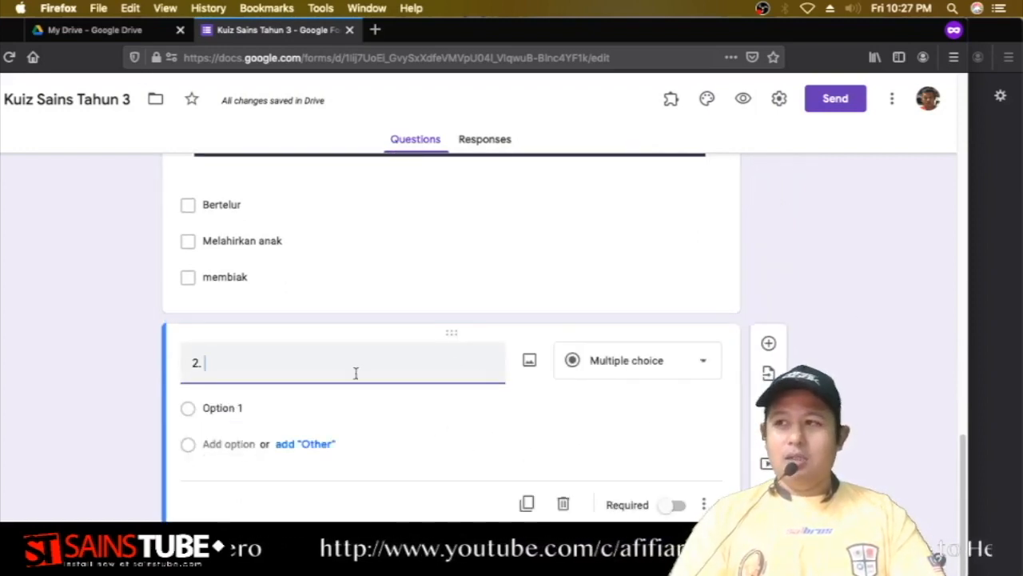
{"action": "scroll", "coordinate": [480, 224], "scroll_direction": "up", "scroll_amount": 10}
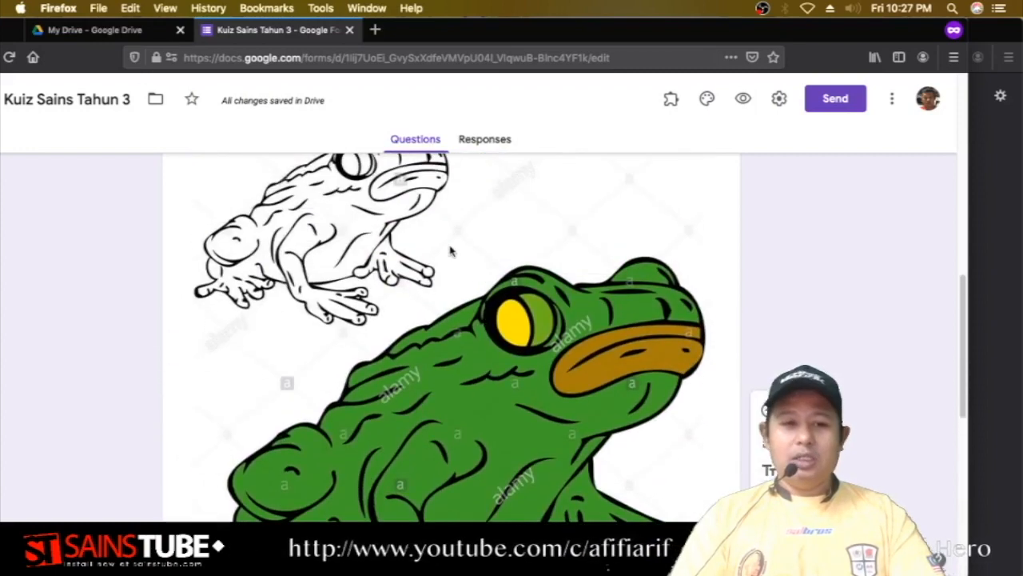
{"action": "scroll", "coordinate": [450, 252], "scroll_direction": "up", "scroll_amount": 10}
{"action": "scroll", "coordinate": [431, 267], "scroll_direction": "down", "scroll_amount": 2}
{"action": "scroll", "coordinate": [375, 244], "scroll_direction": "up", "scroll_amount": 2}
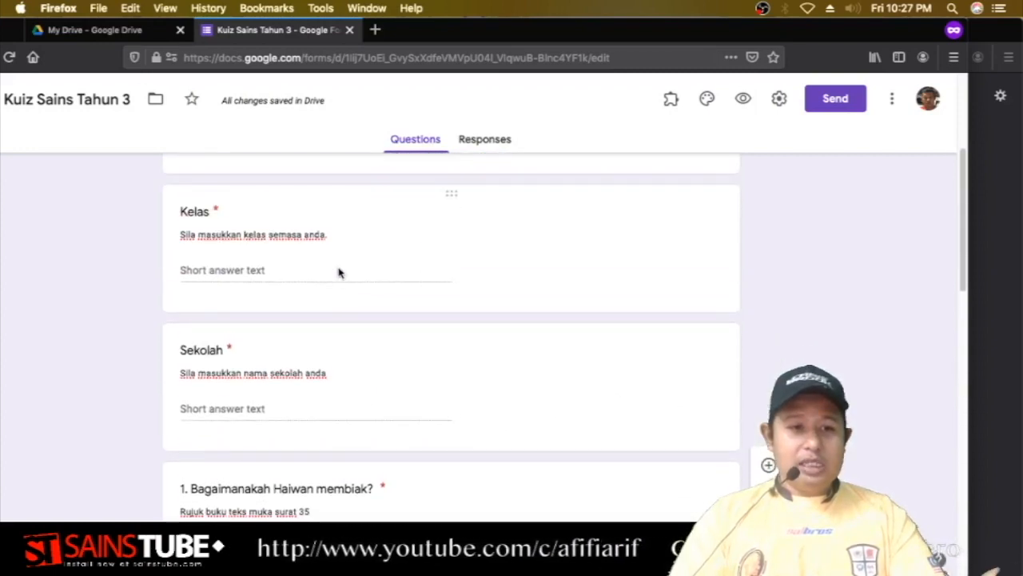
{"action": "scroll", "coordinate": [264, 340], "scroll_direction": "up", "scroll_amount": 4}
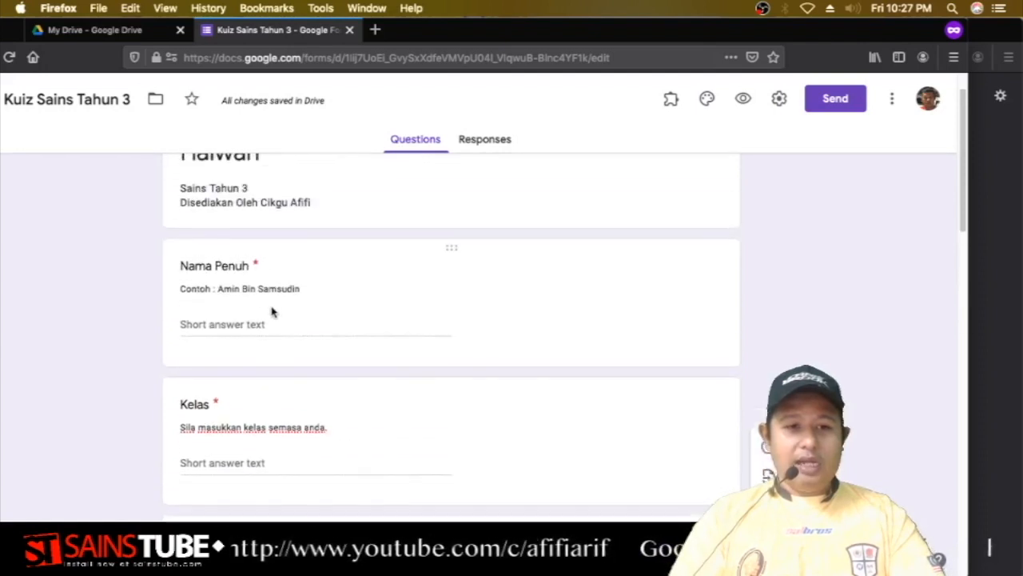
{"action": "scroll", "coordinate": [338, 383], "scroll_direction": "down", "scroll_amount": 3}
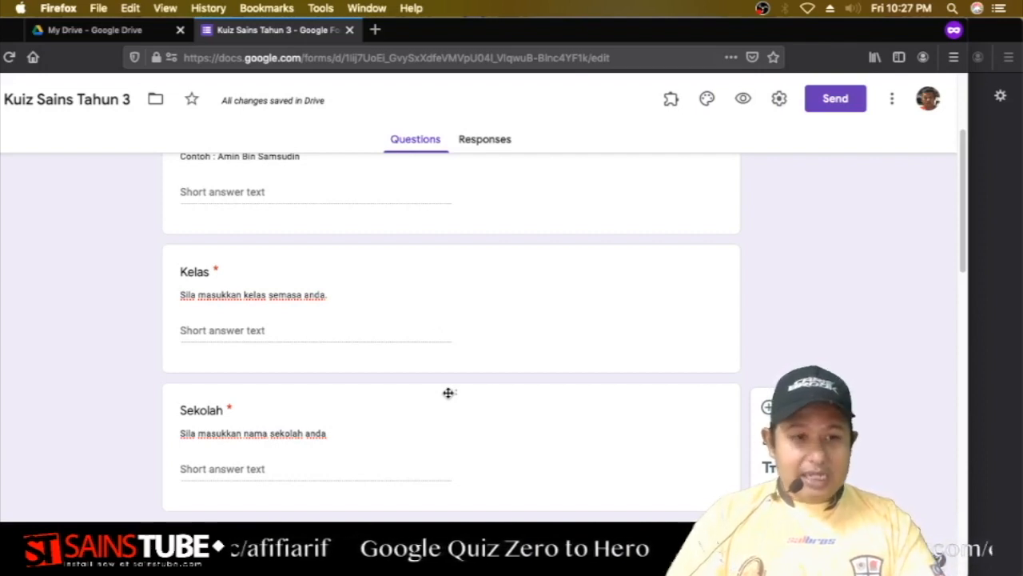
{"action": "left_click_drag", "start_coordinate": [448, 393], "coordinate": [450, 292]}
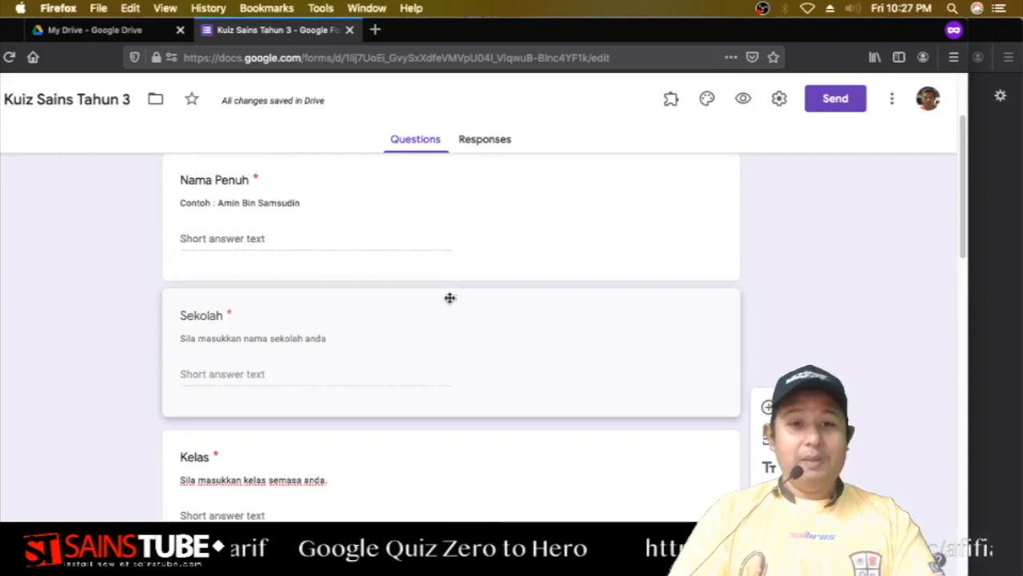
{"action": "left_click", "coordinate": [450, 297]}
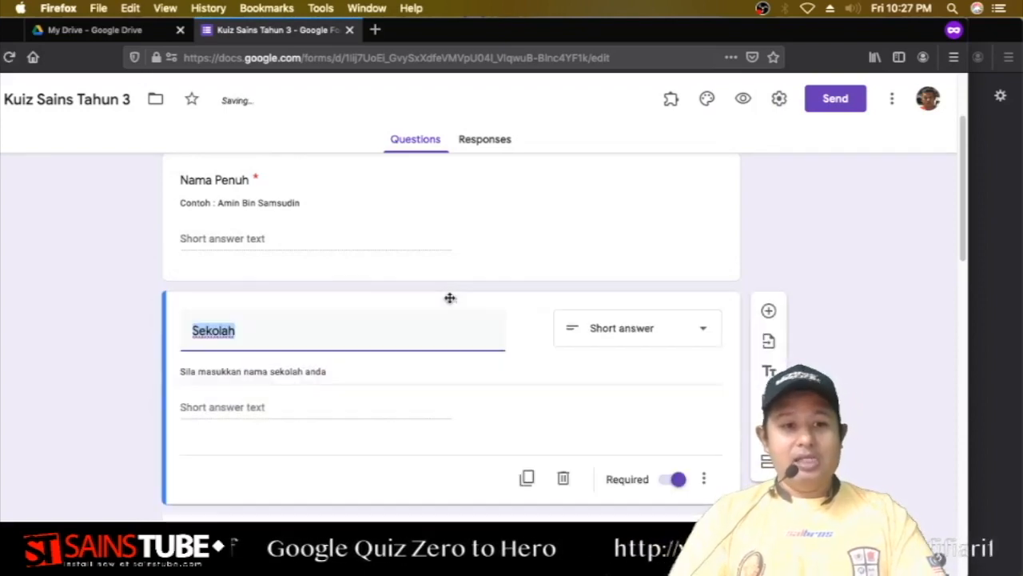
{"action": "scroll", "coordinate": [450, 297], "scroll_direction": "down", "scroll_amount": 4}
{"action": "scroll", "coordinate": [549, 263], "scroll_direction": "up", "scroll_amount": 5}
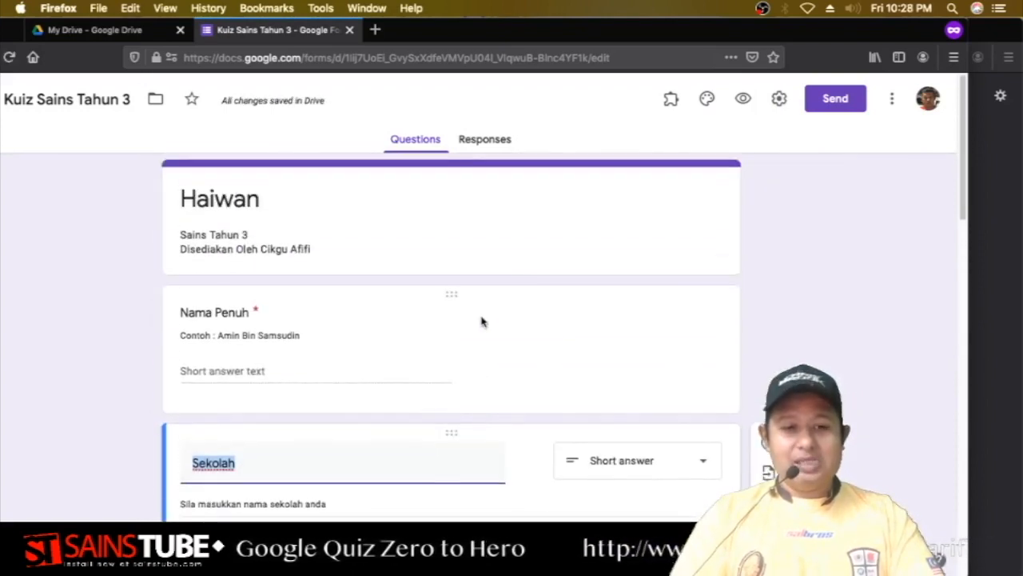
{"action": "scroll", "coordinate": [482, 321], "scroll_direction": "down", "scroll_amount": 5}
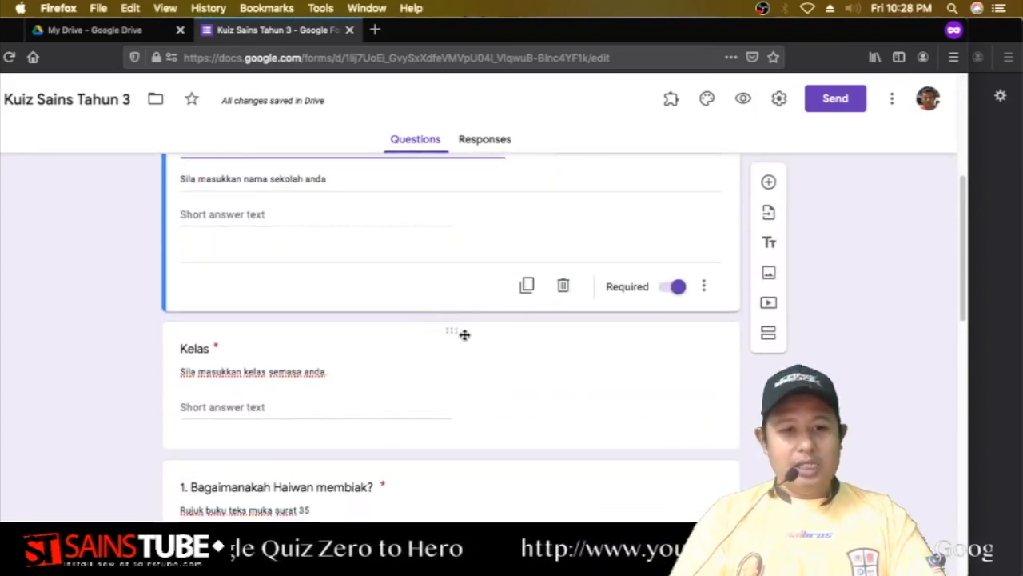
{"action": "left_click_drag", "start_coordinate": [456, 333], "coordinate": [477, 285]}
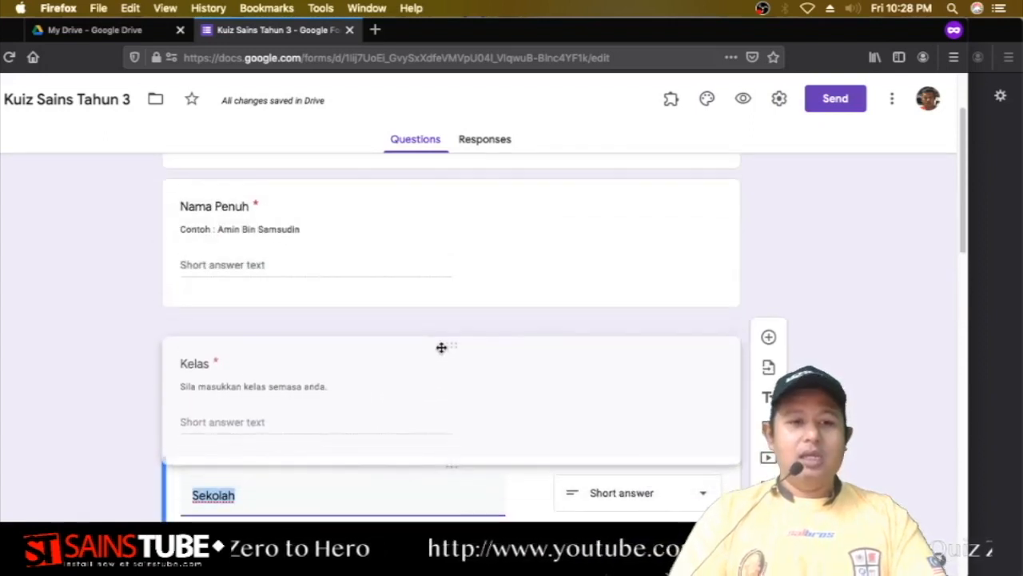
{"action": "left_click", "coordinate": [443, 344]}
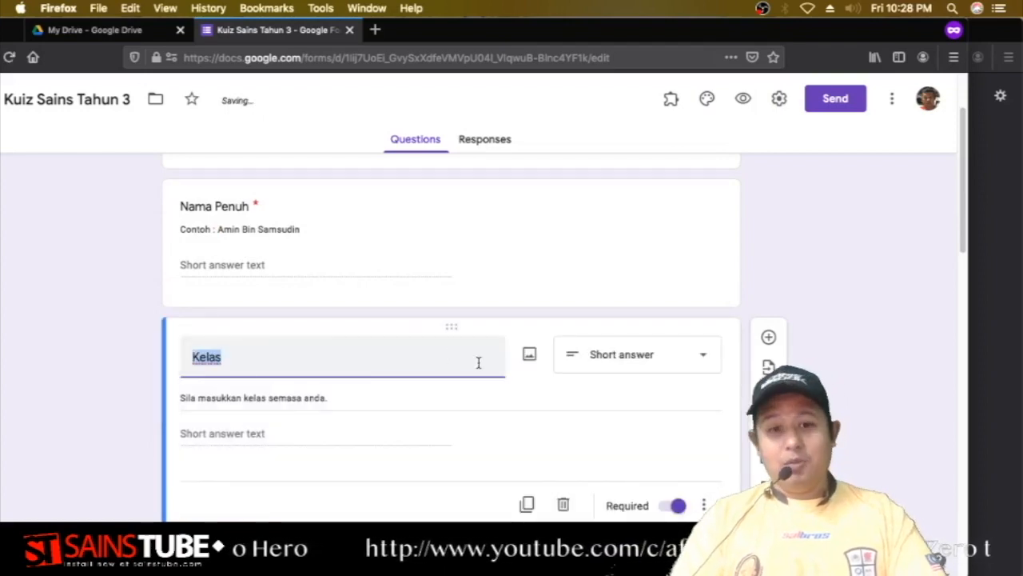
{"action": "scroll", "coordinate": [479, 363], "scroll_direction": "up", "scroll_amount": 5}
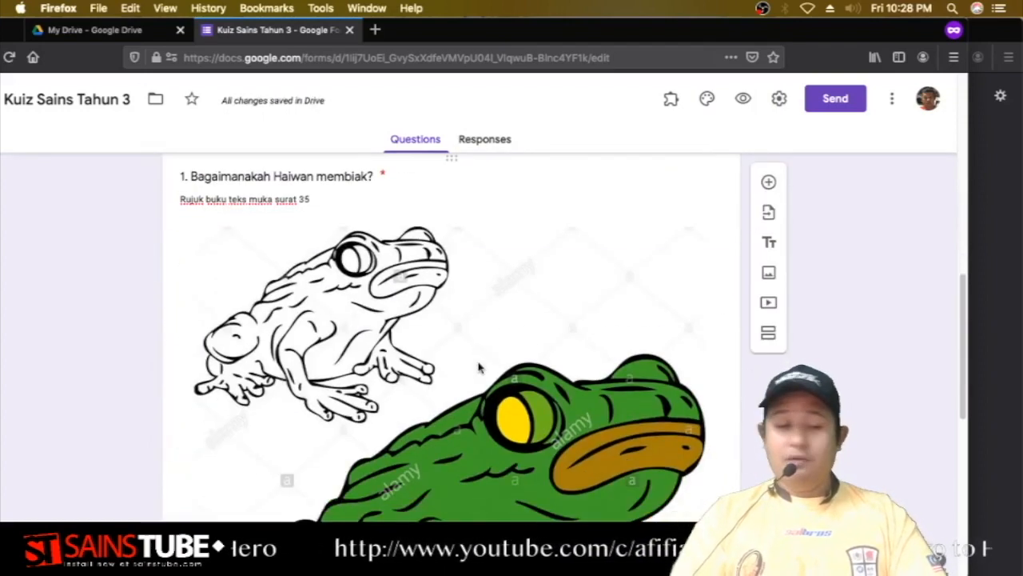
{"action": "scroll", "coordinate": [478, 368], "scroll_direction": "down", "scroll_amount": 6}
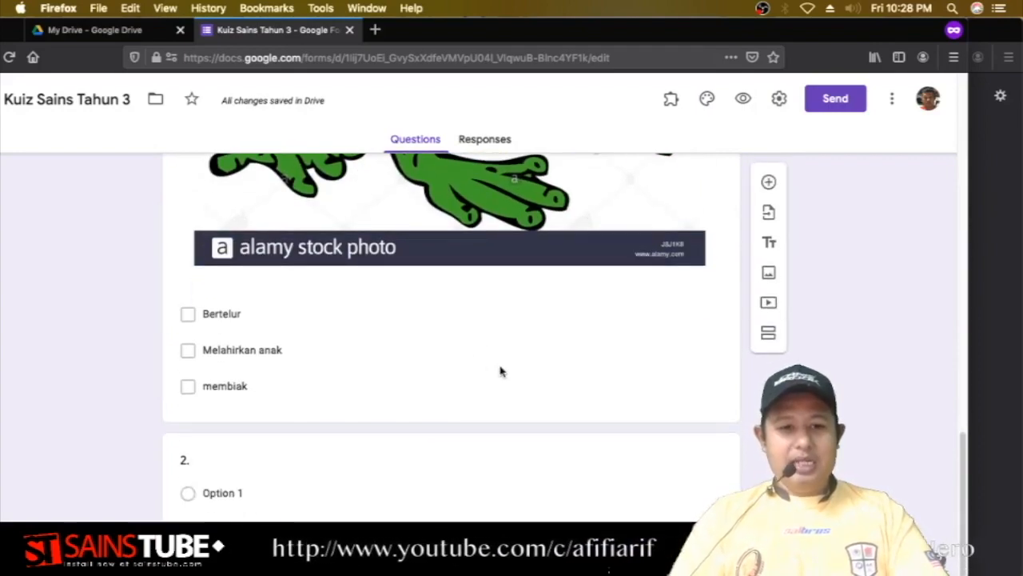
{"action": "scroll", "coordinate": [500, 371], "scroll_direction": "up", "scroll_amount": 10}
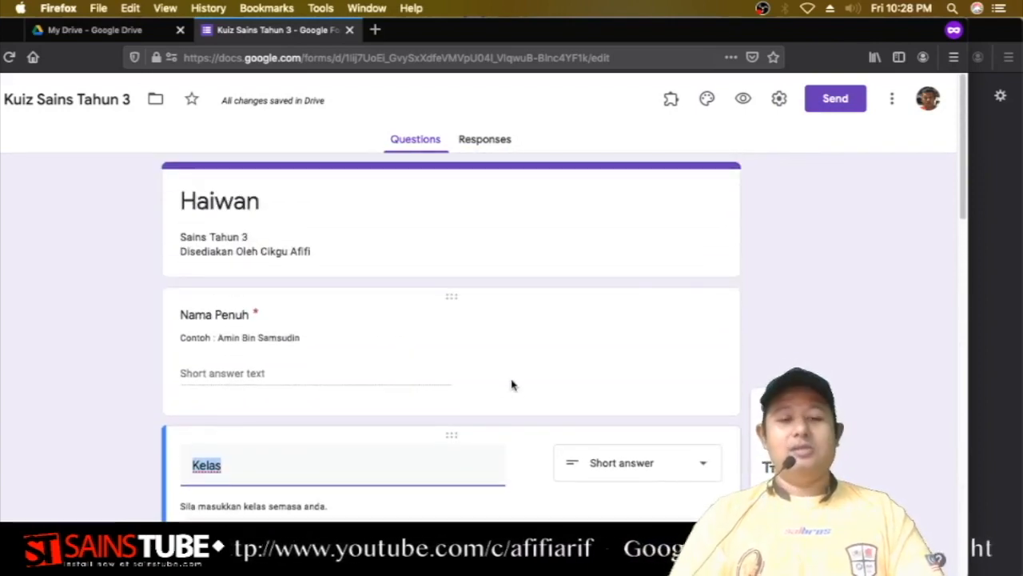
{"action": "left_click", "coordinate": [742, 99]}
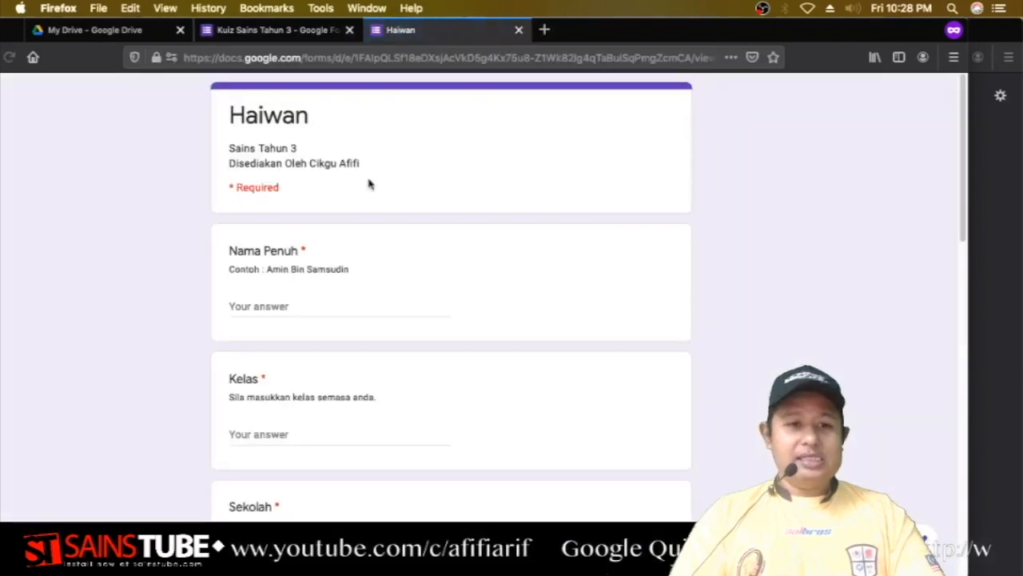
{"action": "scroll", "coordinate": [354, 227], "scroll_direction": "down", "scroll_amount": 15}
{"action": "scroll", "coordinate": [354, 228], "scroll_direction": "up", "scroll_amount": 15}
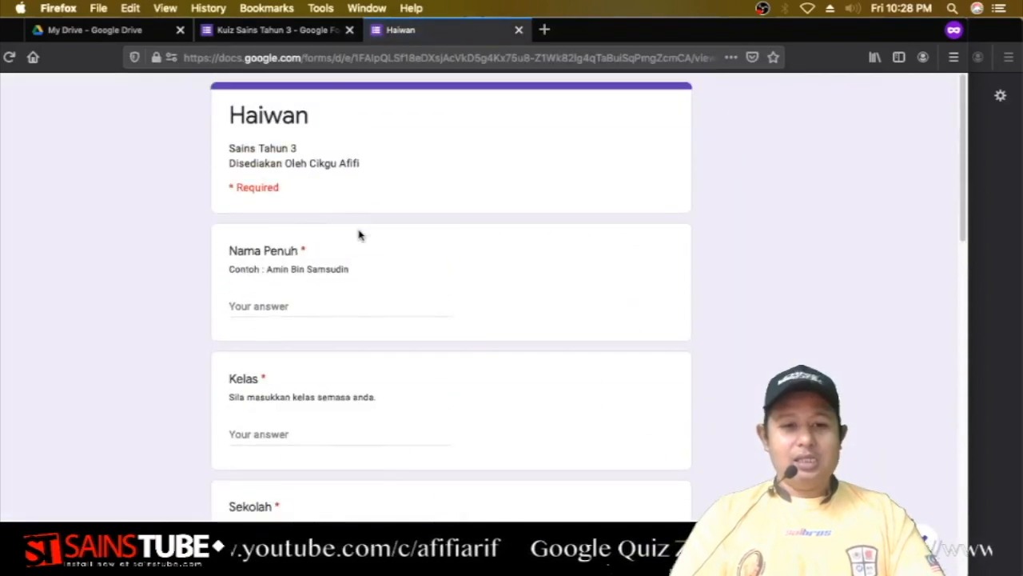
{"action": "left_click", "coordinate": [518, 30]}
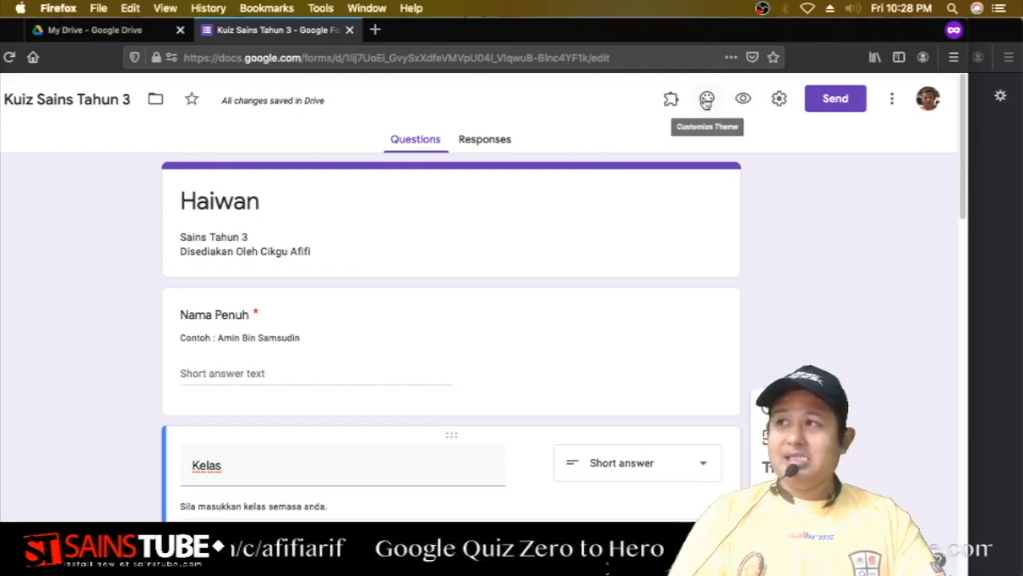
Upload a custom banner image as the quiz header, which switches the theme colour to red.
{"action": "left_click", "coordinate": [706, 101]}
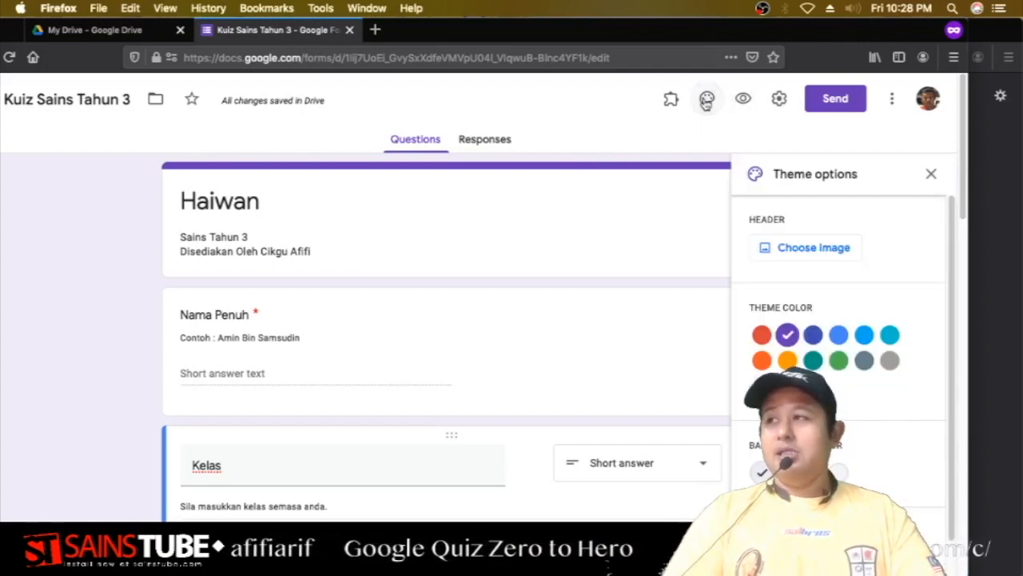
{"action": "left_click", "coordinate": [814, 248]}
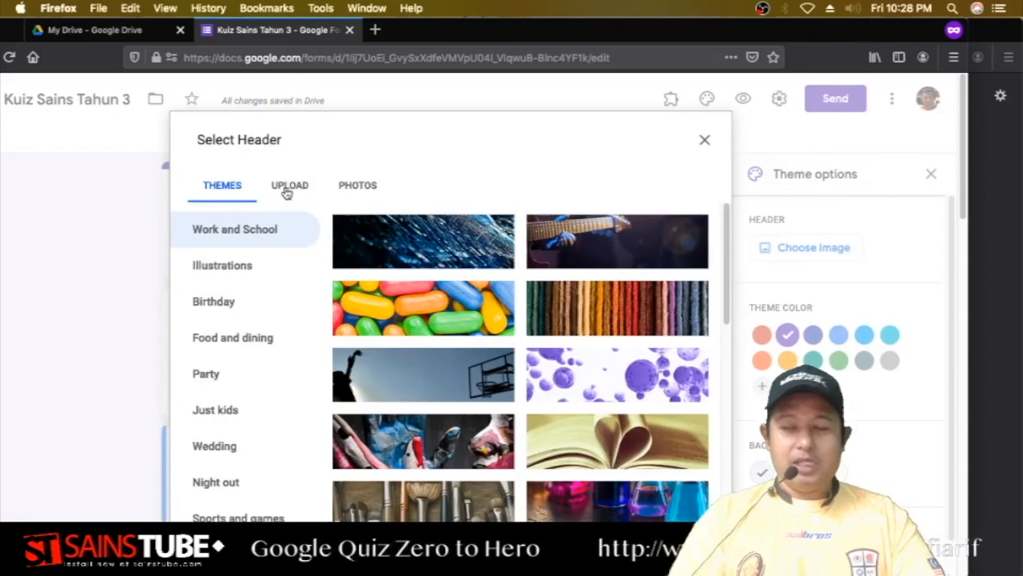
{"action": "left_click", "coordinate": [287, 188]}
{"action": "left_click", "coordinate": [450, 418]}
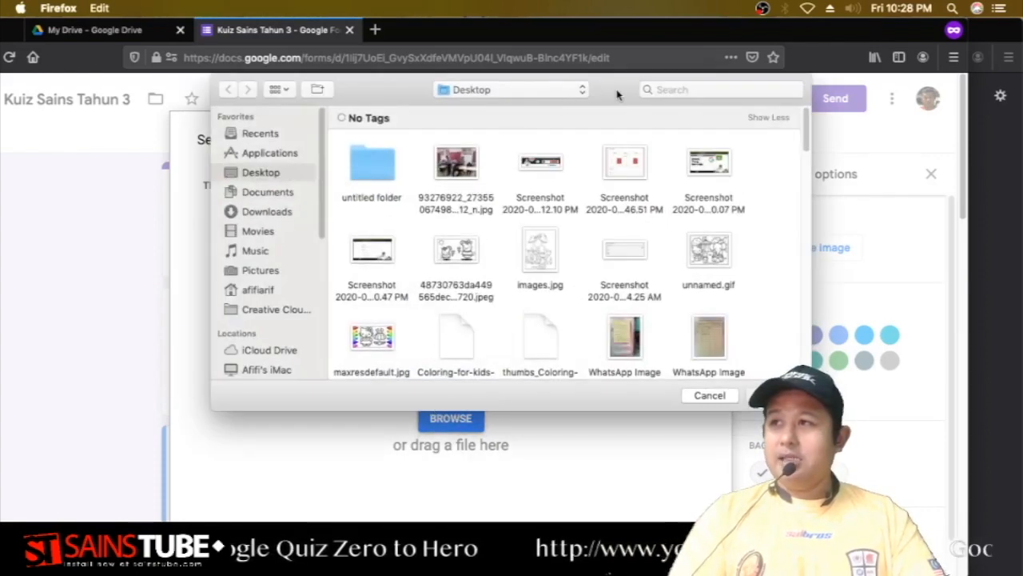
{"action": "left_click_drag", "start_coordinate": [618, 97], "coordinate": [2, 128]}
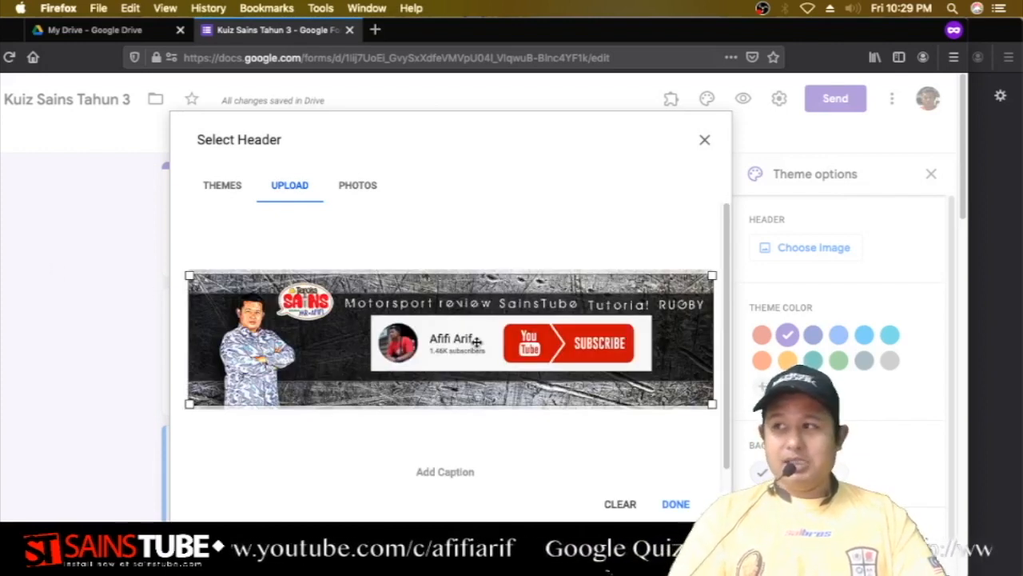
{"action": "left_click", "coordinate": [680, 504]}
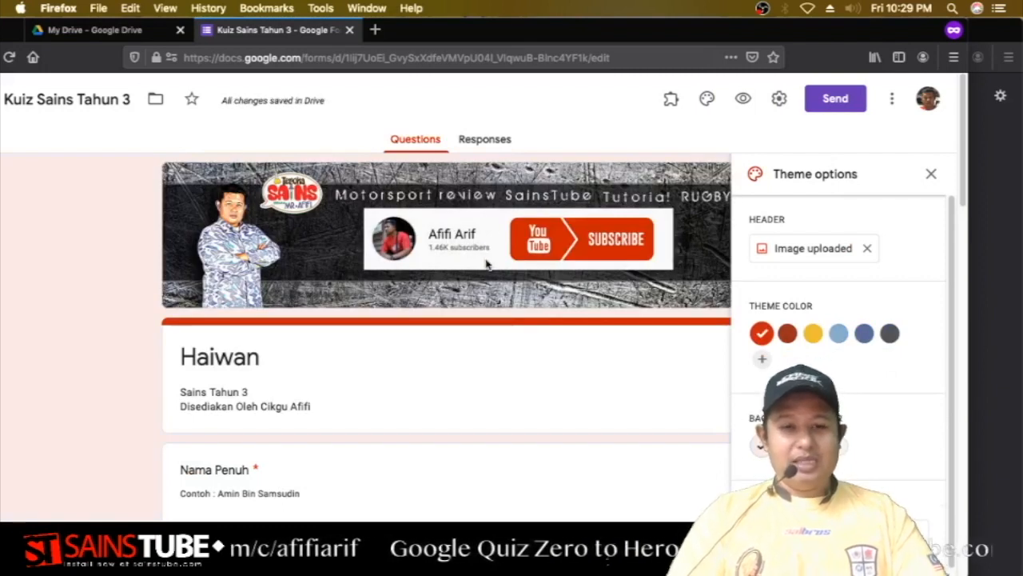
Remove the uploaded banner and insert the teal starry-sky image from the header gallery.
{"action": "left_click", "coordinate": [869, 251]}
{"action": "left_click", "coordinate": [827, 253]}
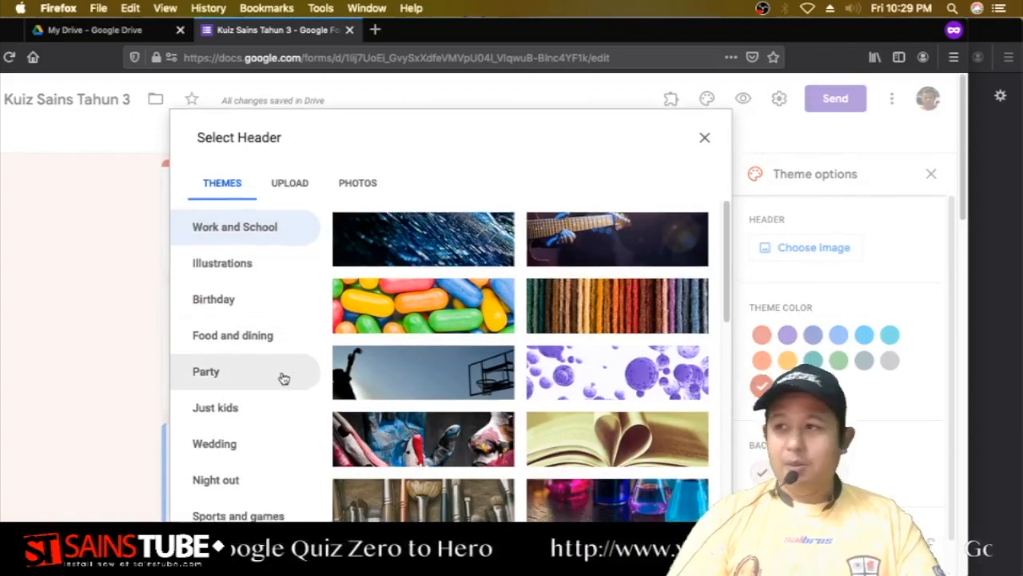
{"action": "scroll", "coordinate": [279, 376], "scroll_direction": "down", "scroll_amount": 5}
{"action": "scroll", "coordinate": [264, 360], "scroll_direction": "up", "scroll_amount": 2}
{"action": "scroll", "coordinate": [255, 335], "scroll_direction": "up", "scroll_amount": 1}
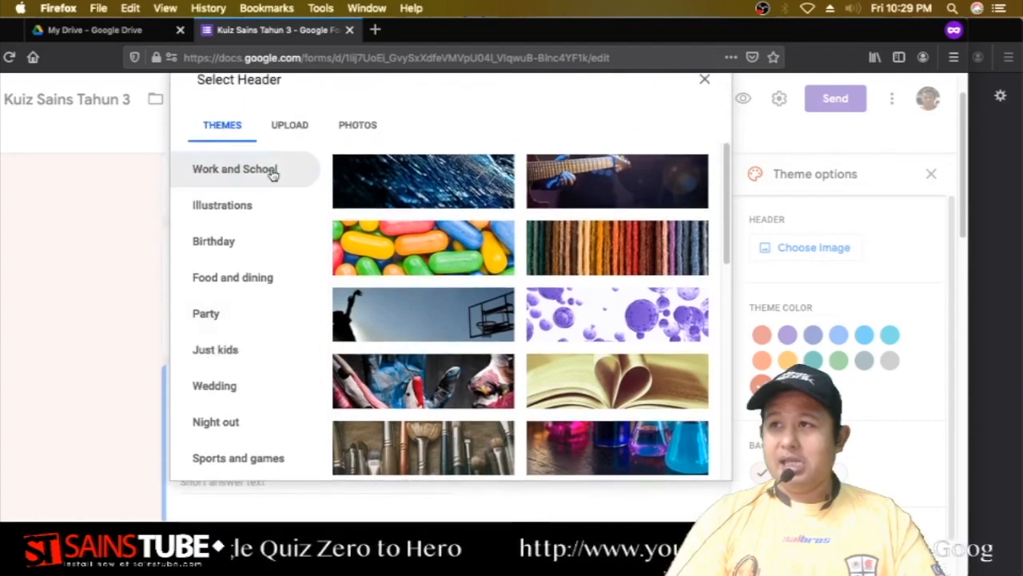
{"action": "scroll", "coordinate": [528, 262], "scroll_direction": "down", "scroll_amount": 10}
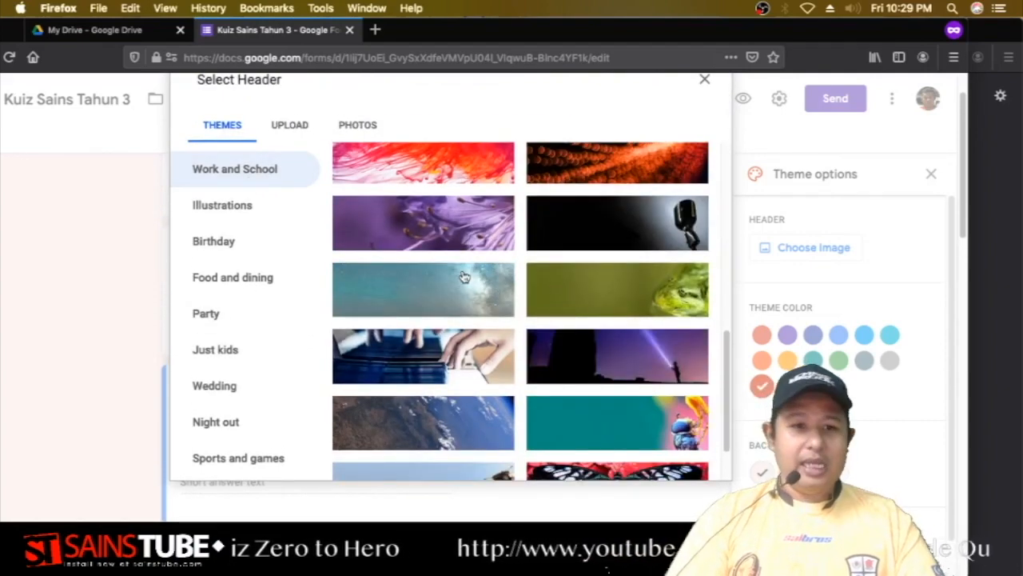
{"action": "left_click", "coordinate": [464, 278]}
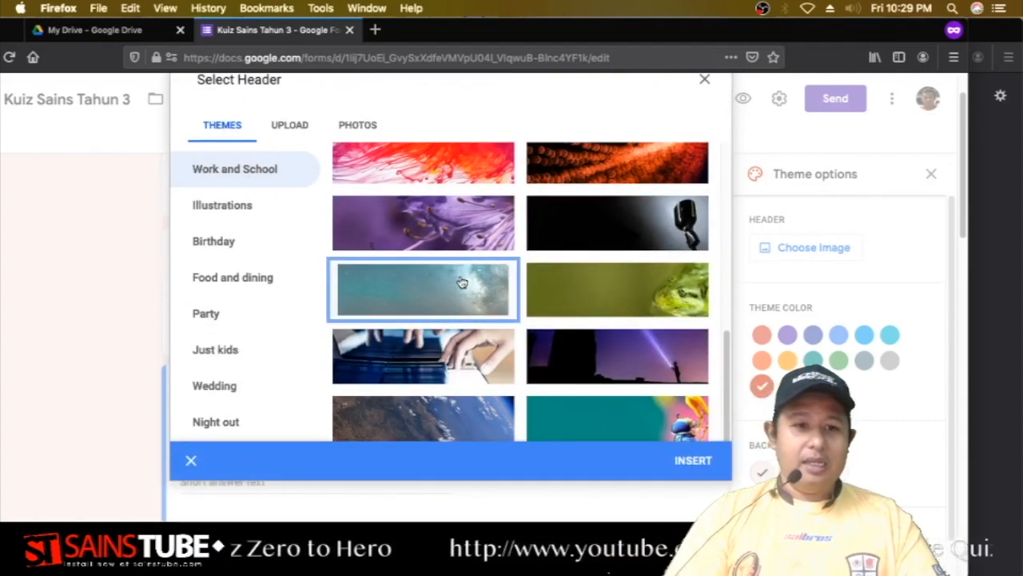
{"action": "left_click", "coordinate": [692, 461]}
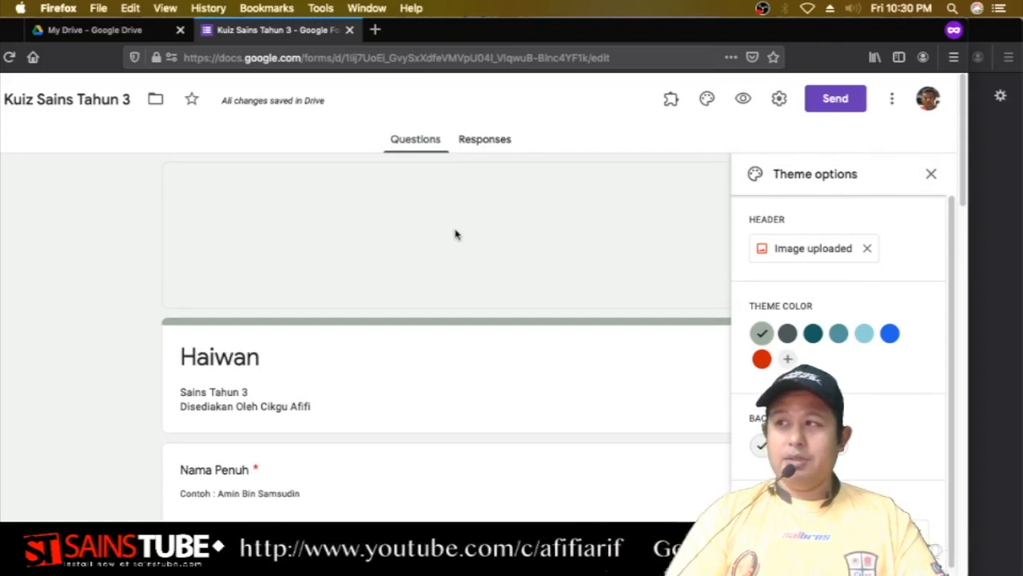
Reload the editor and reapply the starry night-sky image as the header.
{"action": "key", "text": "super+r"}
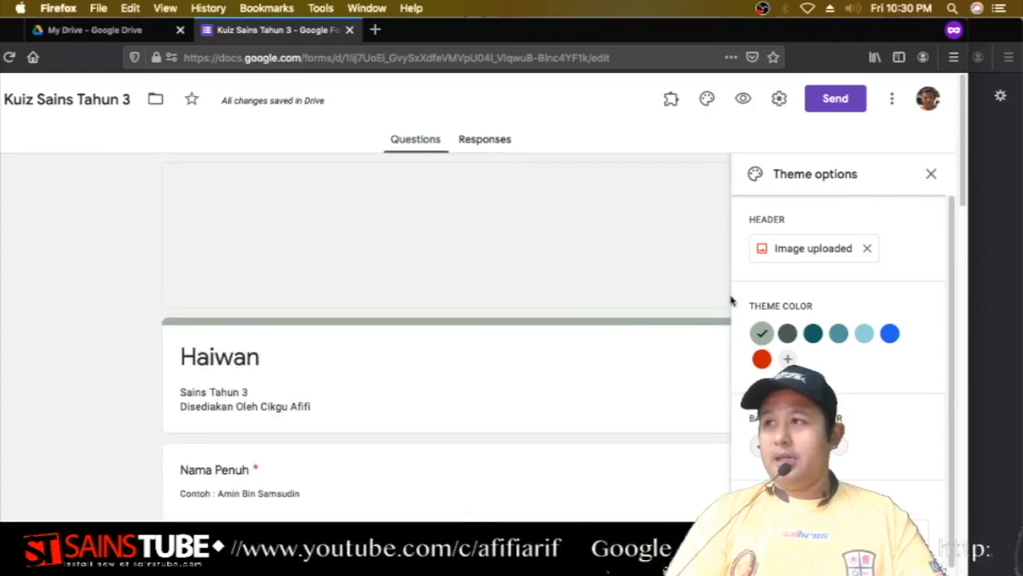
{"action": "left_click", "coordinate": [833, 251]}
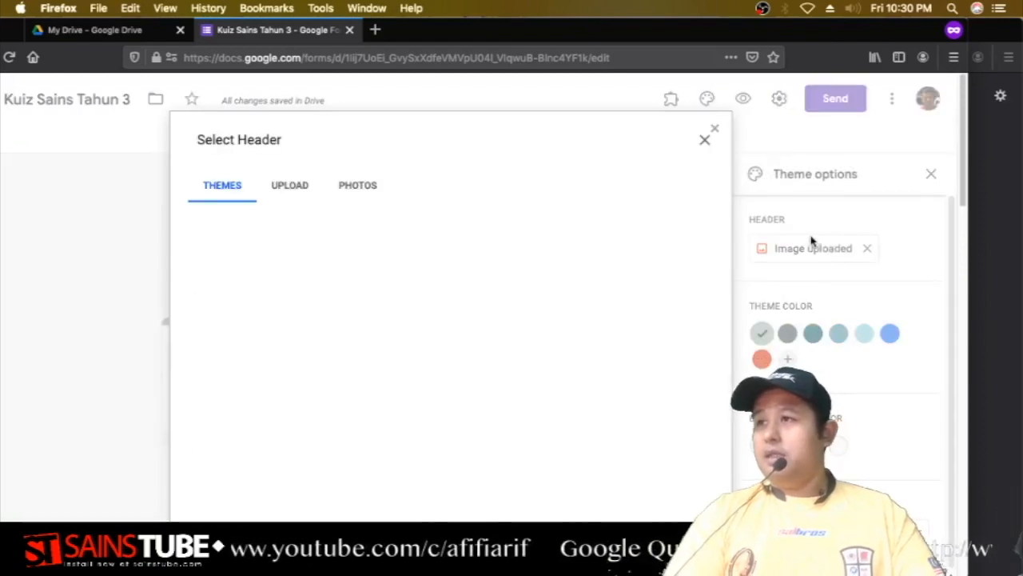
{"action": "scroll", "coordinate": [485, 334], "scroll_direction": "down", "scroll_amount": 20}
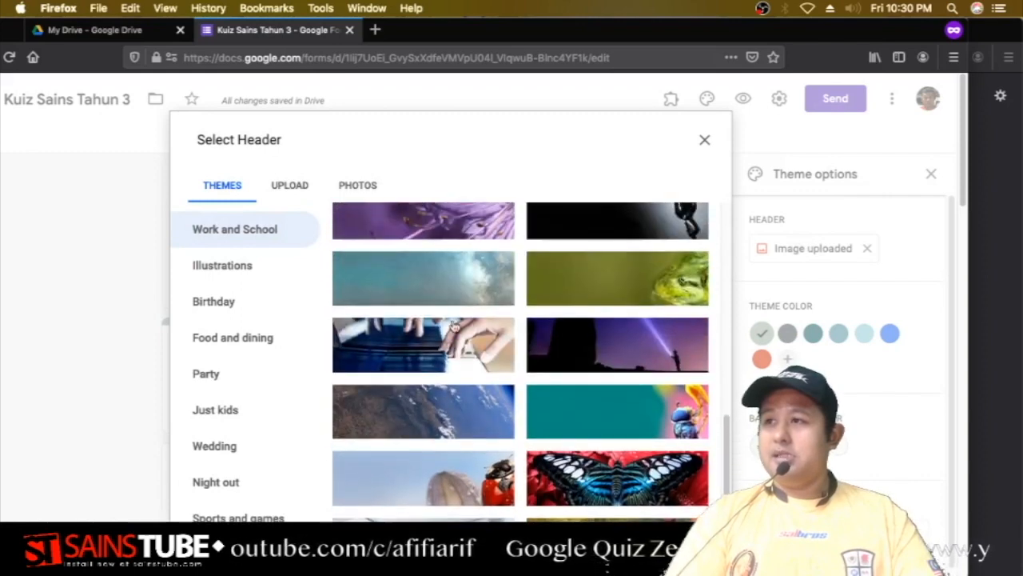
{"action": "left_click", "coordinate": [457, 280]}
{"action": "left_click", "coordinate": [686, 518]}
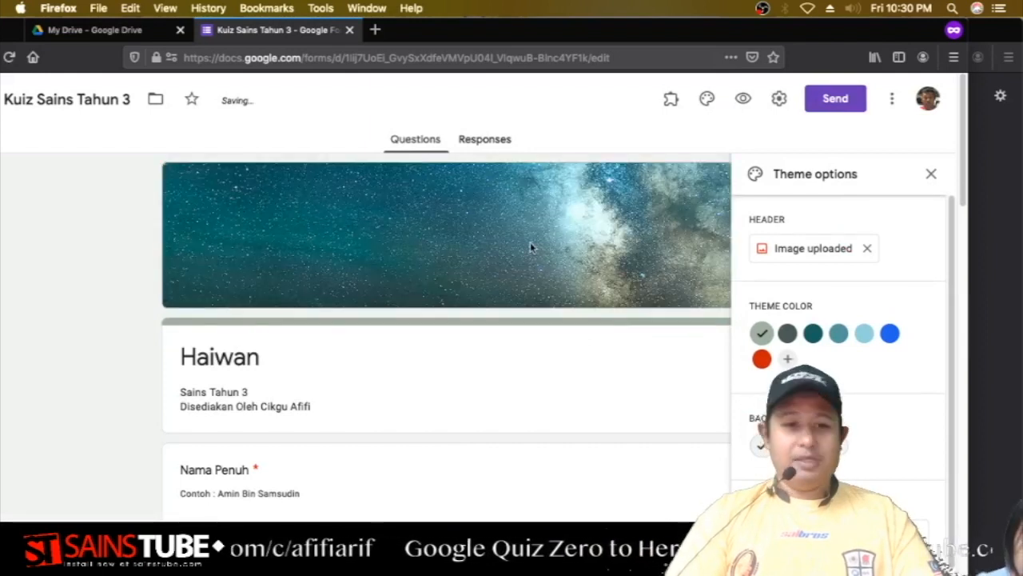
{"action": "scroll", "coordinate": [613, 296], "scroll_direction": "down", "scroll_amount": 3}
Set the quiz theme colour to the dark grey swatch.
{"action": "scroll", "coordinate": [826, 332], "scroll_direction": "down", "scroll_amount": 2}
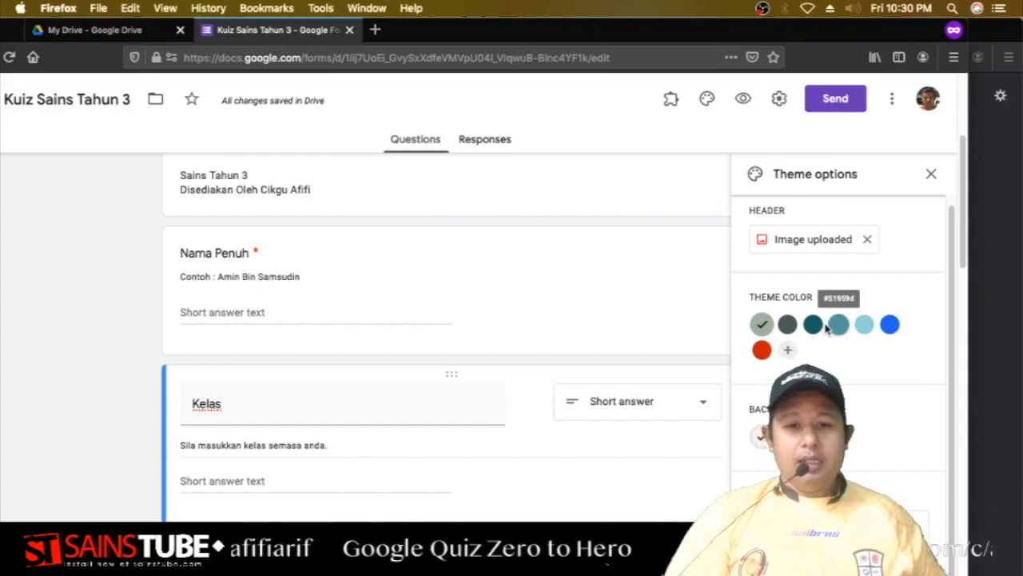
{"action": "left_click", "coordinate": [789, 330]}
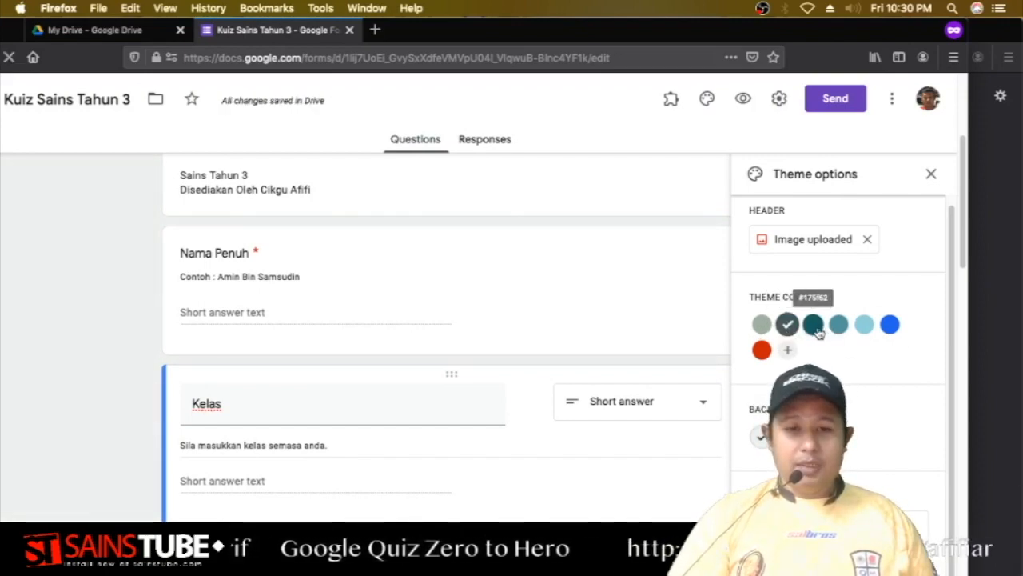
{"action": "scroll", "coordinate": [824, 331], "scroll_direction": "down", "scroll_amount": 2}
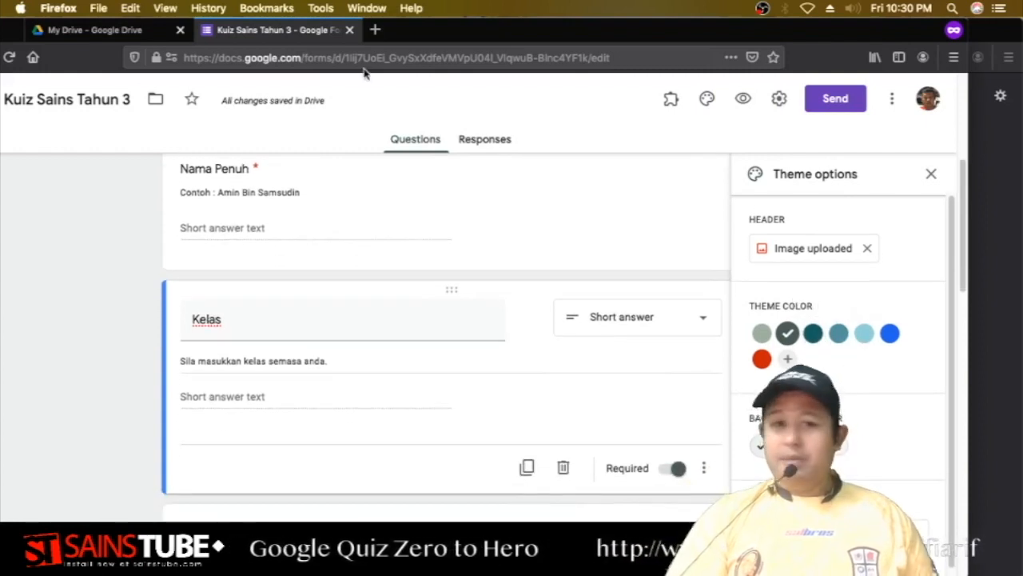
{"action": "left_click_drag", "start_coordinate": [462, 32], "coordinate": [296, 24]}
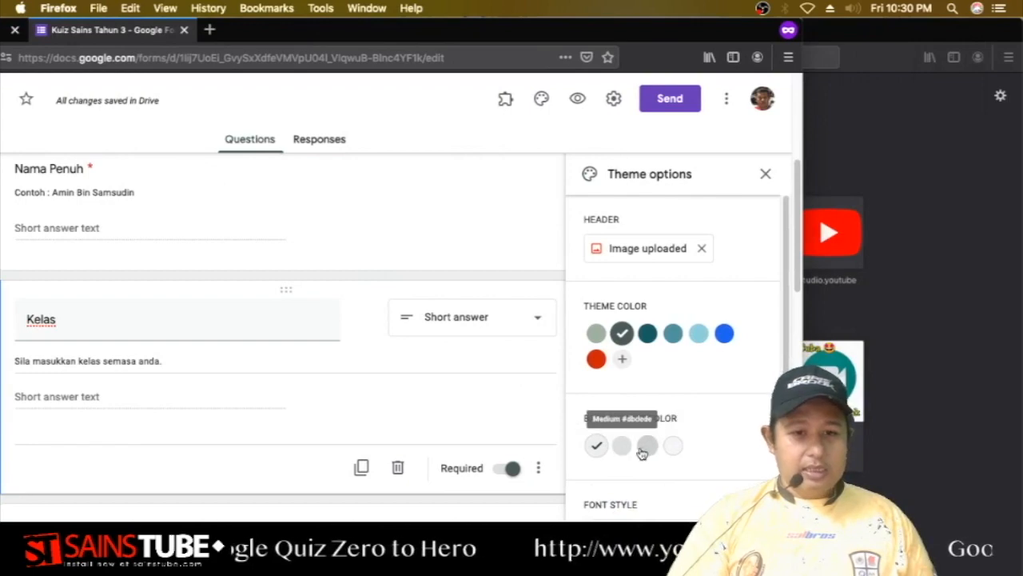
Check the font style list without changing it, then close Theme options.
{"action": "scroll", "coordinate": [643, 446], "scroll_direction": "down", "scroll_amount": 1}
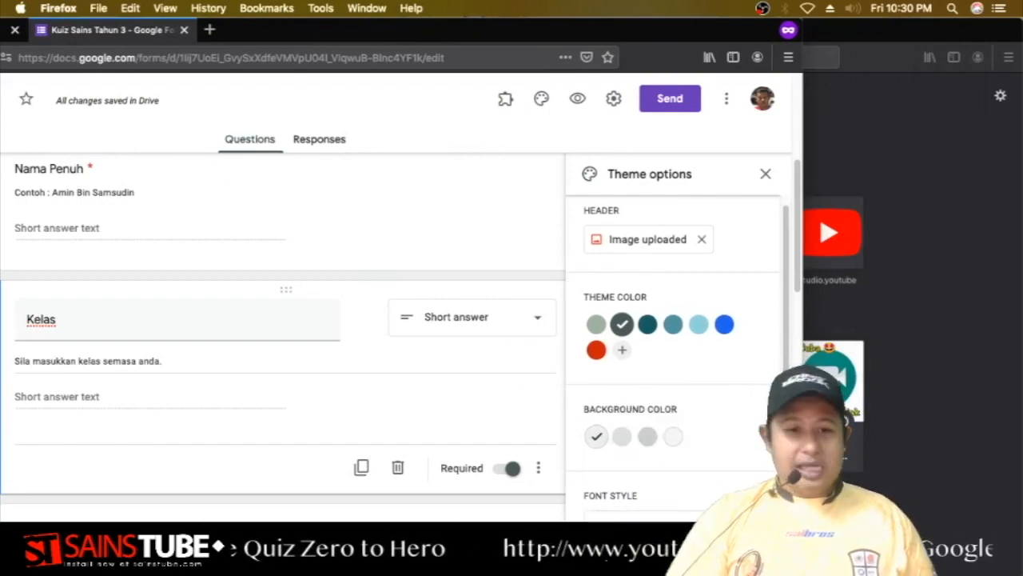
{"action": "left_click", "coordinate": [640, 515]}
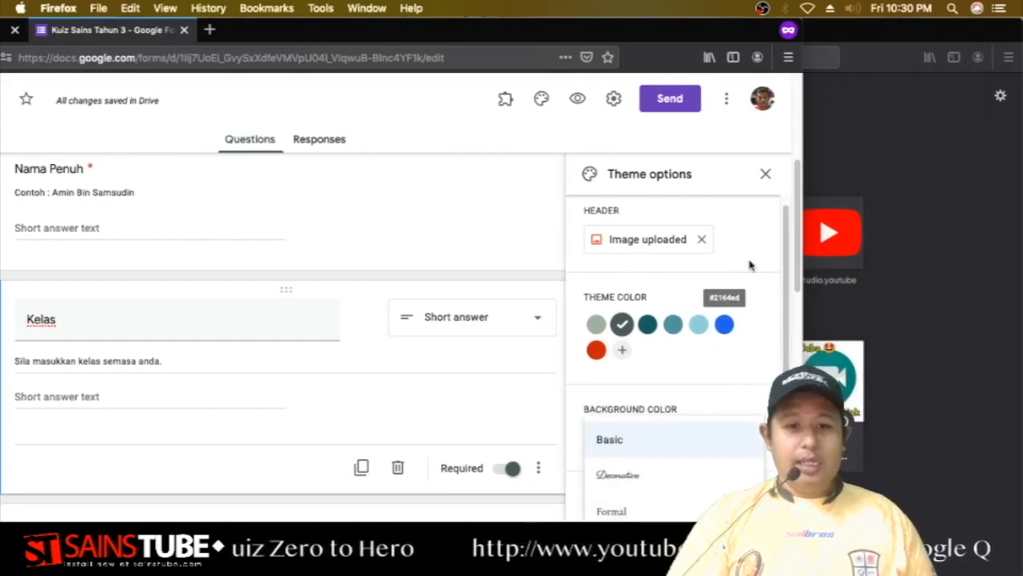
{"action": "left_click", "coordinate": [783, 240]}
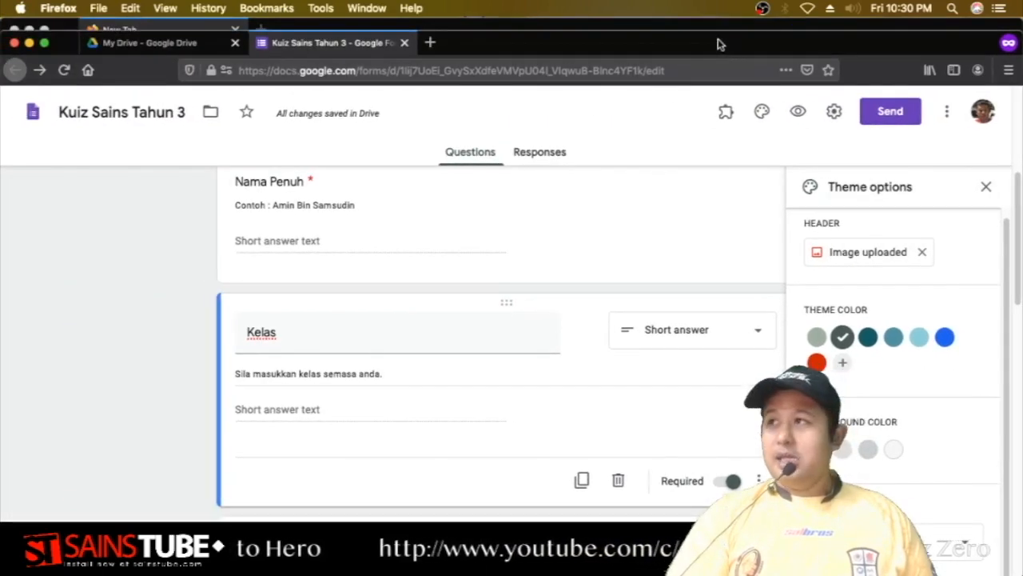
{"action": "scroll", "coordinate": [568, 352], "scroll_direction": "up", "scroll_amount": 5}
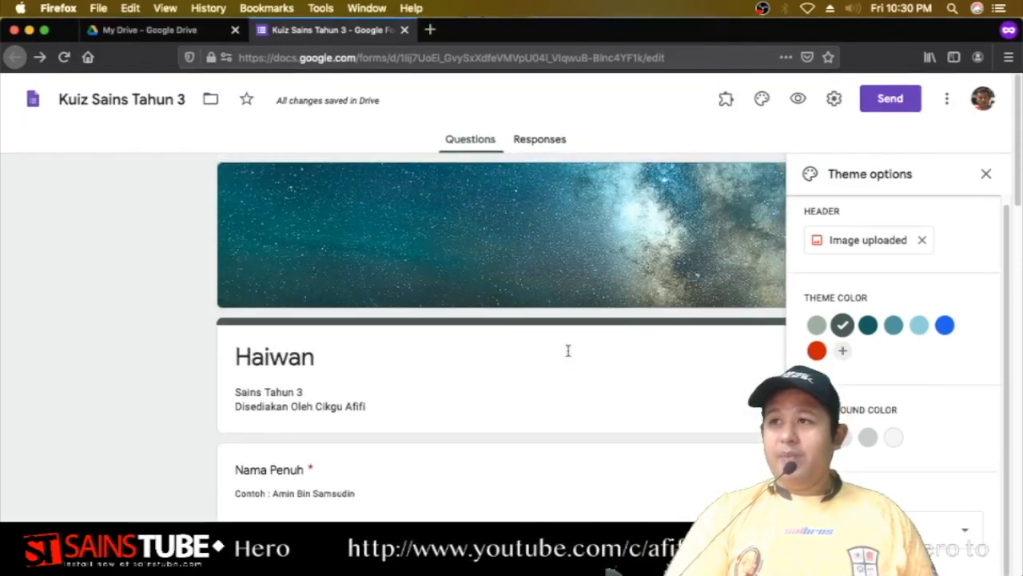
{"action": "left_click", "coordinate": [986, 174]}
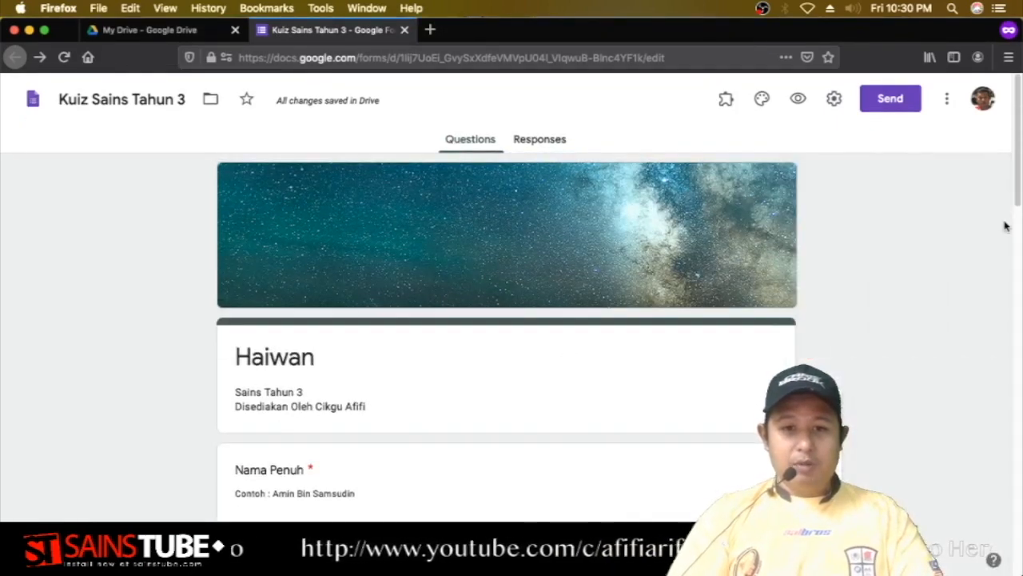
{"action": "left_click", "coordinate": [798, 98]}
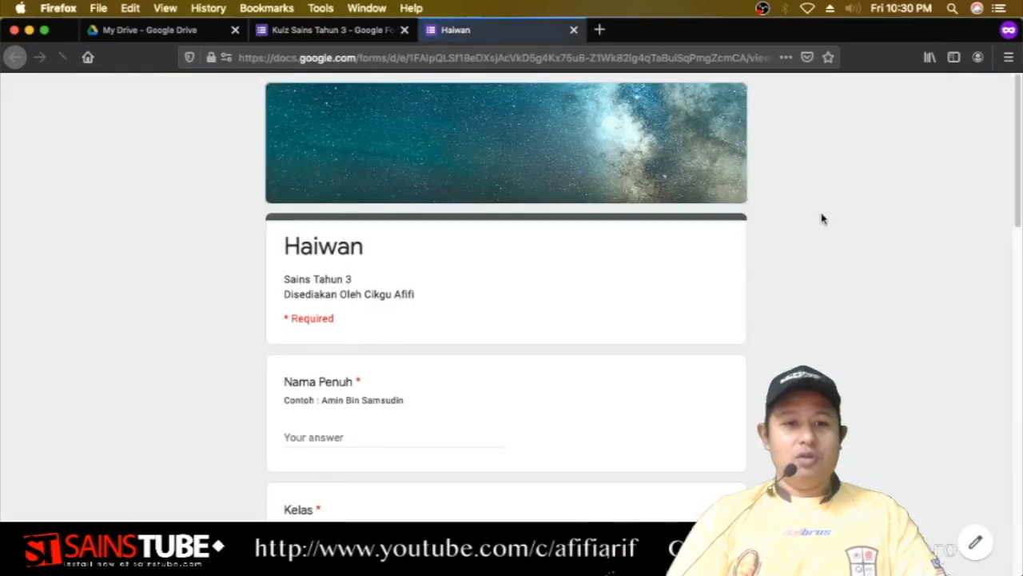
{"action": "scroll", "coordinate": [794, 301], "scroll_direction": "down", "scroll_amount": 20}
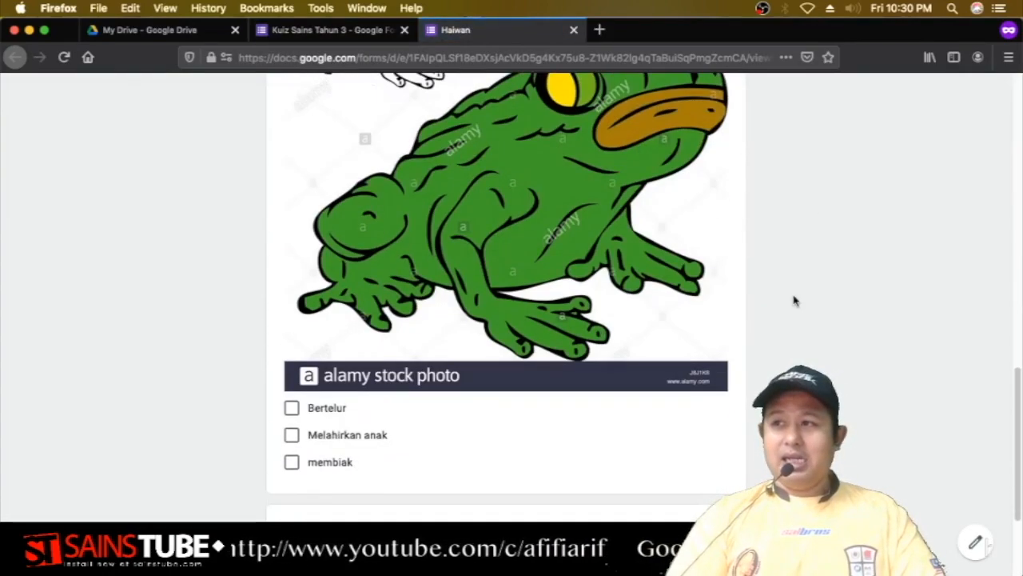
{"action": "scroll", "coordinate": [794, 301], "scroll_direction": "up", "scroll_amount": 20}
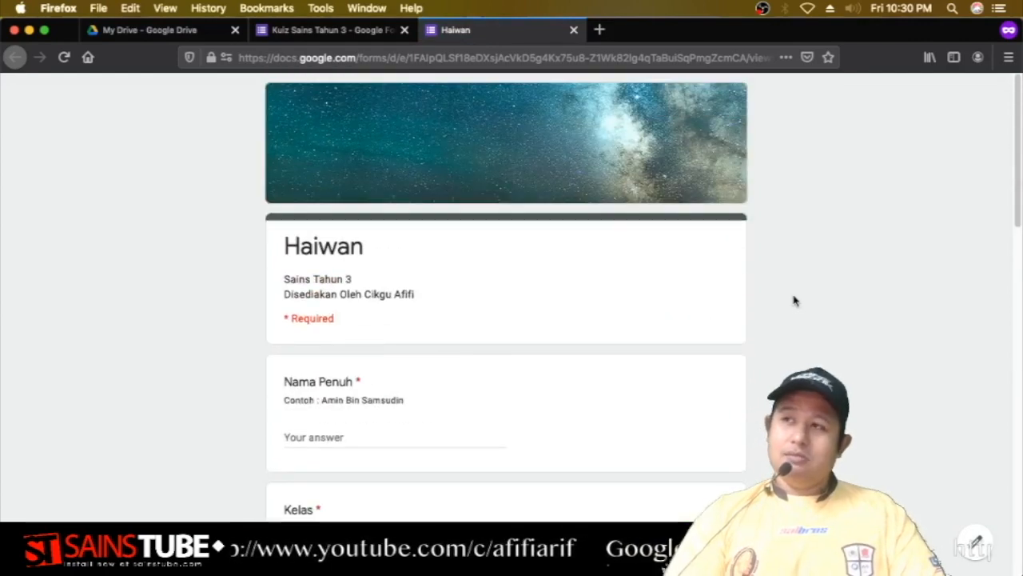
{"action": "left_click", "coordinate": [573, 30]}
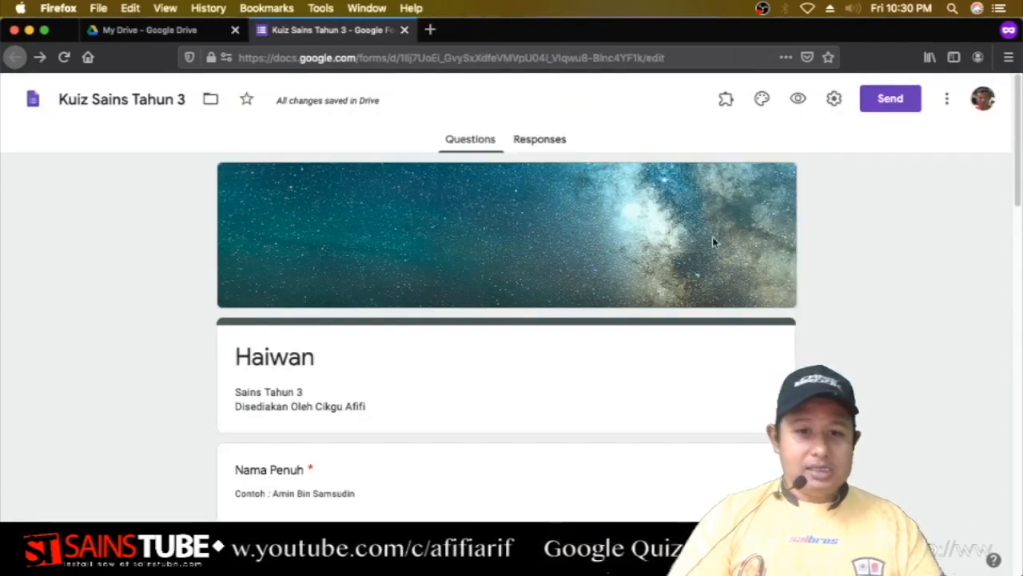
Open the quiz Settings and leave 'Collect email addresses' off after toggling it on and back.
{"action": "left_click", "coordinate": [835, 100]}
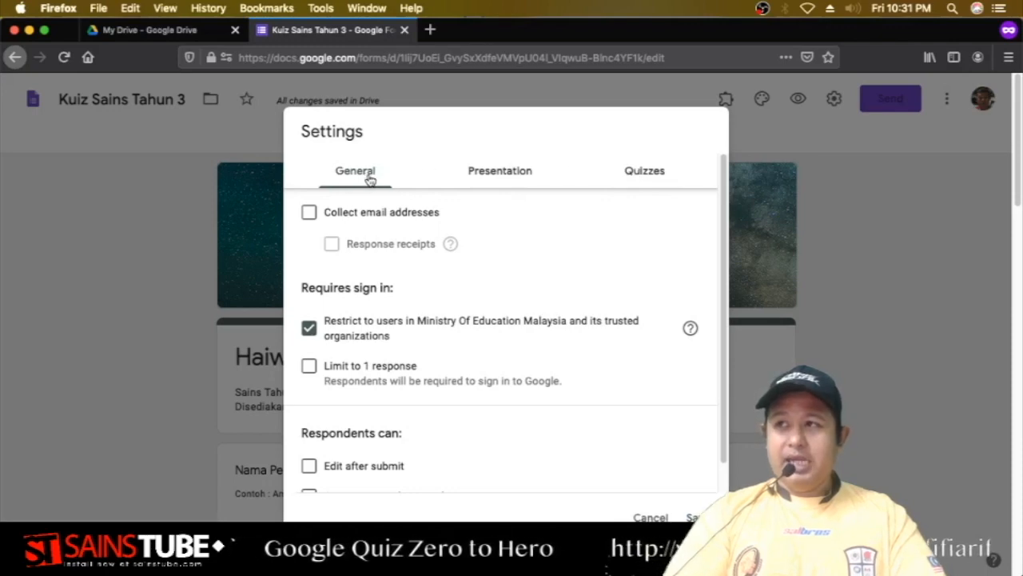
{"action": "left_click", "coordinate": [310, 216]}
{"action": "left_click", "coordinate": [311, 216]}
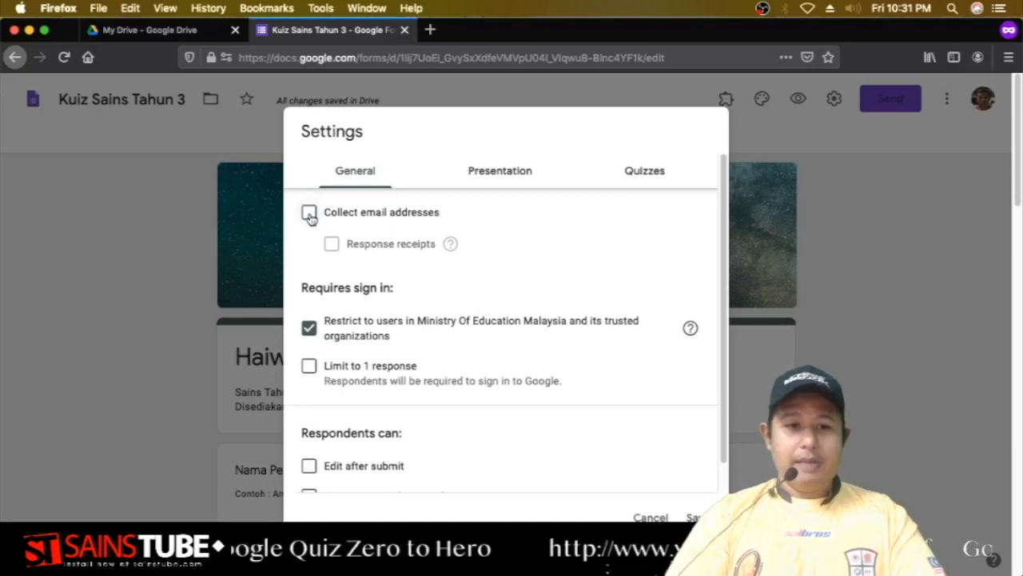
{"action": "scroll", "coordinate": [366, 288], "scroll_direction": "down", "scroll_amount": 2}
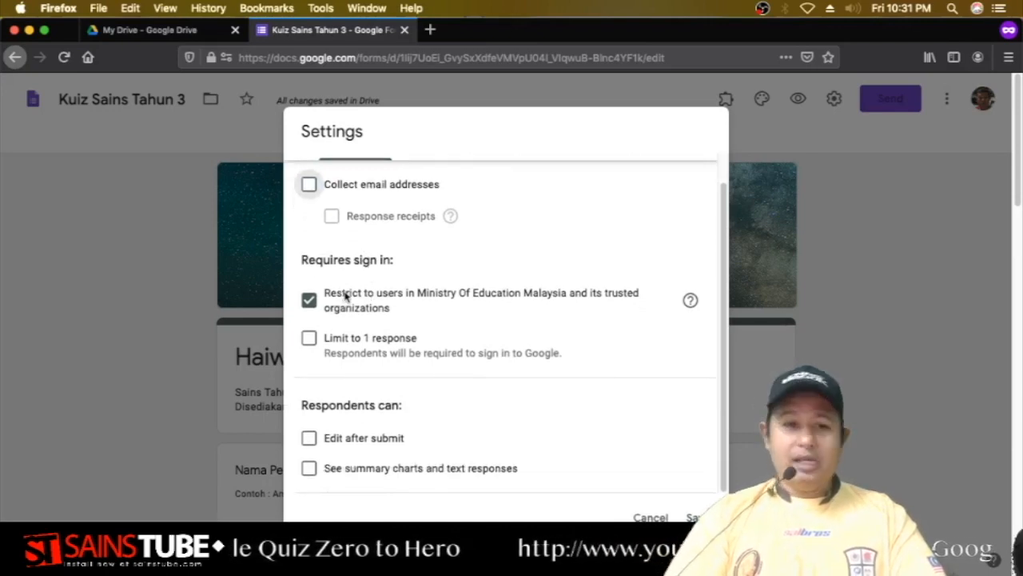
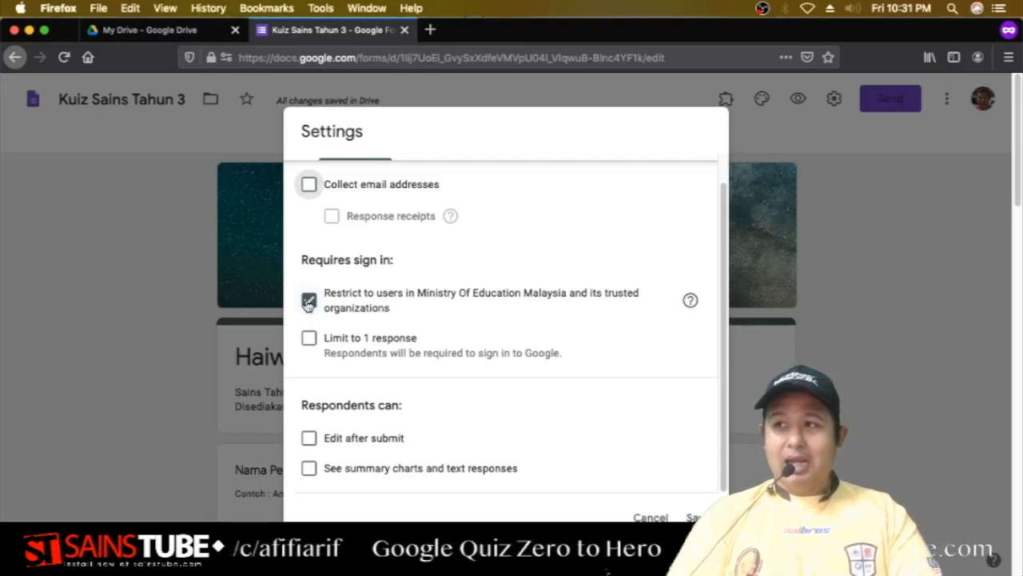
Uncheck the Ministry Of Education Malaysia restriction, and leave 'Limit to 1 response' off after testing it.
{"action": "left_click", "coordinate": [308, 302]}
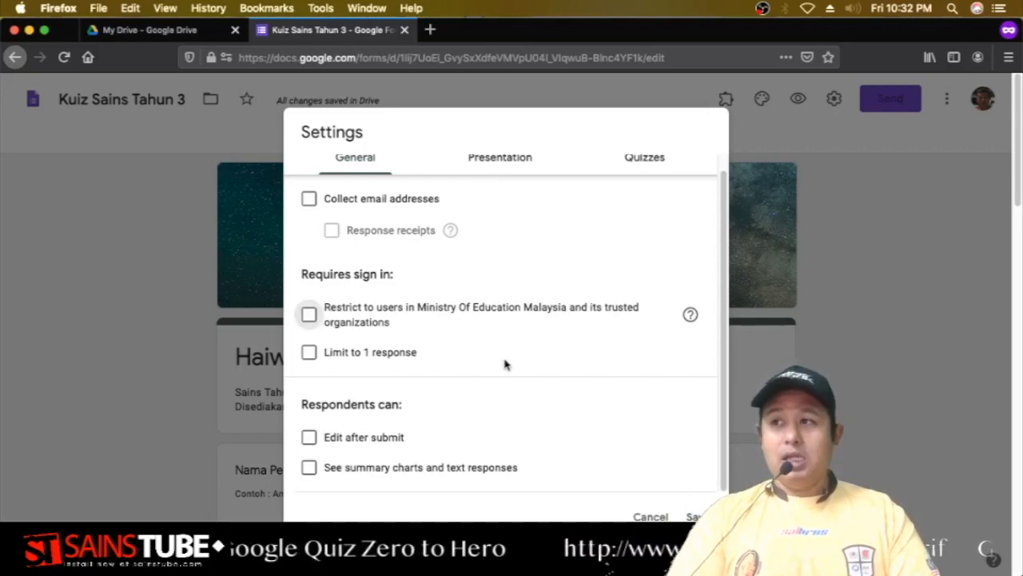
{"action": "left_click", "coordinate": [309, 353]}
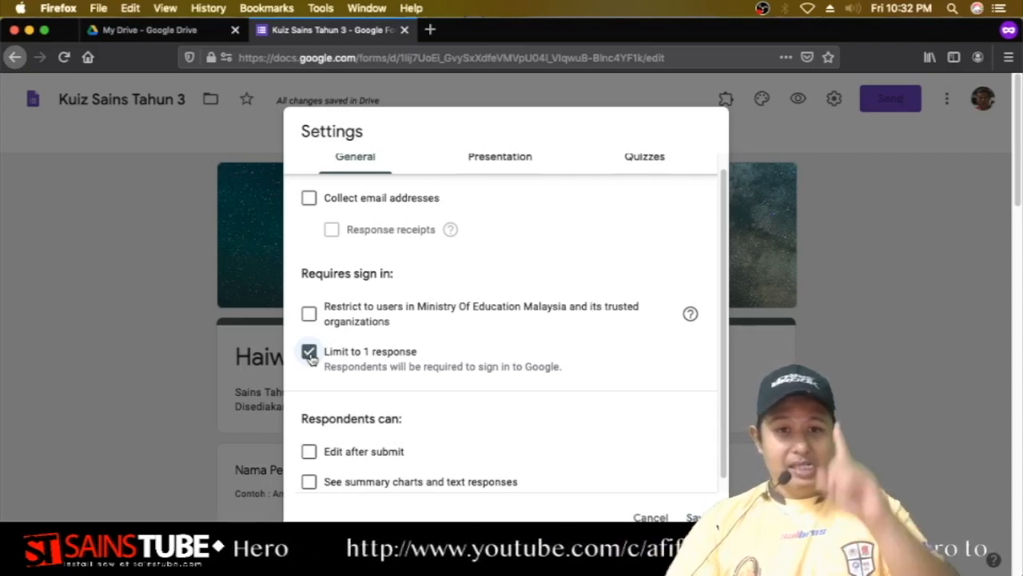
{"action": "left_click", "coordinate": [310, 353]}
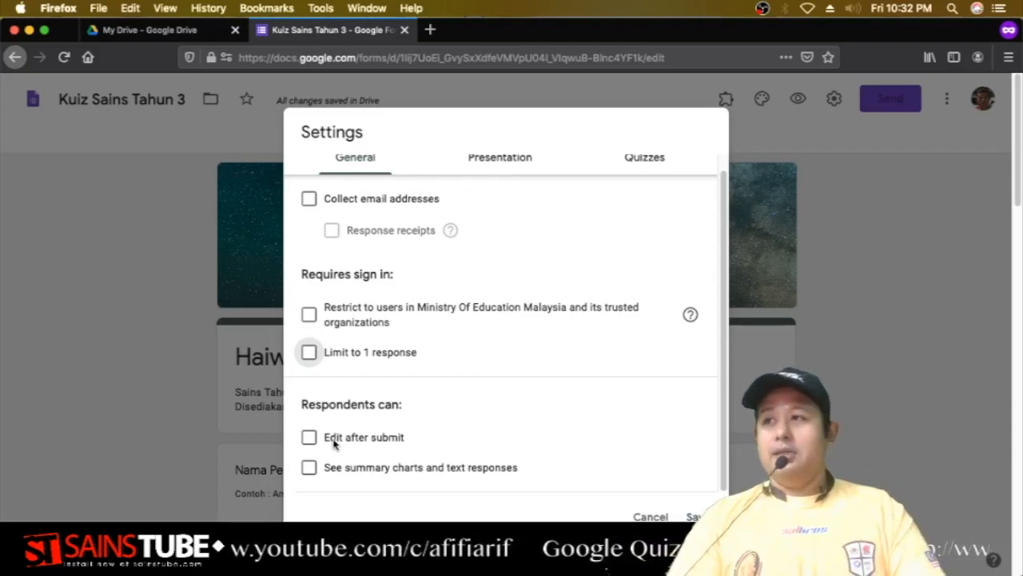
{"action": "scroll", "coordinate": [334, 444], "scroll_direction": "up", "scroll_amount": 1}
{"action": "scroll", "coordinate": [388, 380], "scroll_direction": "down", "scroll_amount": 1}
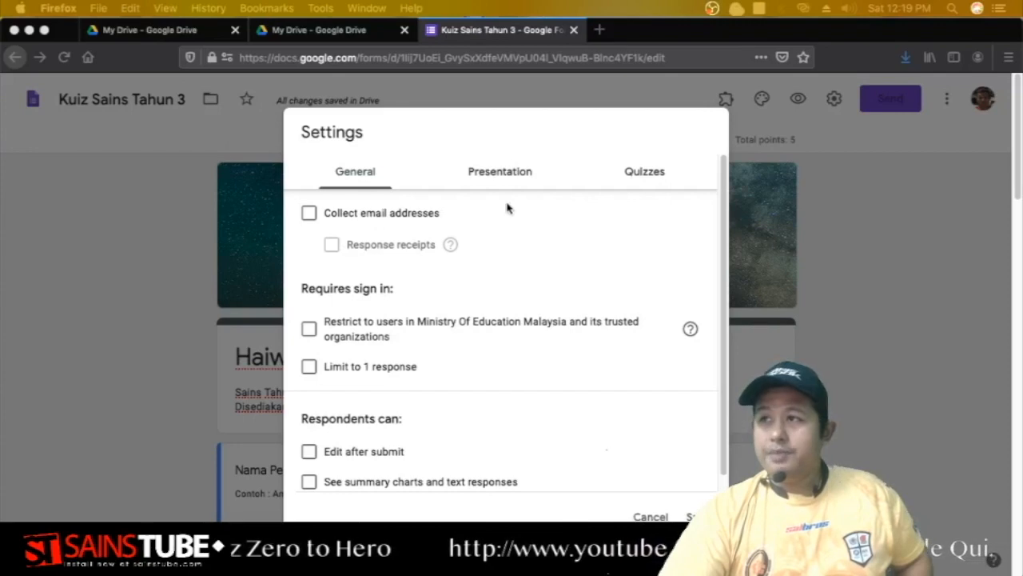
In Presentation, leave the progress bar off and enable 'Shuffle question order'.
{"action": "left_click", "coordinate": [513, 173]}
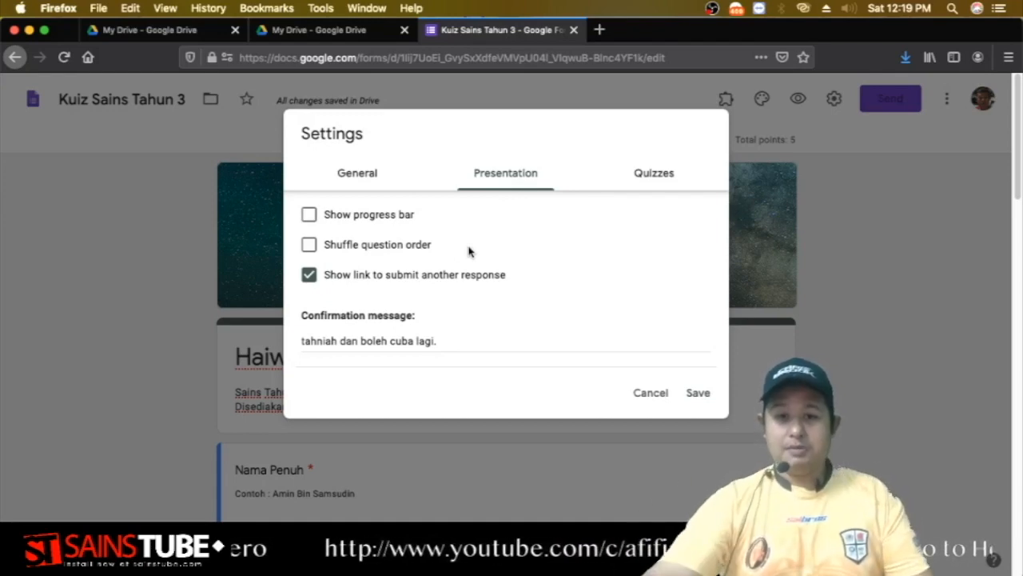
{"action": "left_click", "coordinate": [311, 221]}
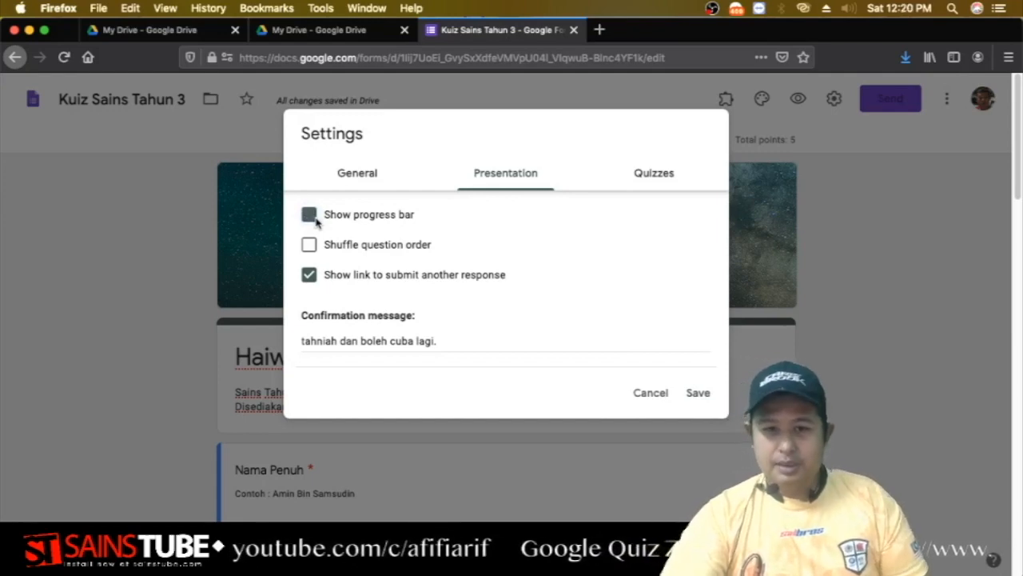
{"action": "left_click", "coordinate": [314, 219]}
{"action": "left_click", "coordinate": [310, 245]}
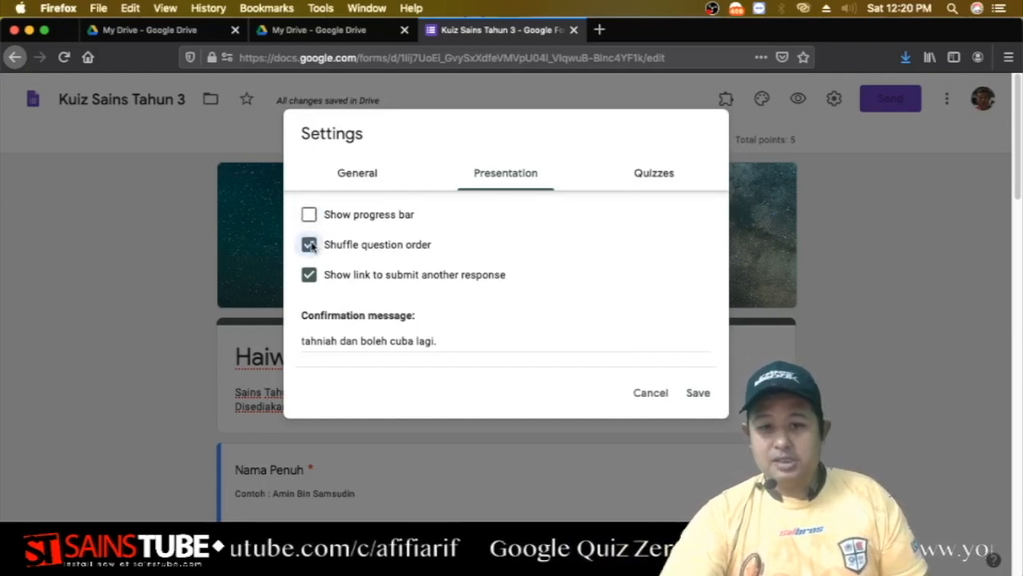
{"action": "left_click", "coordinate": [310, 245]}
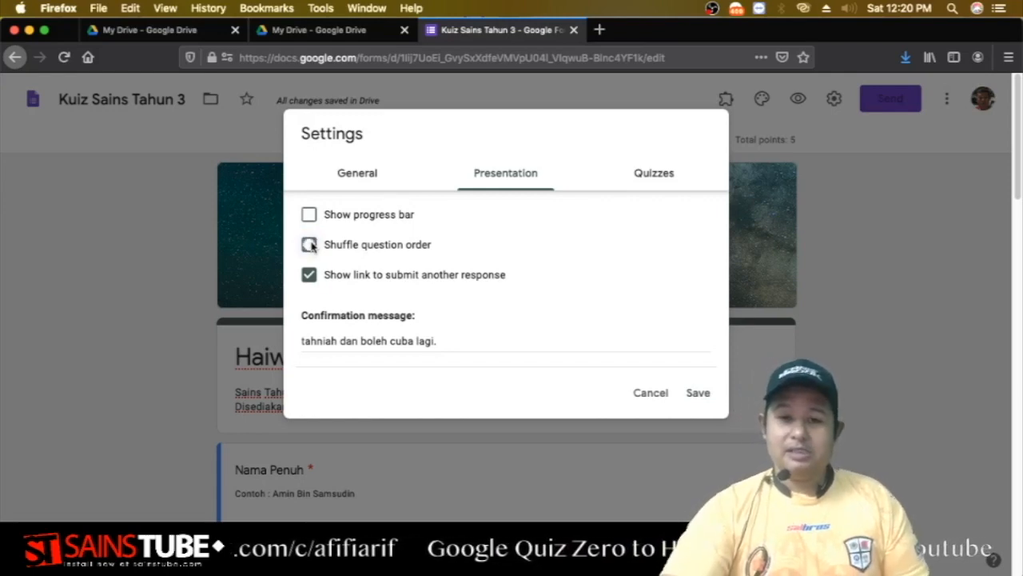
{"action": "left_click", "coordinate": [311, 244]}
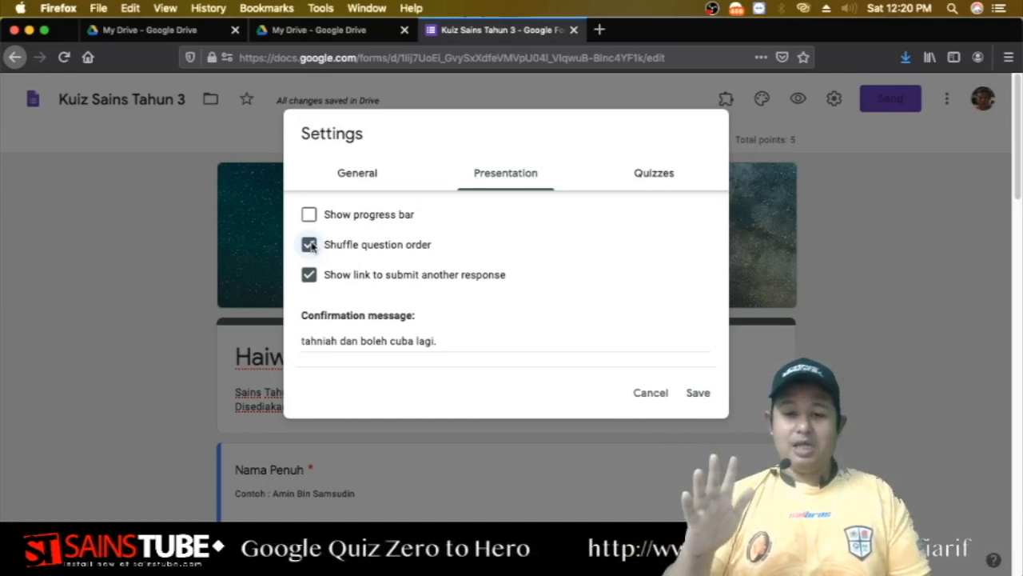
{"action": "left_click", "coordinate": [309, 245]}
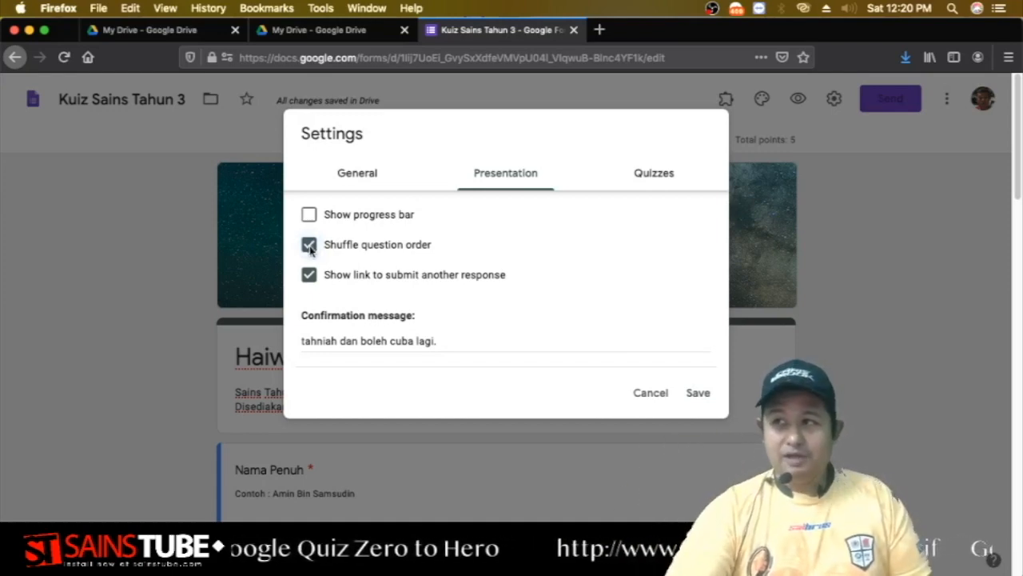
{"action": "left_click", "coordinate": [309, 244]}
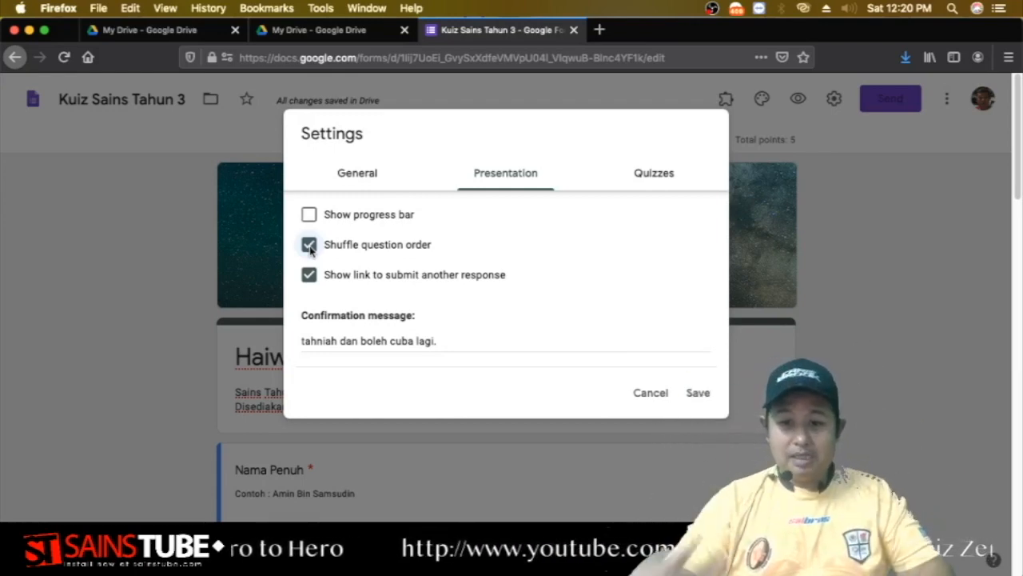
{"action": "left_click", "coordinate": [310, 246]}
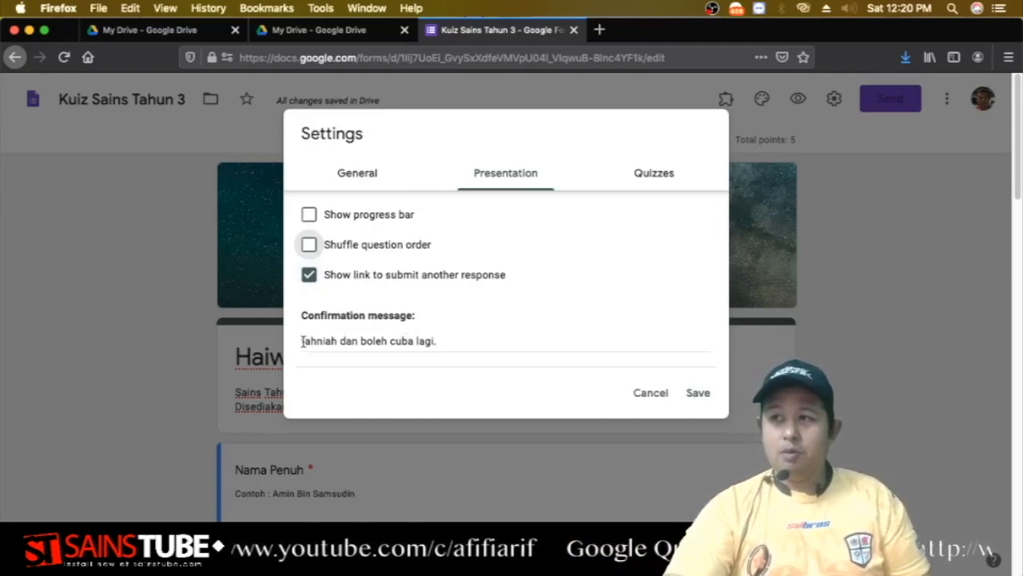
End the confirmation message with a period: 'tahniah dan boleh cuba lagi.'.
{"action": "left_click", "coordinate": [434, 342]}
{"action": "type", "text": "."}
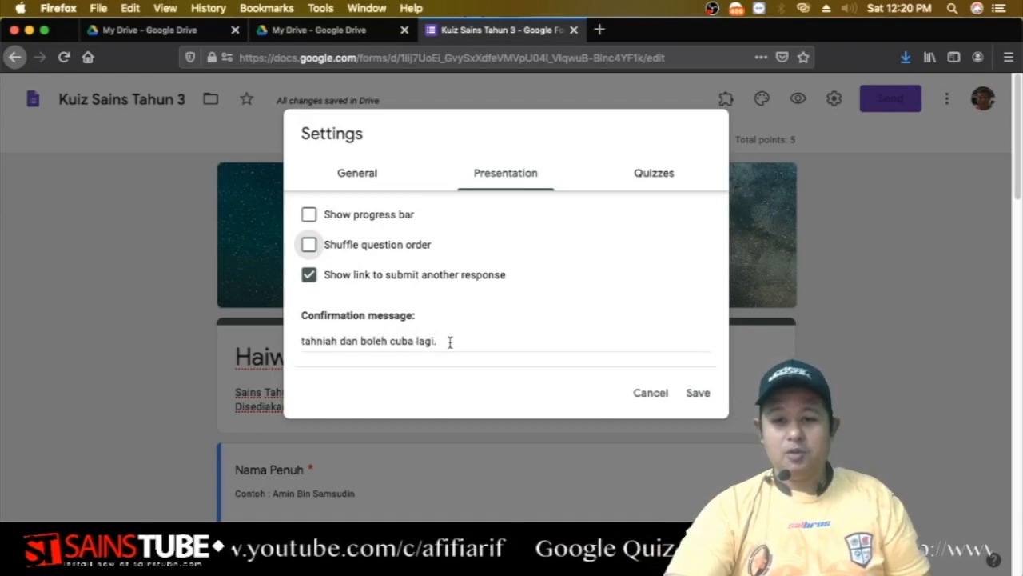
{"action": "left_click", "coordinate": [450, 342]}
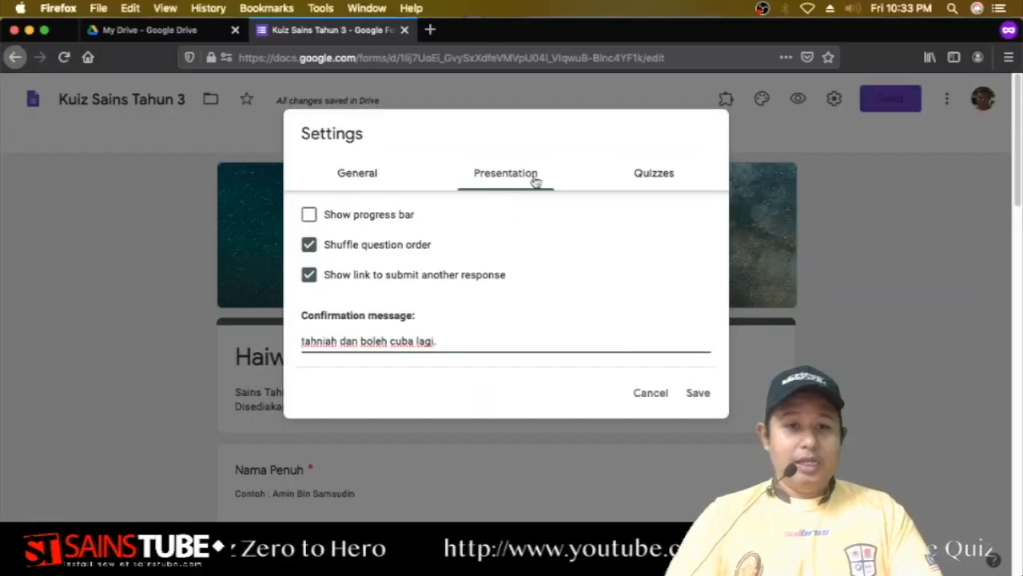
Turn on 'Make this a quiz' with grades released immediately after each submission.
{"action": "left_click", "coordinate": [647, 169]}
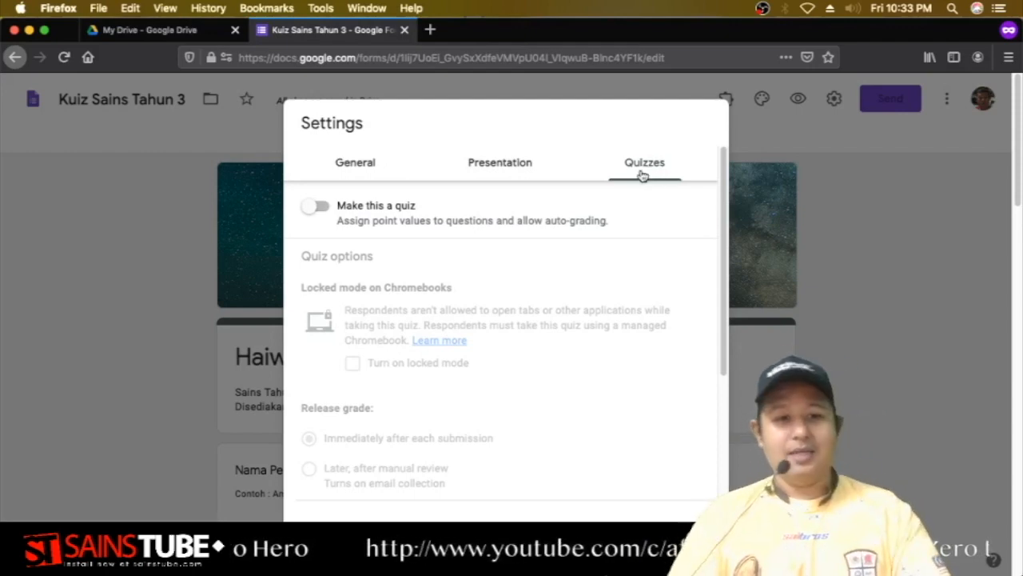
{"action": "left_click", "coordinate": [318, 208]}
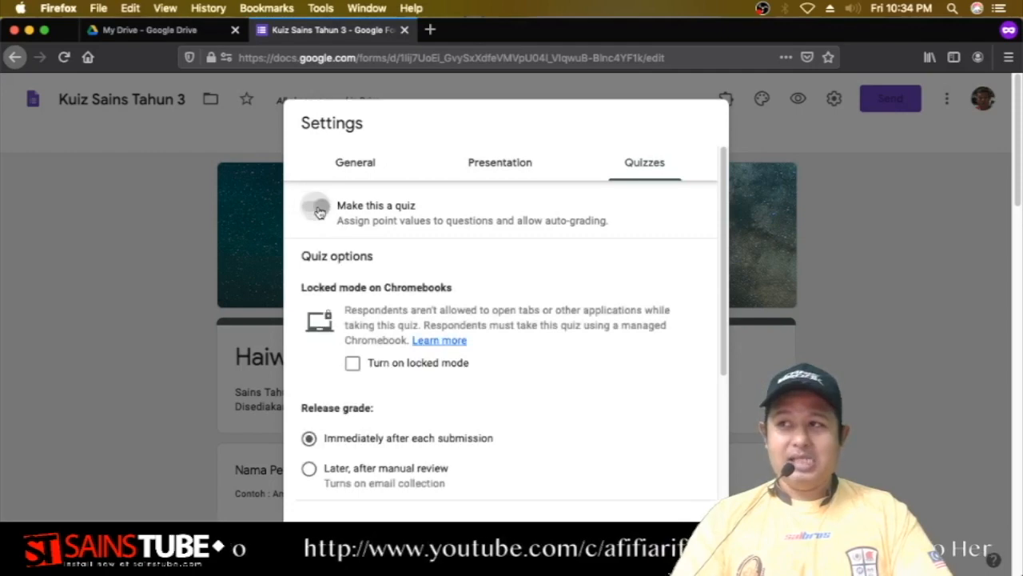
{"action": "scroll", "coordinate": [566, 407], "scroll_direction": "down", "scroll_amount": 3}
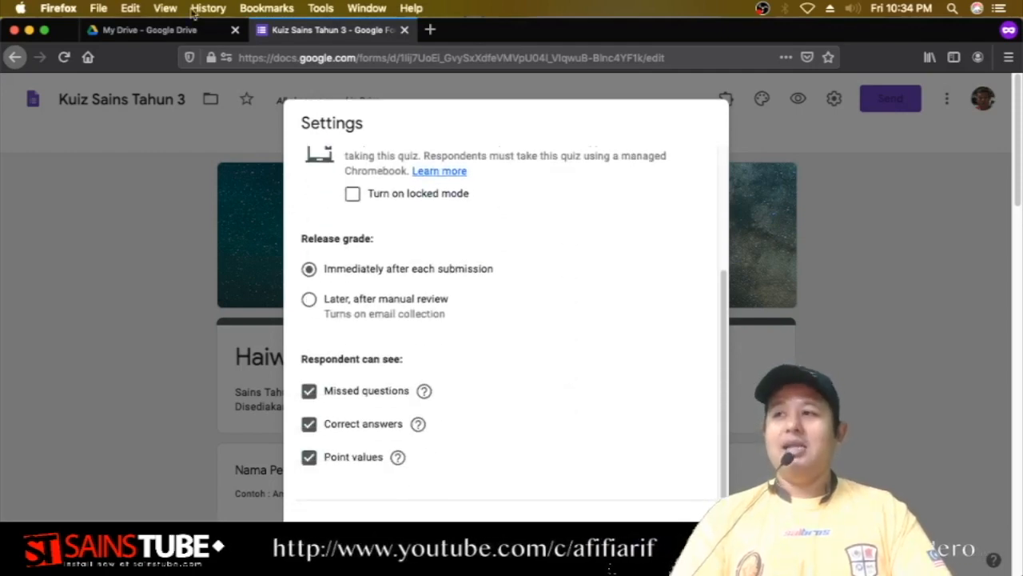
{"action": "scroll", "coordinate": [464, 236], "scroll_direction": "up", "scroll_amount": 1}
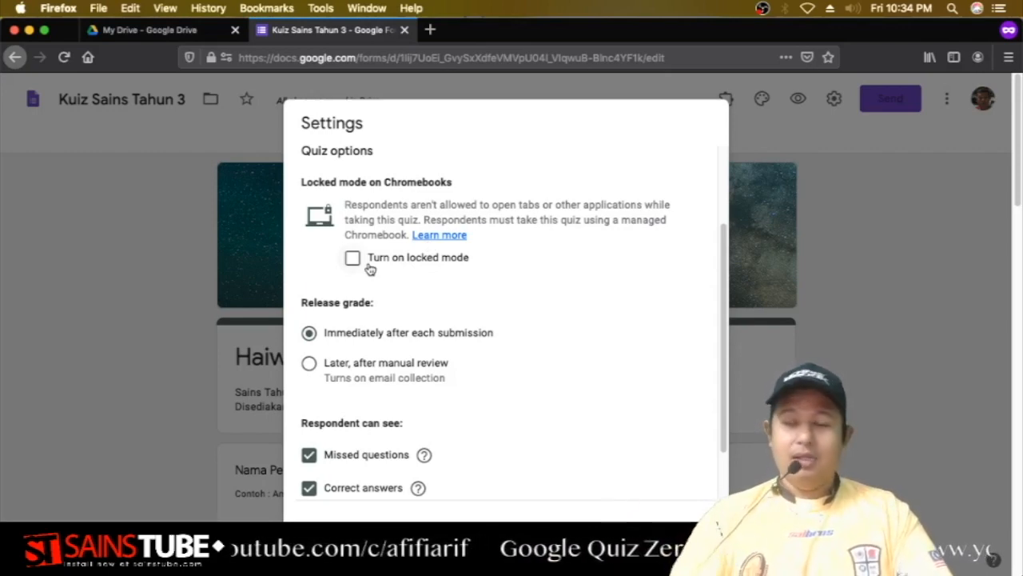
{"action": "scroll", "coordinate": [437, 299], "scroll_direction": "down", "scroll_amount": 2}
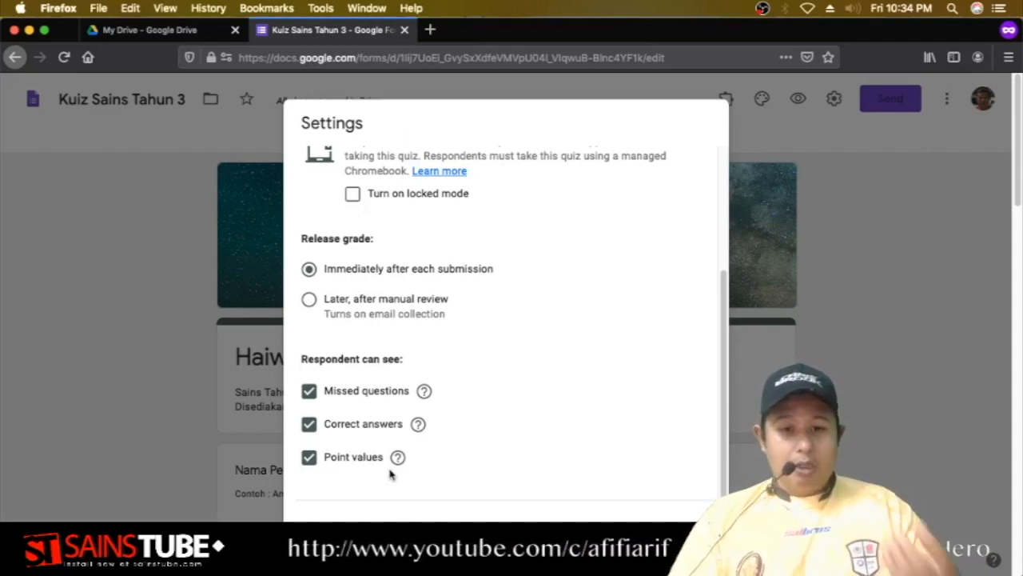
{"action": "scroll", "coordinate": [519, 432], "scroll_direction": "up", "scroll_amount": 3}
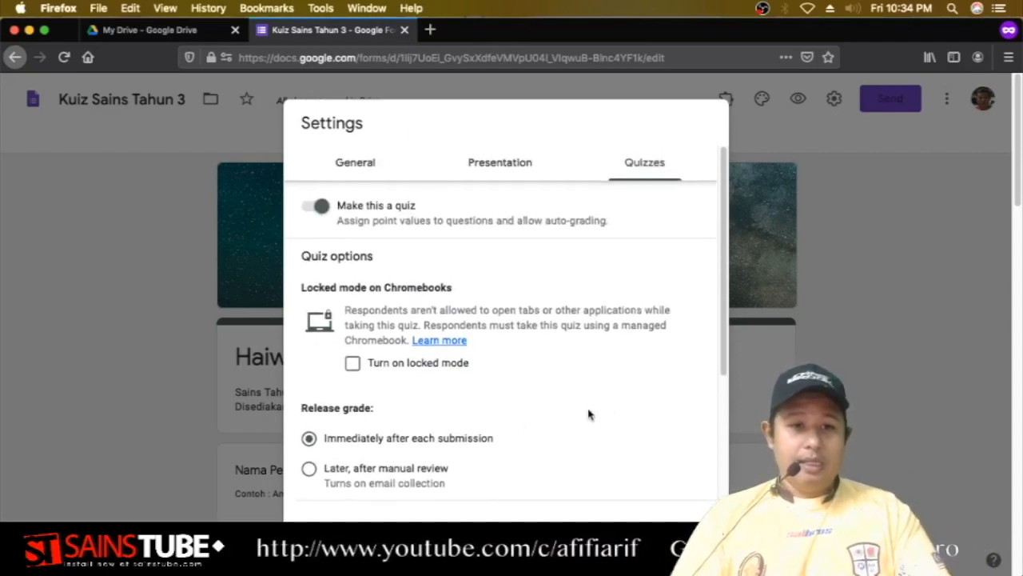
{"action": "scroll", "coordinate": [685, 297], "scroll_direction": "down", "scroll_amount": 4}
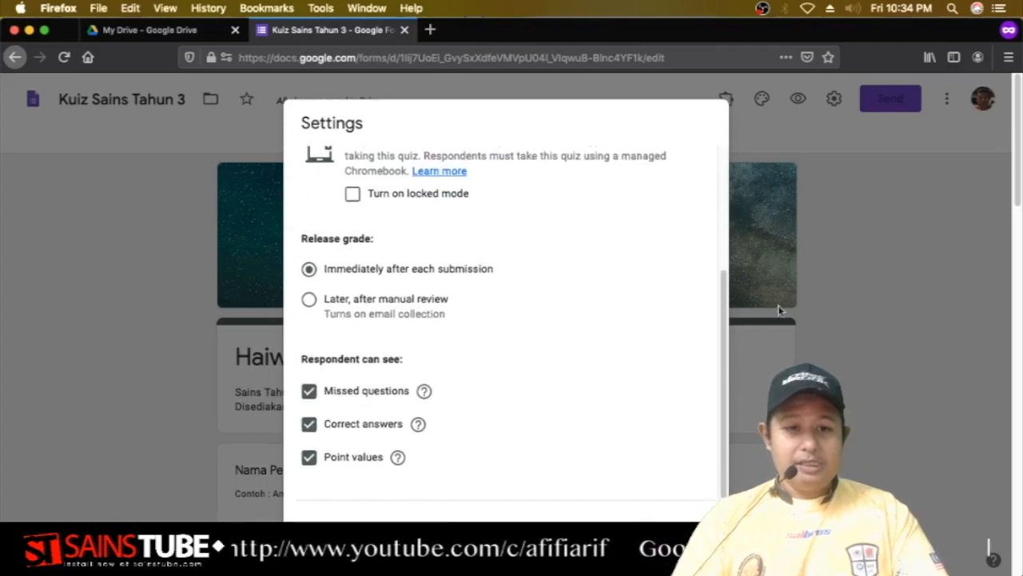
{"action": "left_click_drag", "start_coordinate": [469, 29], "coordinate": [457, 30]}
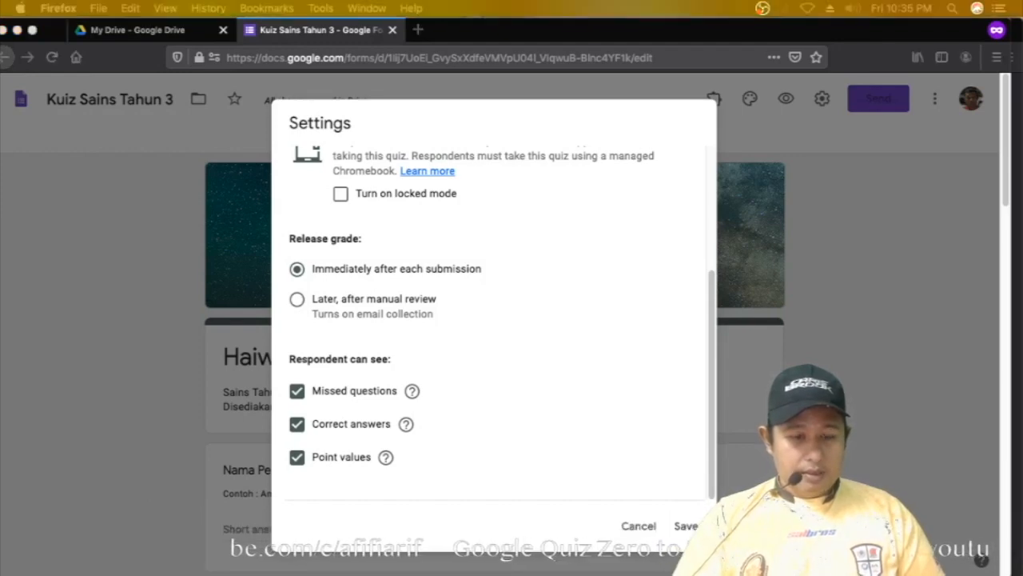
Close Settings and go through the Haiwan title, Nama Penuh, Kelas and Sekolah cards.
{"action": "left_click", "coordinate": [686, 527]}
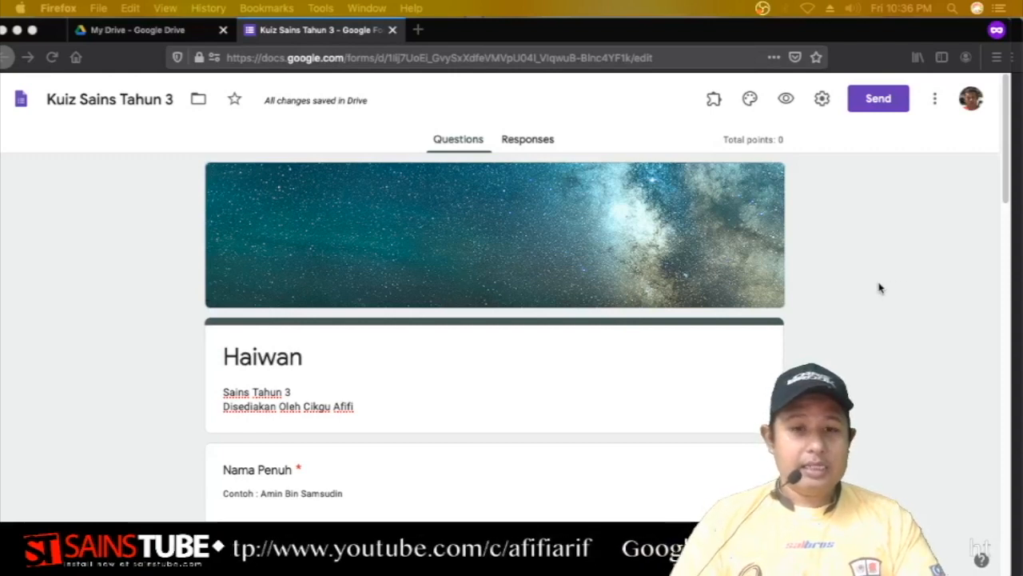
{"action": "scroll", "coordinate": [880, 288], "scroll_direction": "down", "scroll_amount": 5}
{"action": "scroll", "coordinate": [879, 288], "scroll_direction": "up", "scroll_amount": 3}
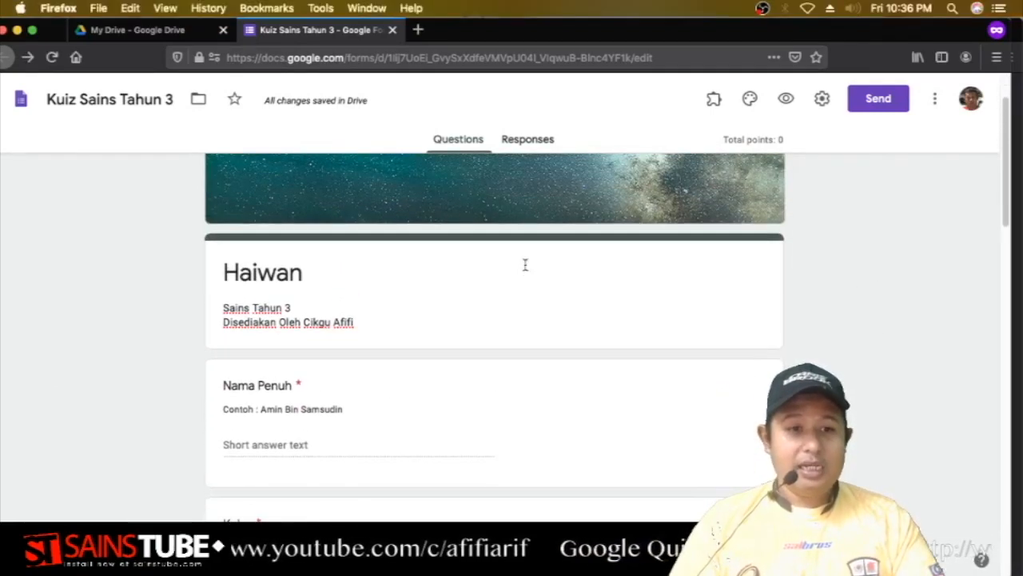
{"action": "left_click", "coordinate": [505, 252]}
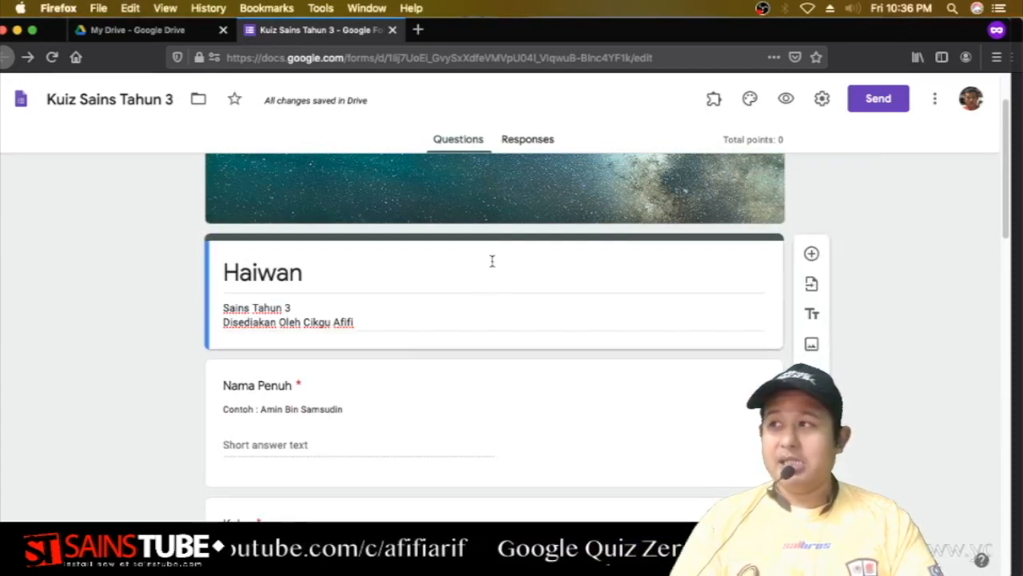
{"action": "scroll", "coordinate": [495, 294], "scroll_direction": "down", "scroll_amount": 3}
{"action": "left_click", "coordinate": [480, 194]}
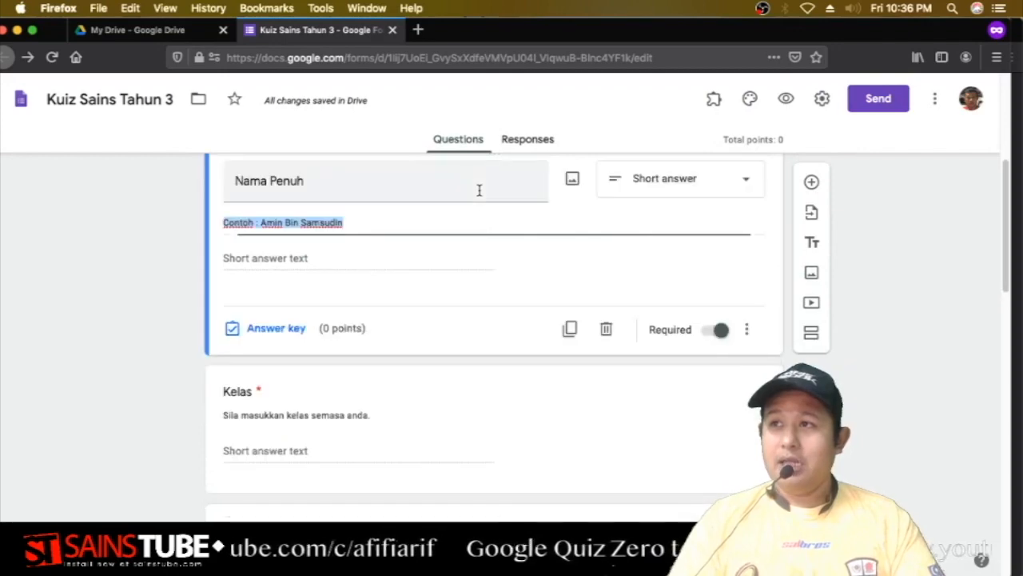
{"action": "scroll", "coordinate": [490, 370], "scroll_direction": "down", "scroll_amount": 2}
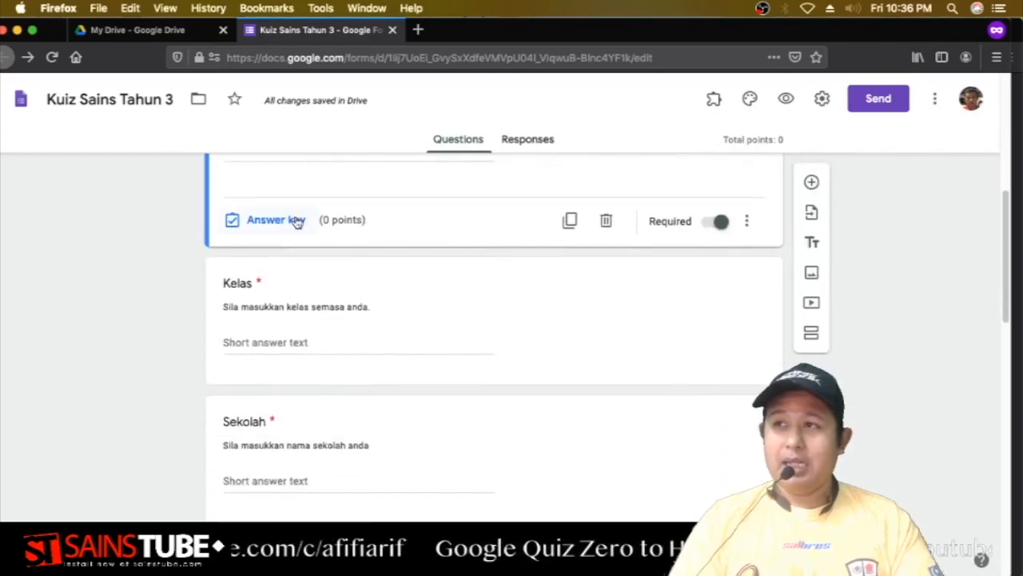
{"action": "left_click", "coordinate": [471, 281]}
{"action": "scroll", "coordinate": [512, 335], "scroll_direction": "down", "scroll_amount": 2}
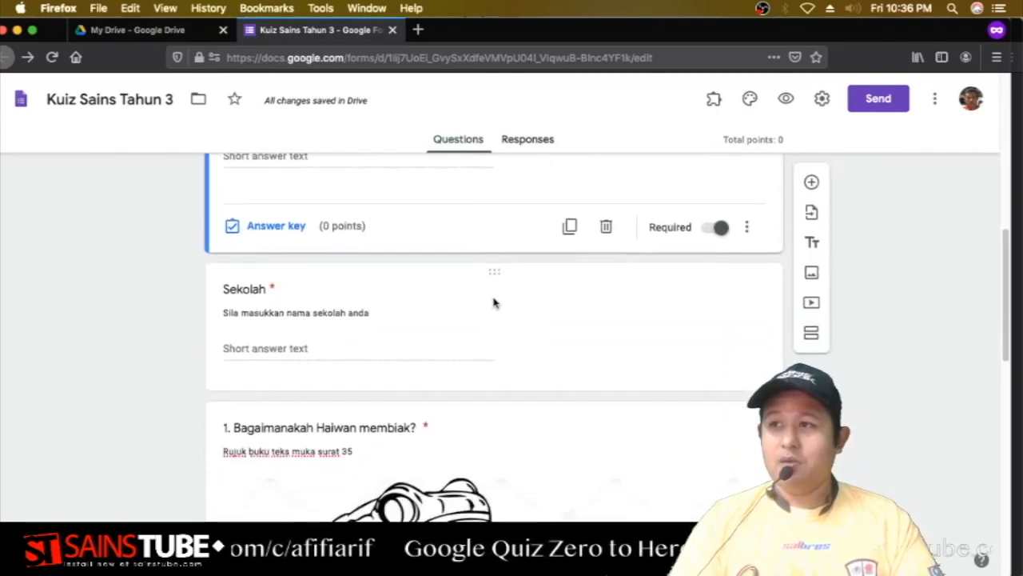
{"action": "left_click", "coordinate": [495, 295]}
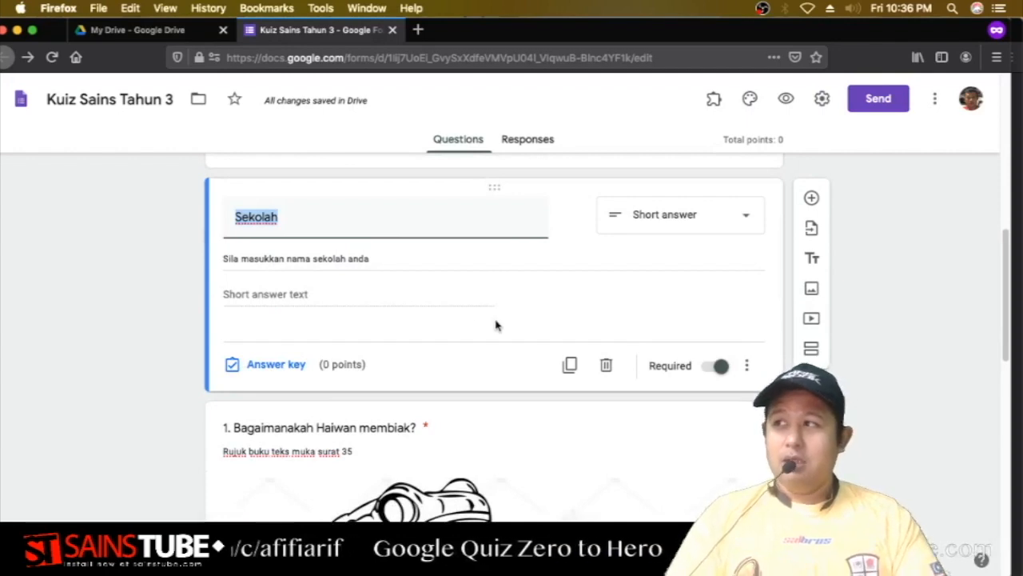
{"action": "scroll", "coordinate": [496, 325], "scroll_direction": "down", "scroll_amount": 3}
Select question 1, 'Bagaimanakah Haiwan membiak?', and open its answer key.
{"action": "left_click", "coordinate": [488, 203]}
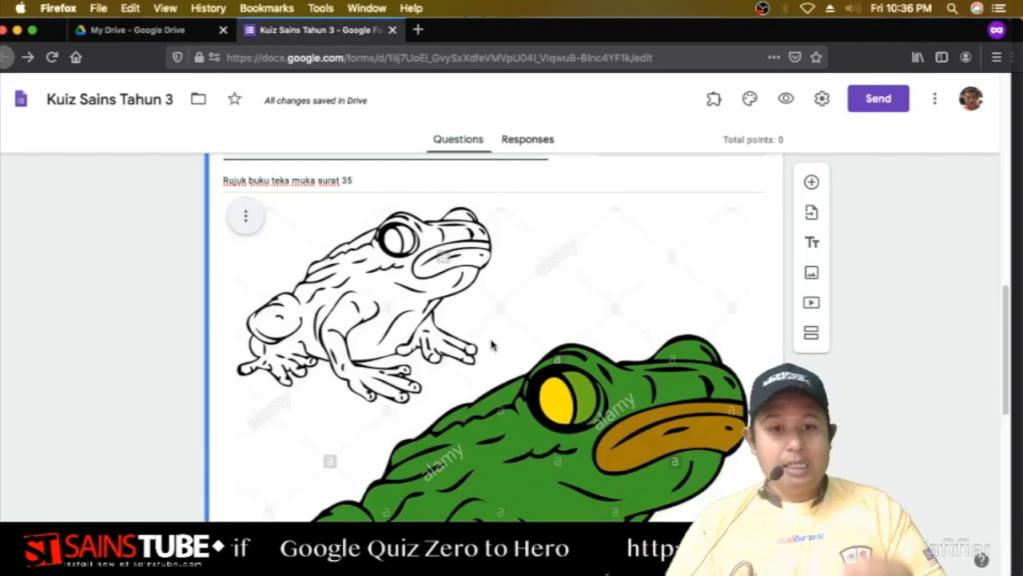
{"action": "scroll", "coordinate": [490, 344], "scroll_direction": "down", "scroll_amount": 6}
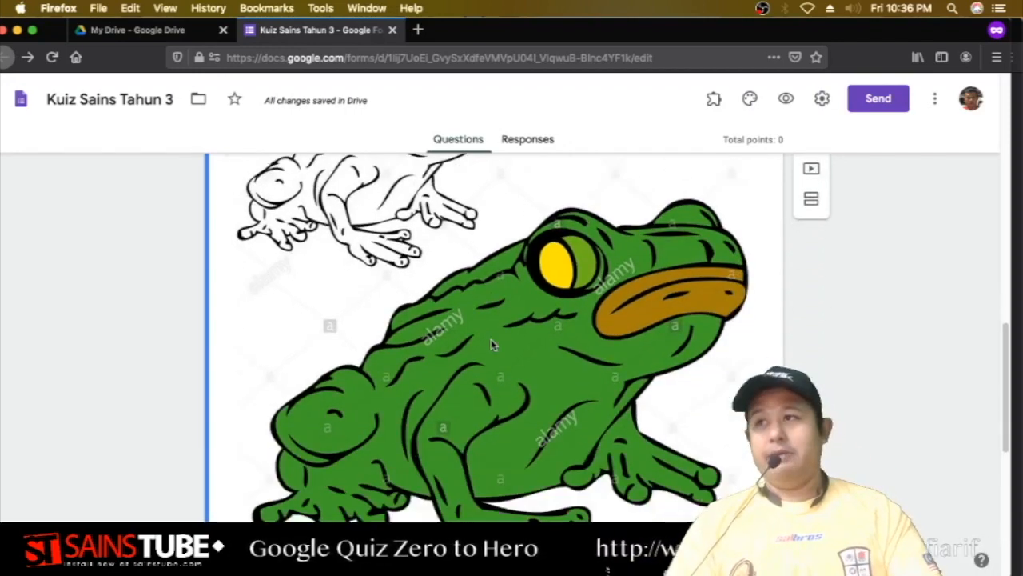
{"action": "scroll", "coordinate": [491, 344], "scroll_direction": "down", "scroll_amount": 3}
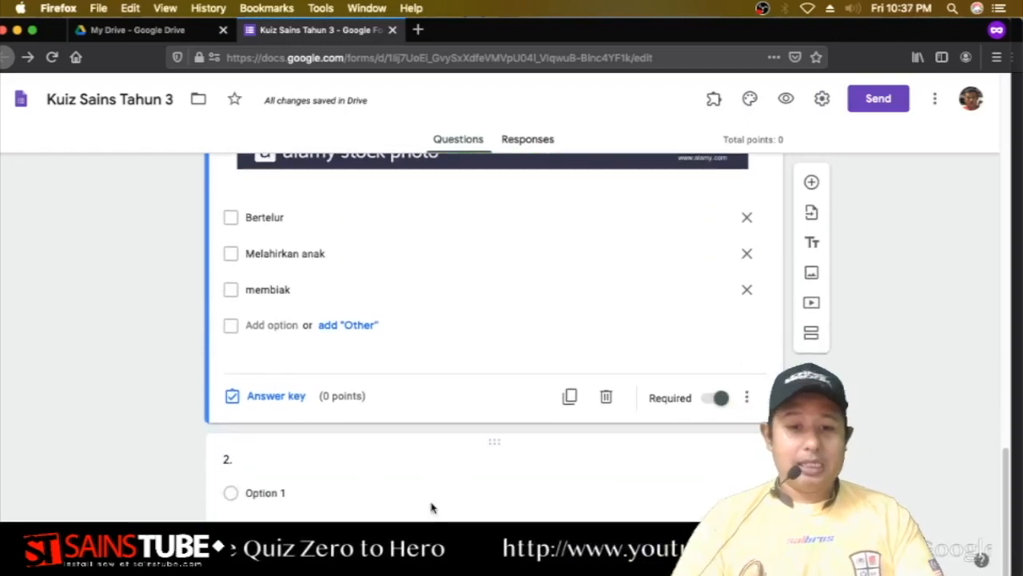
{"action": "left_click", "coordinate": [491, 454]}
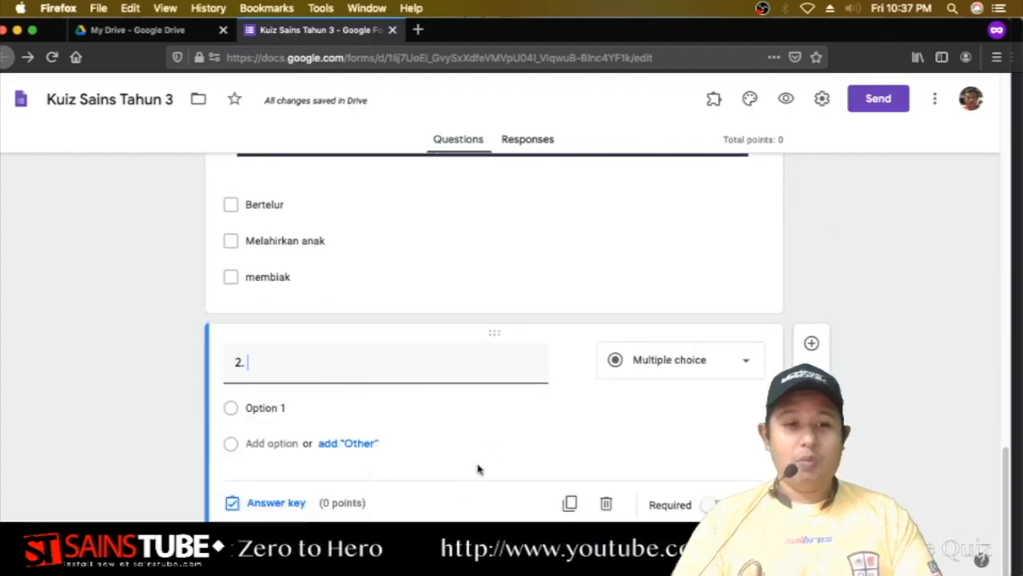
{"action": "scroll", "coordinate": [478, 468], "scroll_direction": "up", "scroll_amount": 10}
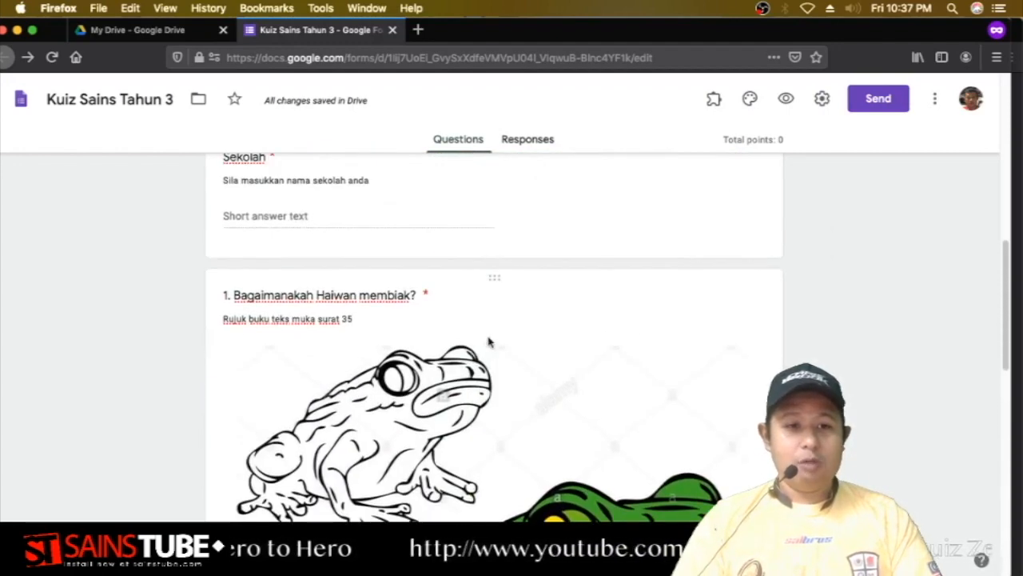
{"action": "scroll", "coordinate": [480, 348], "scroll_direction": "down", "scroll_amount": 5}
{"action": "scroll", "coordinate": [429, 368], "scroll_direction": "up", "scroll_amount": 4}
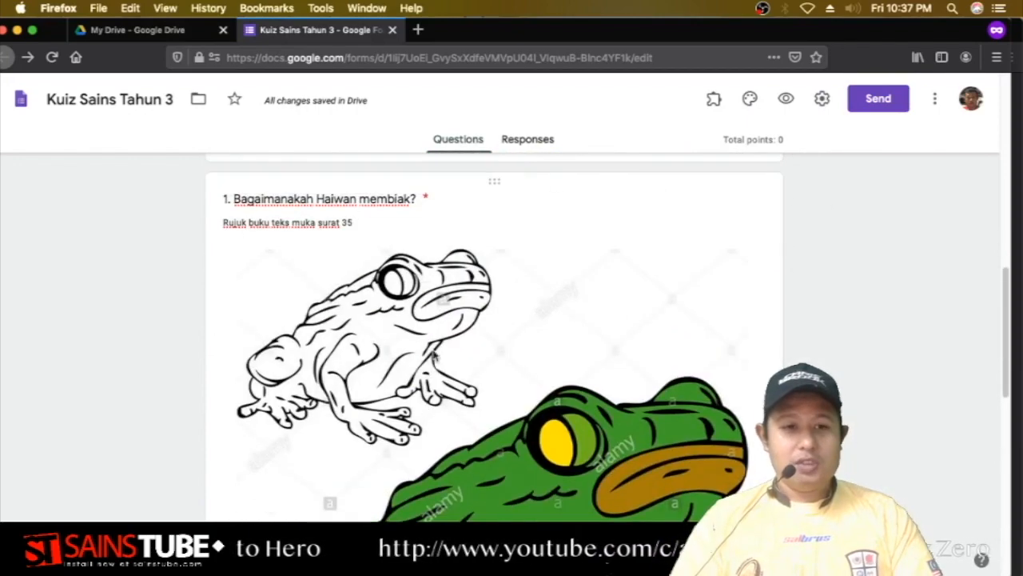
{"action": "left_click", "coordinate": [483, 198]}
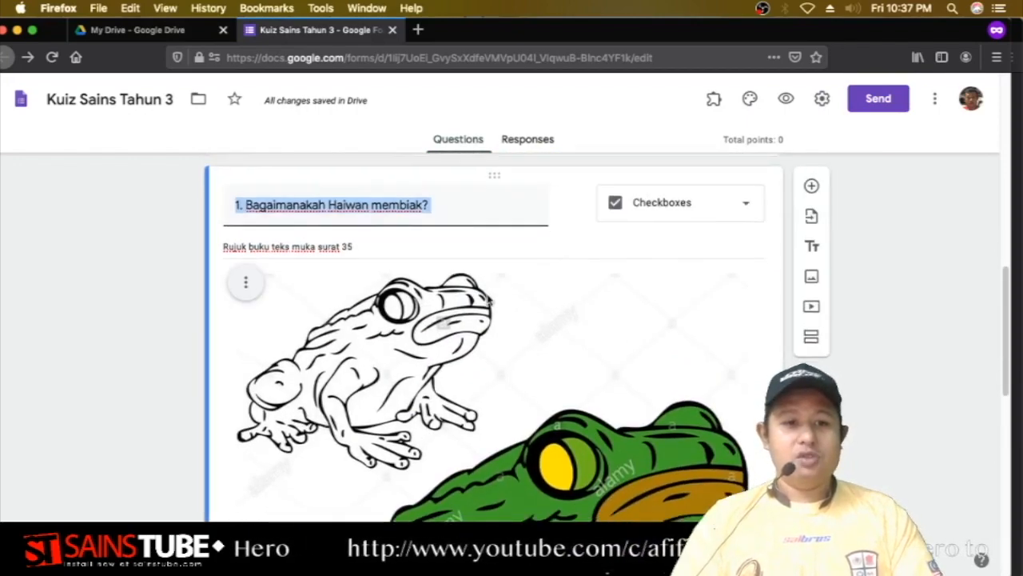
{"action": "scroll", "coordinate": [500, 316], "scroll_direction": "down", "scroll_amount": 6}
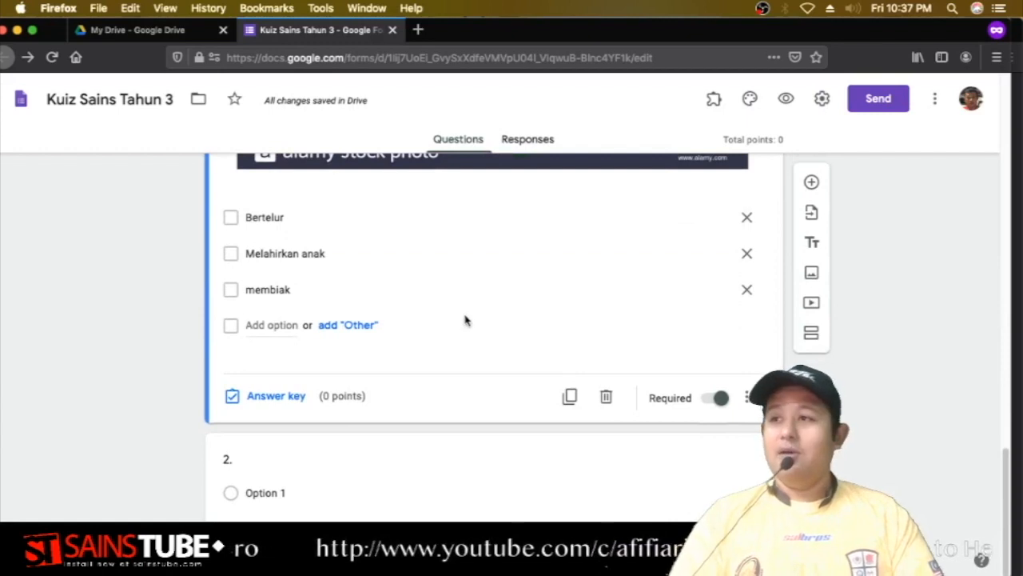
{"action": "left_click", "coordinate": [277, 397]}
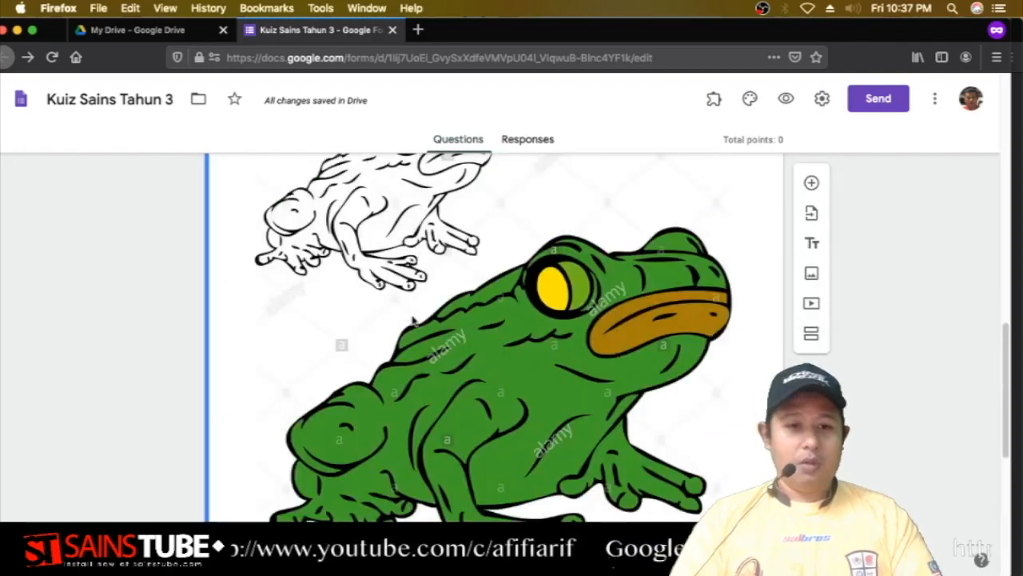
Tick Bertelur and Melahirkan anak as correct answers, leaving membiak unmarked.
{"action": "scroll", "coordinate": [461, 378], "scroll_direction": "up", "scroll_amount": 2}
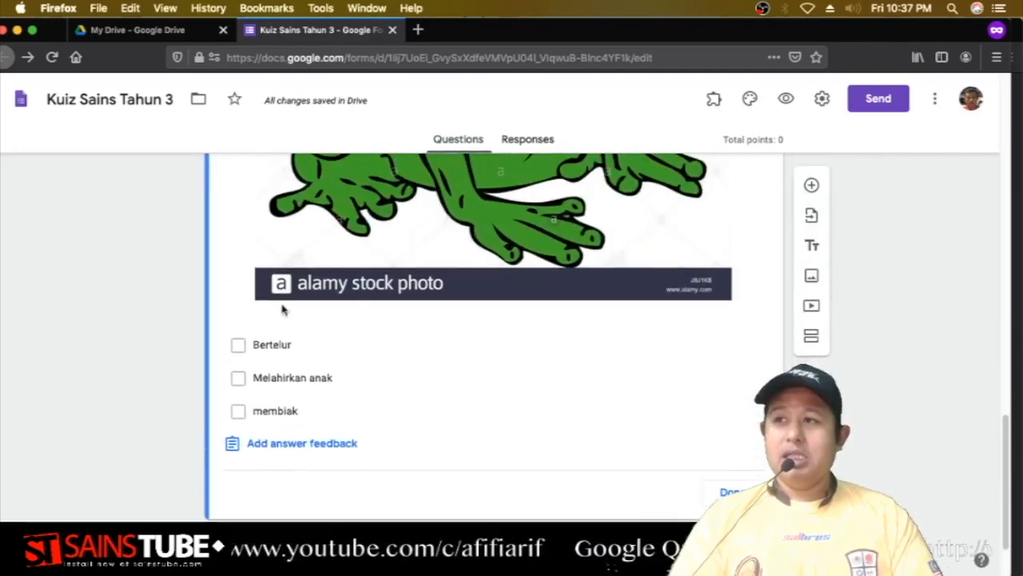
{"action": "left_click", "coordinate": [240, 349]}
{"action": "left_click", "coordinate": [238, 384]}
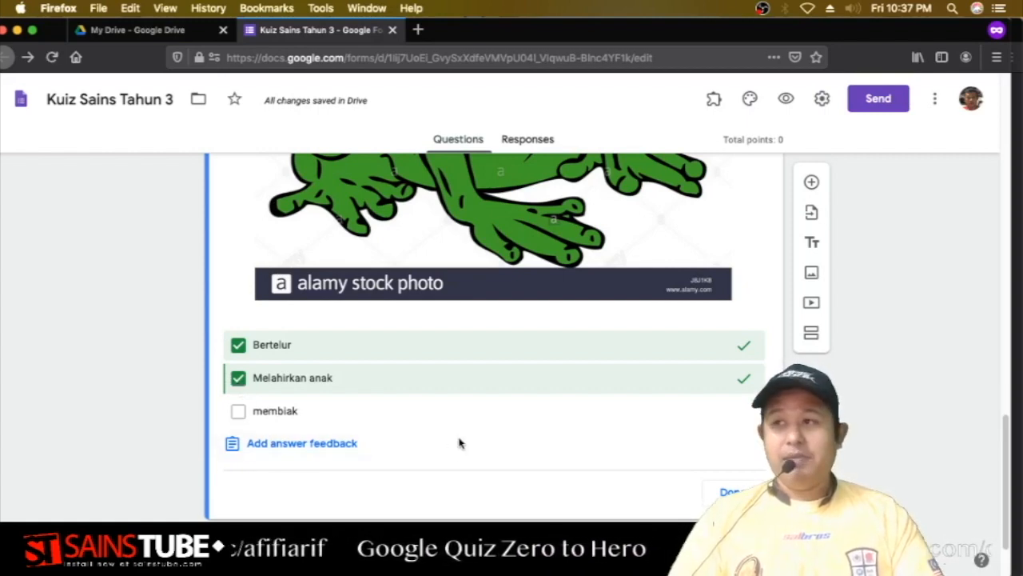
{"action": "scroll", "coordinate": [434, 427], "scroll_direction": "down", "scroll_amount": 2}
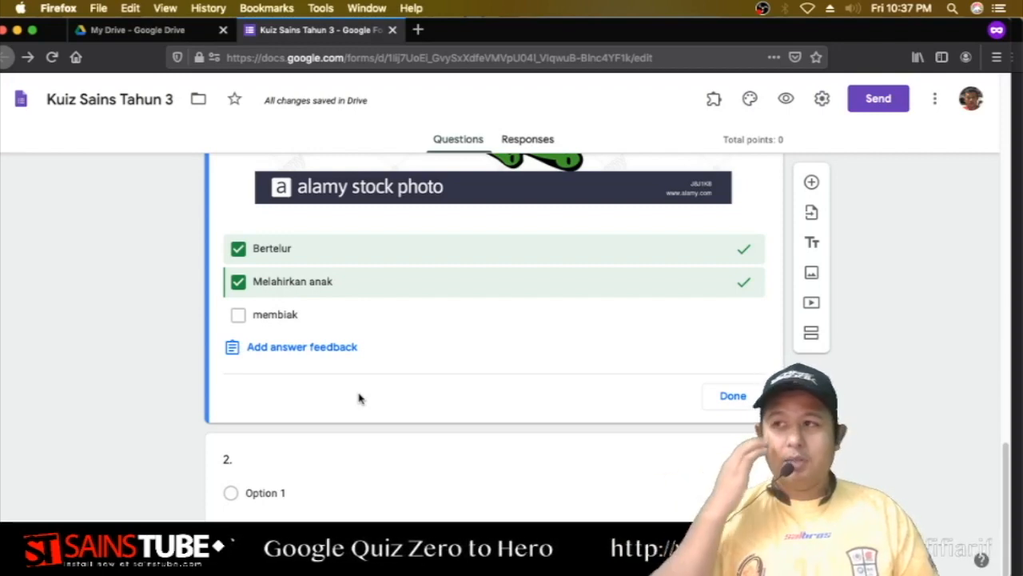
Save question 1 feedback: 'rujuk buku teks' for incorrect answers, 'tahniah' for correct answers.
{"action": "left_click", "coordinate": [315, 350]}
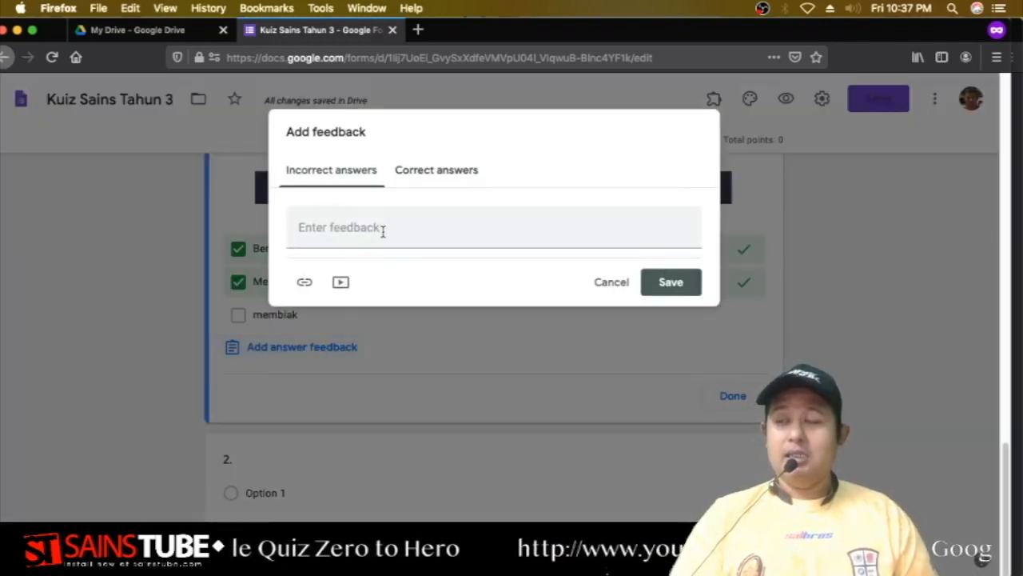
{"action": "left_click", "coordinate": [419, 169]}
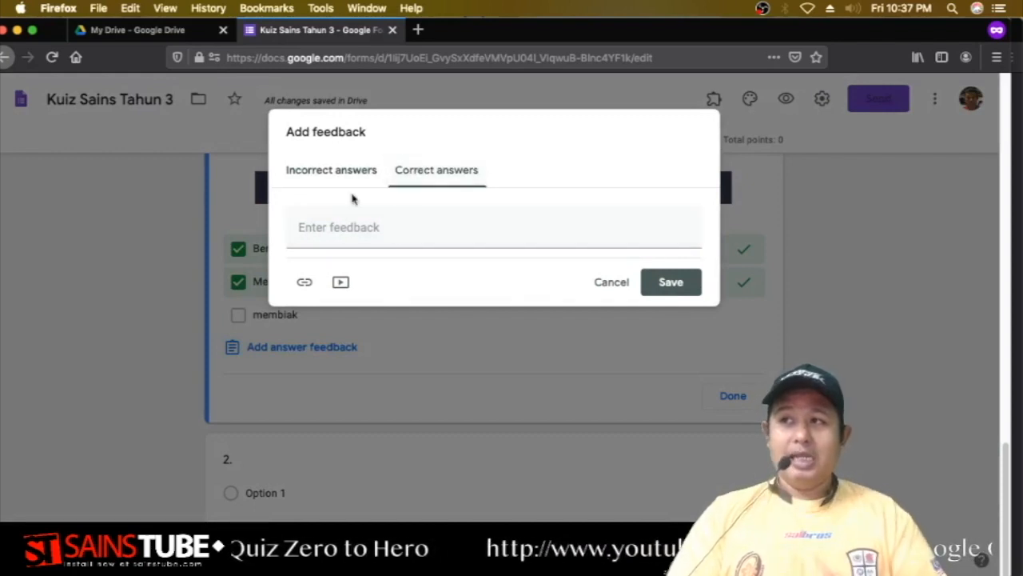
{"action": "left_click", "coordinate": [339, 171]}
{"action": "left_click", "coordinate": [348, 227]}
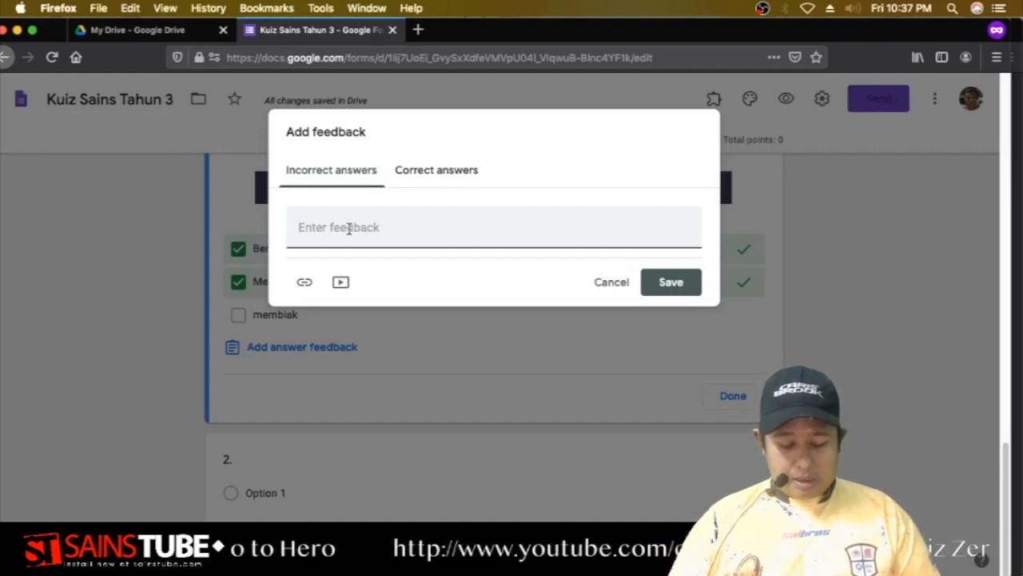
{"action": "type", "text": "CUba lai"}
{"action": "key", "text": "BackSpace"}
{"action": "key", "text": "BackSpace"}
{"action": "key", "text": "BackSpace"}
{"action": "key", "text": "BackSpace"}
{"action": "key", "text": "BackSpace"}
{"action": "key", "text": "BackSpace"}
{"action": "key", "text": "BackSpace"}
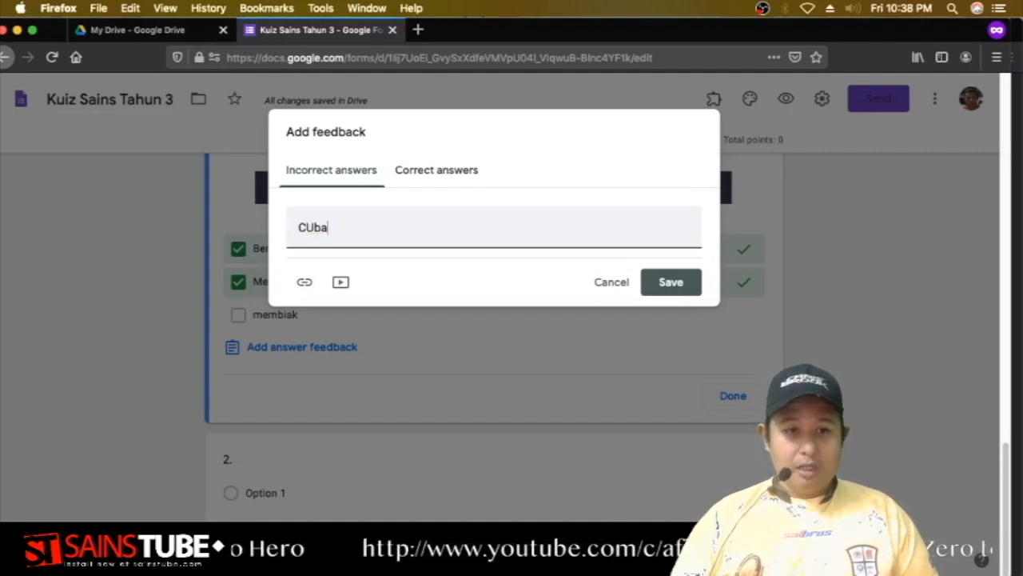
{"action": "type", "text": "rujuk"}
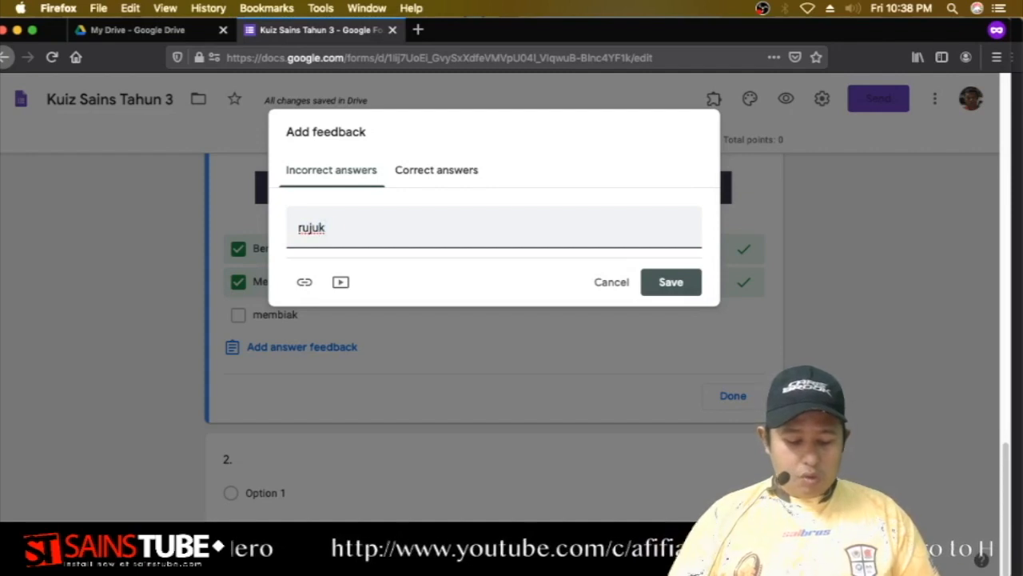
{"action": "type", "text": " buku teks"}
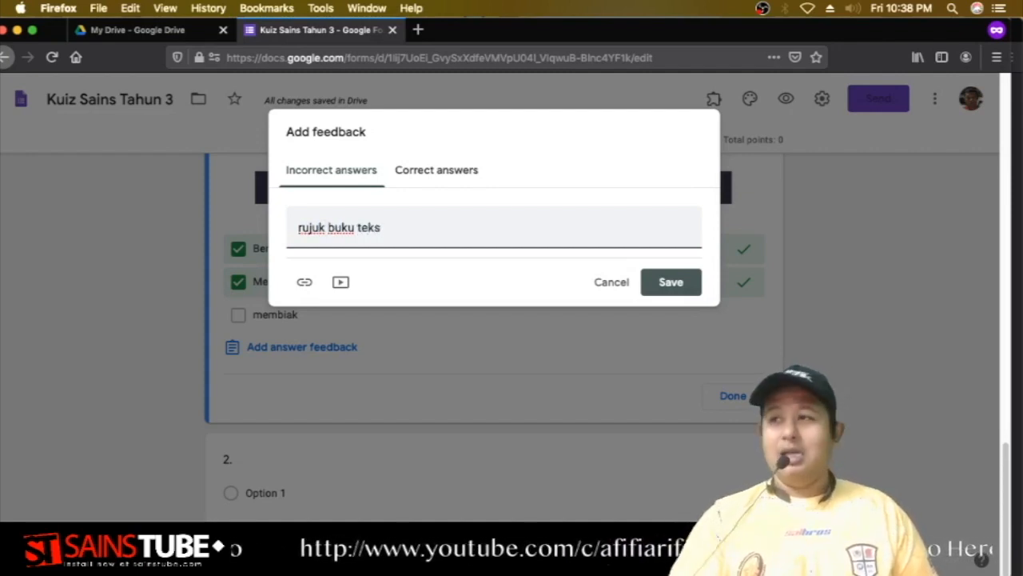
{"action": "left_click", "coordinate": [436, 170]}
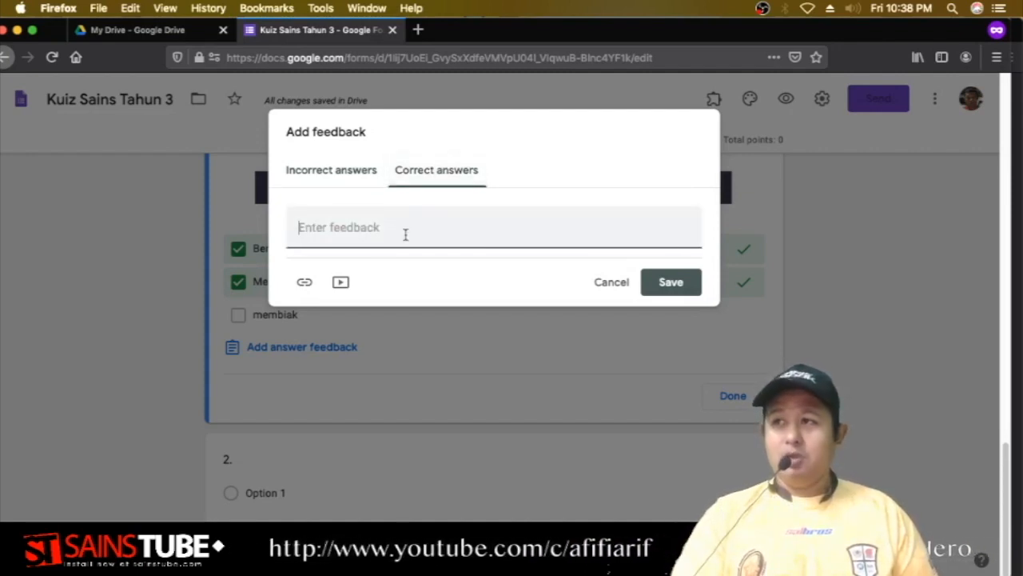
{"action": "left_click", "coordinate": [405, 235]}
{"action": "type", "text": "ta"}
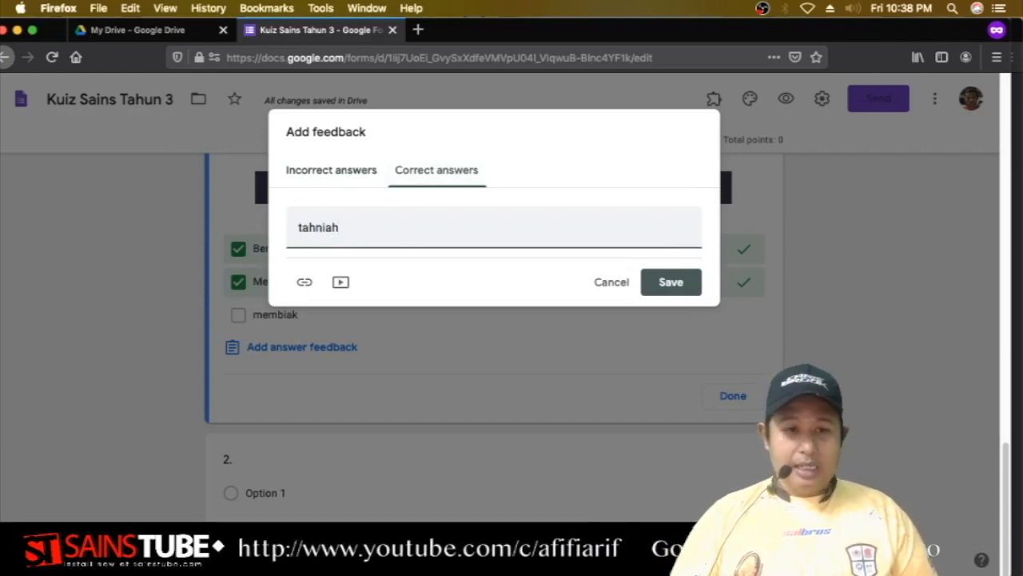
{"action": "type", "text": "hniah"}
{"action": "left_click", "coordinate": [690, 290]}
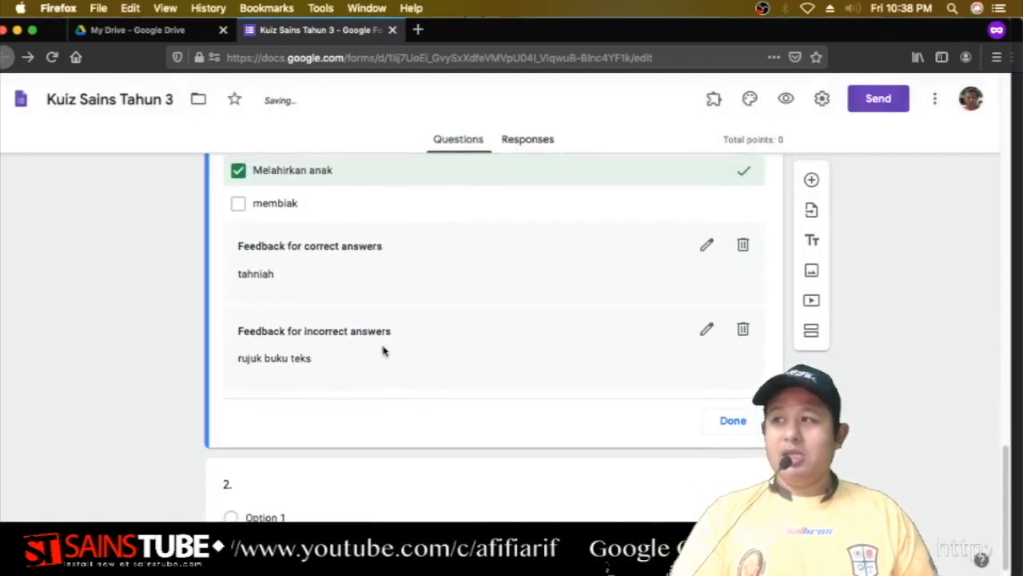
Raise question 1's point value to 3.
{"action": "scroll", "coordinate": [304, 301], "scroll_direction": "up", "scroll_amount": 1}
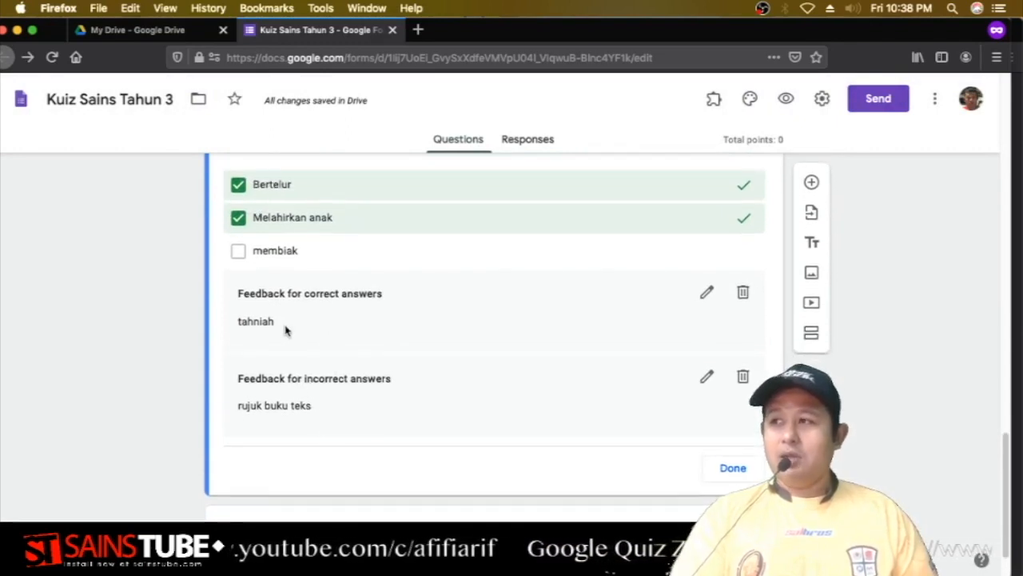
{"action": "scroll", "coordinate": [288, 328], "scroll_direction": "up", "scroll_amount": 10}
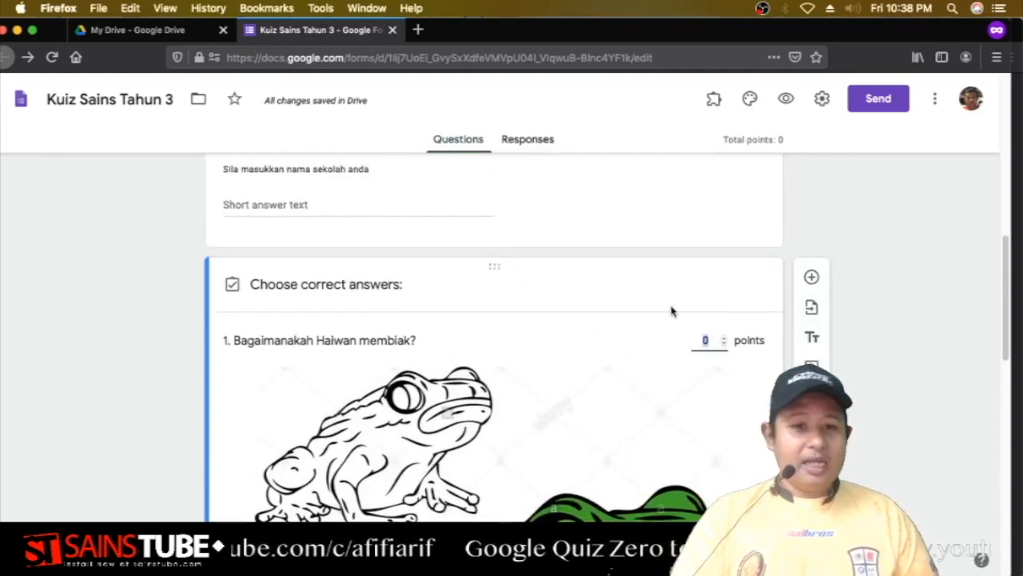
{"action": "left_click", "coordinate": [725, 339]}
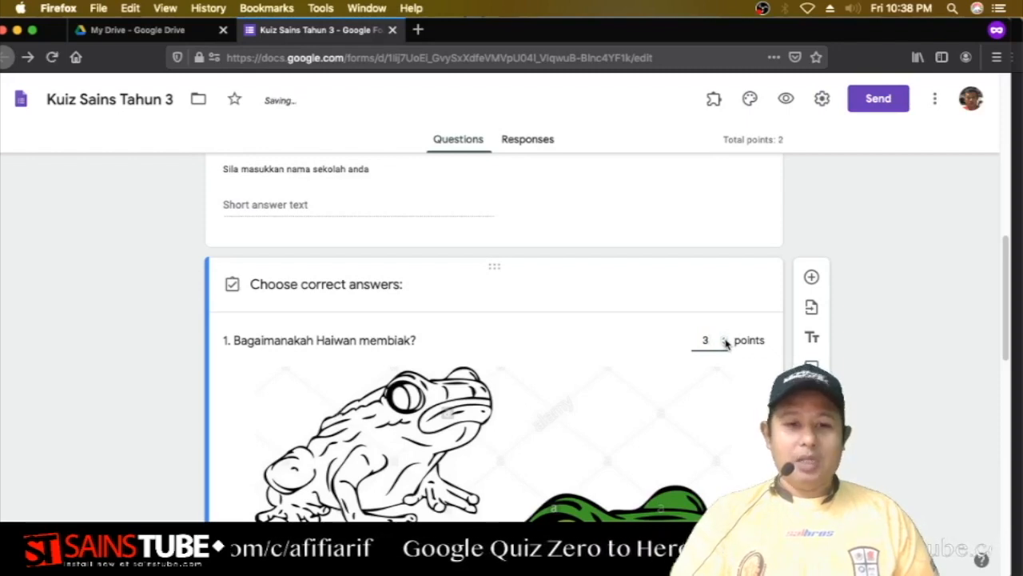
Open the live Haiwan form in preview.
{"action": "scroll", "coordinate": [716, 375], "scroll_direction": "down", "scroll_amount": 10}
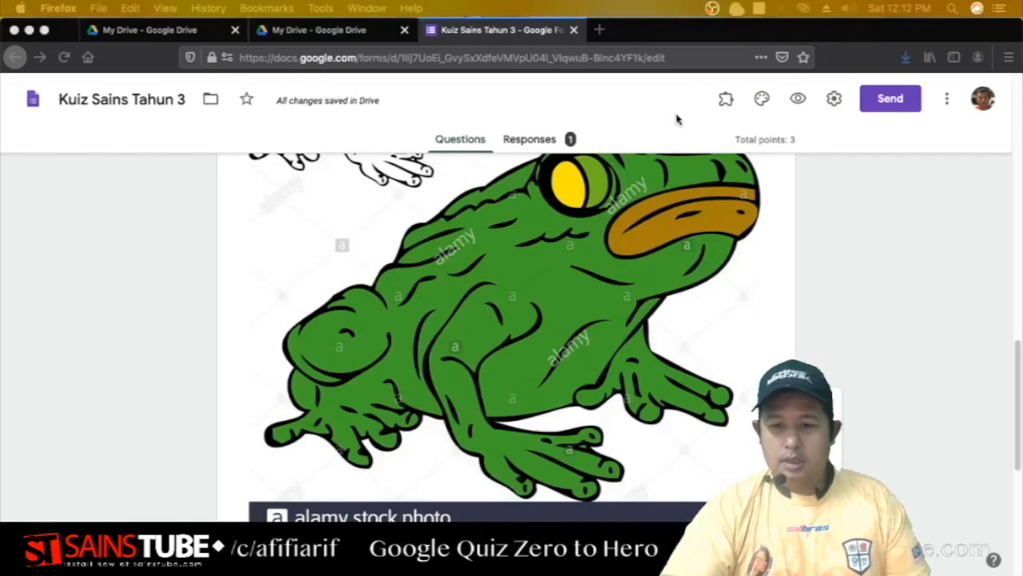
{"action": "scroll", "coordinate": [895, 280], "scroll_direction": "down", "scroll_amount": 5}
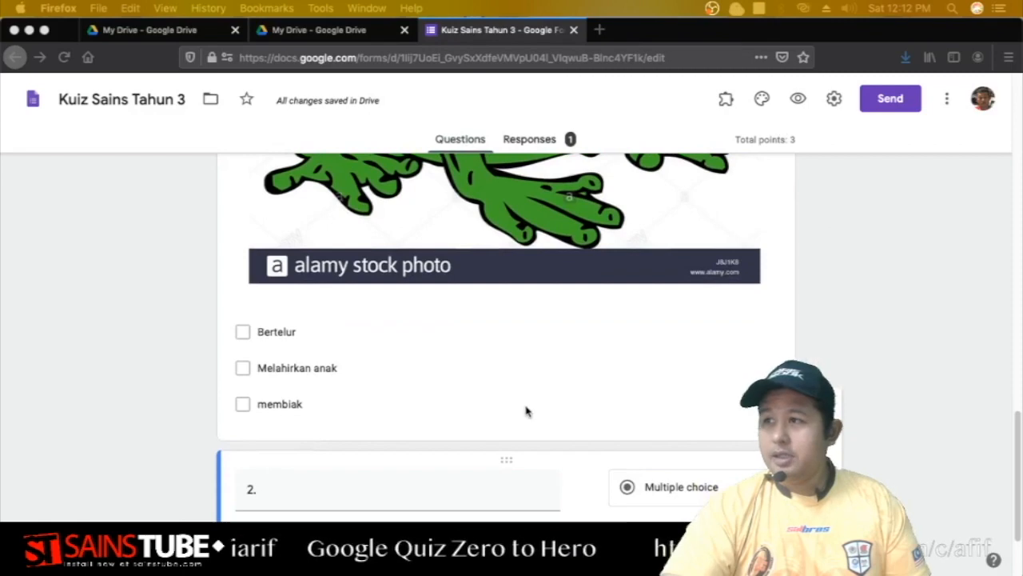
{"action": "scroll", "coordinate": [518, 272], "scroll_direction": "down", "scroll_amount": 5}
{"action": "scroll", "coordinate": [514, 223], "scroll_direction": "up", "scroll_amount": 3}
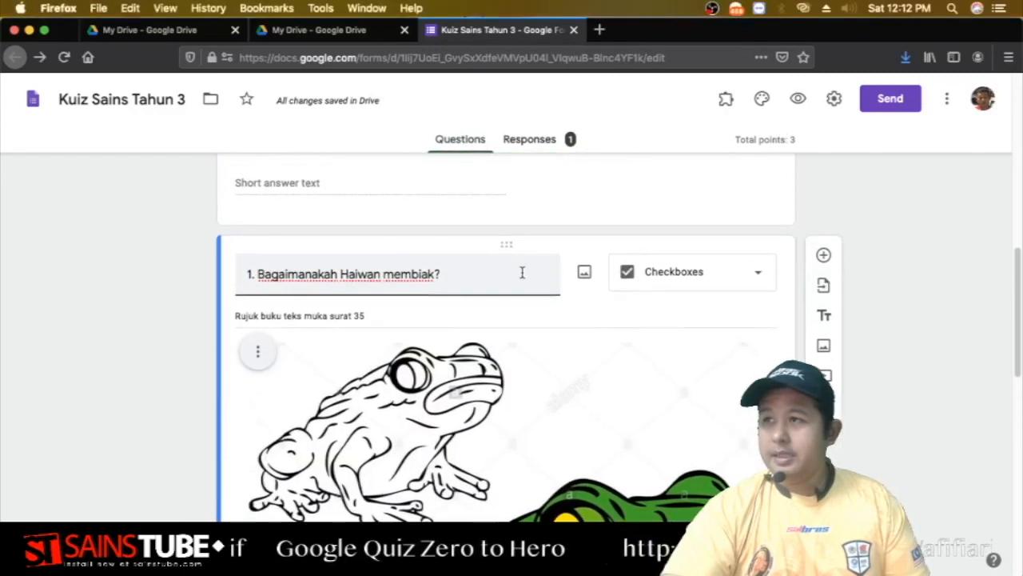
{"action": "scroll", "coordinate": [527, 239], "scroll_direction": "down", "scroll_amount": 8}
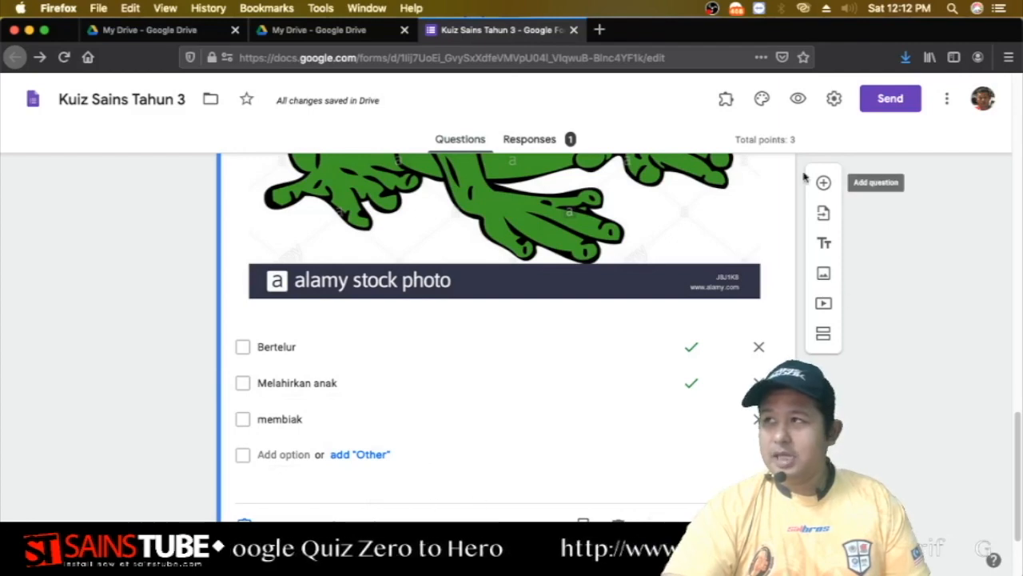
{"action": "left_click", "coordinate": [799, 100]}
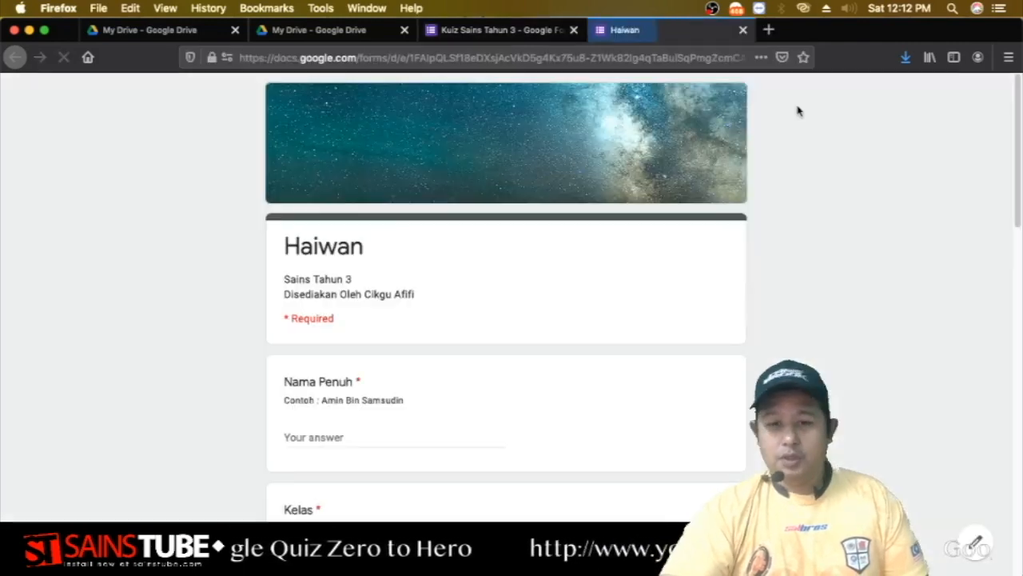
In the preview, tick Bertelur and Melahirkan anak, and choose Option 1 for question 2.
{"action": "scroll", "coordinate": [799, 240], "scroll_direction": "down", "scroll_amount": 8}
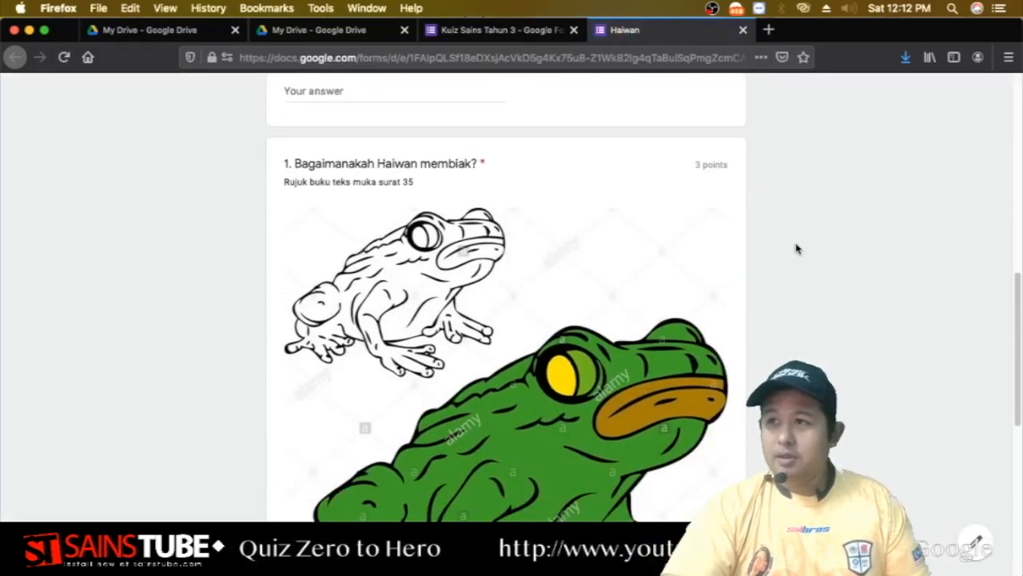
{"action": "scroll", "coordinate": [797, 247], "scroll_direction": "up", "scroll_amount": 5}
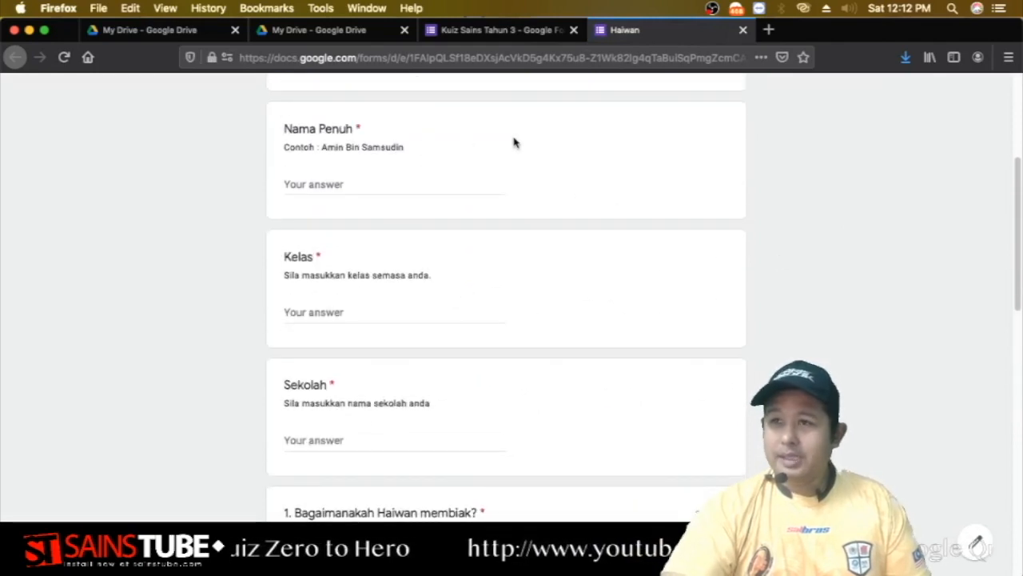
{"action": "scroll", "coordinate": [519, 244], "scroll_direction": "down", "scroll_amount": 3}
{"action": "scroll", "coordinate": [545, 256], "scroll_direction": "down", "scroll_amount": 3}
{"action": "scroll", "coordinate": [616, 224], "scroll_direction": "up", "scroll_amount": 1}
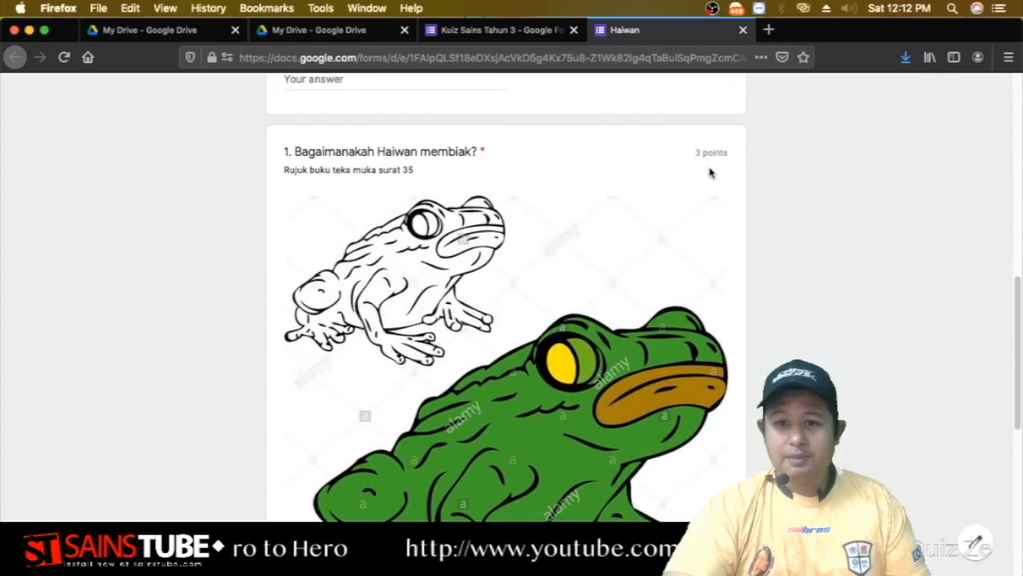
{"action": "scroll", "coordinate": [694, 207], "scroll_direction": "down", "scroll_amount": 6}
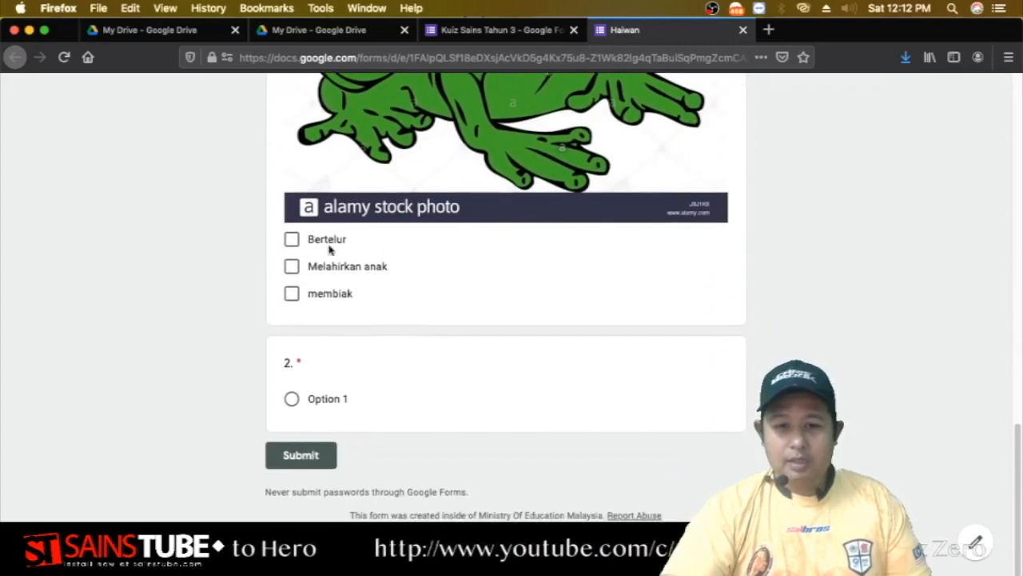
{"action": "left_click", "coordinate": [303, 263]}
{"action": "left_click", "coordinate": [295, 240]}
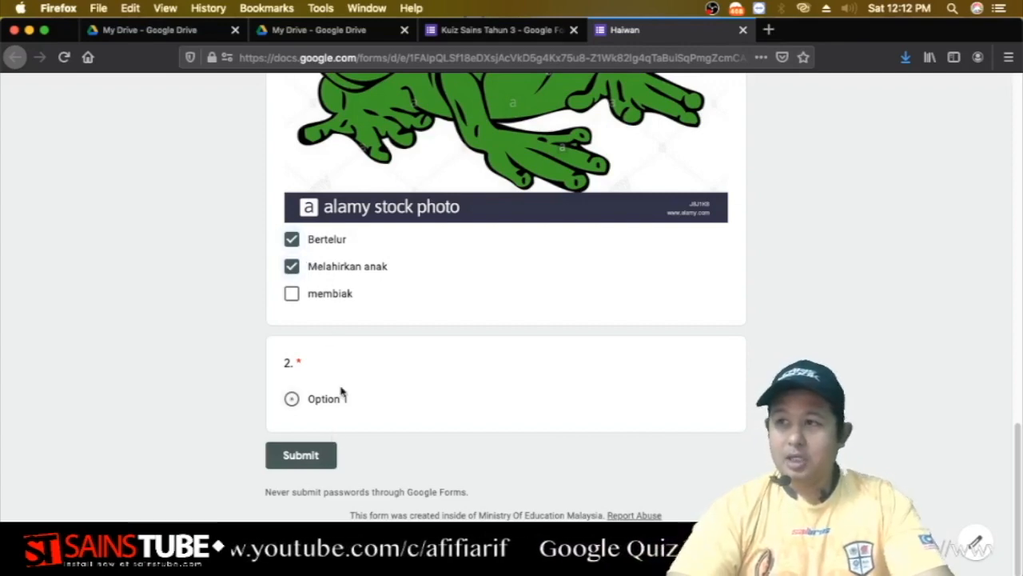
{"action": "left_click", "coordinate": [293, 396]}
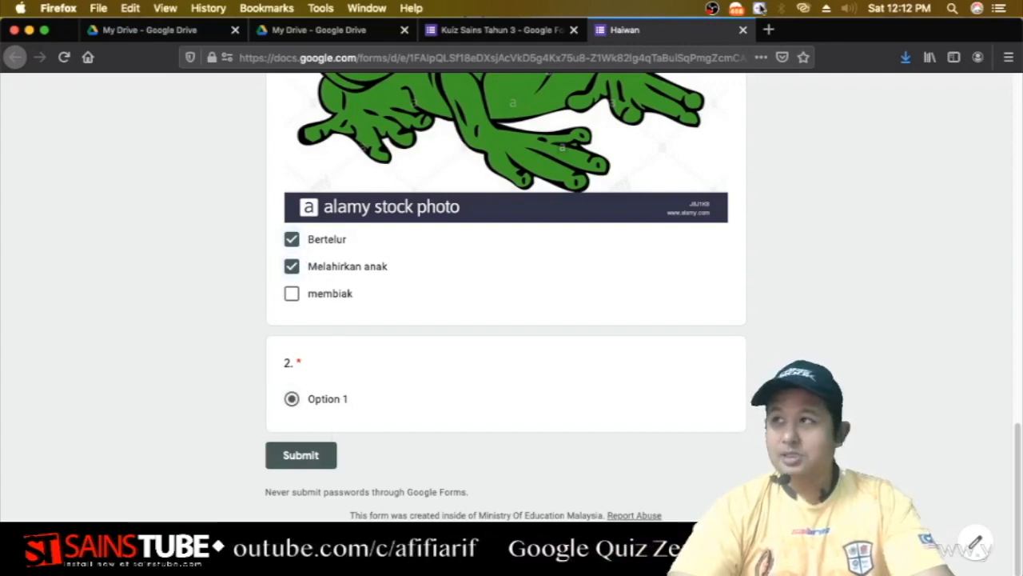
Close the Haiwan preview tab without submitting and return to the editor.
{"action": "left_click", "coordinate": [743, 30]}
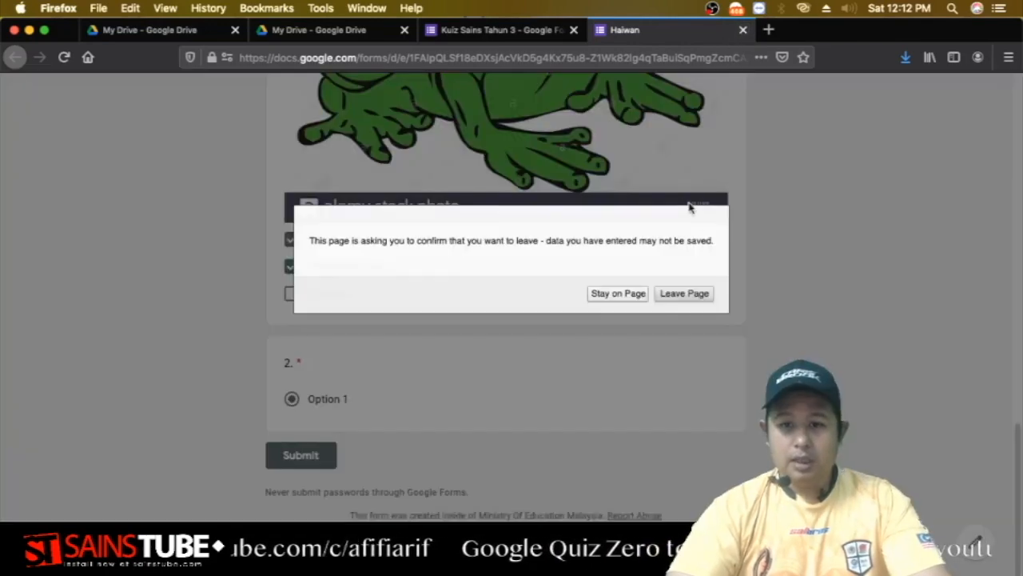
{"action": "left_click", "coordinate": [679, 293]}
{"action": "scroll", "coordinate": [497, 240], "scroll_direction": "down", "scroll_amount": 3}
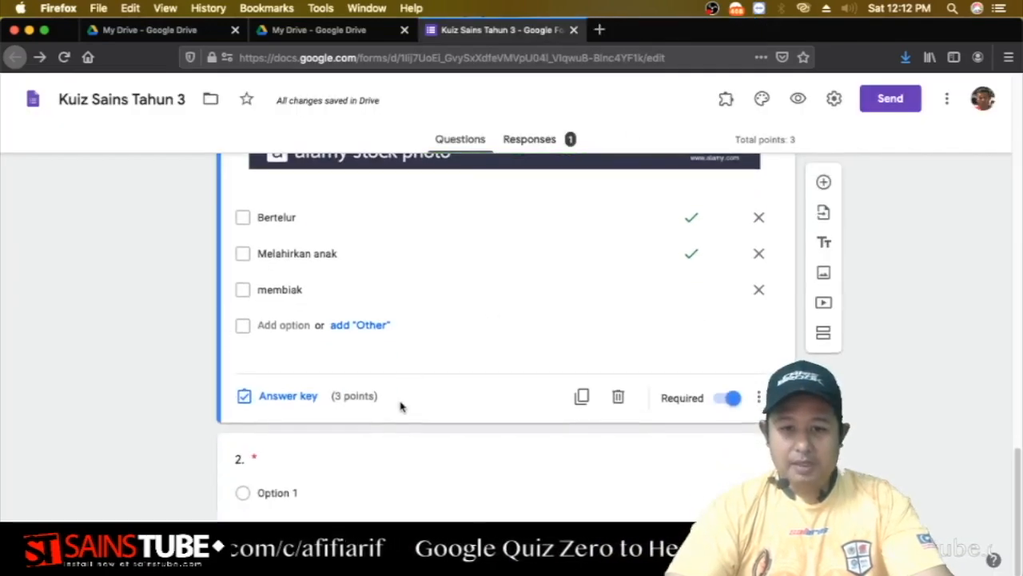
Title question 2 '2. apakah haiwan yang bertelur'.
{"action": "left_click", "coordinate": [404, 462]}
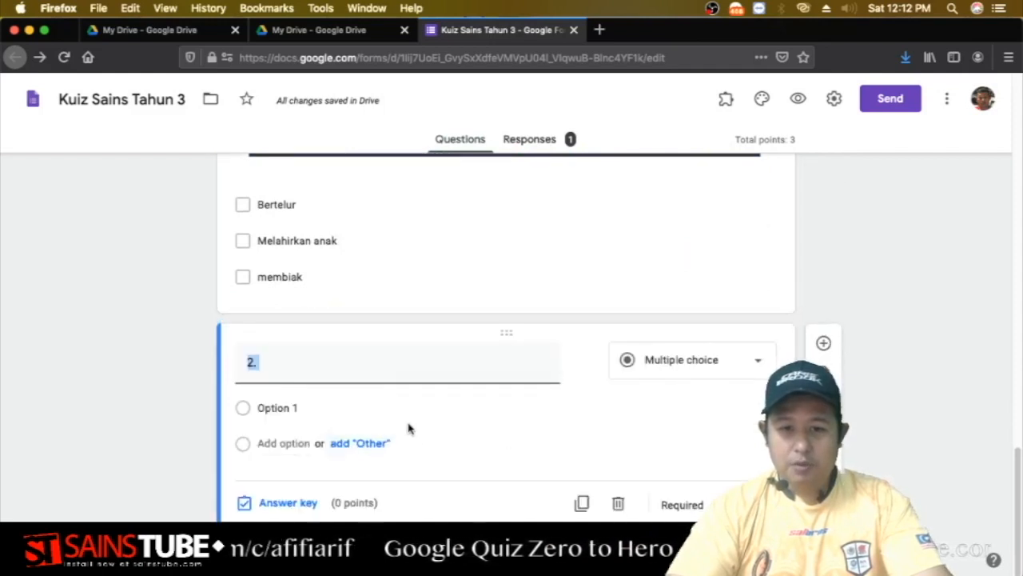
{"action": "left_click", "coordinate": [269, 407]}
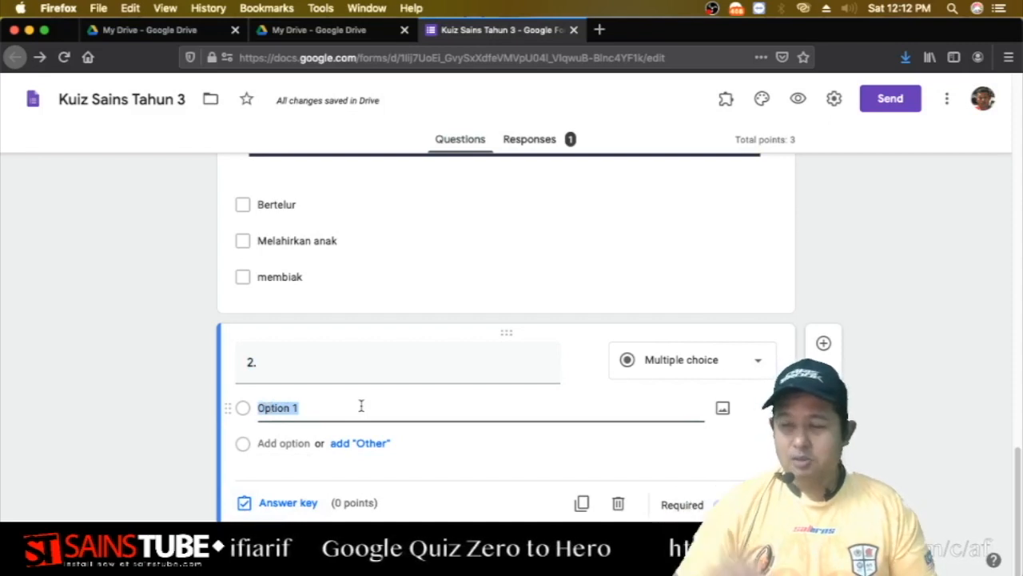
{"action": "left_click", "coordinate": [315, 363]}
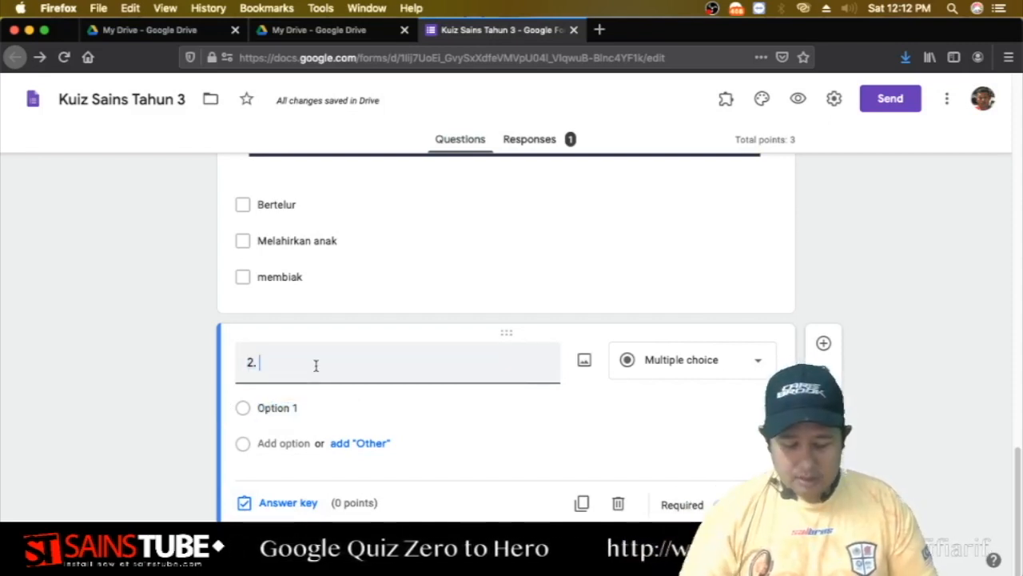
{"action": "type", "text": "apakah"}
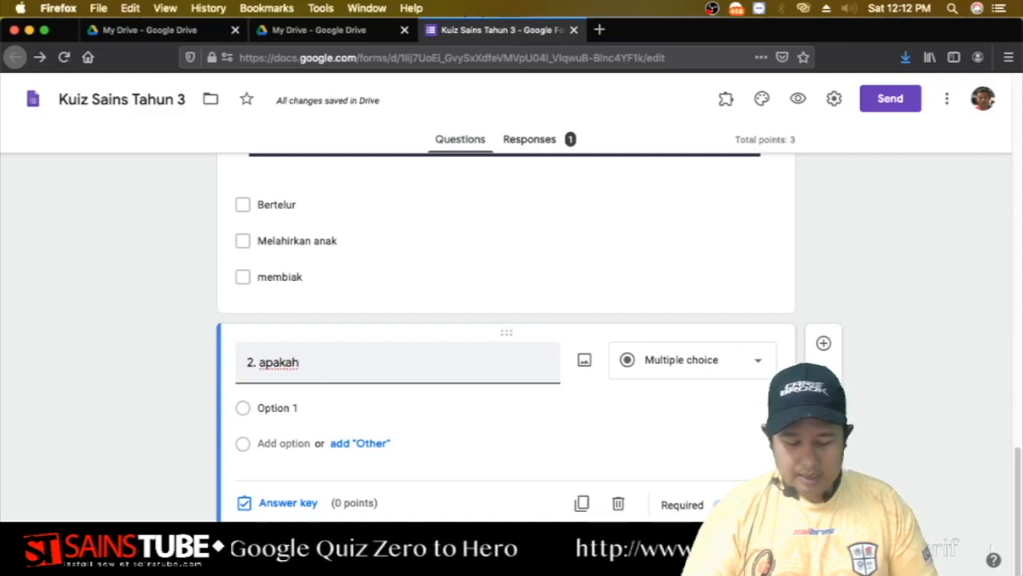
{"action": "type", "text": " haiwan yang ber"}
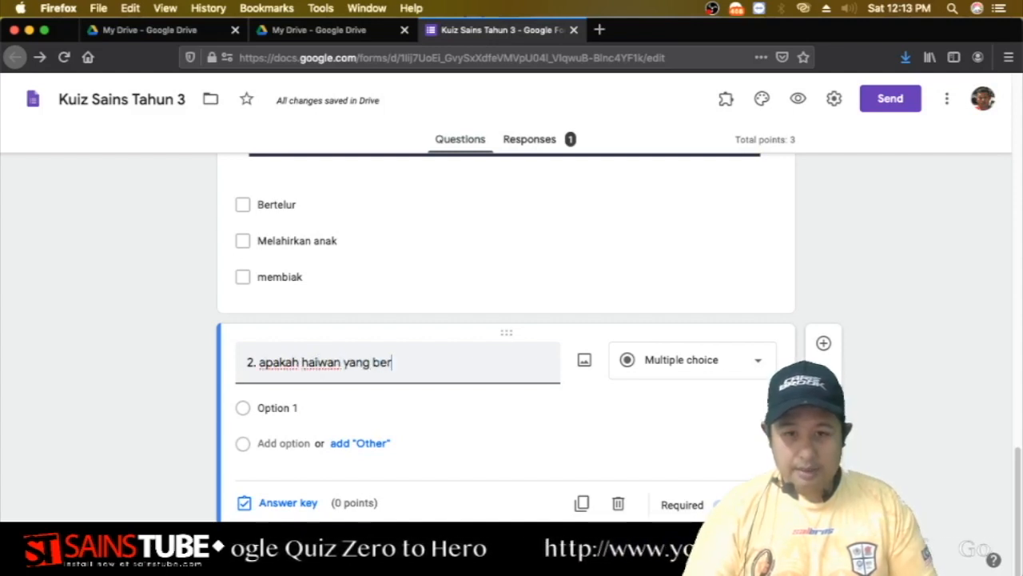
{"action": "type", "text": "telur"}
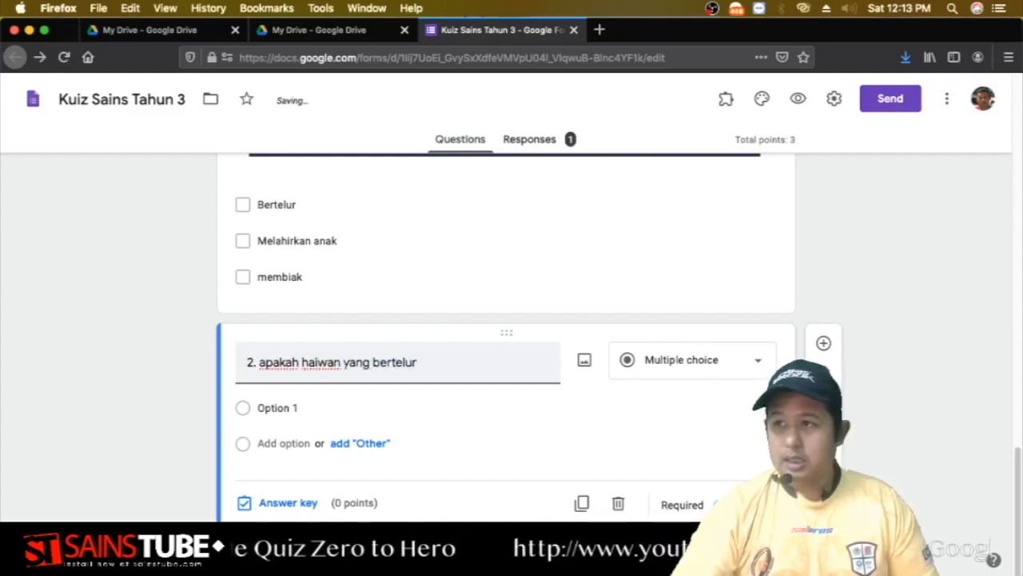
Give question 2 the options ayam and kambing, and start typing a third option.
{"action": "left_click", "coordinate": [264, 408]}
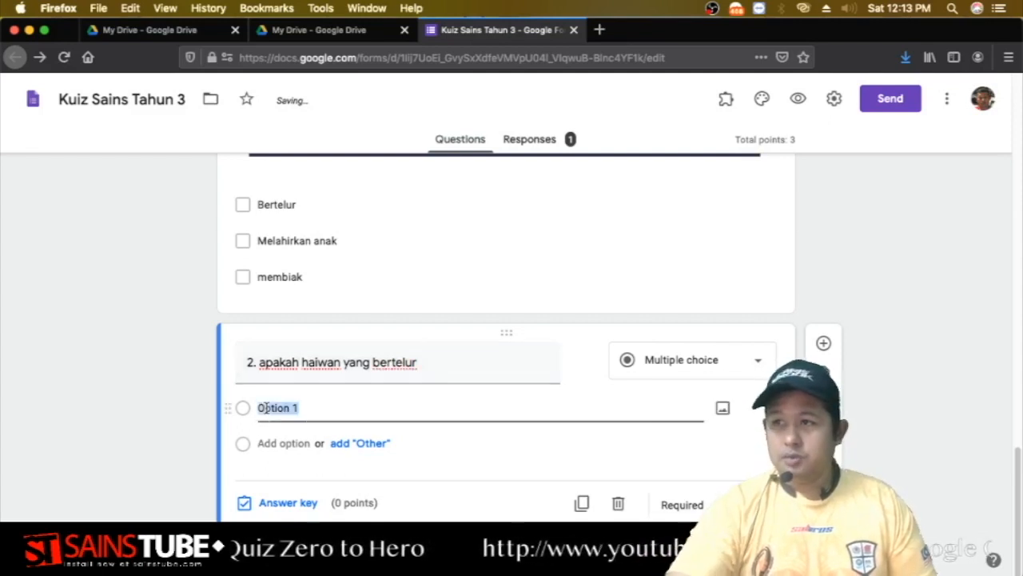
{"action": "type", "text": "ayam"}
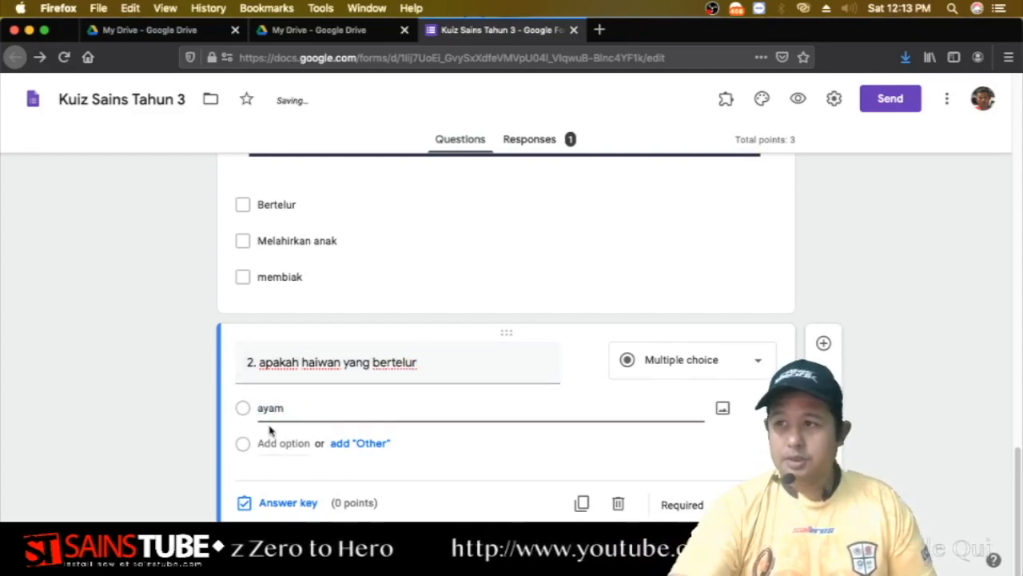
{"action": "left_click", "coordinate": [277, 443]}
{"action": "type", "text": "kambing"}
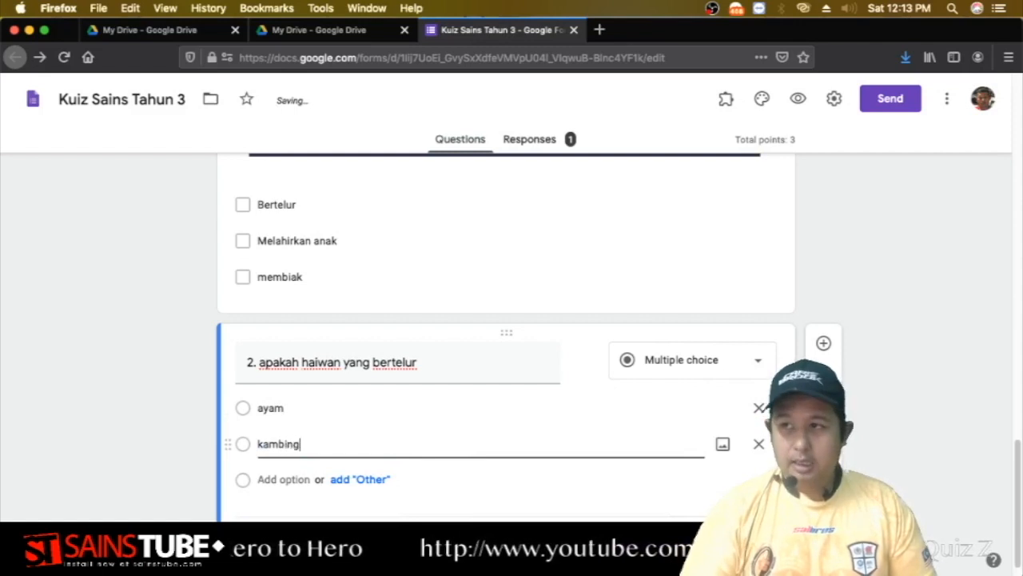
{"action": "left_click", "coordinate": [278, 477]}
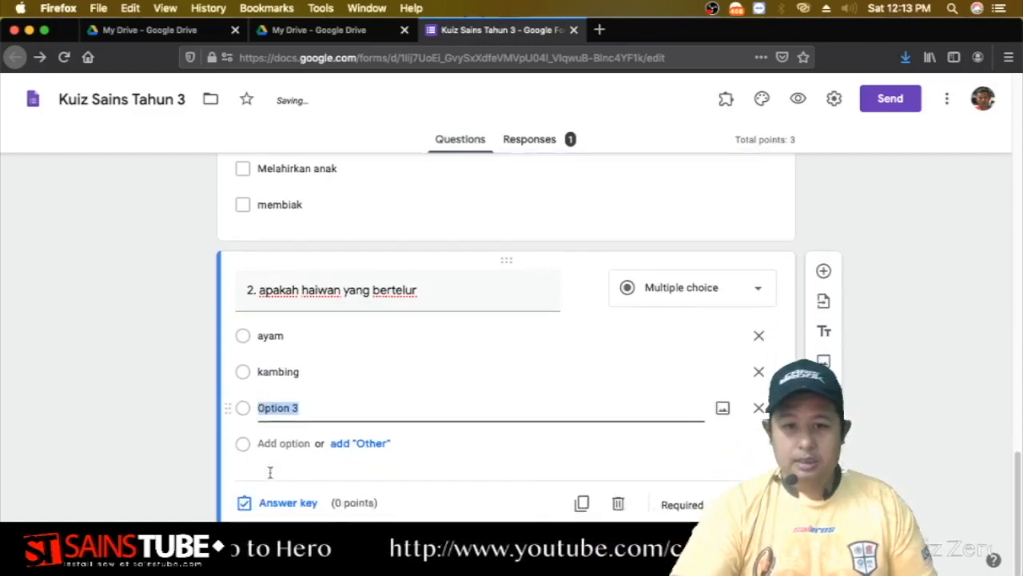
{"action": "type", "text": "b"}
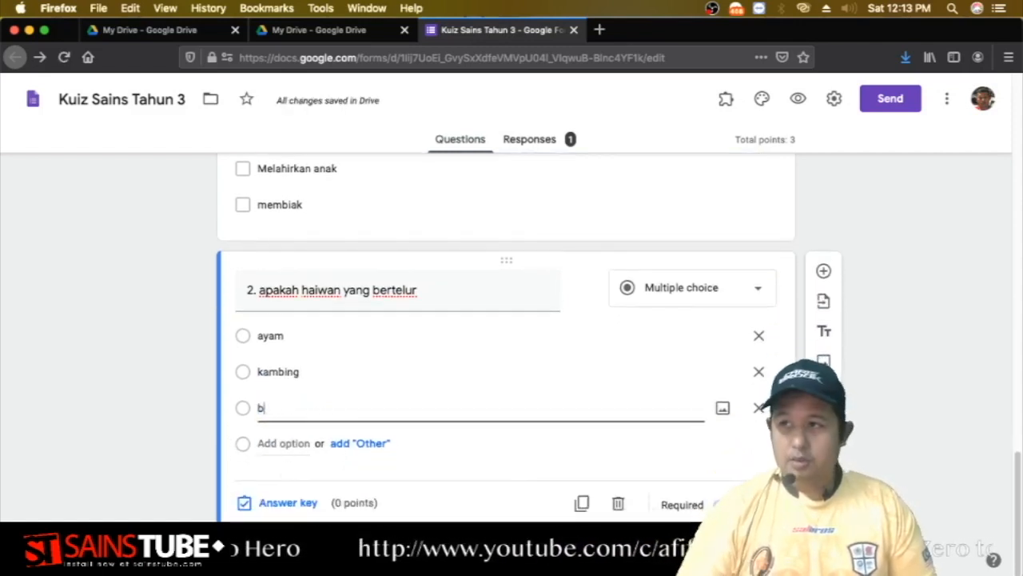
{"action": "type", "text": "uayzirafah"}
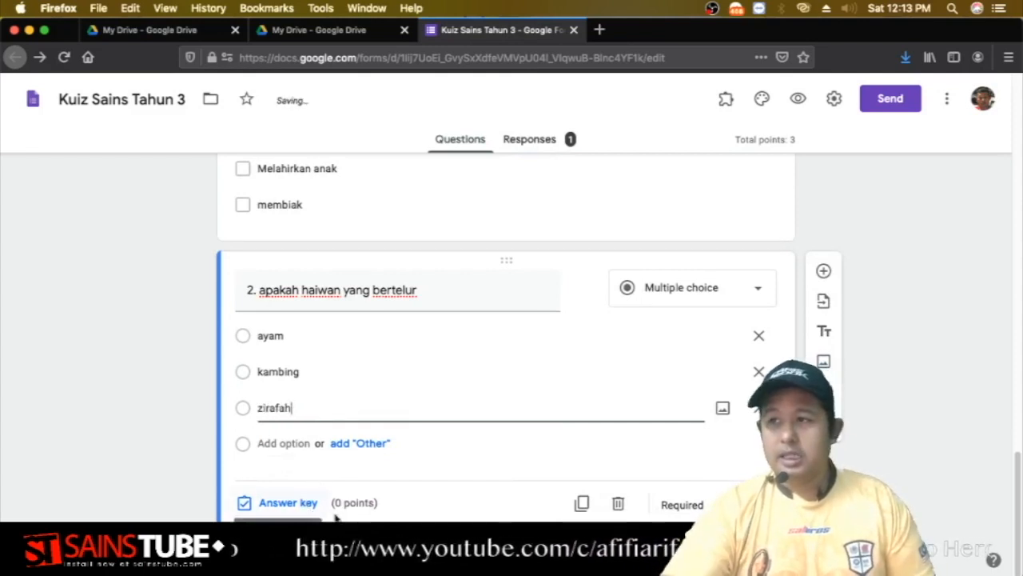
Mark ayam as question 2's correct answer worth 2 points in the answer key.
{"action": "left_click", "coordinate": [290, 504]}
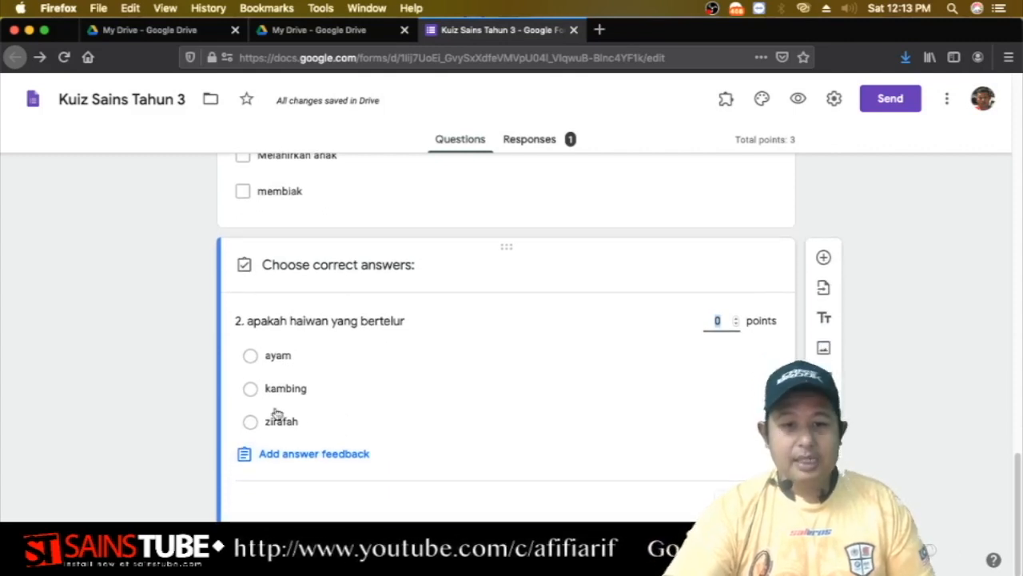
{"action": "left_click", "coordinate": [250, 359]}
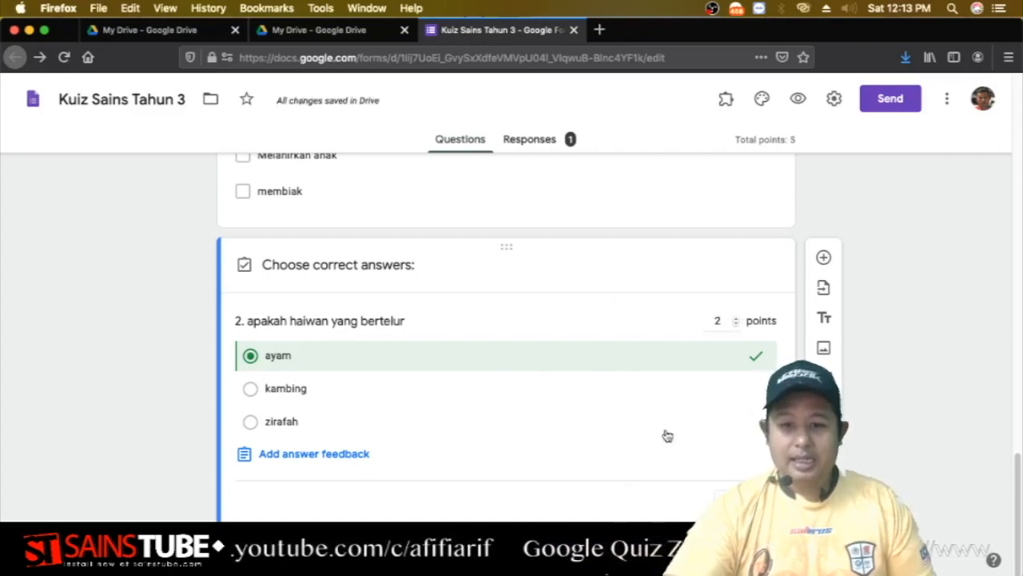
{"action": "left_click_drag", "start_coordinate": [662, 42], "coordinate": [425, 42]}
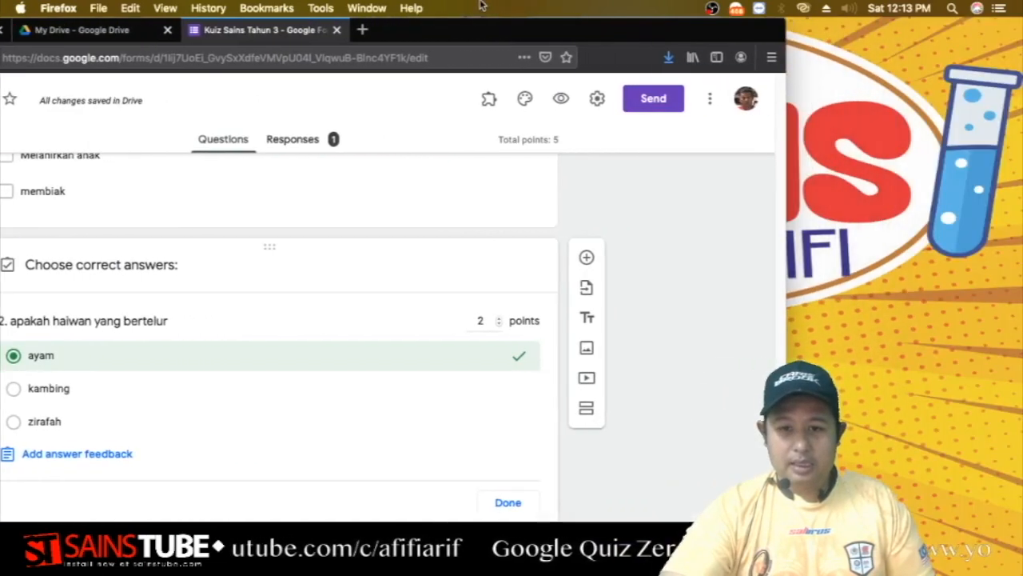
{"action": "left_click", "coordinate": [505, 503]}
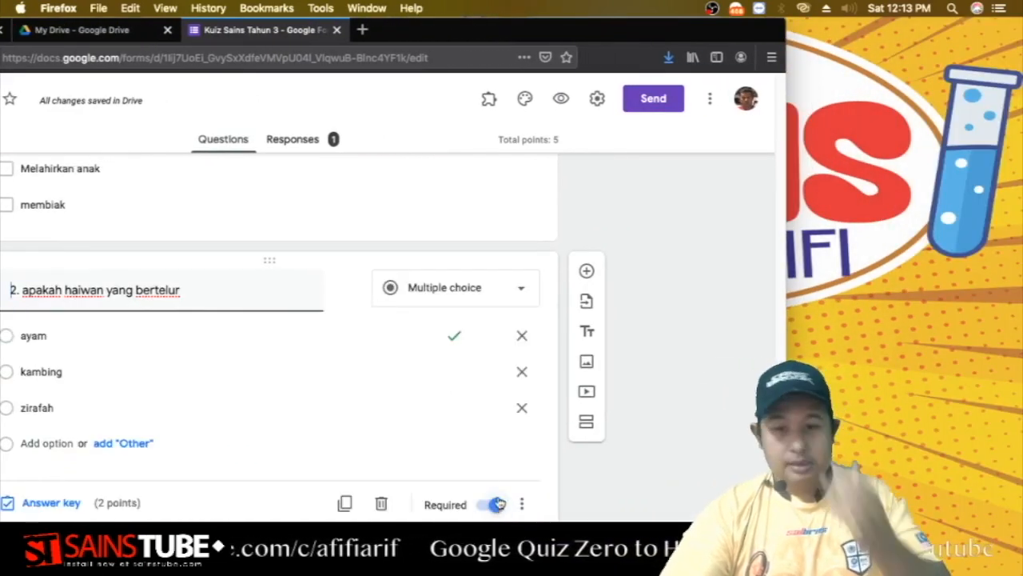
{"action": "scroll", "coordinate": [411, 388], "scroll_direction": "up", "scroll_amount": 5}
{"action": "scroll", "coordinate": [412, 388], "scroll_direction": "down", "scroll_amount": 5}
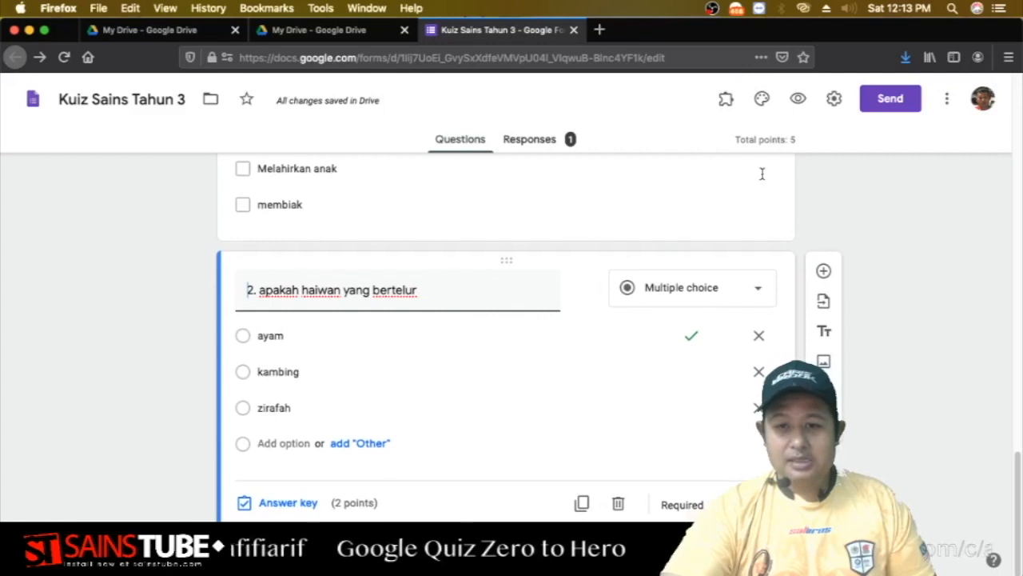
Preview the live form and answer 'membiak' for question 1 and 'ayam' for question 2.
{"action": "left_click", "coordinate": [799, 99]}
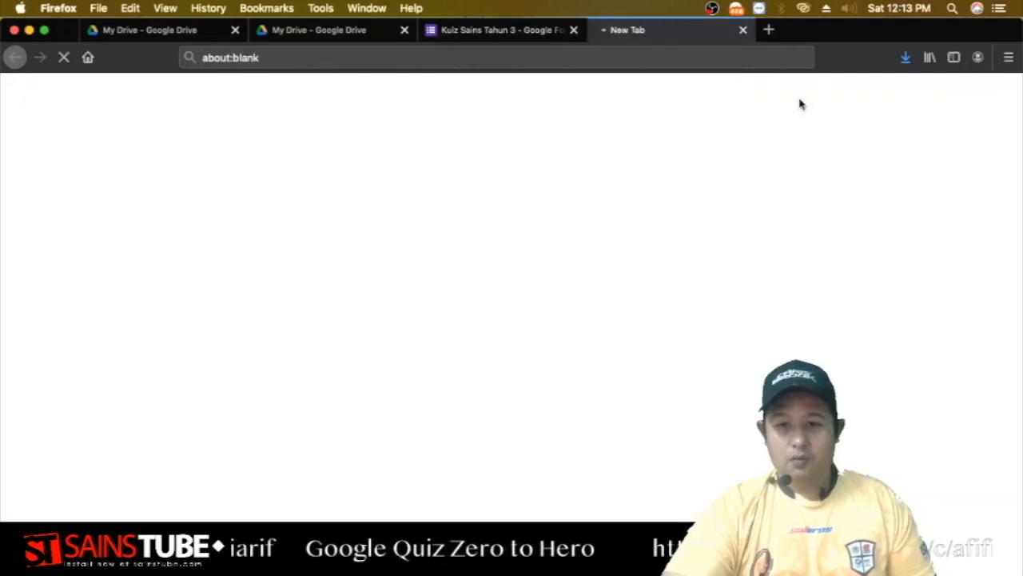
{"action": "scroll", "coordinate": [719, 263], "scroll_direction": "down", "scroll_amount": 5}
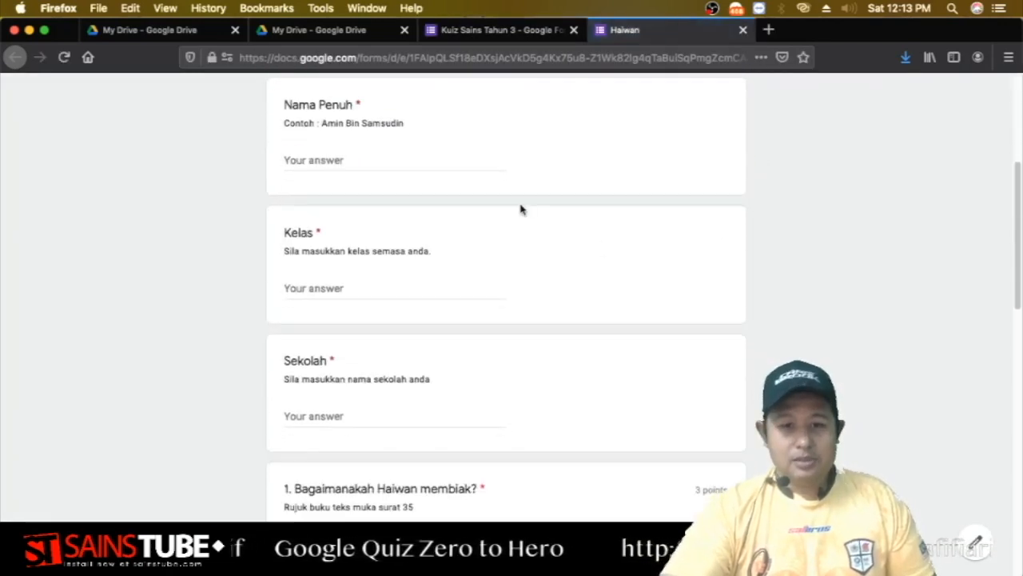
{"action": "scroll", "coordinate": [514, 209], "scroll_direction": "up", "scroll_amount": 2}
{"action": "scroll", "coordinate": [426, 221], "scroll_direction": "down", "scroll_amount": 10}
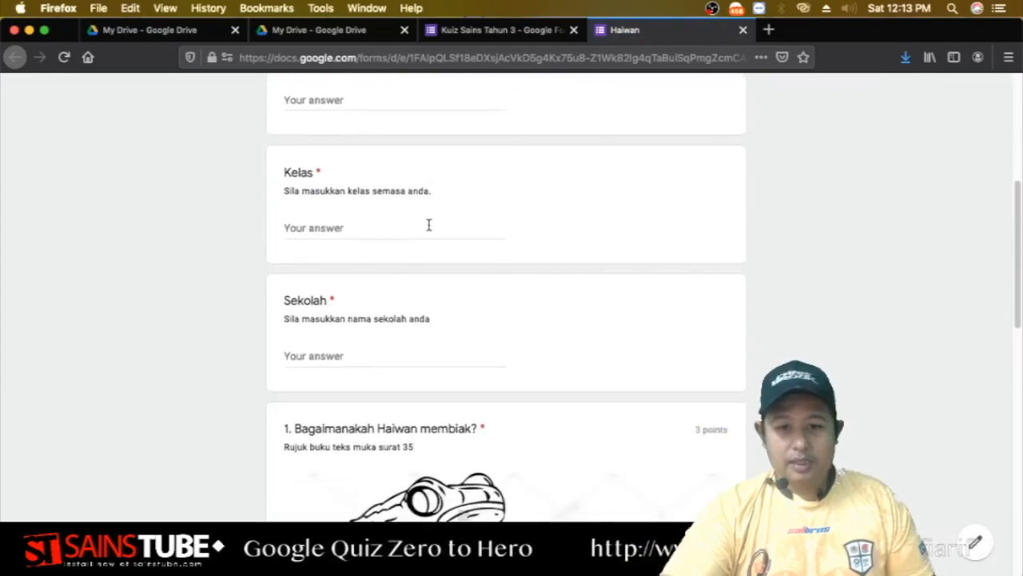
{"action": "scroll", "coordinate": [481, 220], "scroll_direction": "down", "scroll_amount": 8}
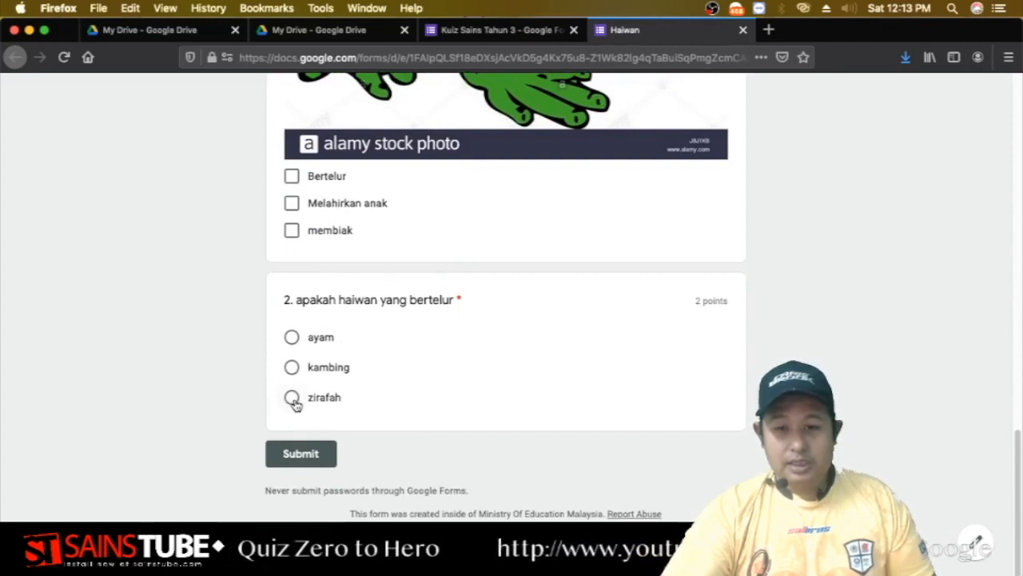
{"action": "left_click", "coordinate": [292, 340]}
{"action": "left_click", "coordinate": [291, 230]}
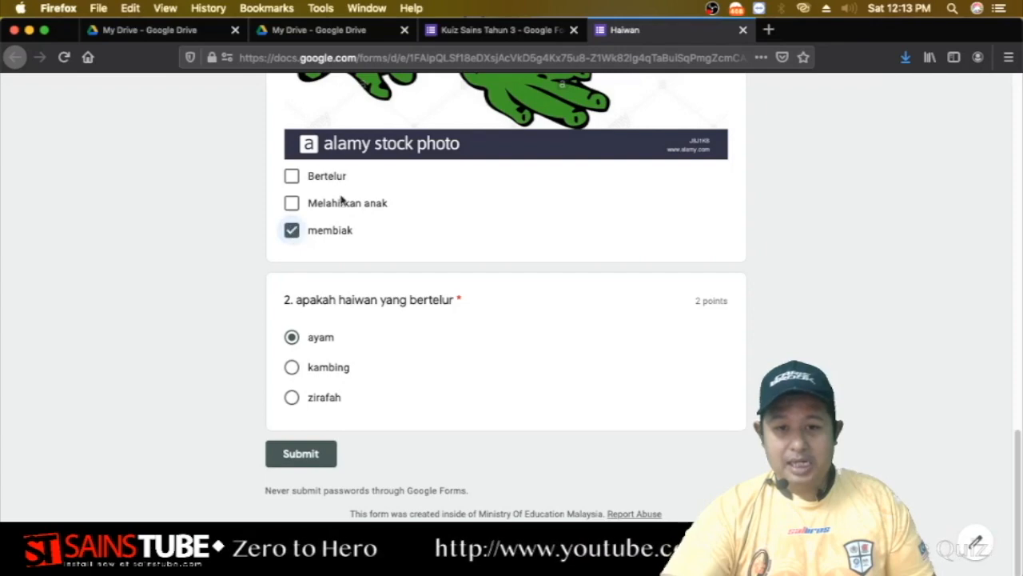
{"action": "scroll", "coordinate": [378, 304], "scroll_direction": "up", "scroll_amount": 15}
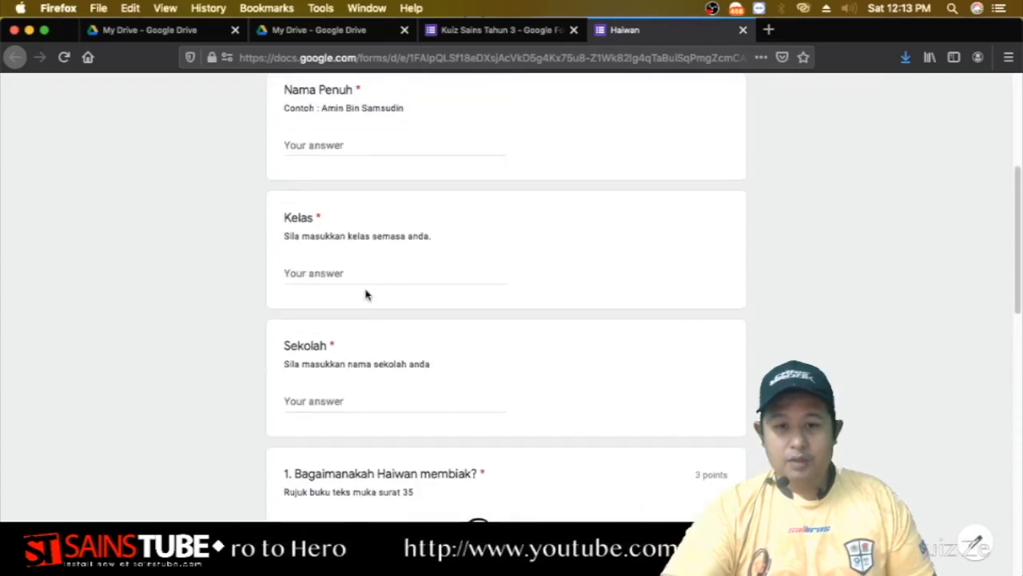
Enter a respondent's full name, Kelas 'i' and Sekolah 'sk', then submit the response.
{"action": "left_click", "coordinate": [364, 231]}
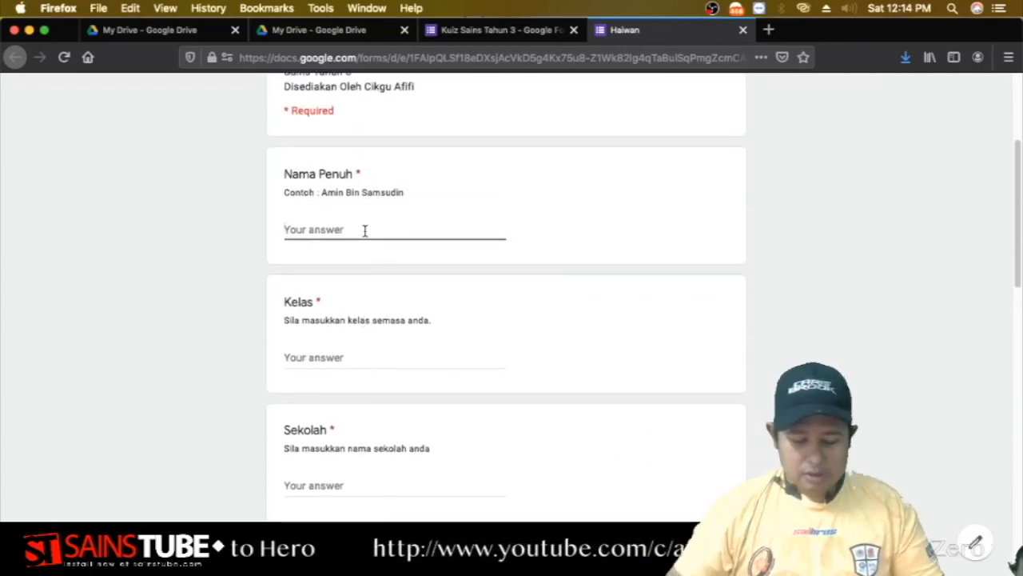
{"action": "type", "text": "afiq"}
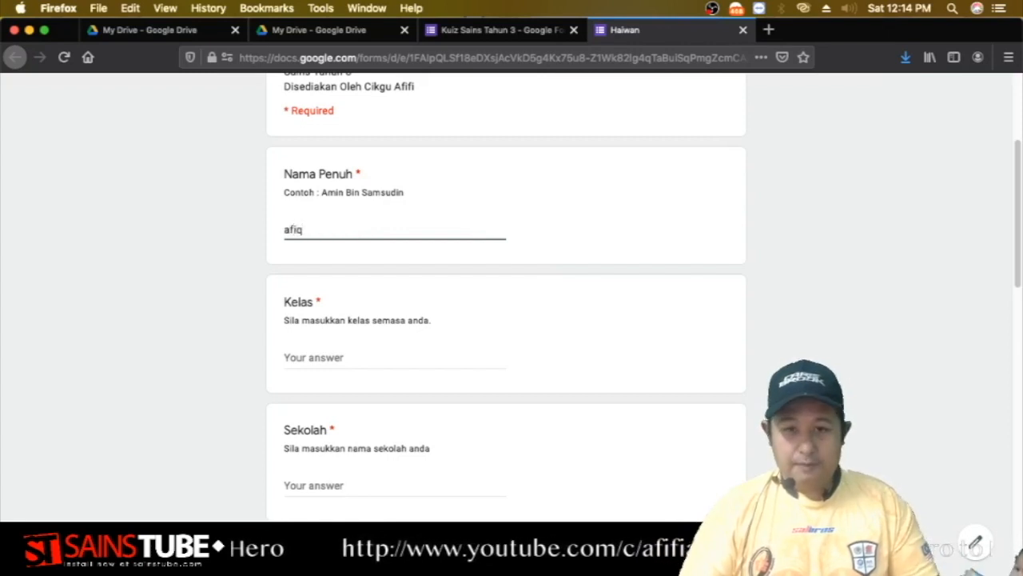
{"action": "key", "text": "Tab"}
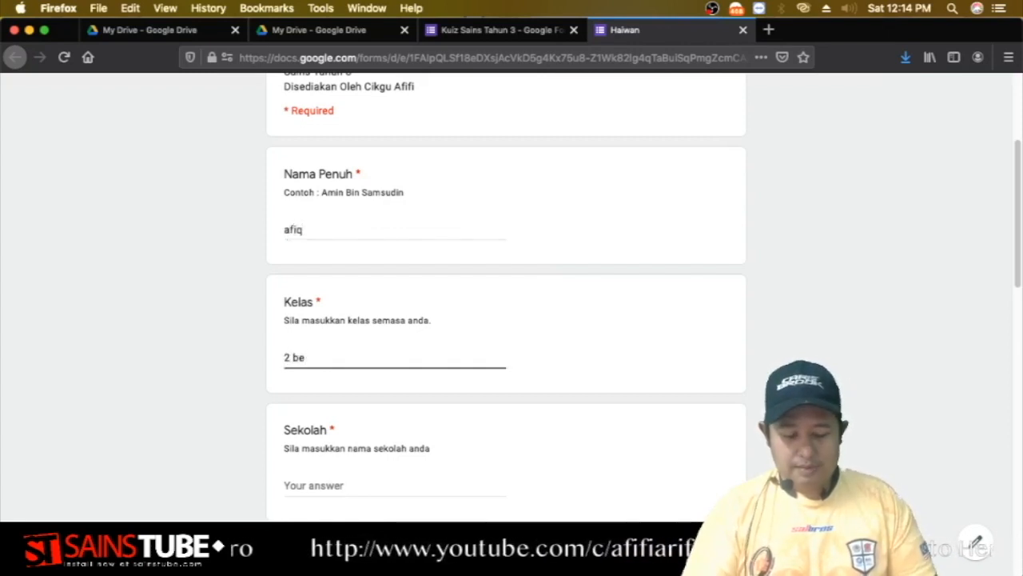
{"action": "type", "text": "i"}
{"action": "key", "text": "Tab"}
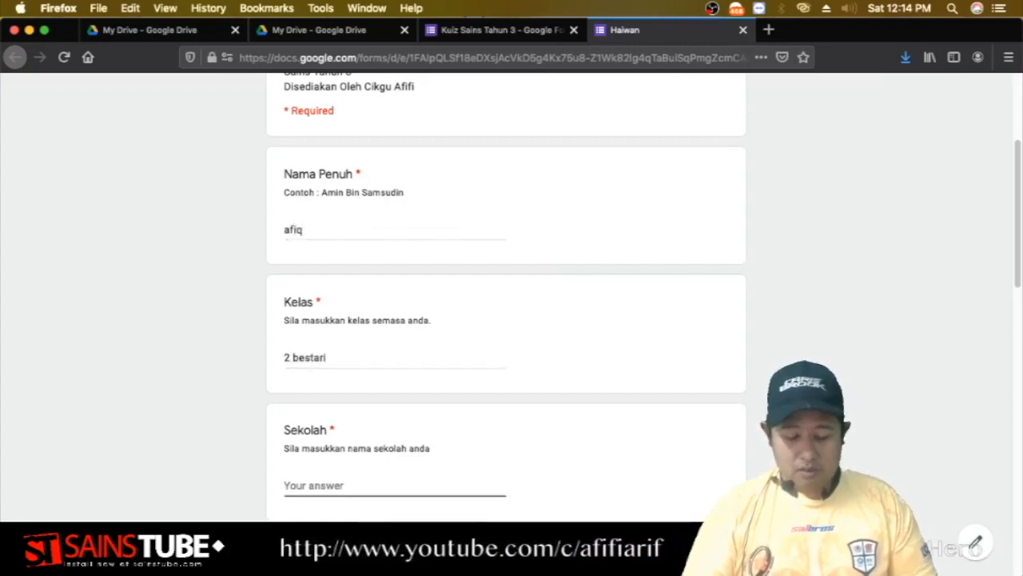
{"action": "type", "text": "skhu"}
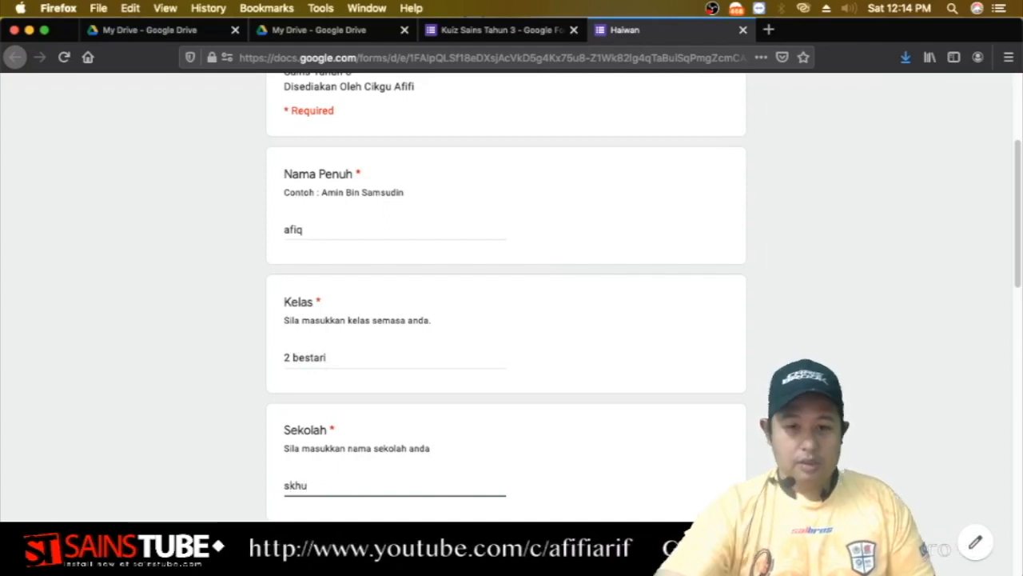
{"action": "scroll", "coordinate": [397, 287], "scroll_direction": "down", "scroll_amount": 10}
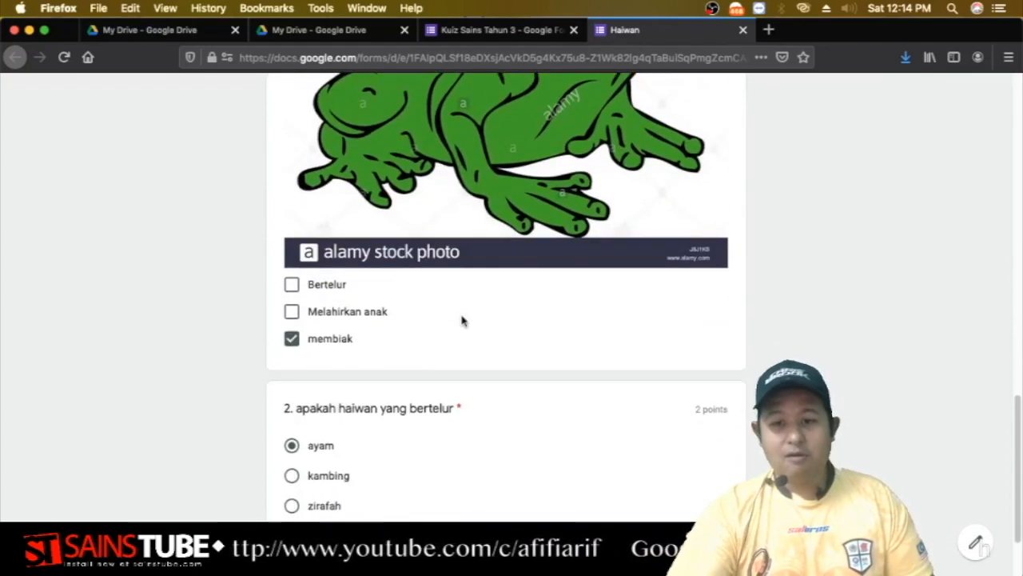
{"action": "scroll", "coordinate": [462, 321], "scroll_direction": "down", "scroll_amount": 3}
{"action": "left_click", "coordinate": [328, 454]}
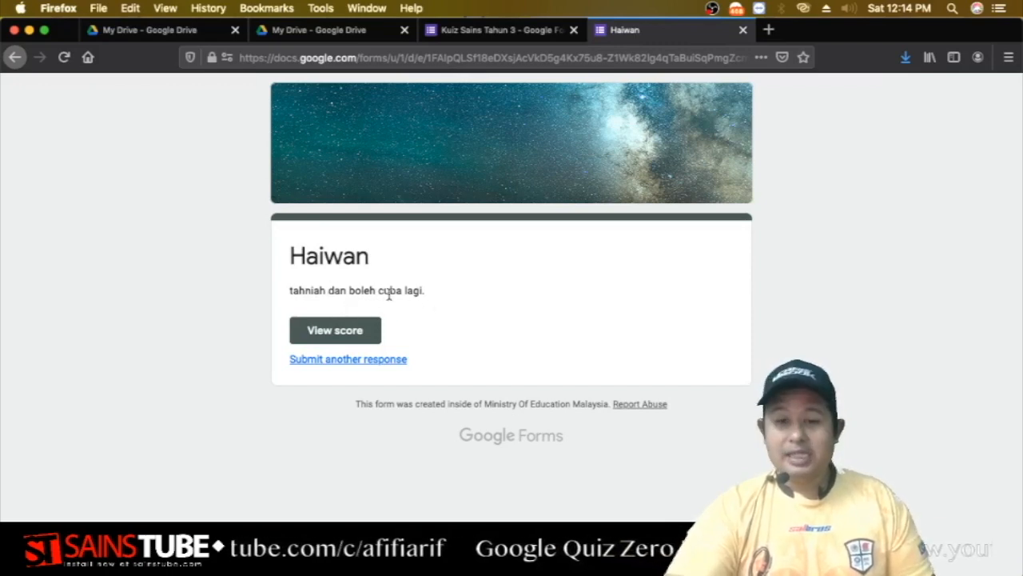
{"action": "left_click", "coordinate": [349, 333]}
{"action": "scroll", "coordinate": [384, 339], "scroll_direction": "down", "scroll_amount": 4}
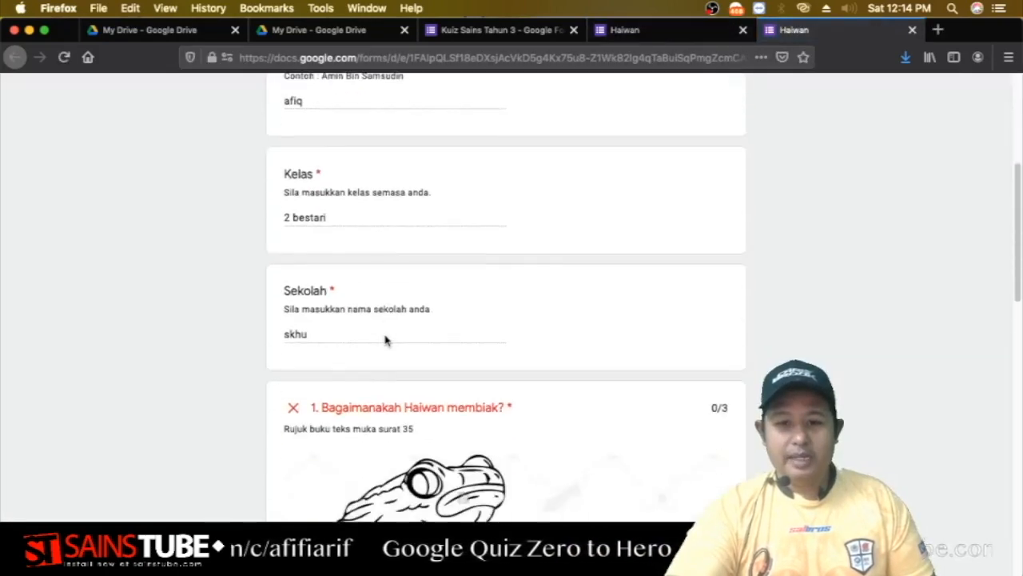
{"action": "scroll", "coordinate": [384, 339], "scroll_direction": "down", "scroll_amount": 1}
{"action": "scroll", "coordinate": [430, 368], "scroll_direction": "up", "scroll_amount": 1}
{"action": "scroll", "coordinate": [399, 335], "scroll_direction": "down", "scroll_amount": 5}
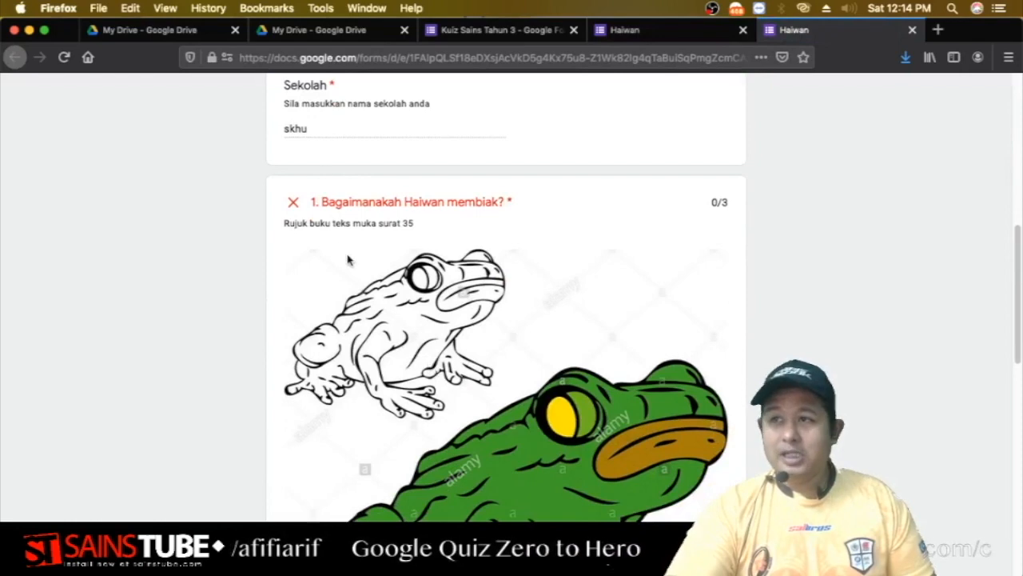
{"action": "scroll", "coordinate": [348, 259], "scroll_direction": "down", "scroll_amount": 8}
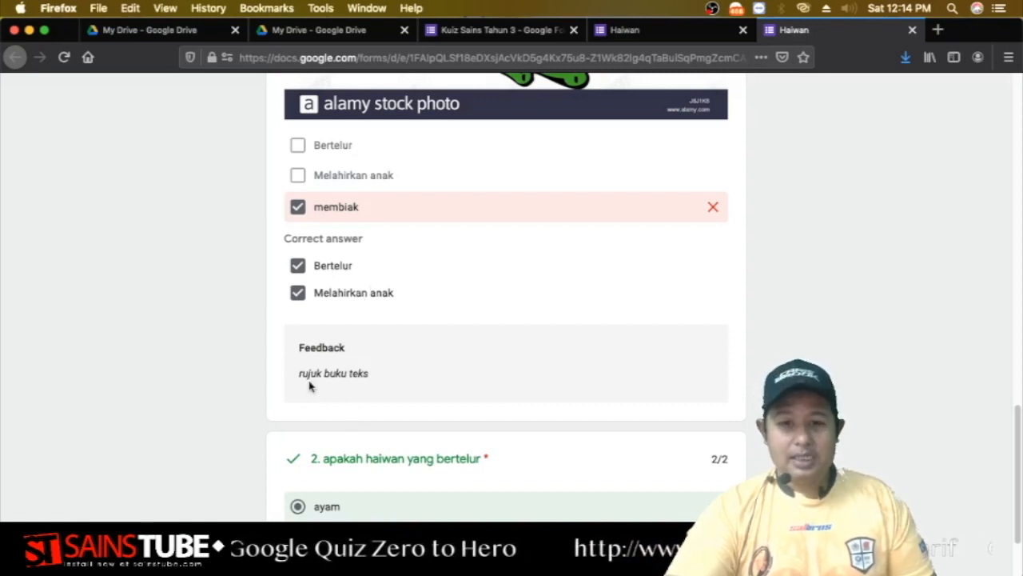
{"action": "scroll", "coordinate": [365, 388], "scroll_direction": "down", "scroll_amount": 3}
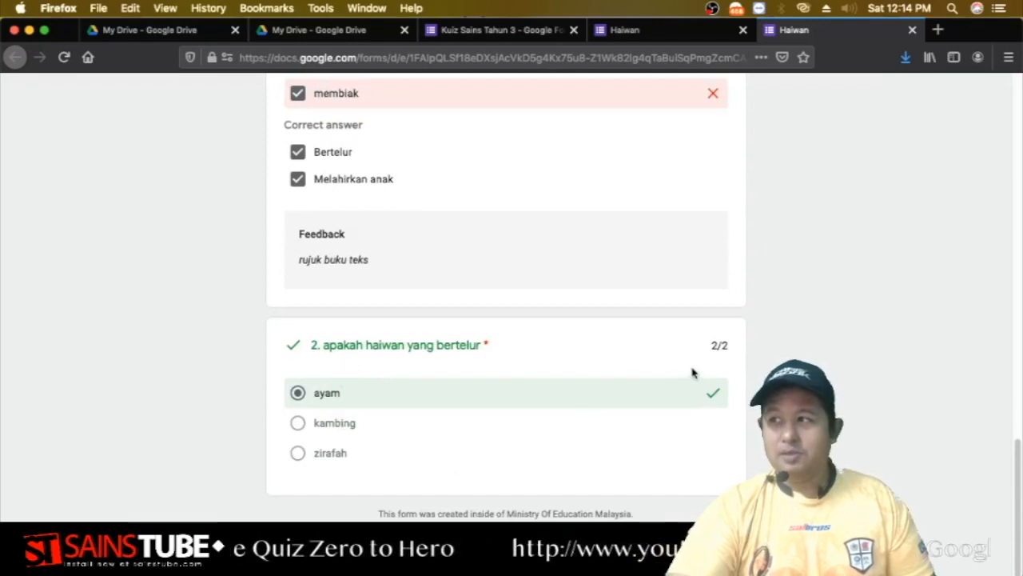
{"action": "scroll", "coordinate": [743, 357], "scroll_direction": "up", "scroll_amount": 15}
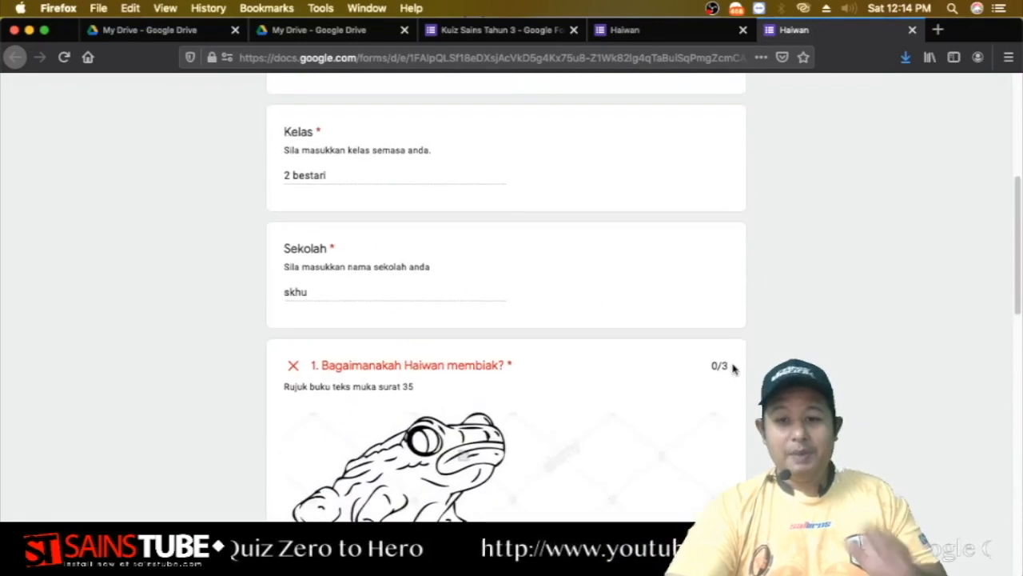
{"action": "scroll", "coordinate": [734, 369], "scroll_direction": "up", "scroll_amount": 2}
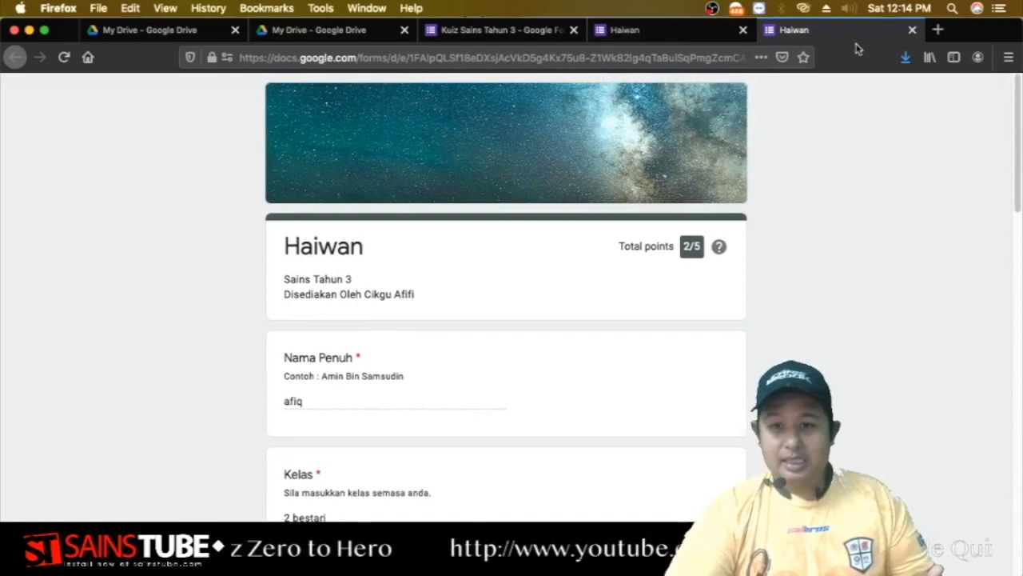
{"action": "left_click", "coordinate": [913, 30]}
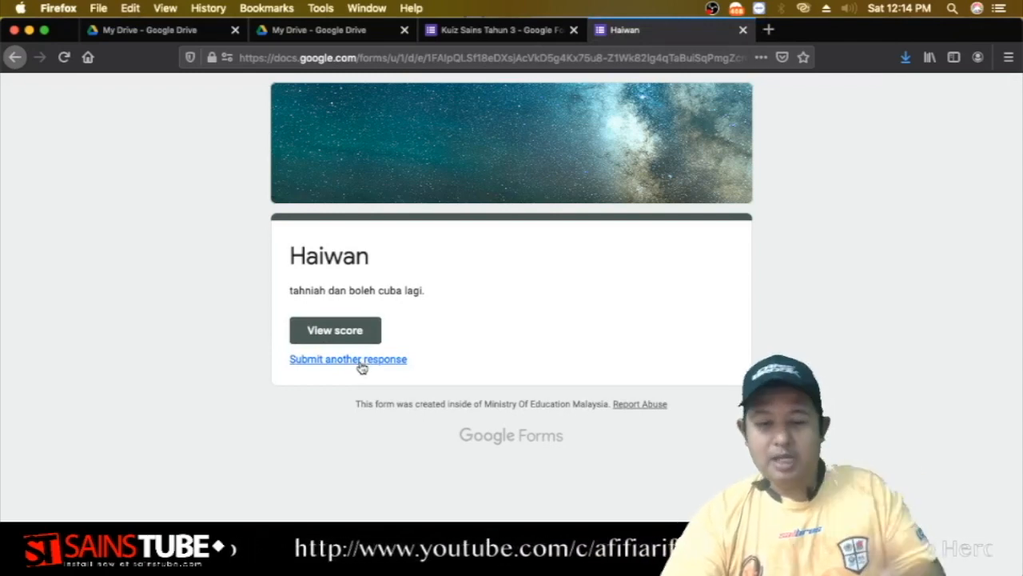
Close the Haiwan form tab and review the Kuiz Sains Tahun 3 editor, now showing 2 responses.
{"action": "left_click", "coordinate": [742, 30]}
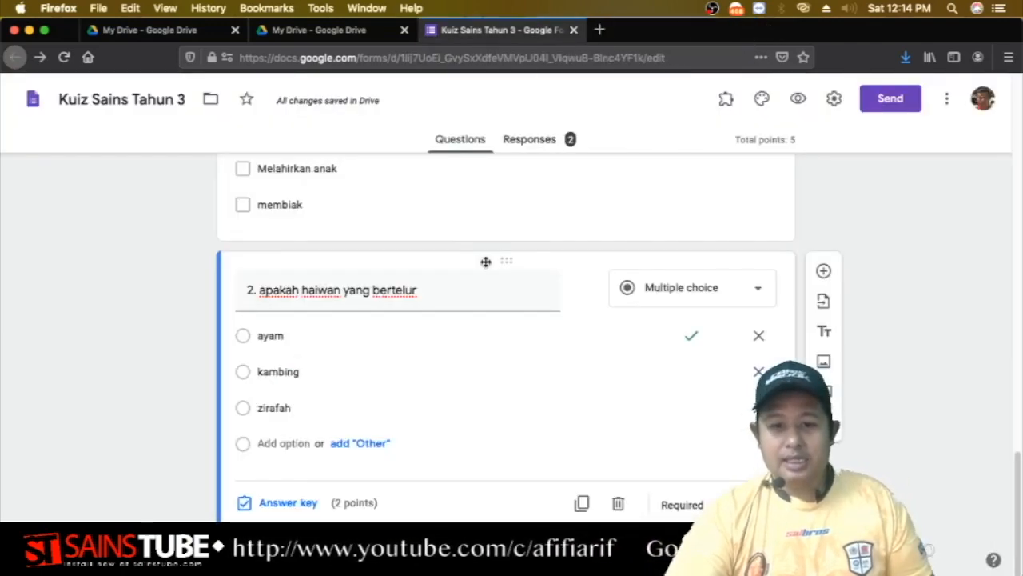
{"action": "scroll", "coordinate": [486, 315], "scroll_direction": "up", "scroll_amount": 5}
{"action": "scroll", "coordinate": [486, 321], "scroll_direction": "up", "scroll_amount": 10}
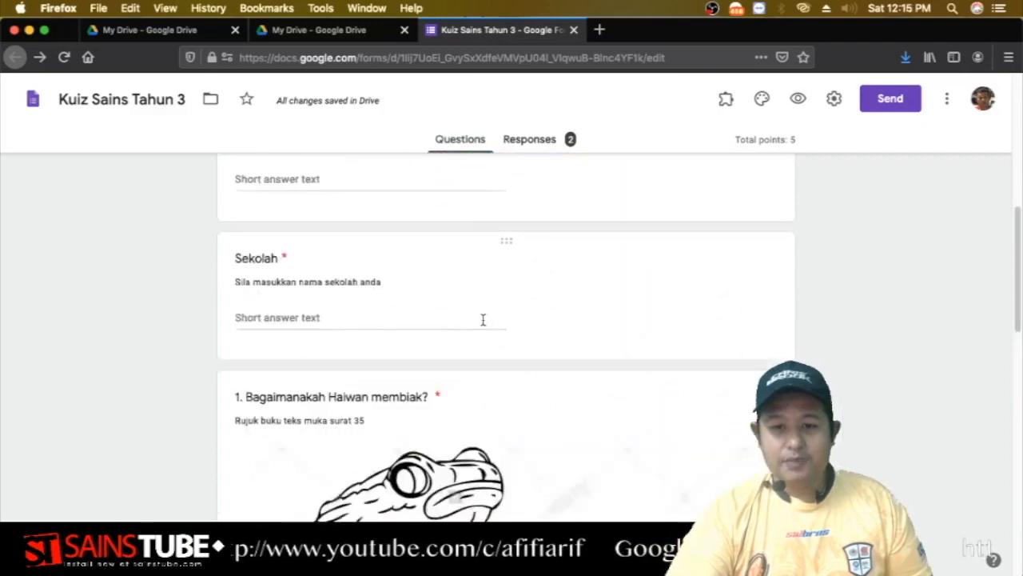
{"action": "scroll", "coordinate": [482, 323], "scroll_direction": "down", "scroll_amount": 10}
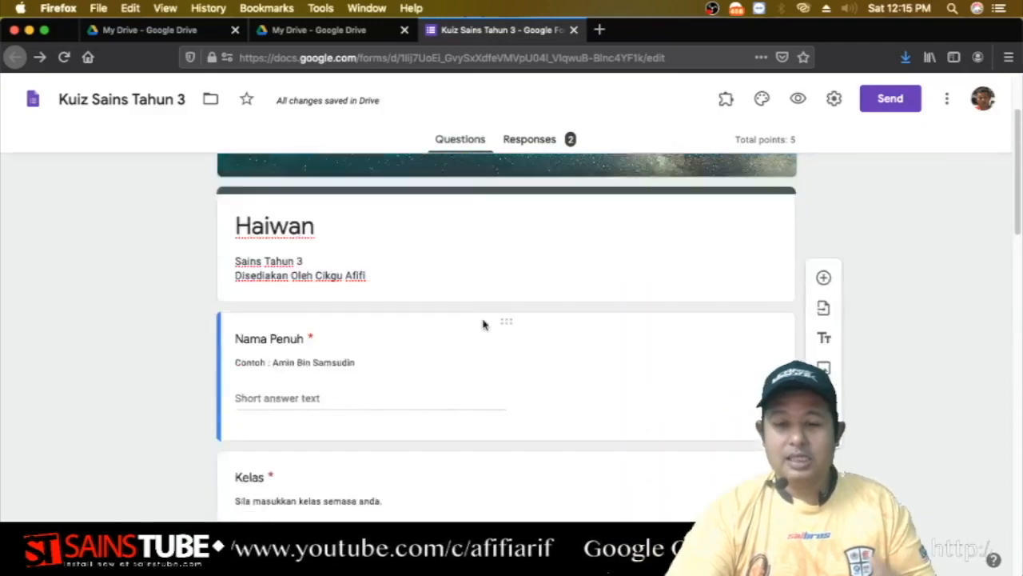
{"action": "scroll", "coordinate": [482, 333], "scroll_direction": "down", "scroll_amount": 5}
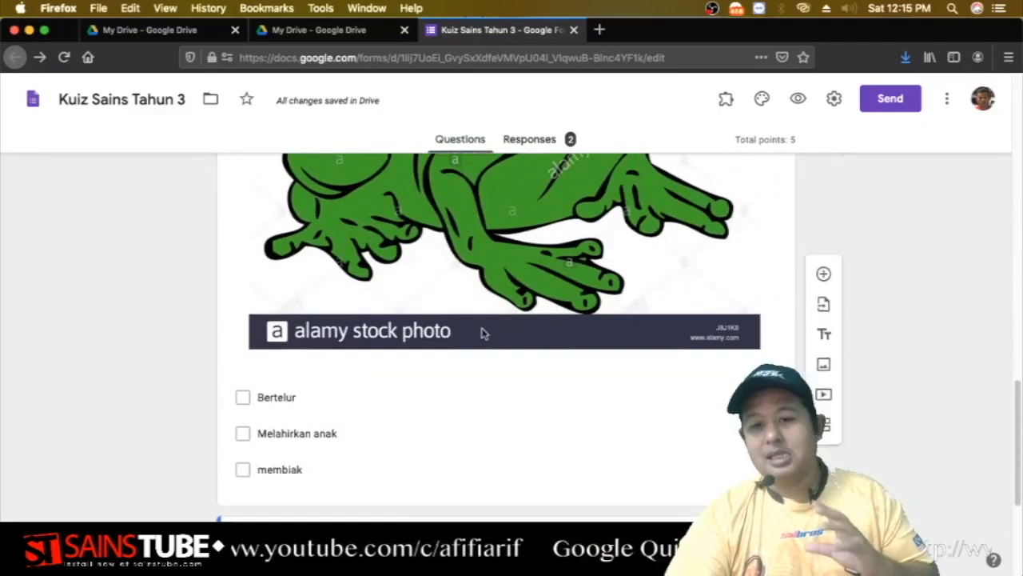
{"action": "scroll", "coordinate": [490, 347], "scroll_direction": "down", "scroll_amount": 2}
{"action": "scroll", "coordinate": [491, 354], "scroll_direction": "down", "scroll_amount": 3}
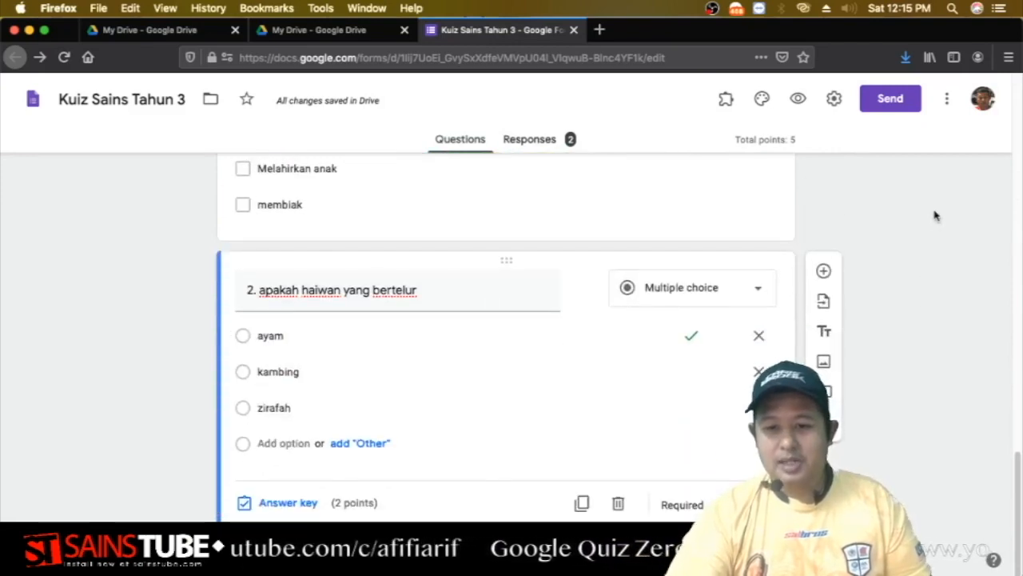
{"action": "scroll", "coordinate": [813, 317], "scroll_direction": "up", "scroll_amount": 15}
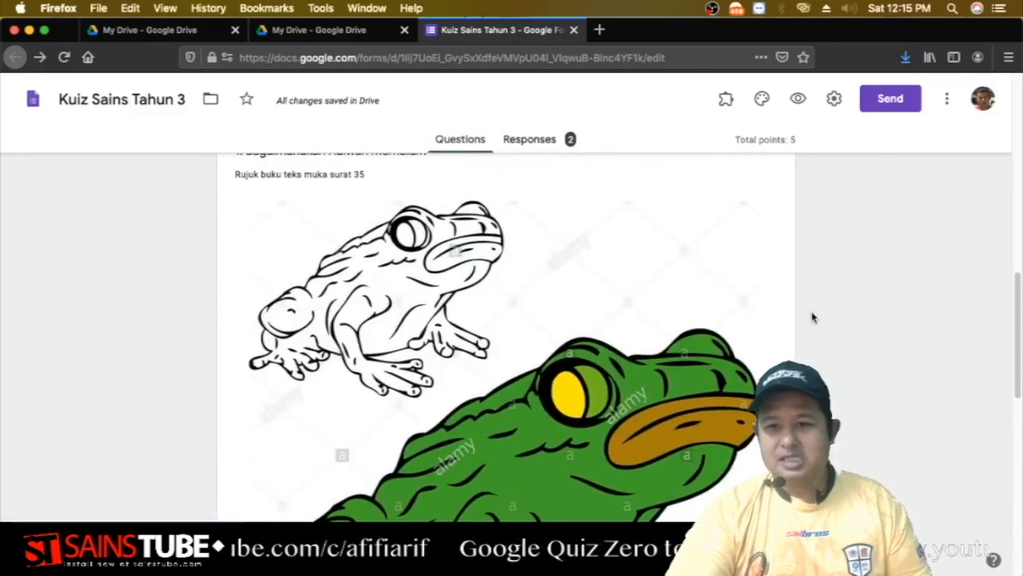
{"action": "scroll", "coordinate": [813, 318], "scroll_direction": "up", "scroll_amount": 2}
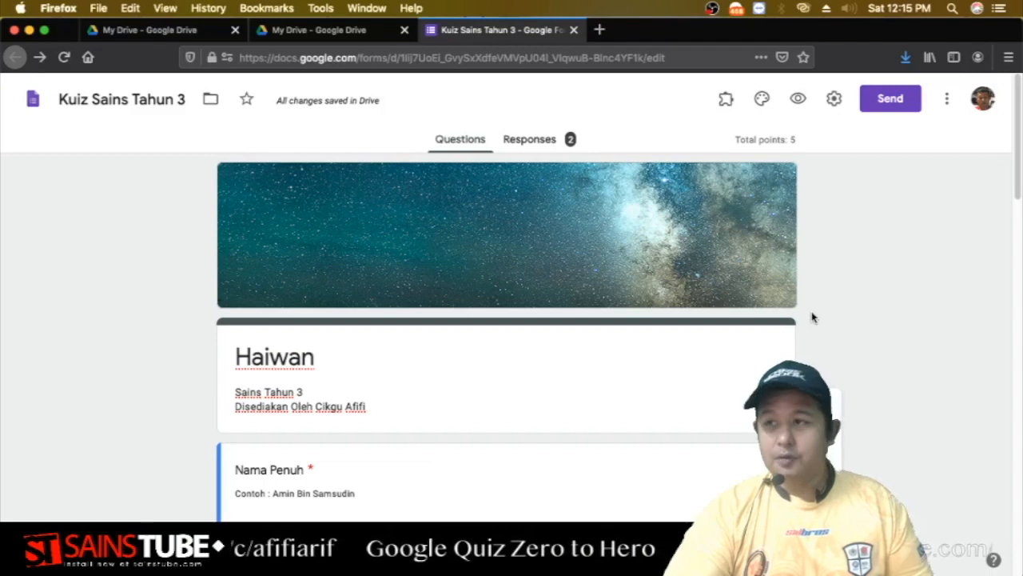
{"action": "left_click", "coordinate": [834, 100]}
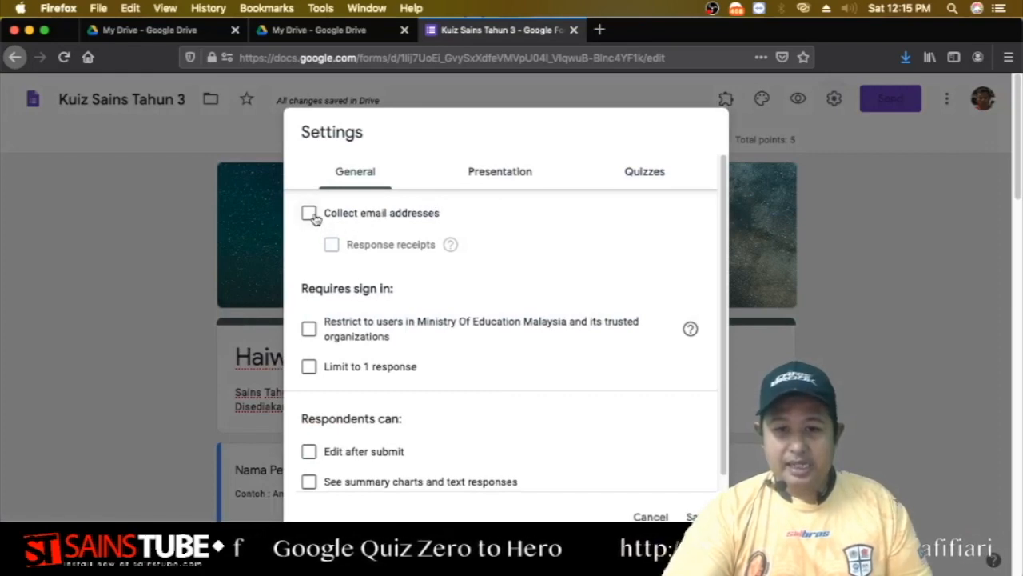
{"action": "scroll", "coordinate": [310, 308], "scroll_direction": "down", "scroll_amount": 1}
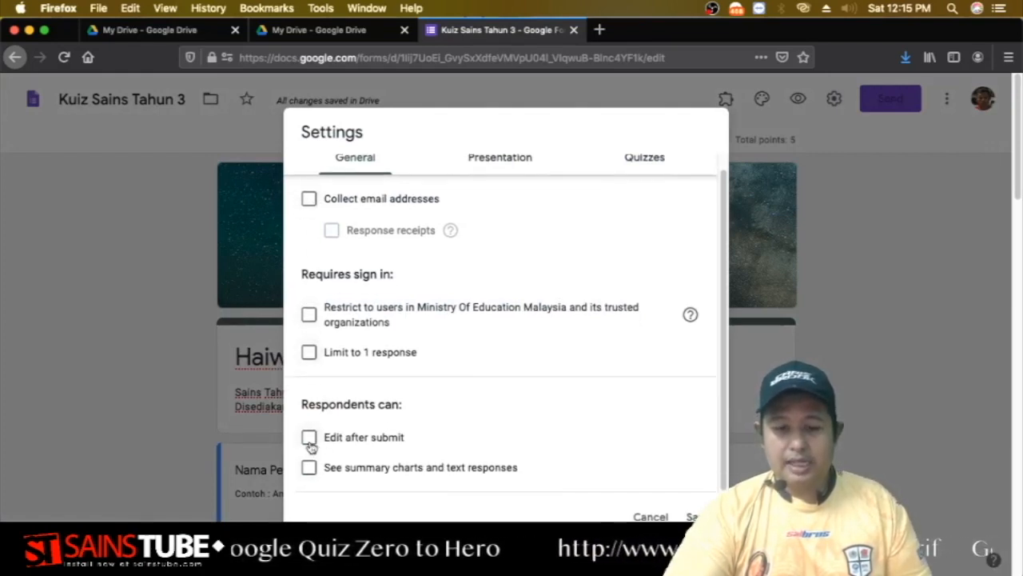
{"action": "left_click", "coordinate": [520, 162]}
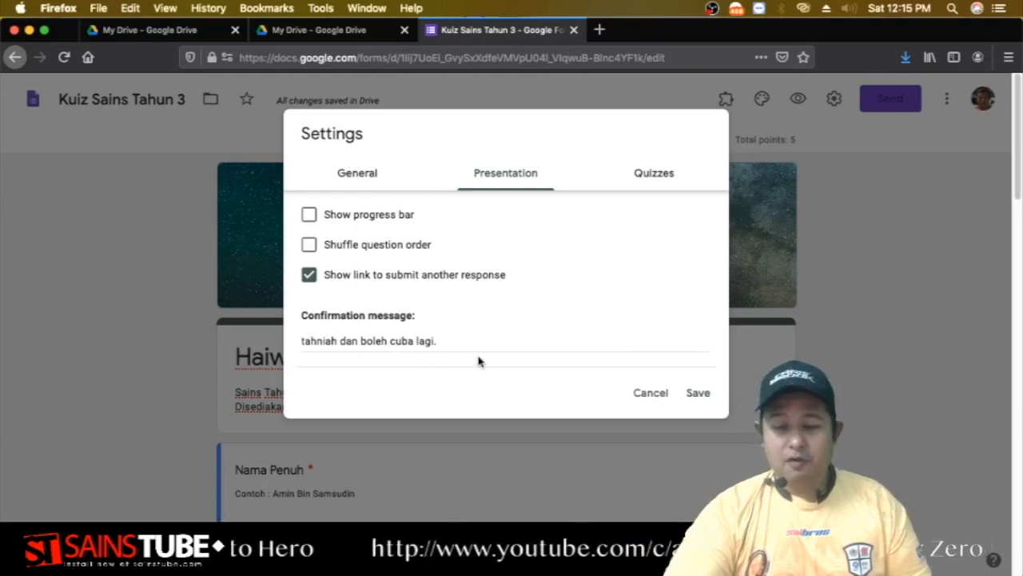
{"action": "left_click", "coordinate": [651, 175]}
{"action": "scroll", "coordinate": [489, 345], "scroll_direction": "down", "scroll_amount": 3}
{"action": "scroll", "coordinate": [487, 346], "scroll_direction": "down", "scroll_amount": 1}
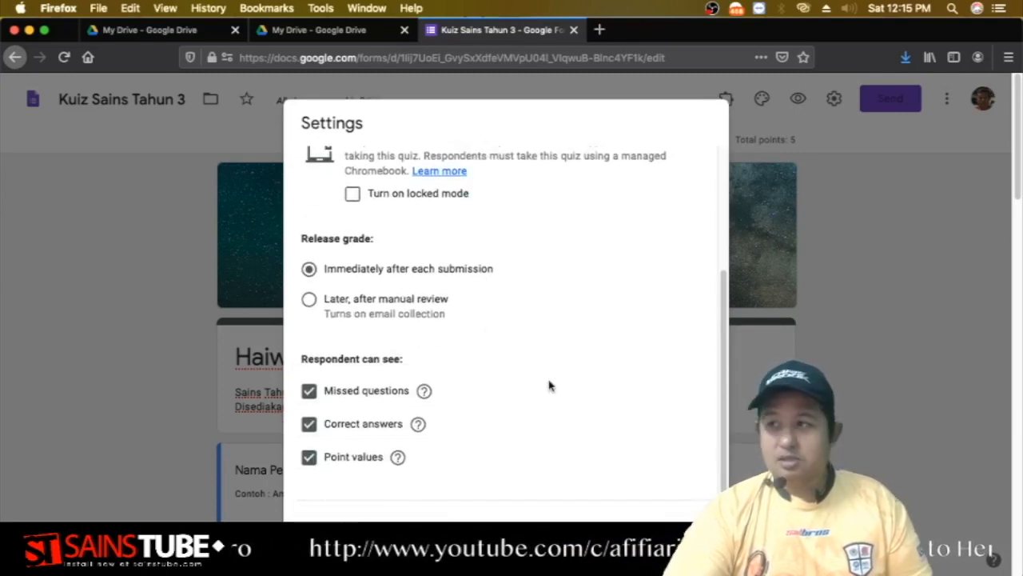
{"action": "left_click", "coordinate": [692, 530]}
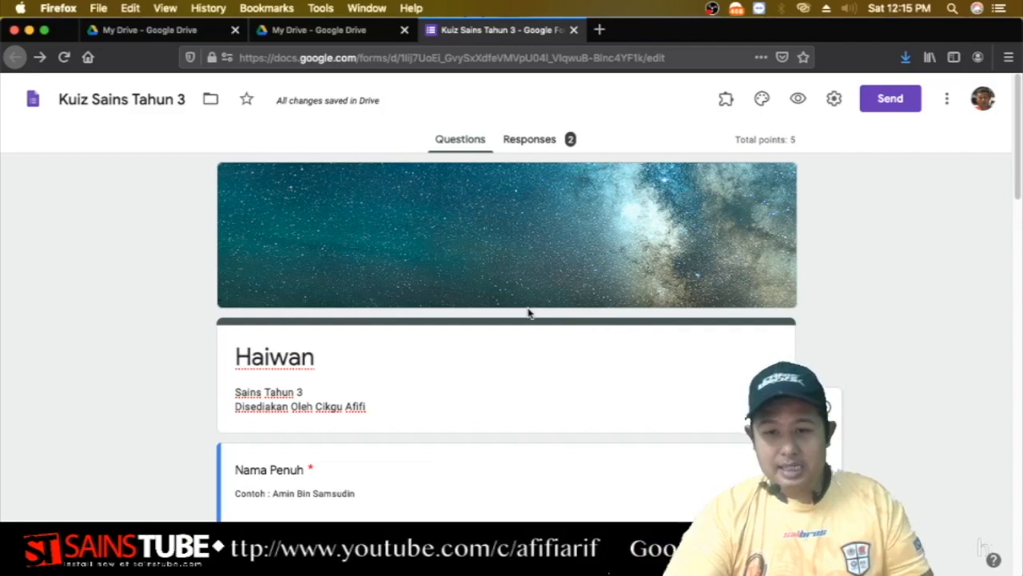
{"action": "key", "text": "super+t"}
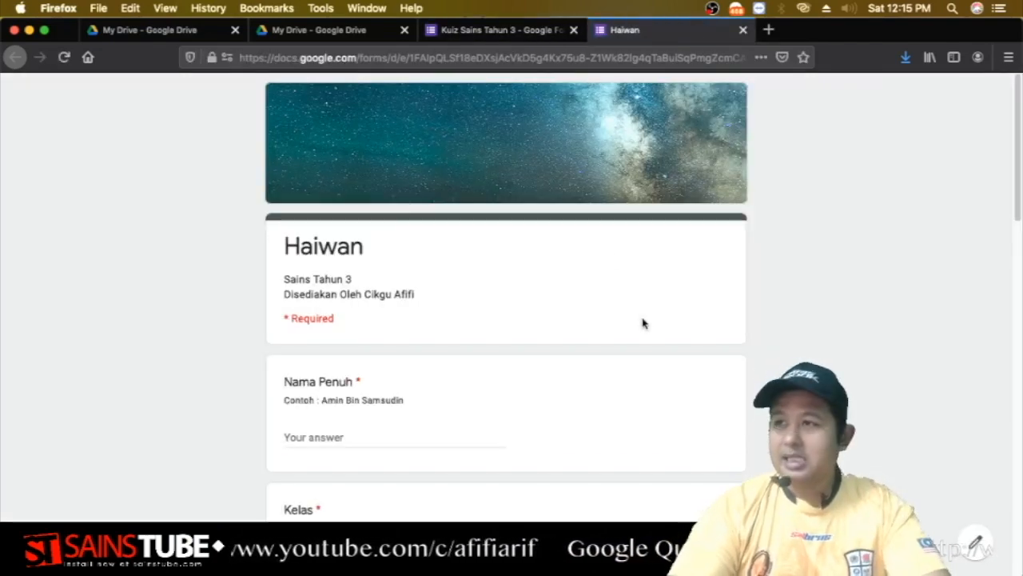
{"action": "scroll", "coordinate": [632, 324], "scroll_direction": "down", "scroll_amount": 8}
{"action": "scroll", "coordinate": [604, 333], "scroll_direction": "down", "scroll_amount": 7}
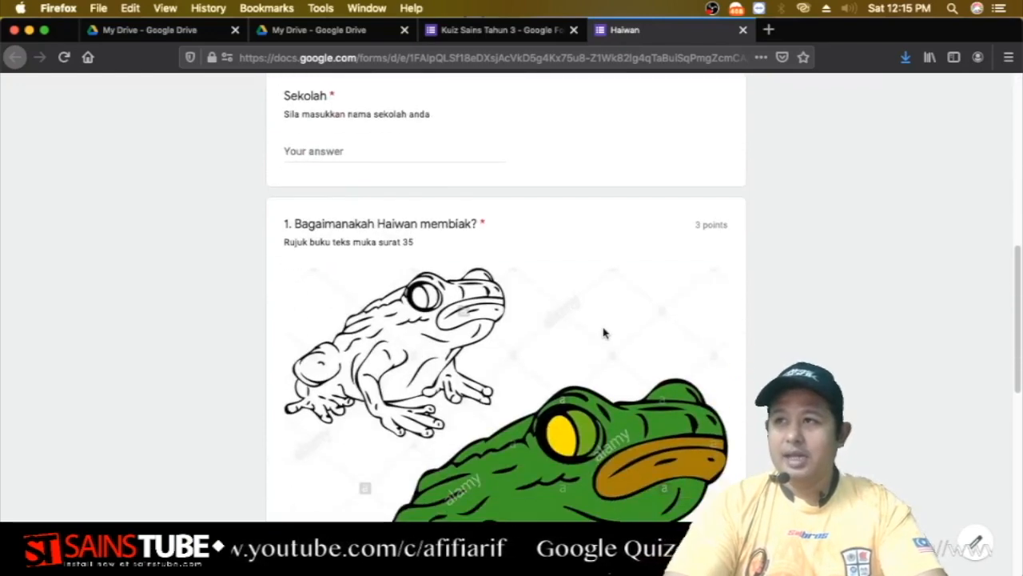
{"action": "scroll", "coordinate": [624, 312], "scroll_direction": "up", "scroll_amount": 15}
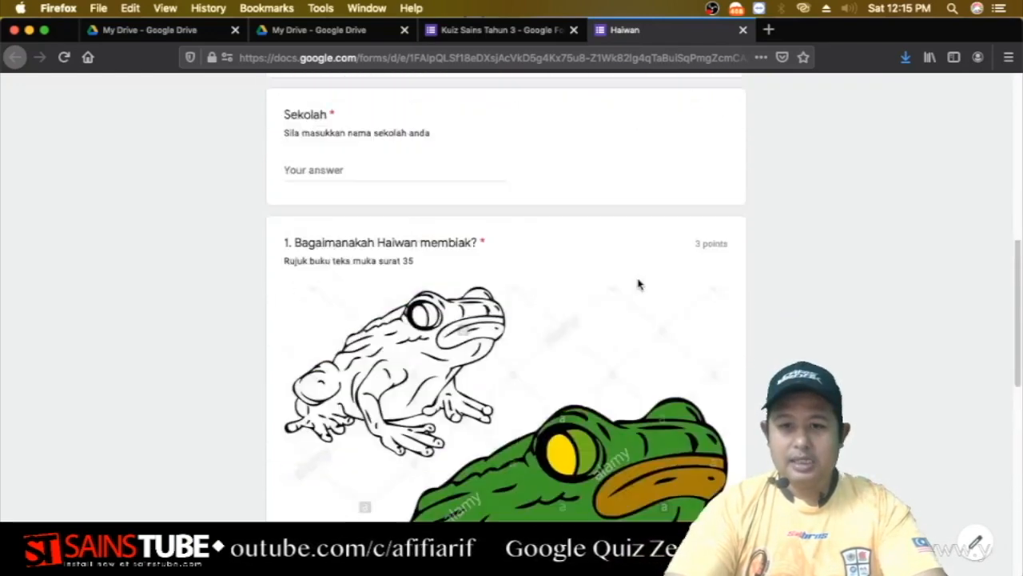
{"action": "left_click", "coordinate": [742, 30]}
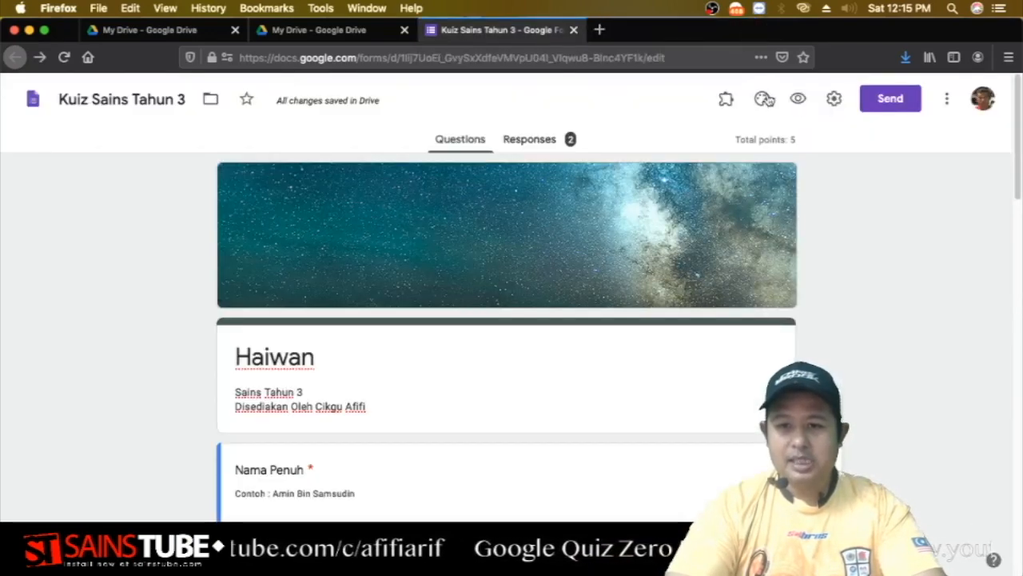
Open the Send form dialog, leaving Collect email addresses unticked.
{"action": "left_click", "coordinate": [890, 99]}
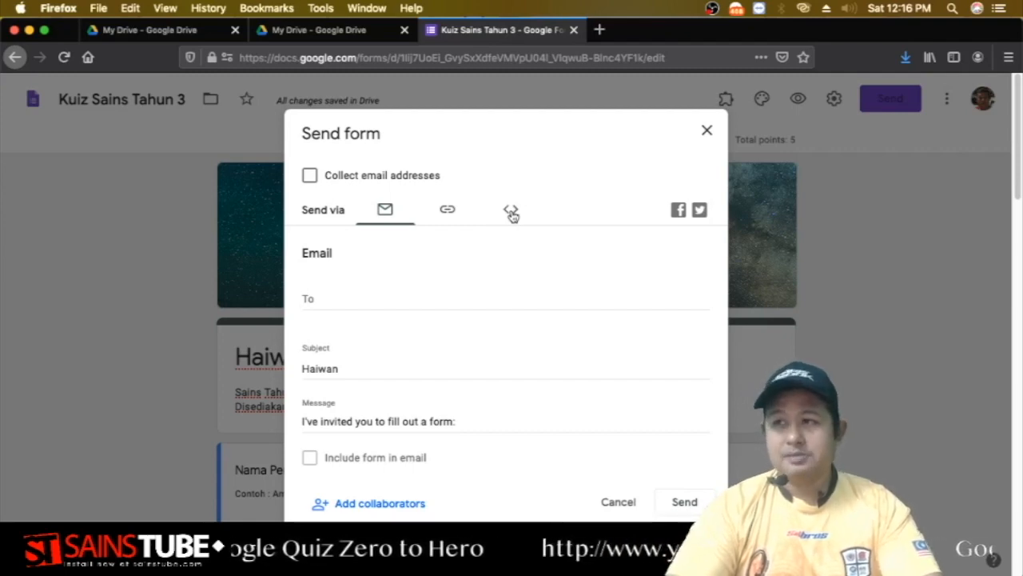
{"action": "left_click", "coordinate": [310, 177]}
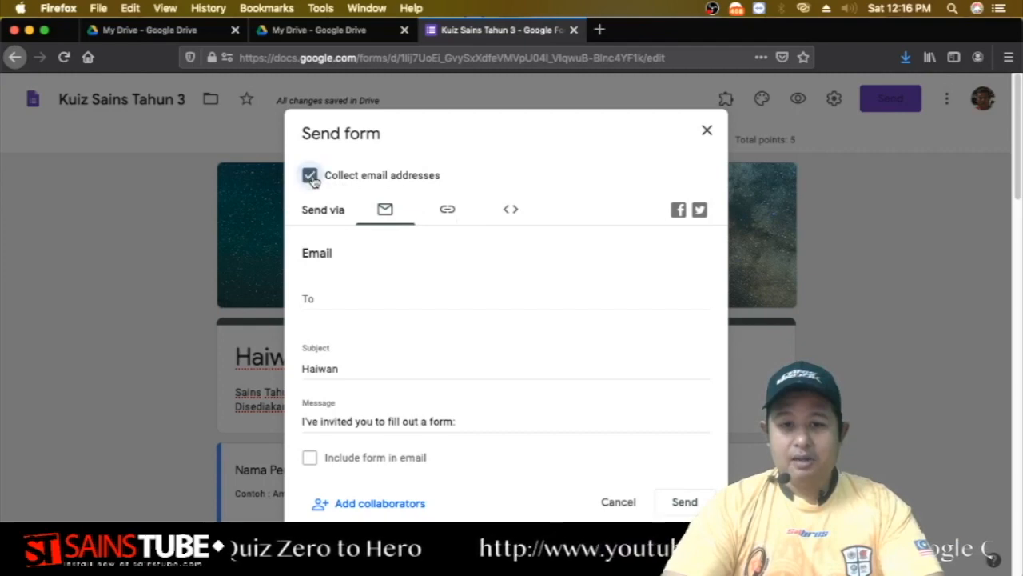
{"action": "left_click", "coordinate": [310, 176]}
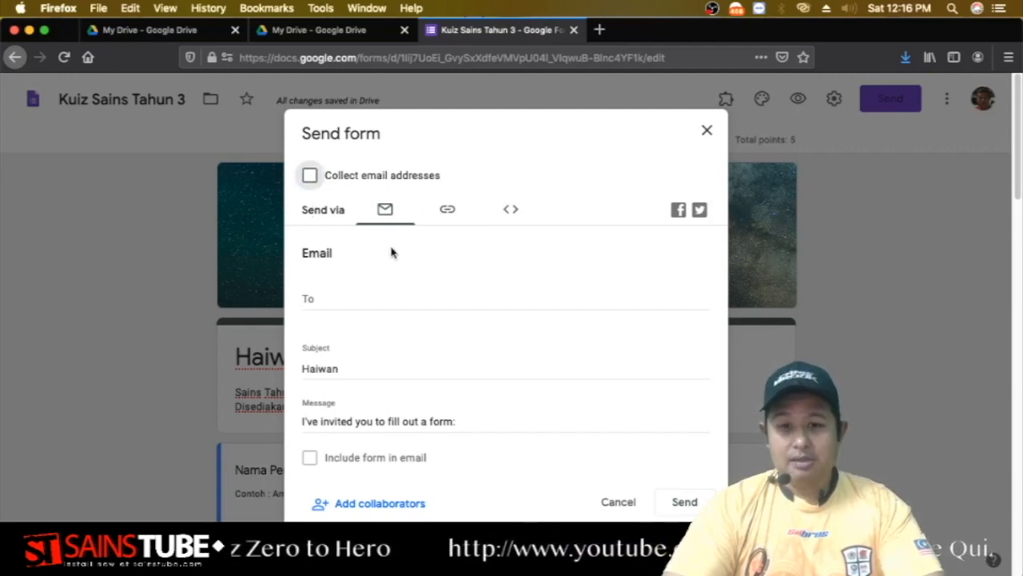
Copy the Haiwan form's full-length shareable link and switch to Notes.
{"action": "left_click", "coordinate": [448, 211]}
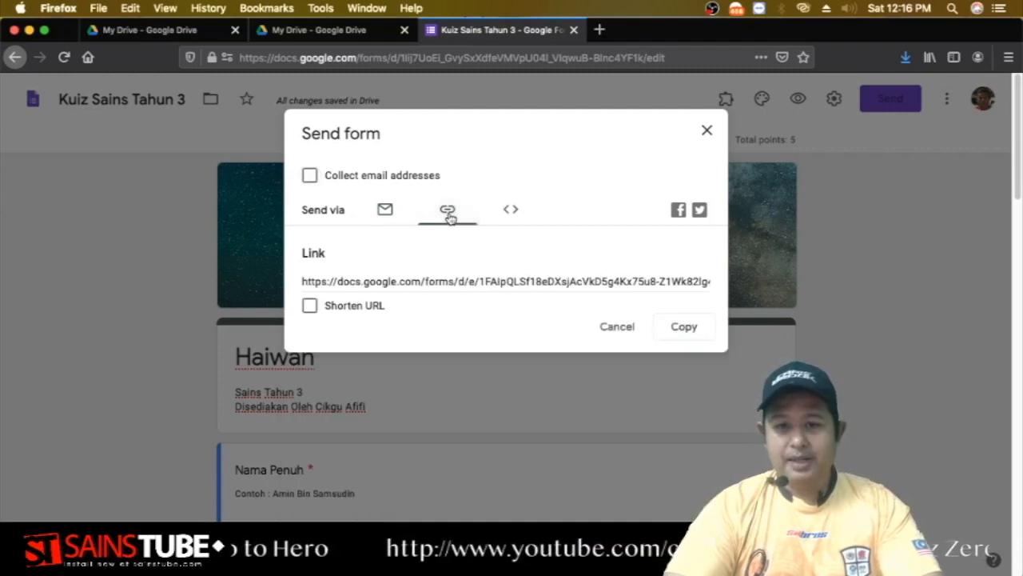
{"action": "left_click", "coordinate": [464, 279]}
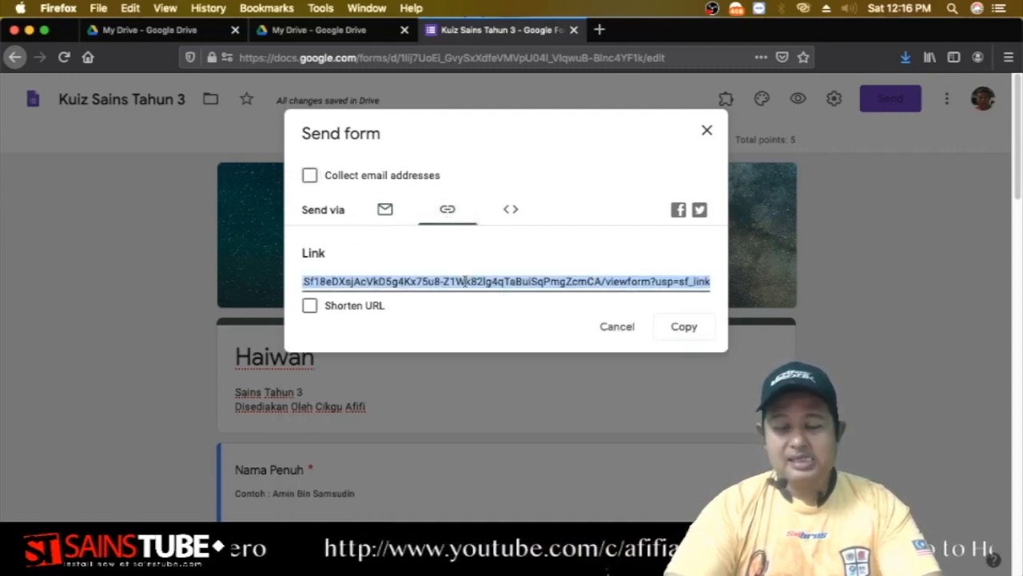
{"action": "right_click", "coordinate": [466, 281]}
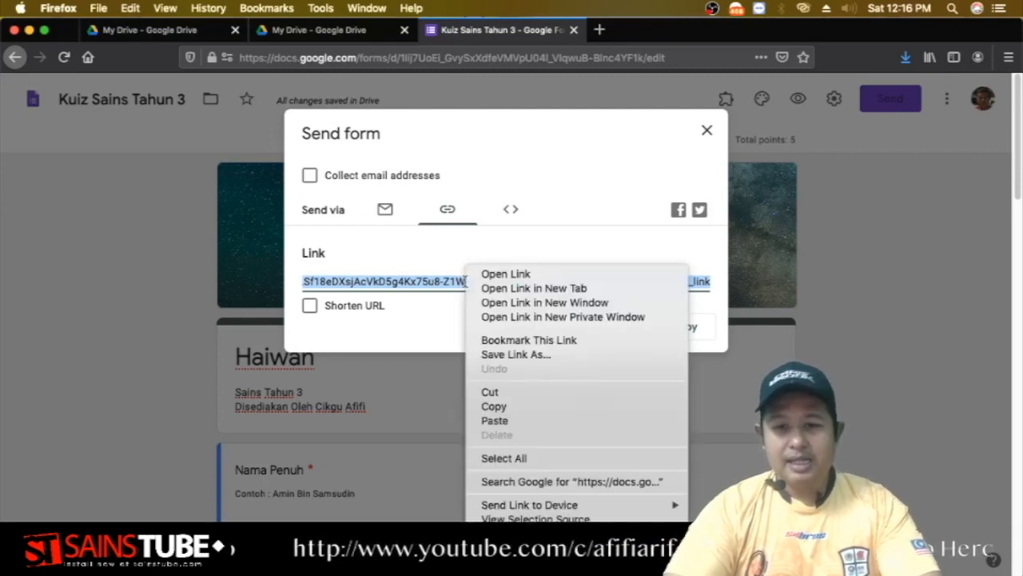
{"action": "left_click", "coordinate": [494, 406]}
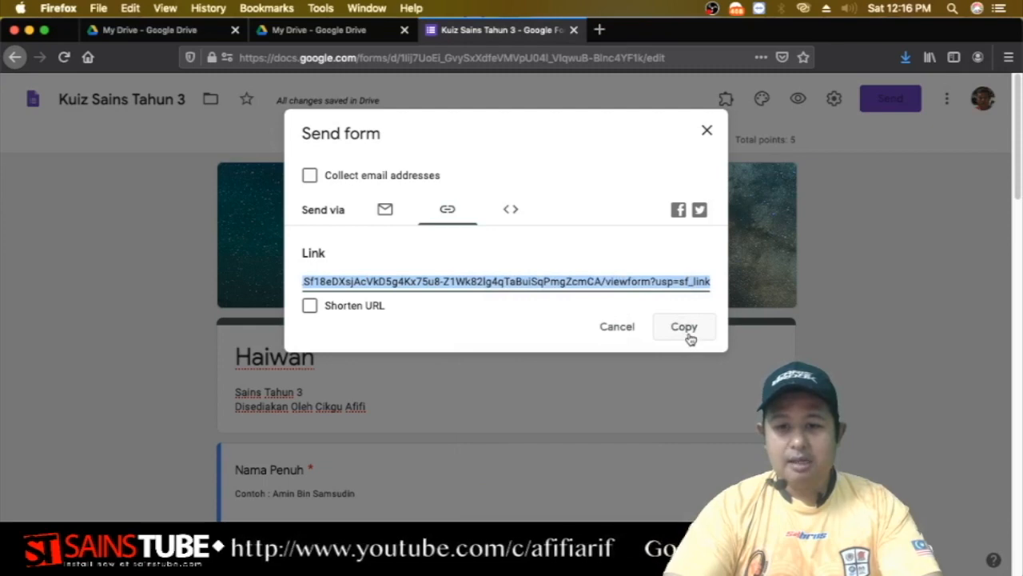
{"action": "left_click", "coordinate": [690, 338]}
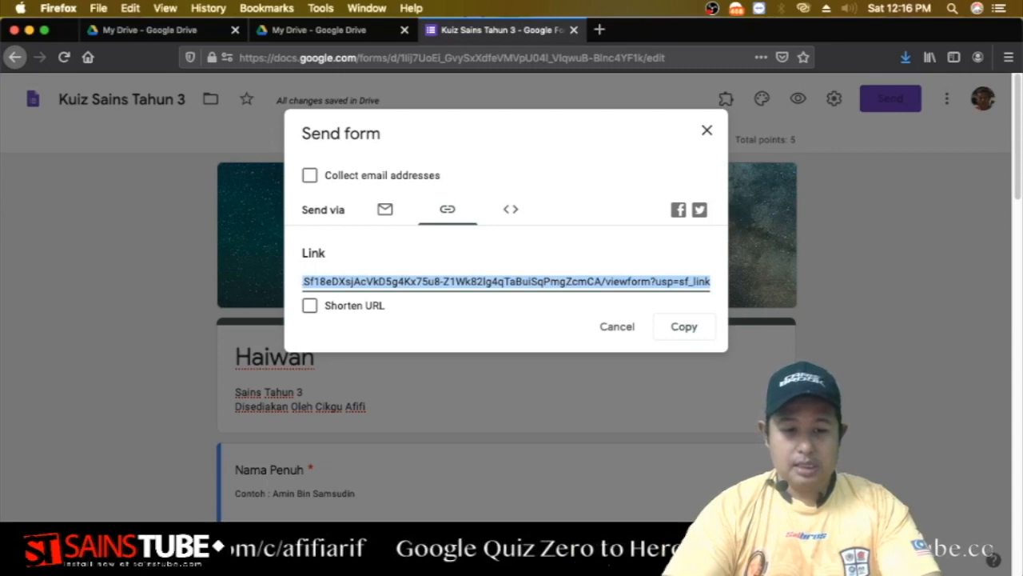
{"action": "key", "text": "super+Tab"}
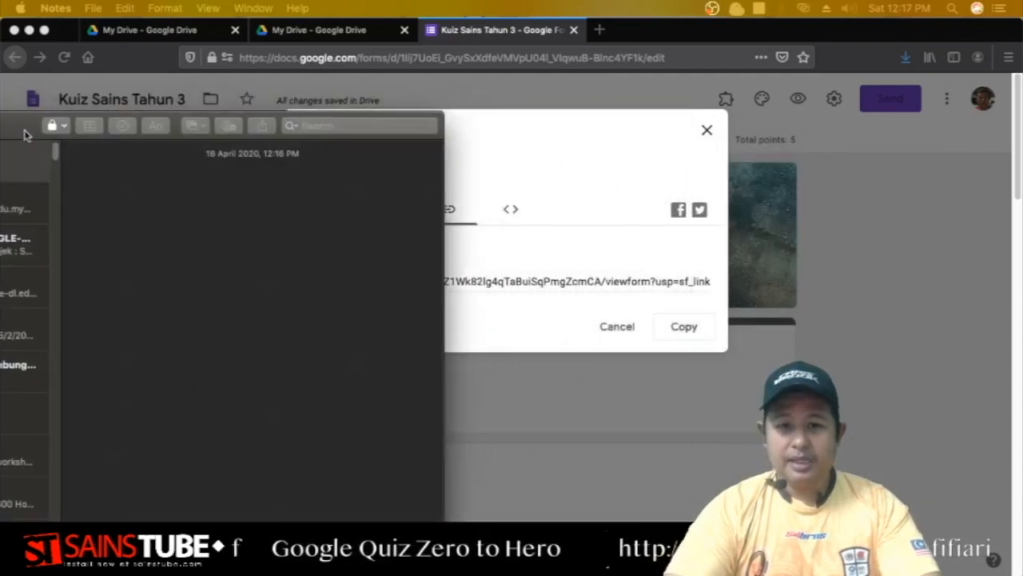
Paste the long form link into the empty note and return to the Send form dialog.
{"action": "right_click", "coordinate": [117, 186]}
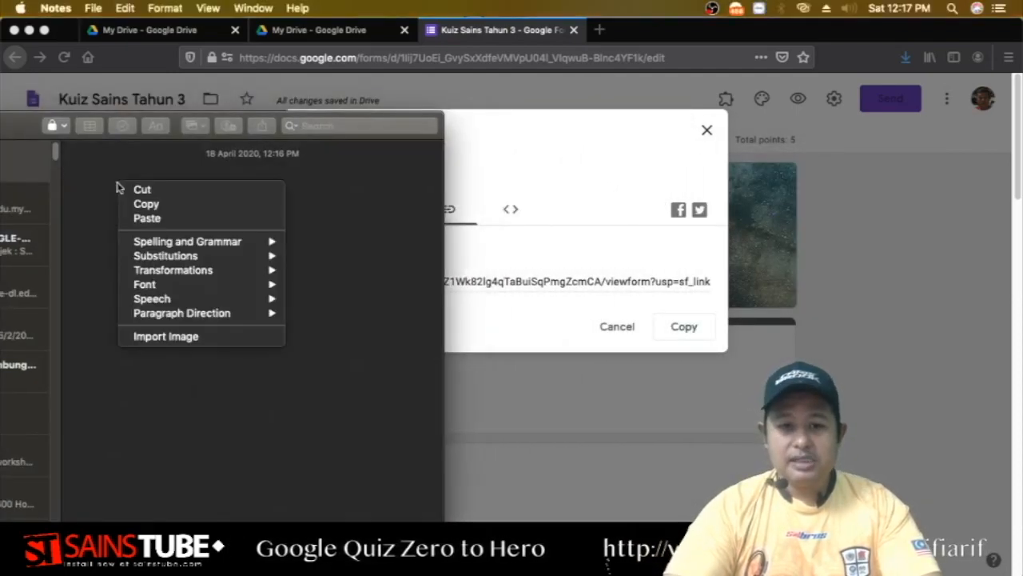
{"action": "left_click", "coordinate": [160, 219]}
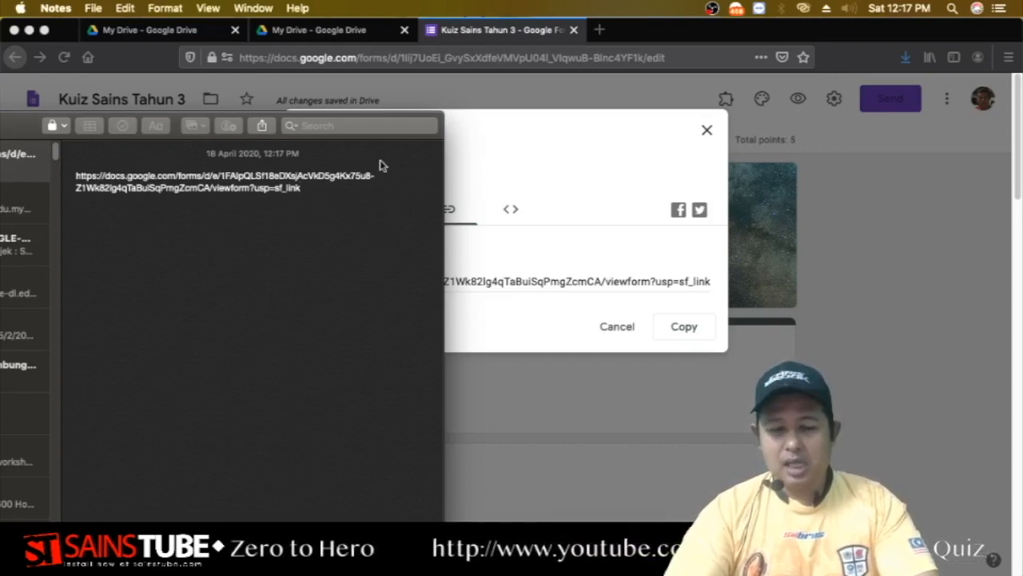
{"action": "left_click", "coordinate": [512, 142]}
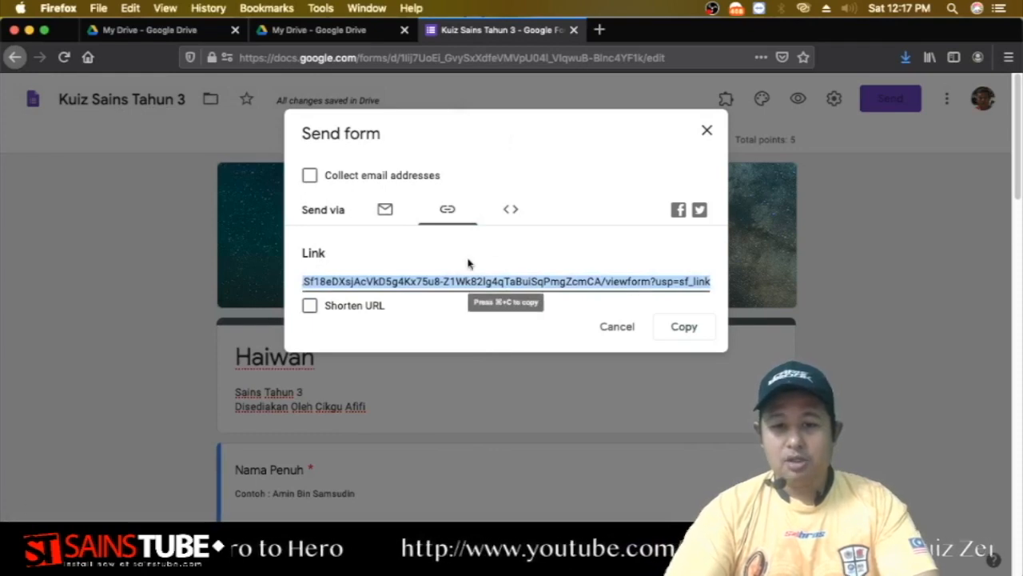
{"action": "left_click", "coordinate": [310, 307]}
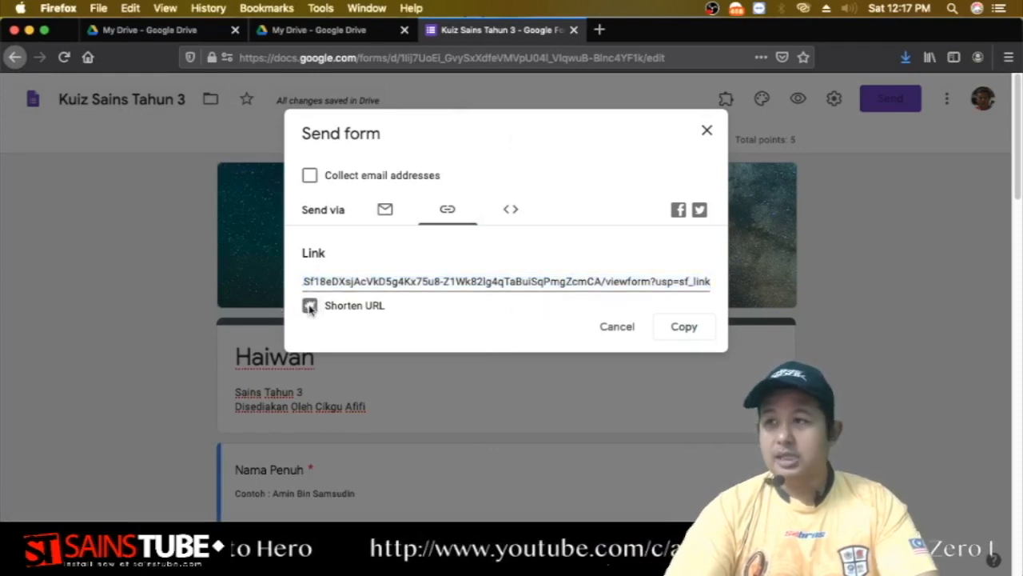
{"action": "right_click", "coordinate": [416, 279]}
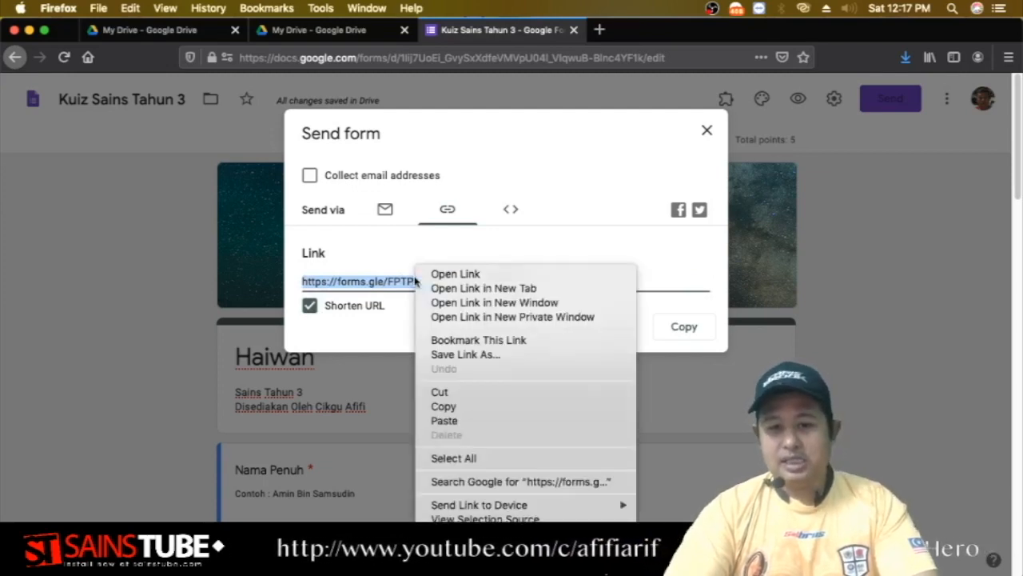
{"action": "left_click", "coordinate": [554, 224]}
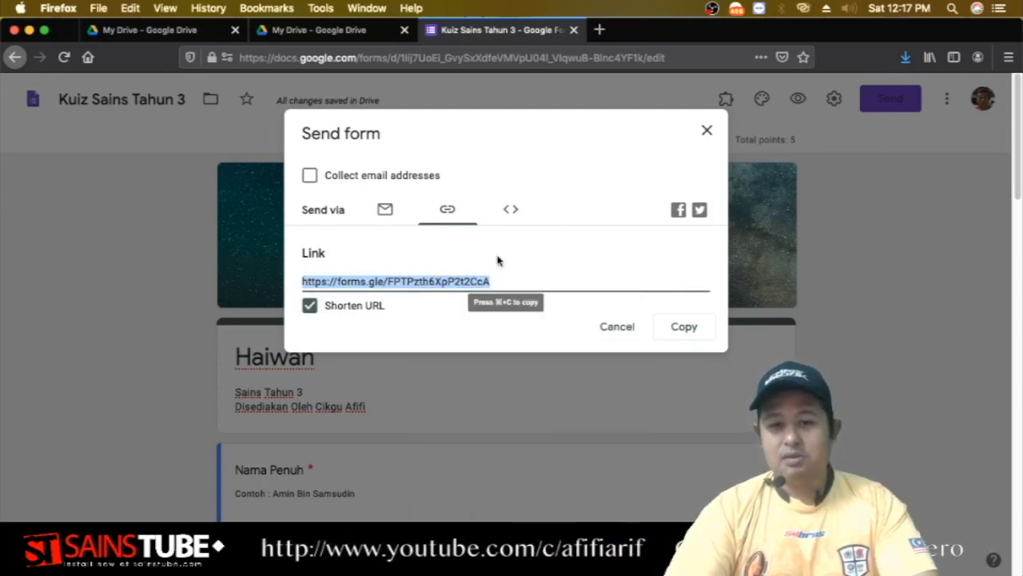
{"action": "left_click", "coordinate": [680, 340]}
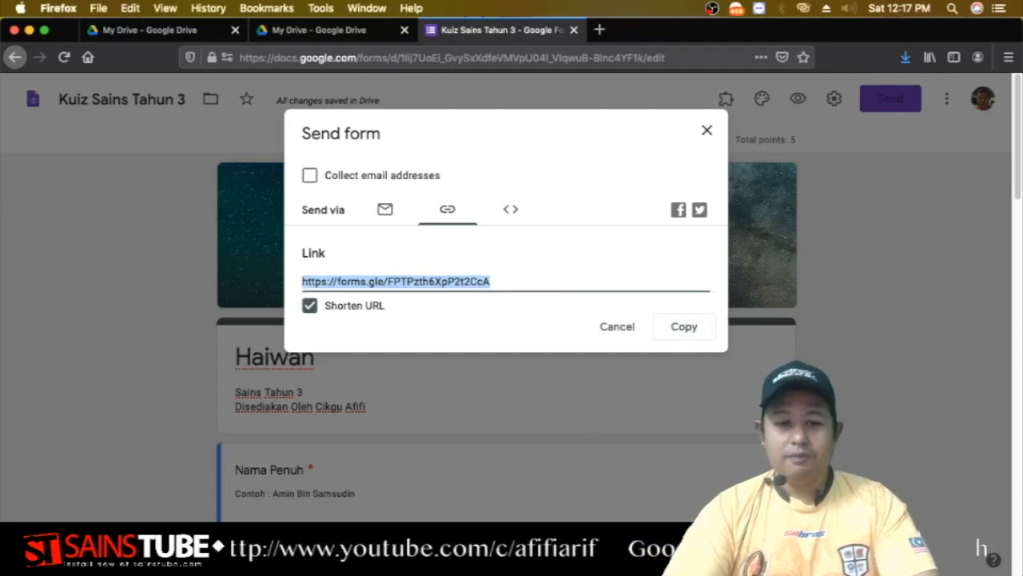
{"action": "key", "text": "super+Tab"}
Add a blank line below the long link and recopy the short link from the Send dialog.
{"action": "left_click", "coordinate": [309, 219]}
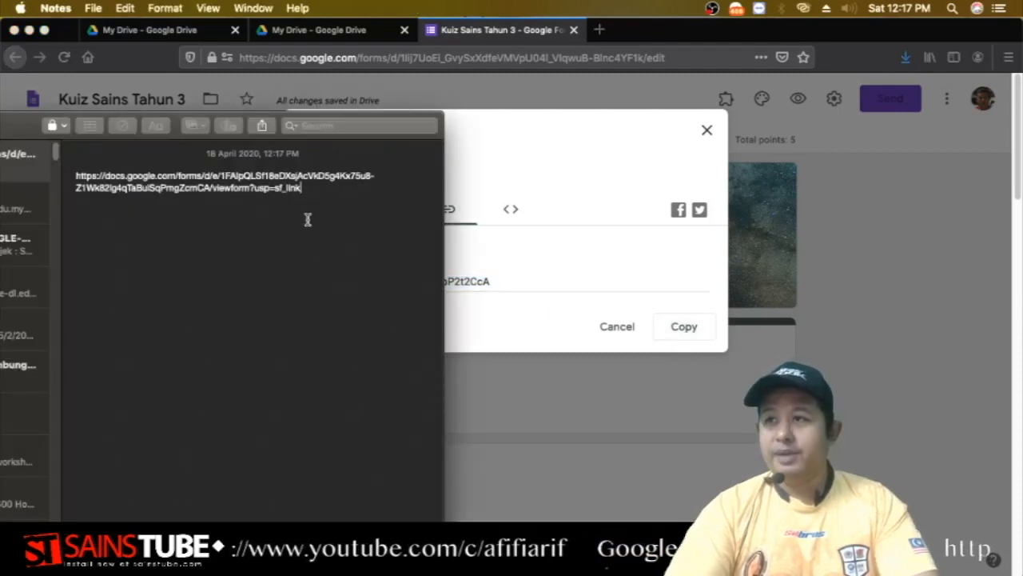
{"action": "key", "text": "Return"}
{"action": "key", "text": "Return"}
{"action": "key", "text": "Return"}
{"action": "key", "text": "Return"}
{"action": "key", "text": "Return"}
{"action": "right_click", "coordinate": [80, 227]}
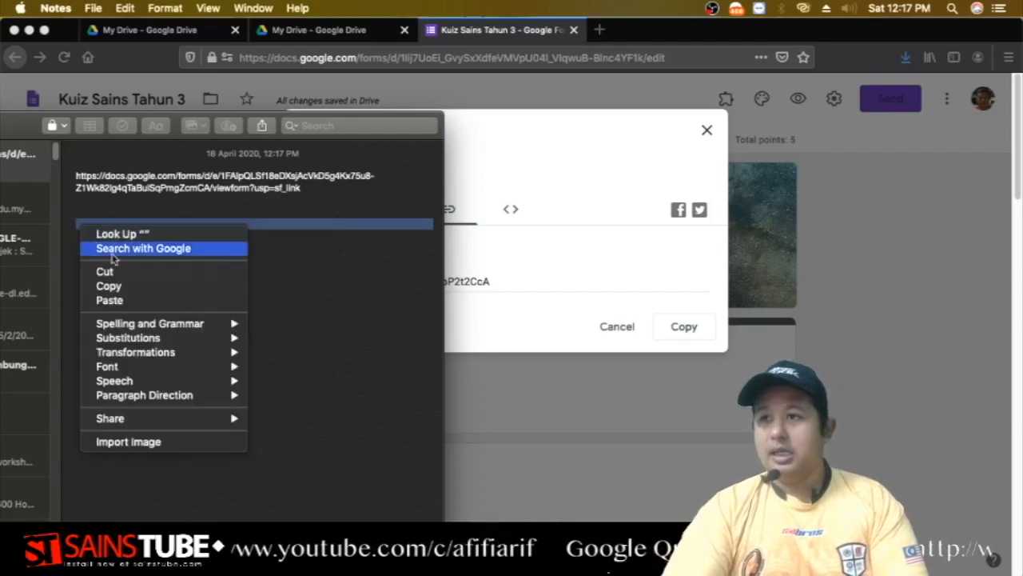
{"action": "left_click", "coordinate": [132, 295]}
{"action": "right_click", "coordinate": [121, 260]}
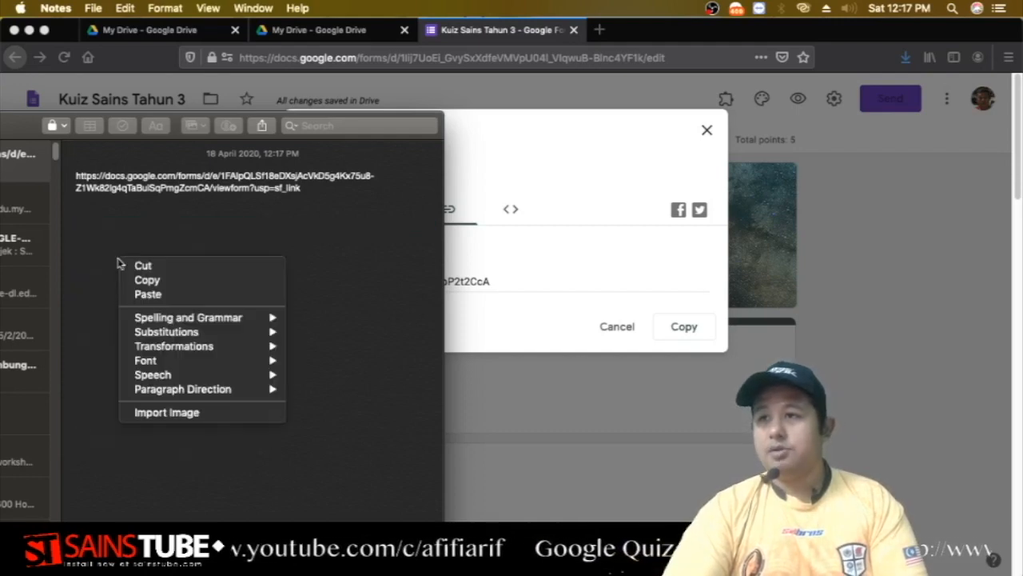
{"action": "left_click", "coordinate": [159, 295]}
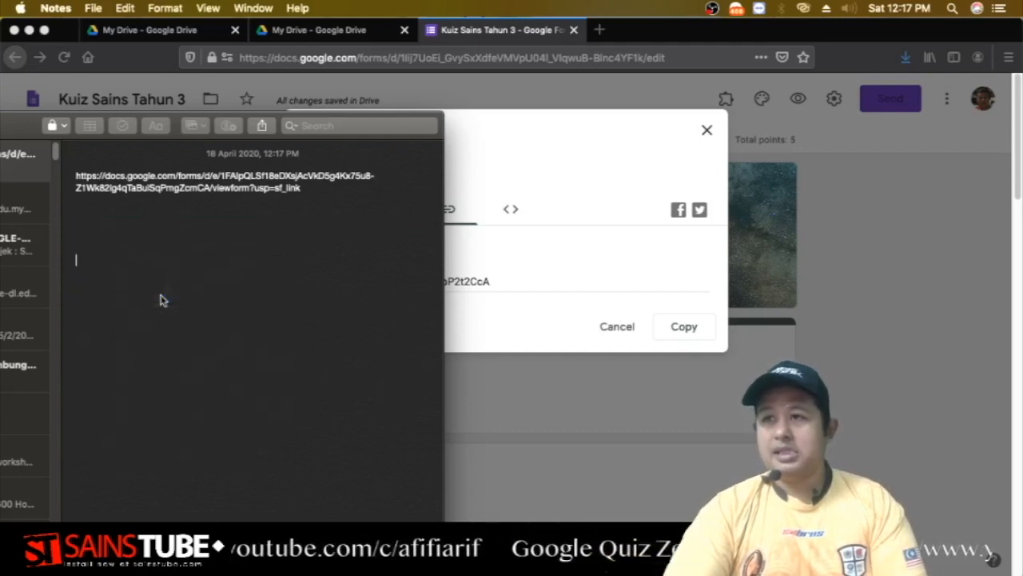
{"action": "left_click", "coordinate": [530, 272]}
{"action": "left_click", "coordinate": [664, 325]}
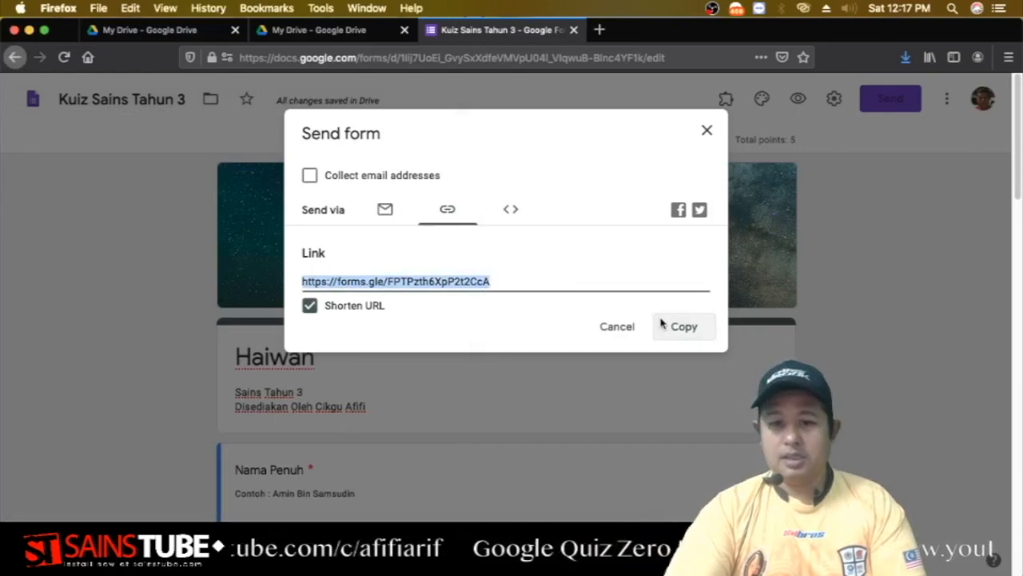
{"action": "key", "text": "ctrl+Up"}
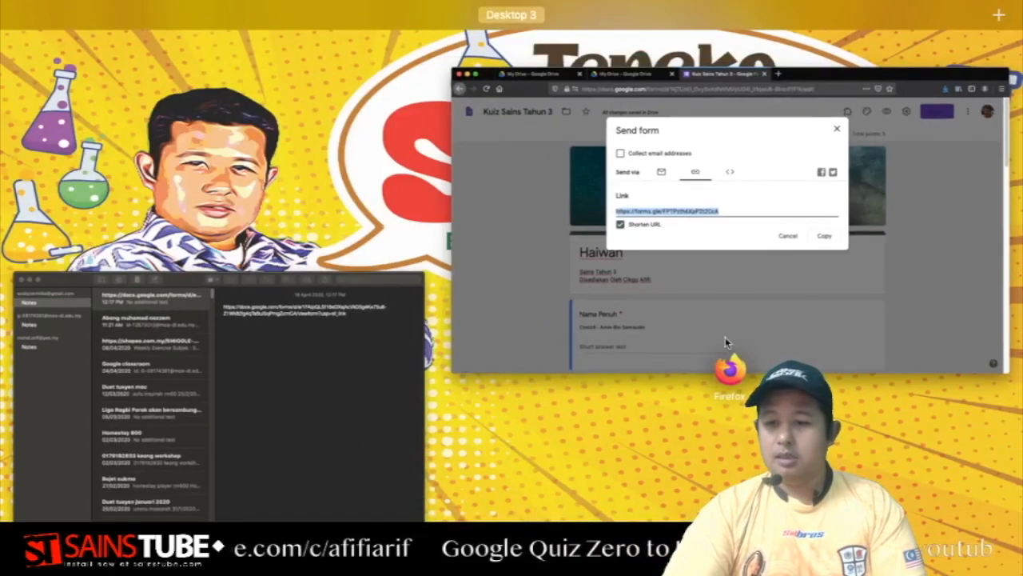
{"action": "left_click", "coordinate": [352, 326]}
Paste the short forms.gle link into the note, then select and copy it from there.
{"action": "right_click", "coordinate": [163, 245]}
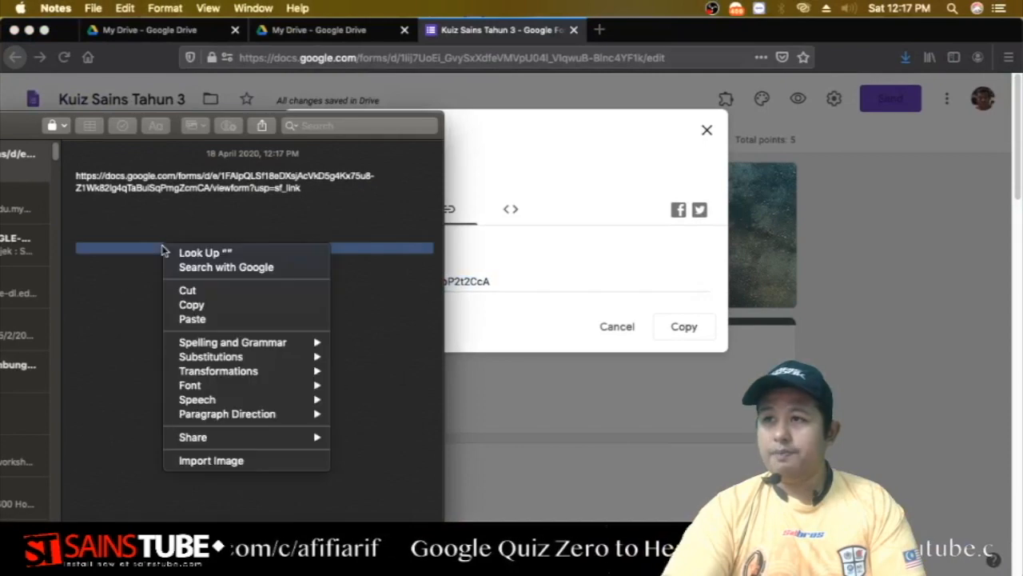
{"action": "left_click", "coordinate": [202, 318]}
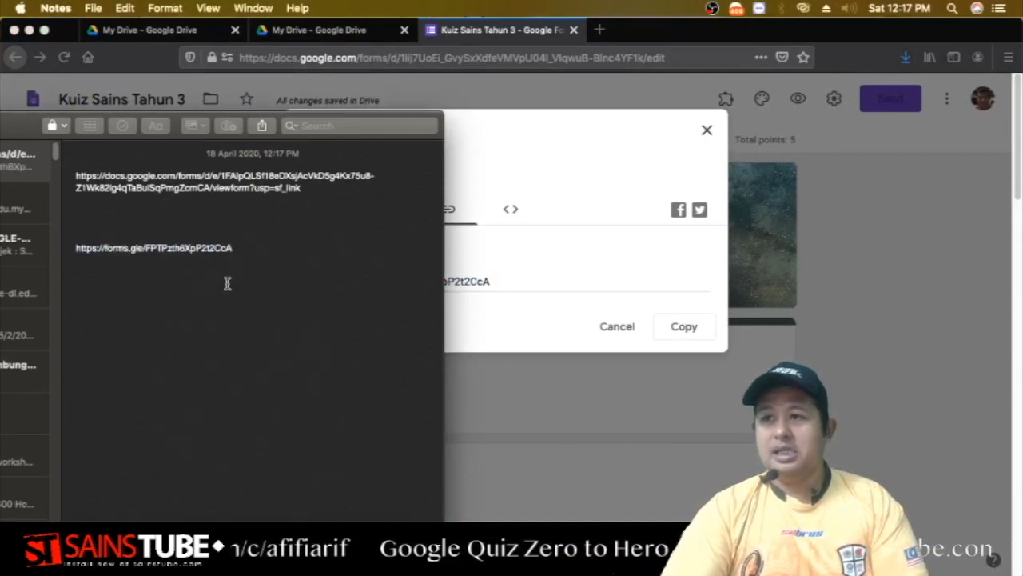
{"action": "mouse_move", "coordinate": [233, 244]}
{"action": "left_mouse_down"}
{"action": "mouse_move", "coordinate": [123, 262]}
{"action": "mouse_move", "coordinate": [76, 251]}
{"action": "mouse_move", "coordinate": [251, 248]}
{"action": "left_mouse_up"}
{"action": "right_click", "coordinate": [212, 254]}
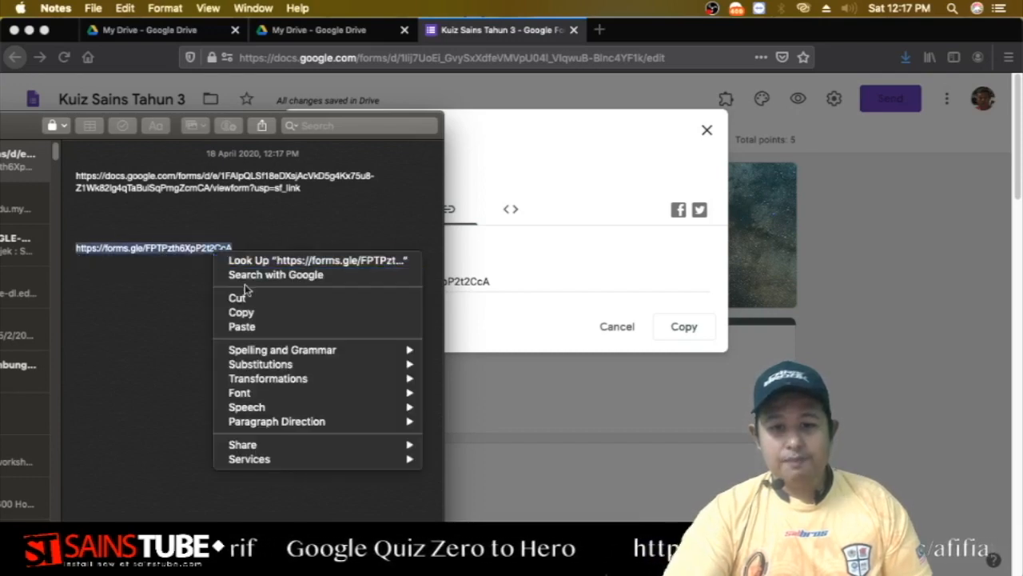
{"action": "left_click", "coordinate": [253, 314]}
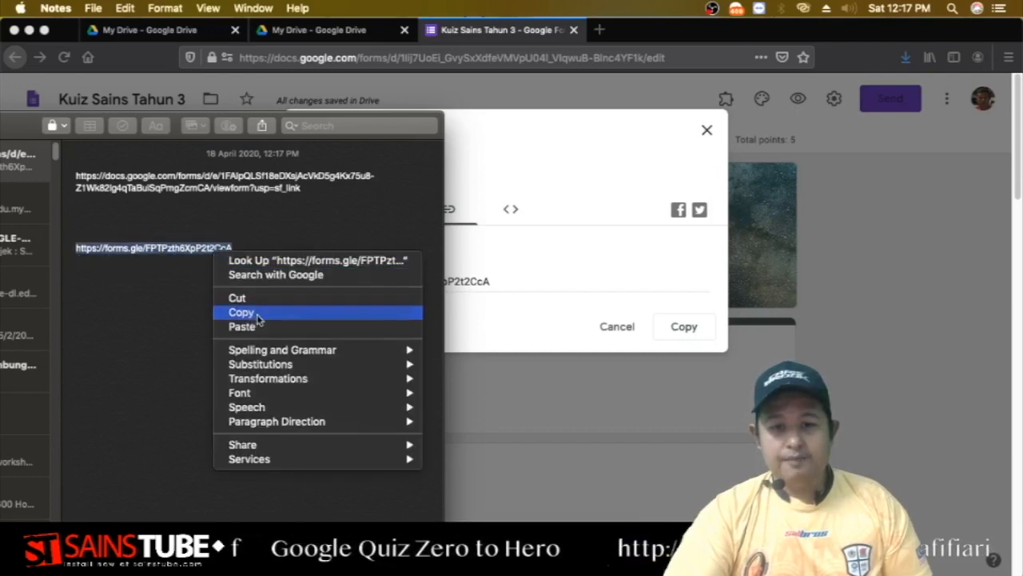
{"action": "left_click", "coordinate": [634, 40]}
{"action": "left_click", "coordinate": [599, 29]}
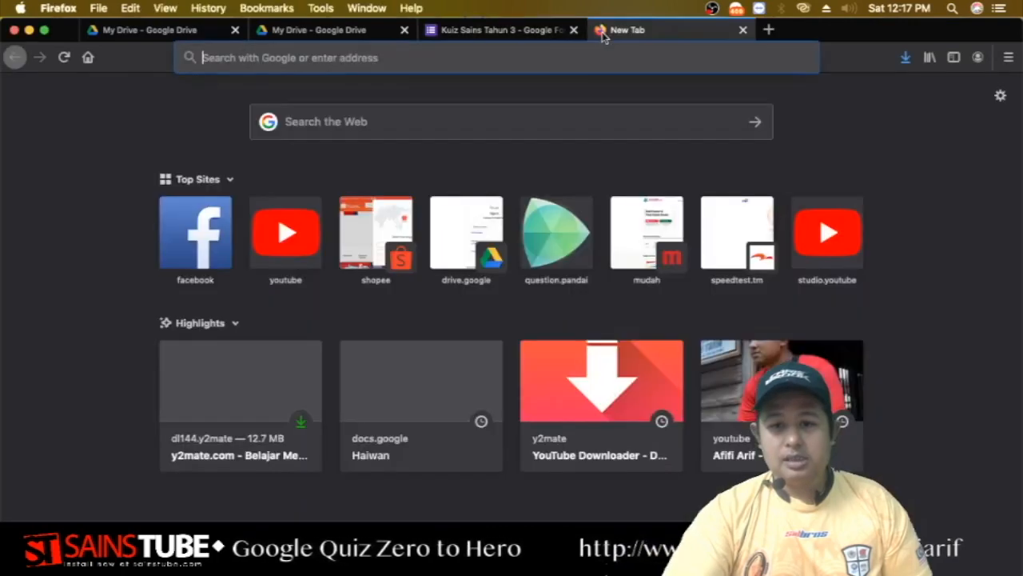
{"action": "right_click", "coordinate": [478, 57]}
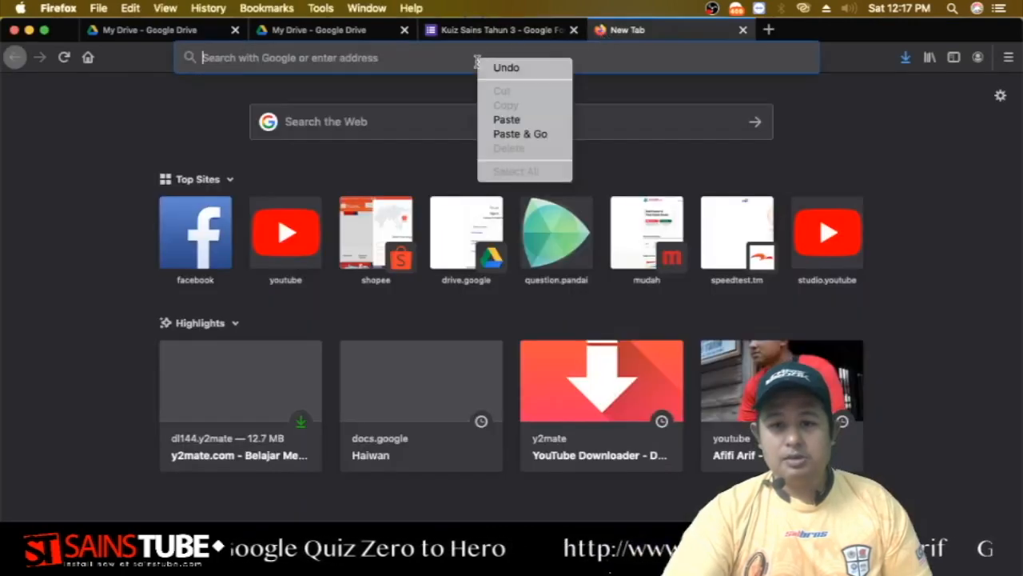
{"action": "left_click", "coordinate": [521, 134]}
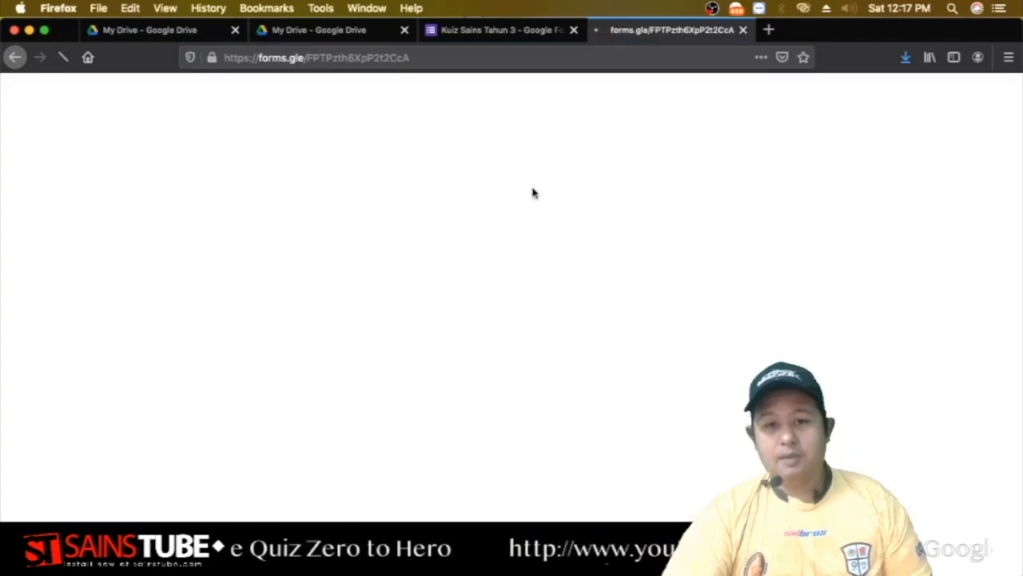
{"action": "scroll", "coordinate": [544, 248], "scroll_direction": "down", "scroll_amount": 3}
{"action": "scroll", "coordinate": [540, 257], "scroll_direction": "down", "scroll_amount": 10}
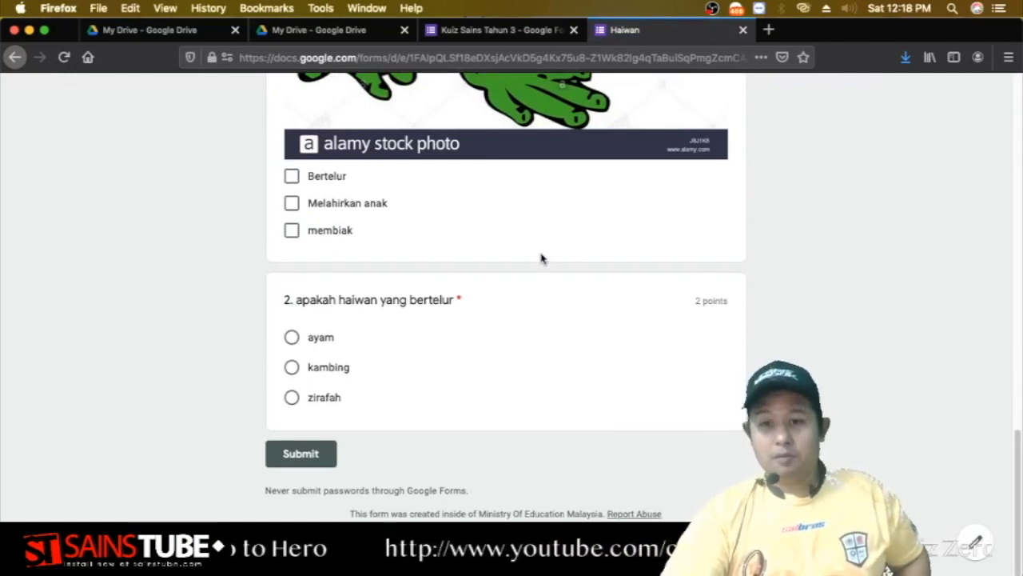
{"action": "scroll", "coordinate": [542, 258], "scroll_direction": "up", "scroll_amount": 10}
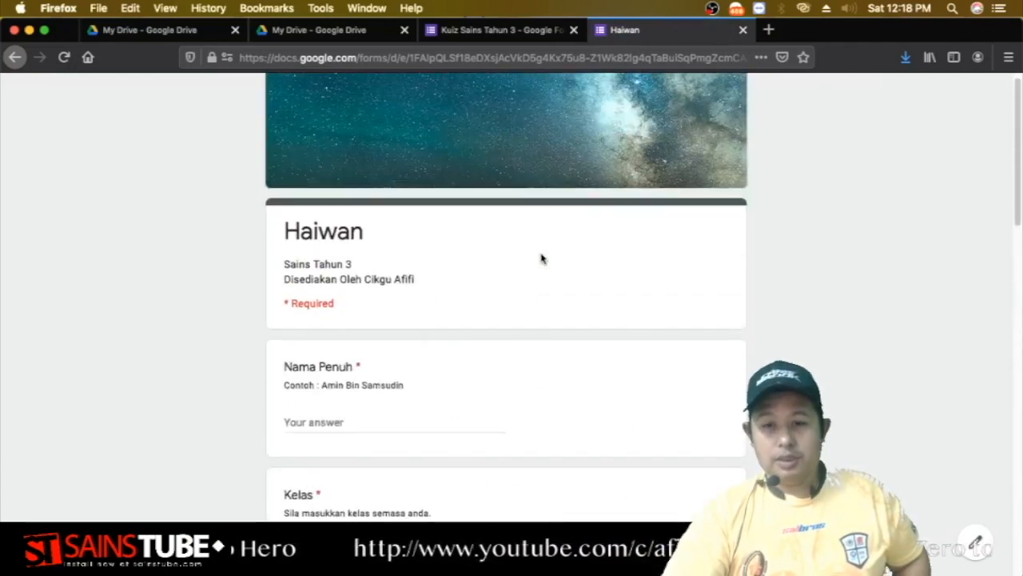
{"action": "scroll", "coordinate": [541, 258], "scroll_direction": "down", "scroll_amount": 4}
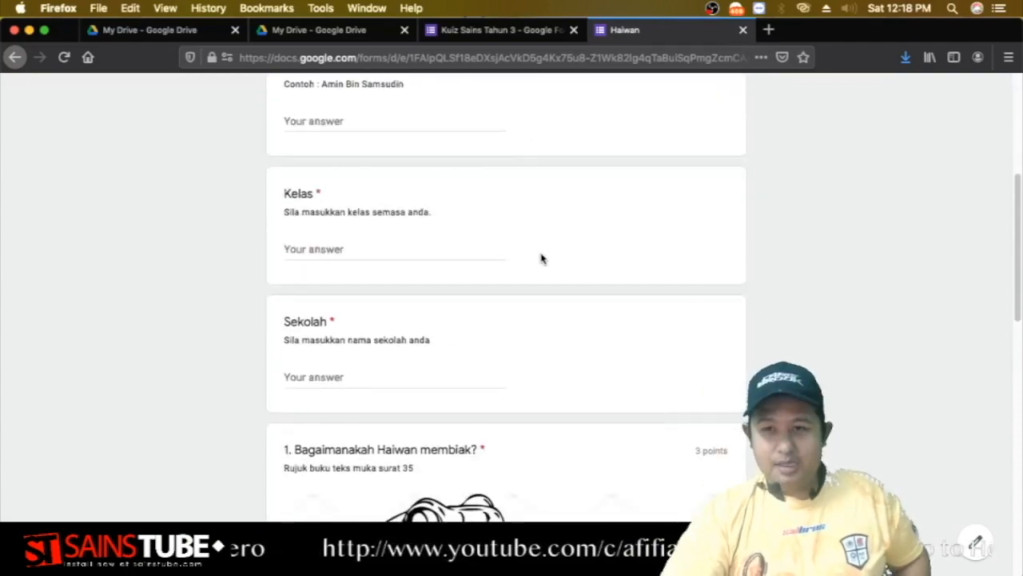
{"action": "scroll", "coordinate": [541, 258], "scroll_direction": "down", "scroll_amount": 10}
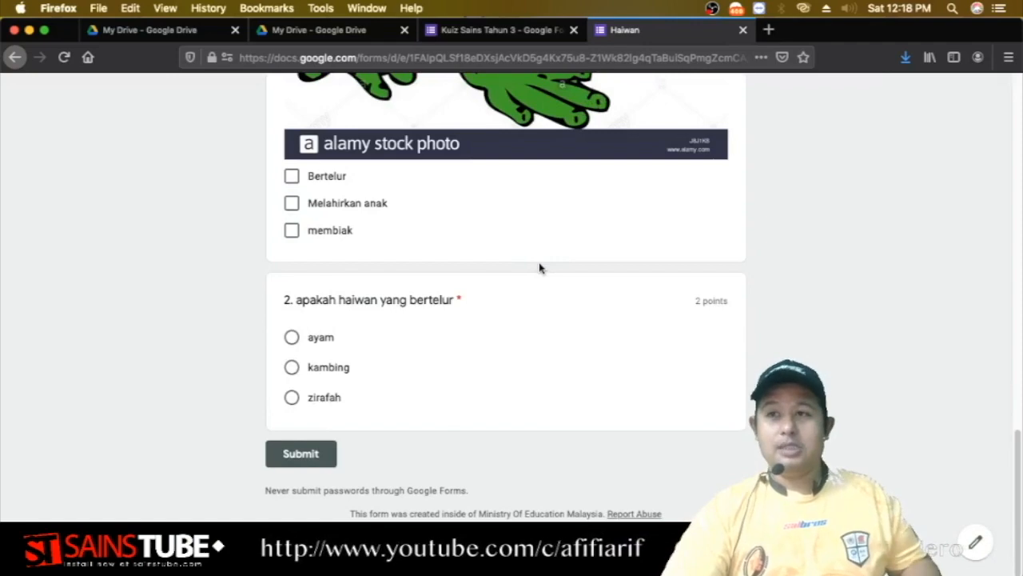
{"action": "scroll", "coordinate": [537, 263], "scroll_direction": "up", "scroll_amount": 15}
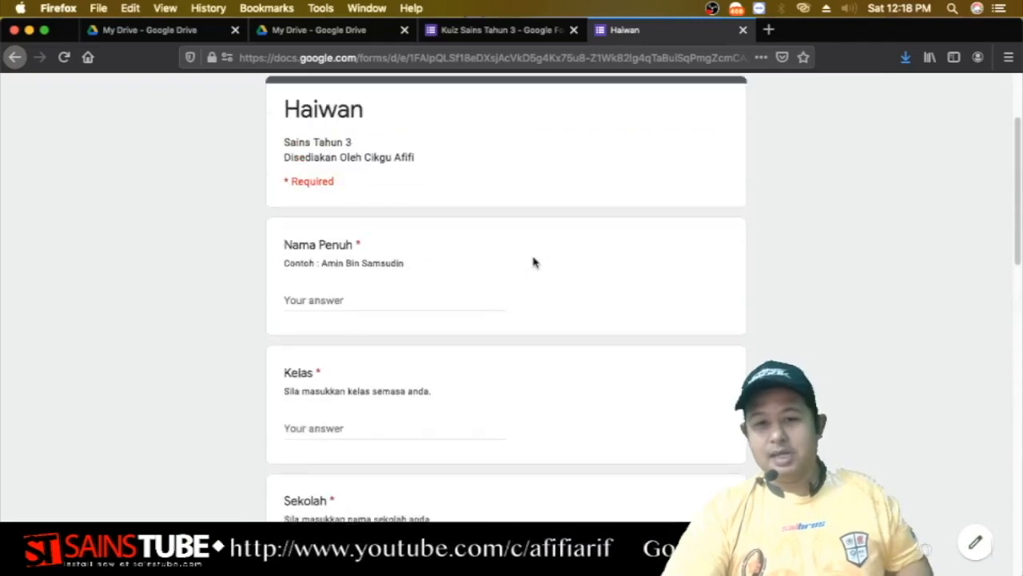
{"action": "scroll", "coordinate": [534, 262], "scroll_direction": "up", "scroll_amount": 3}
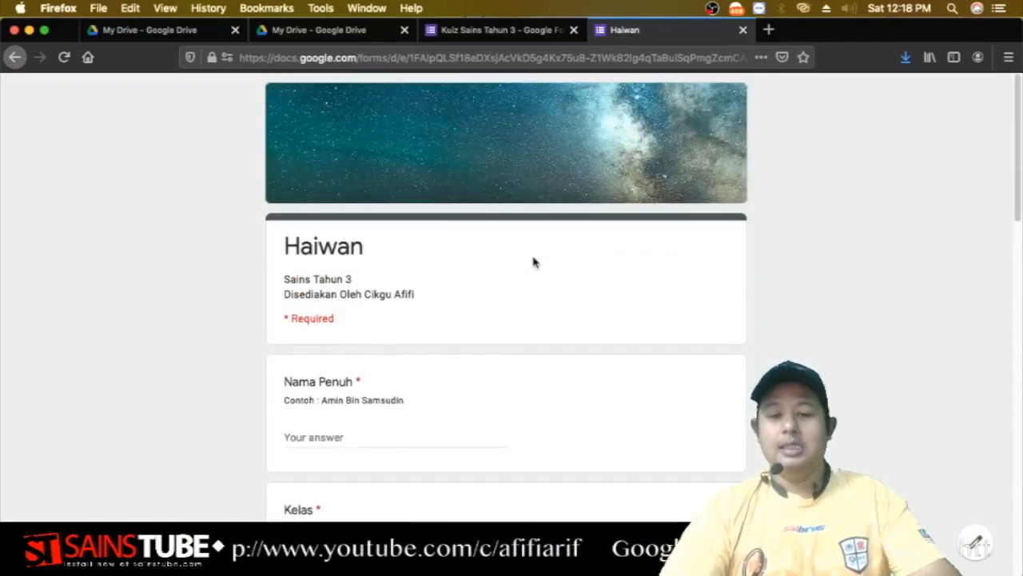